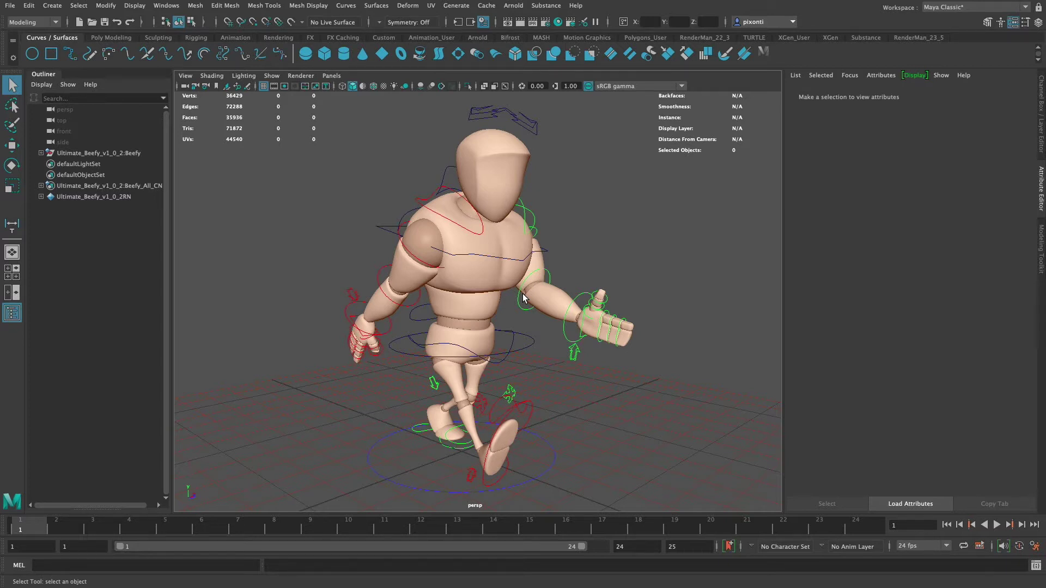
Select the main control around the character's feet and set the playback end frame to 200
left_click(541, 439)
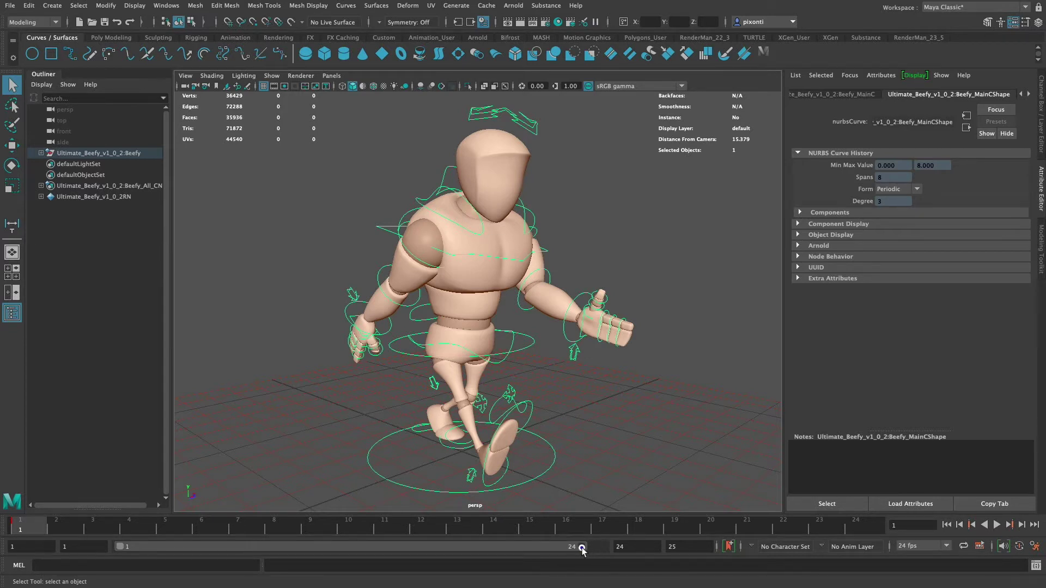
left_click_drag(581, 547, 602, 548)
left_click(619, 546)
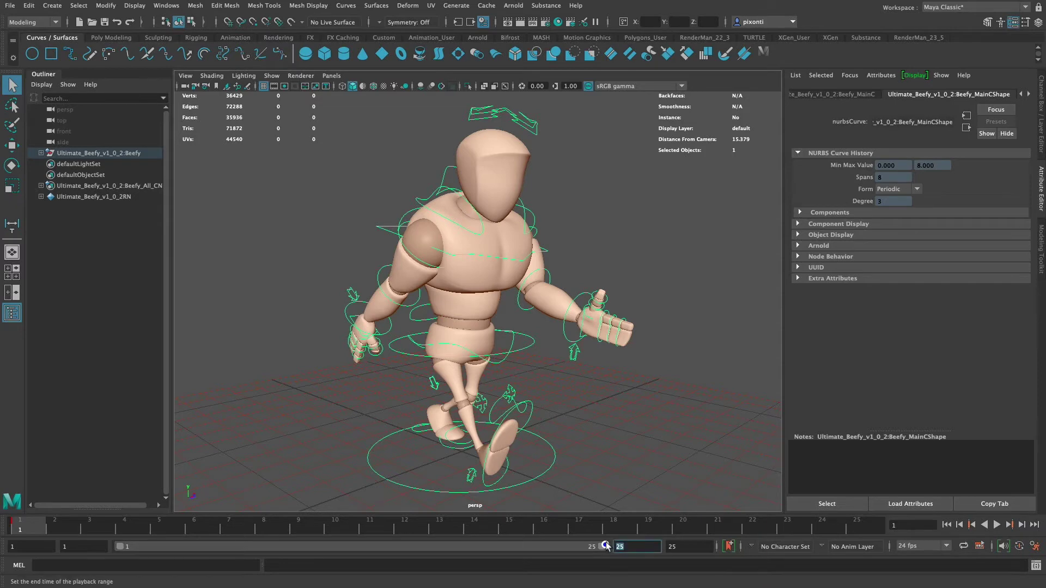
type("200")
key("Tab")
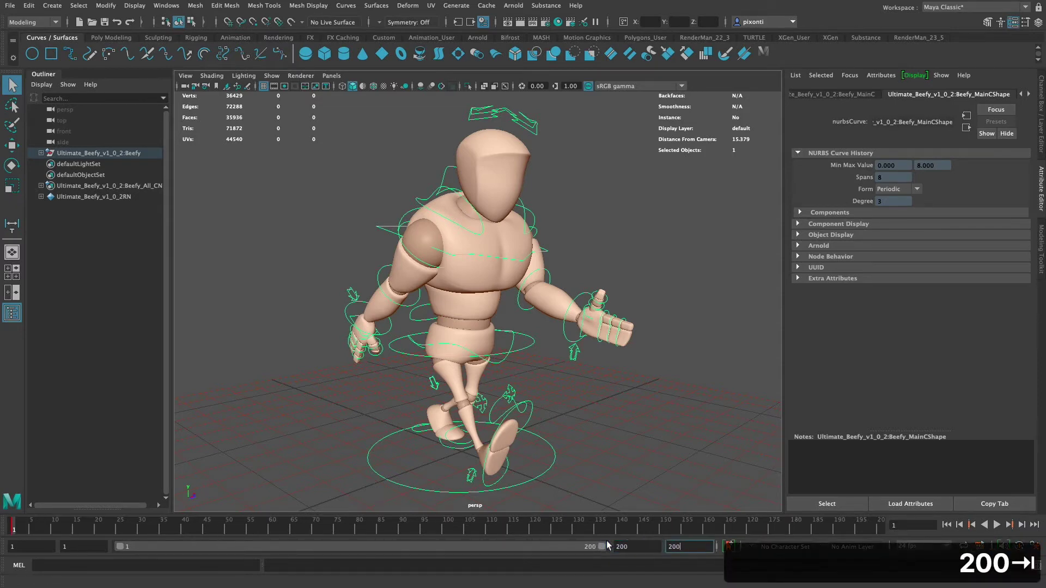
Move the main control forward about 3.725 cm in Z at frame 25 and set a keyframe
left_click_drag(659, 409, 588, 389, "alt")
middle_click_drag(587, 389, 581, 354, "alt")
left_click_drag(631, 368, 612, 381, "alt")
right_click_drag(617, 384, 587, 364, "alt")
middle_click_drag(586, 364, 583, 350, "alt")
left_click_drag(584, 350, 586, 364, "alt")
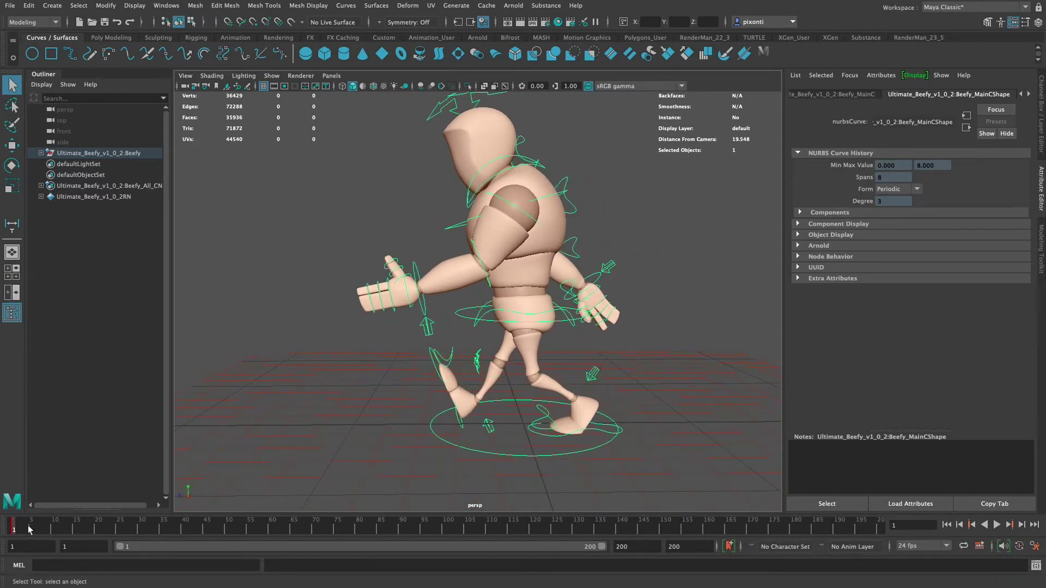
left_click_drag(21, 531, 880, 528)
mouse_move(30, 524)
left_mouse_down()
mouse_move(175, 528)
mouse_move(121, 530)
left_mouse_up()
key("w")
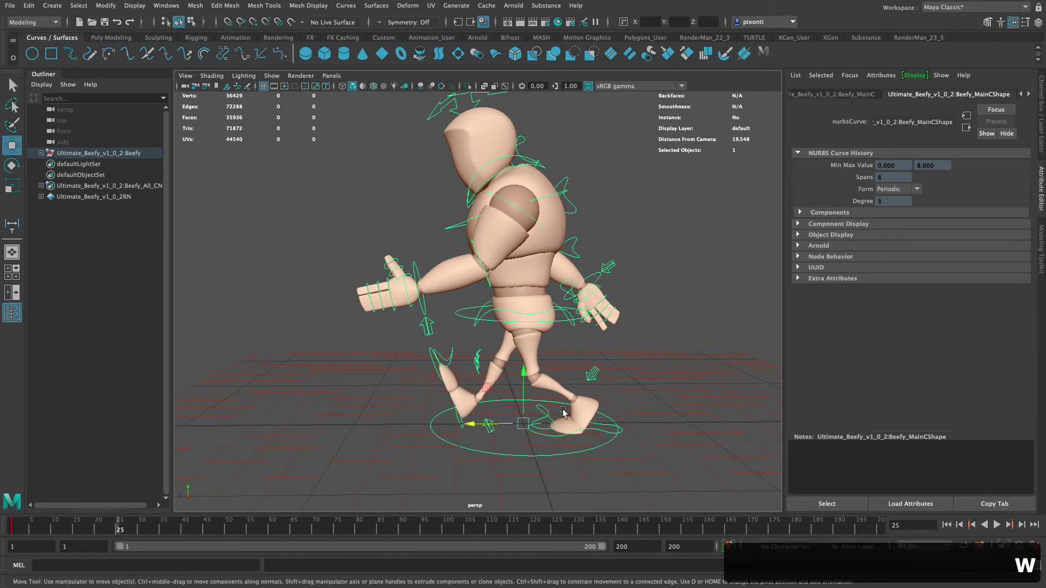
left_click_drag(478, 425, 379, 424)
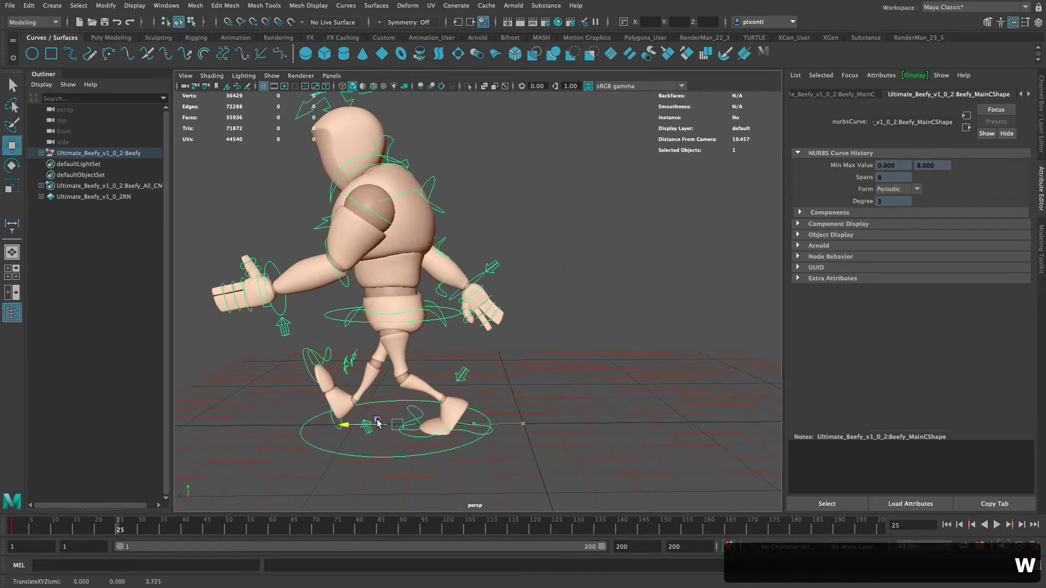
key("s")
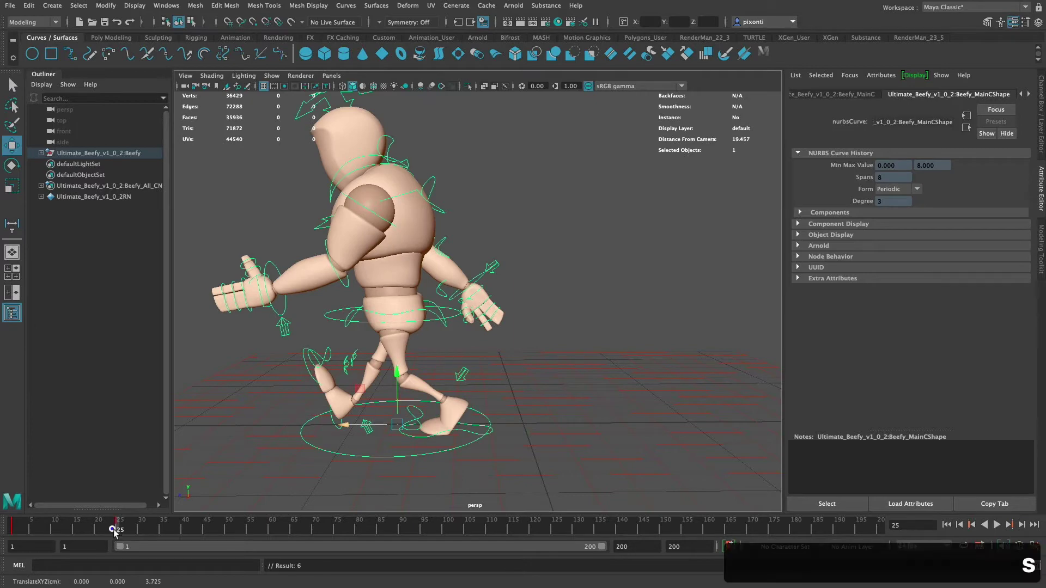
Play back the forward move, return to frame 1 and undo the main control's last keyframe
key("alt+v")
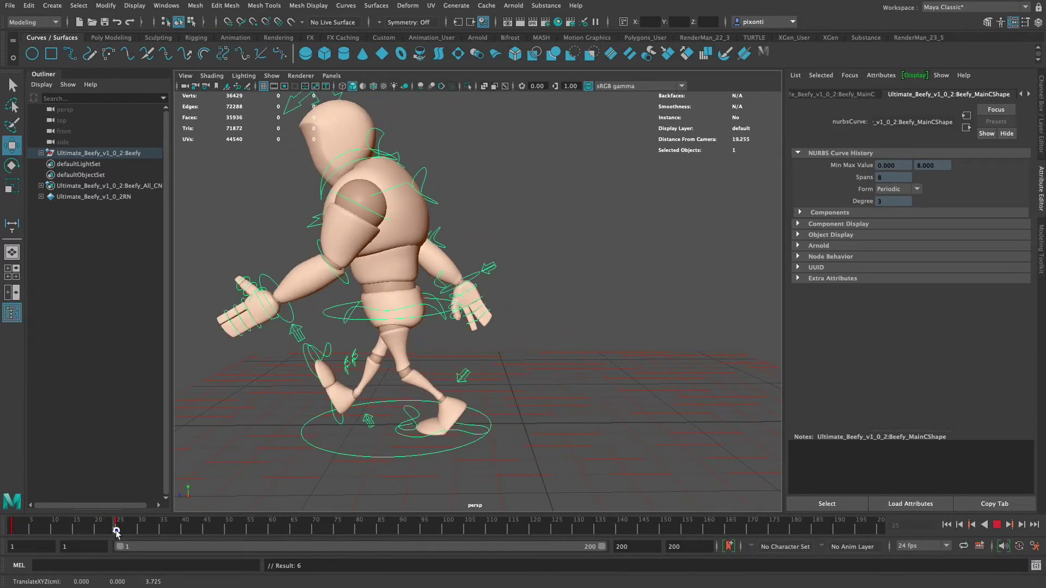
left_click(8, 527)
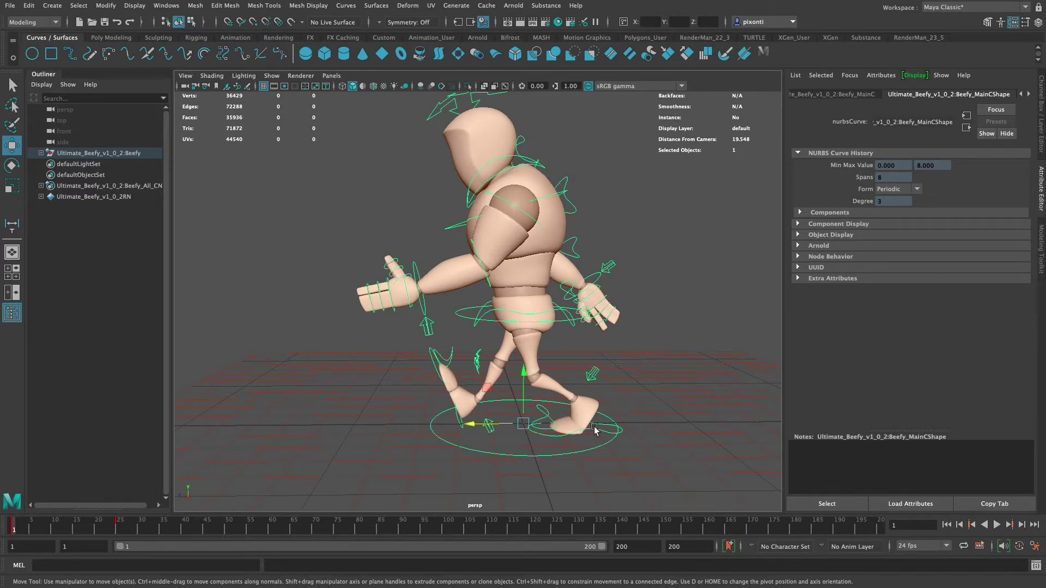
key("super+z")
key("super+z")
key("super+z")
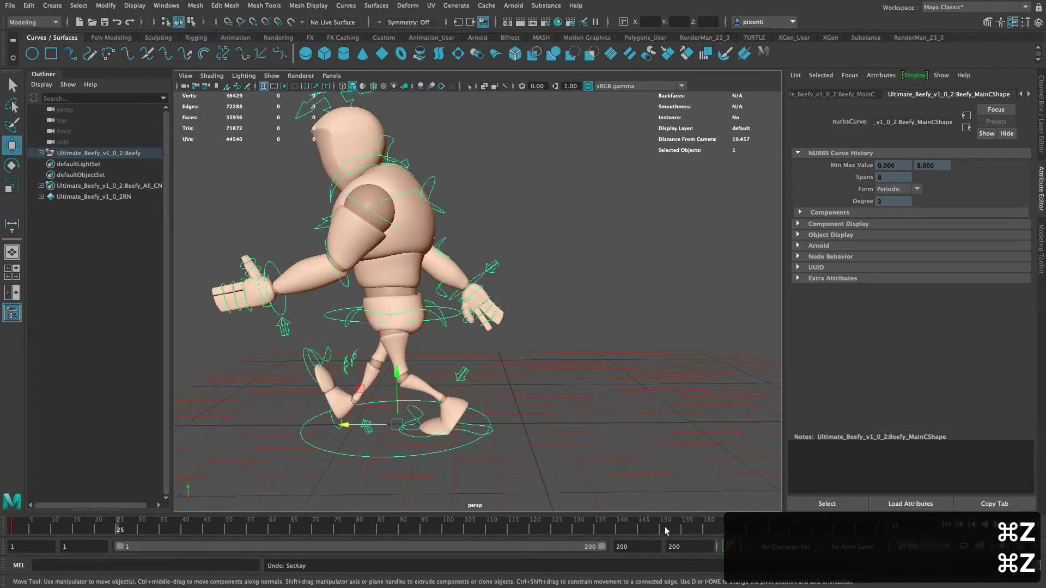
Set the playback end frame to 25, keeping the animation end at 200
double_click(642, 547)
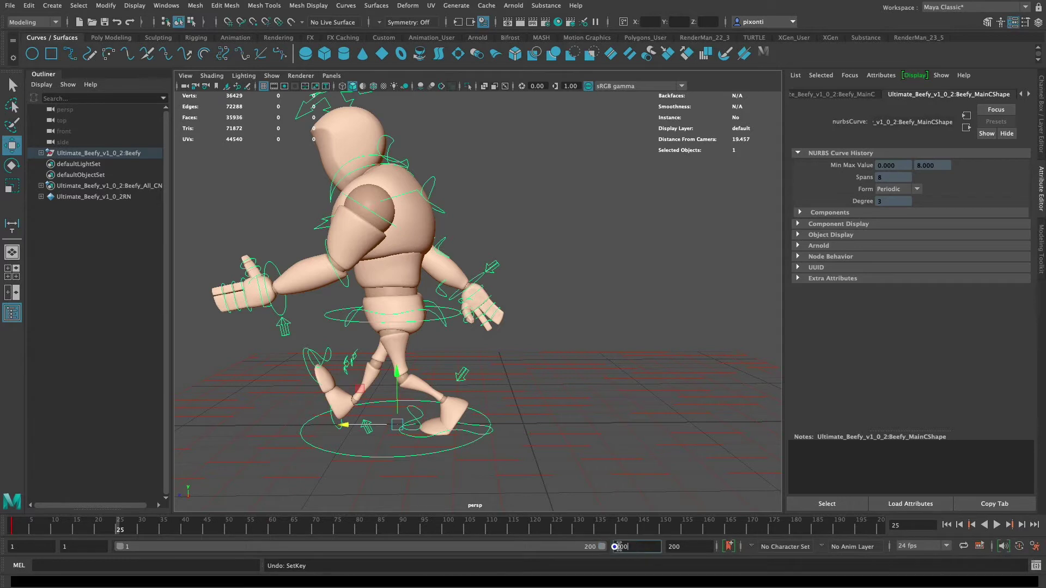
type("25")
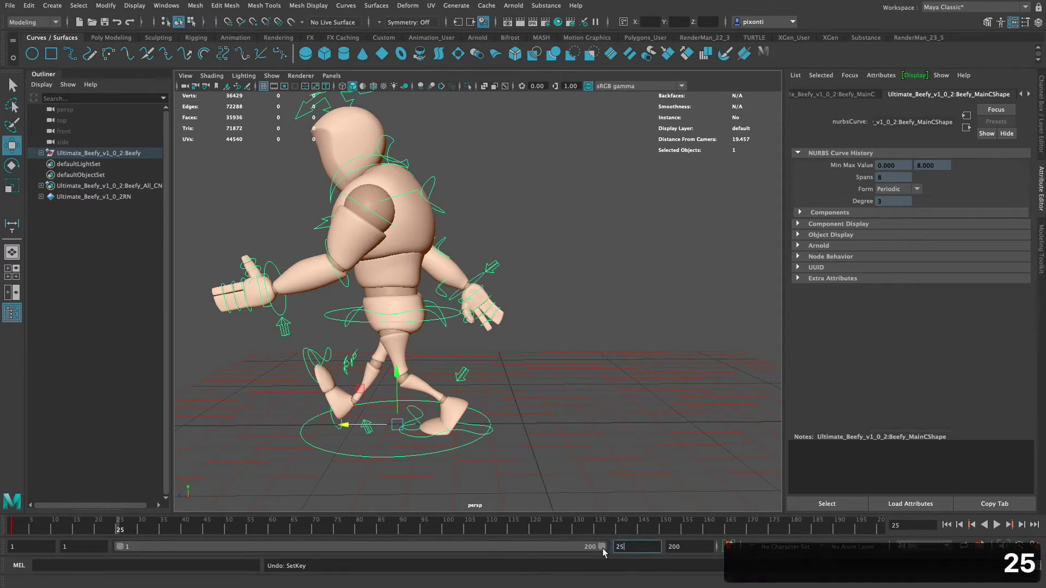
key("Return")
double_click(688, 547)
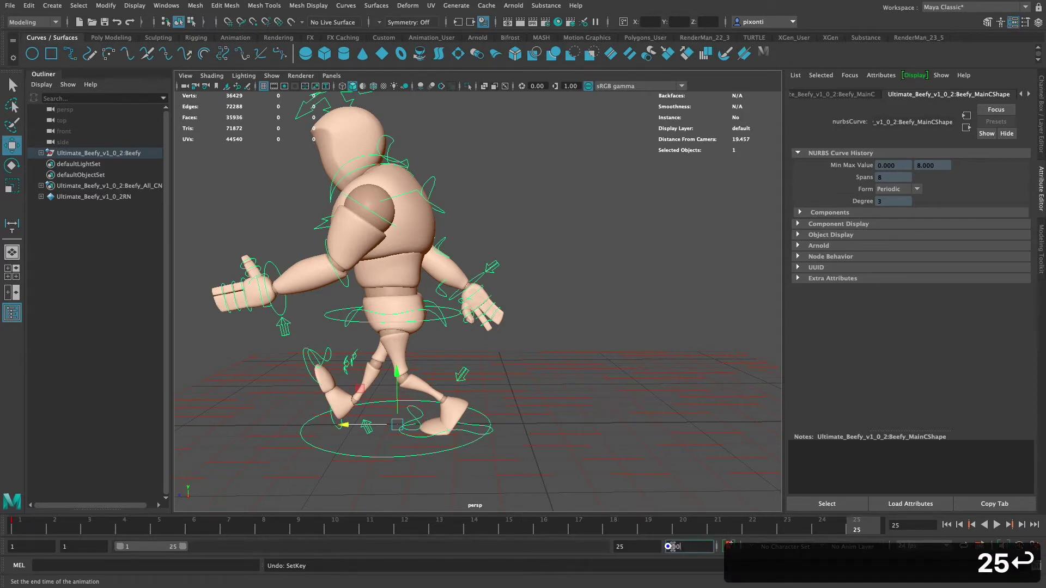
double_click(615, 547)
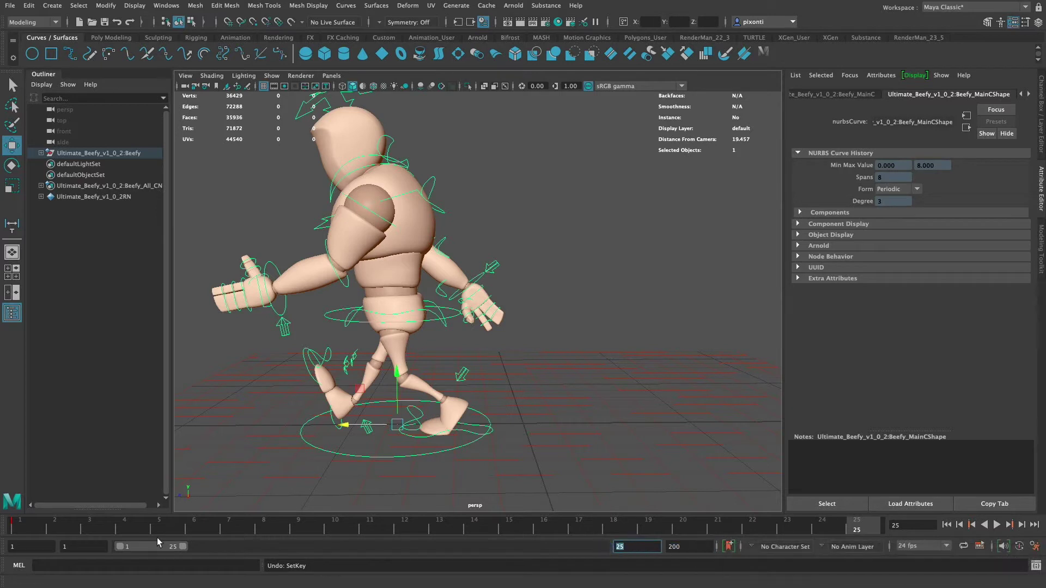
left_click(333, 421)
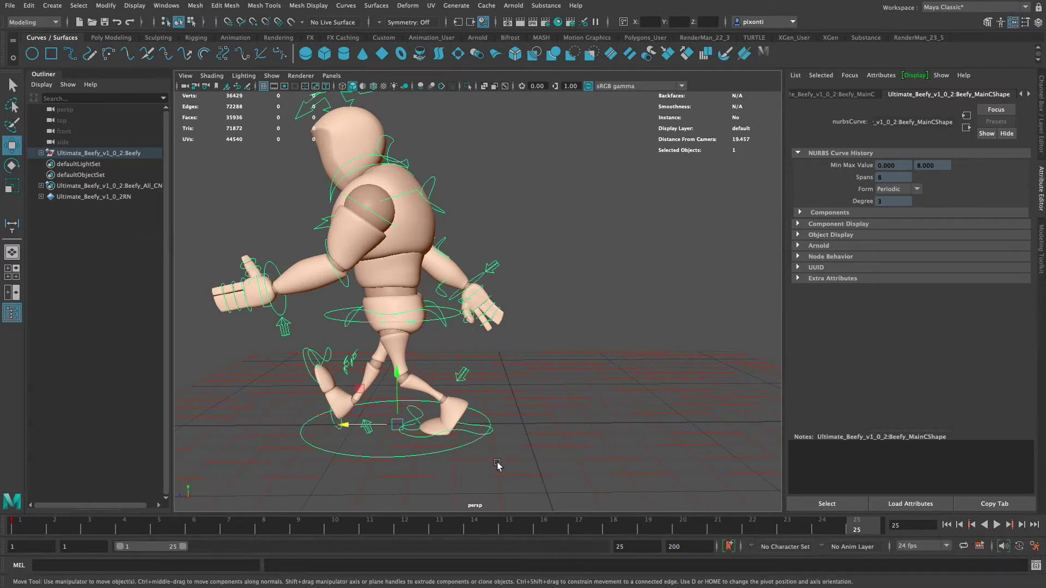
Select the left foot IK control and play the walk cycle in the side view with the whole character framed
left_click(462, 436)
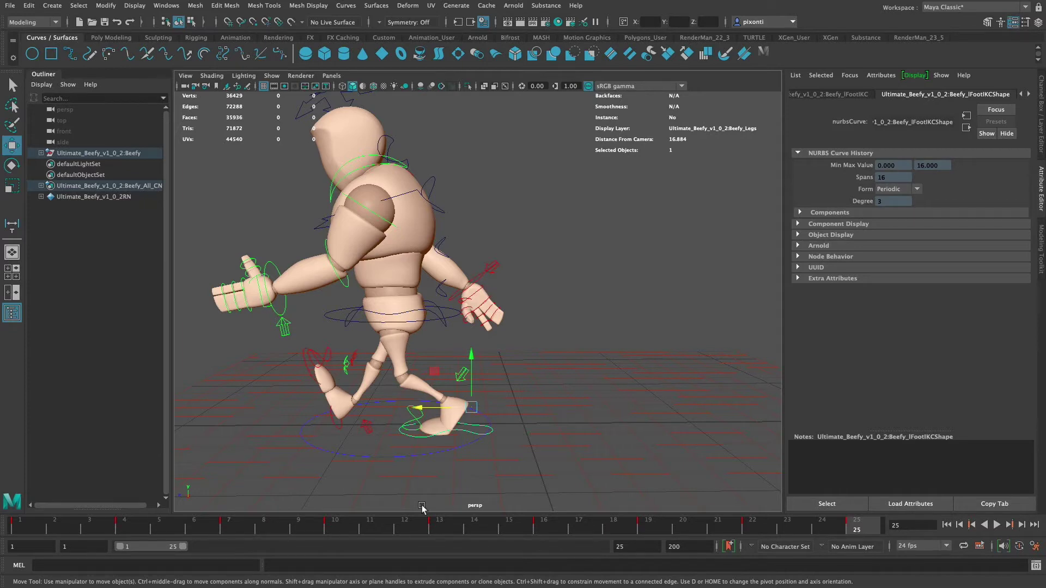
left_click_drag(536, 384, 614, 393, "alt")
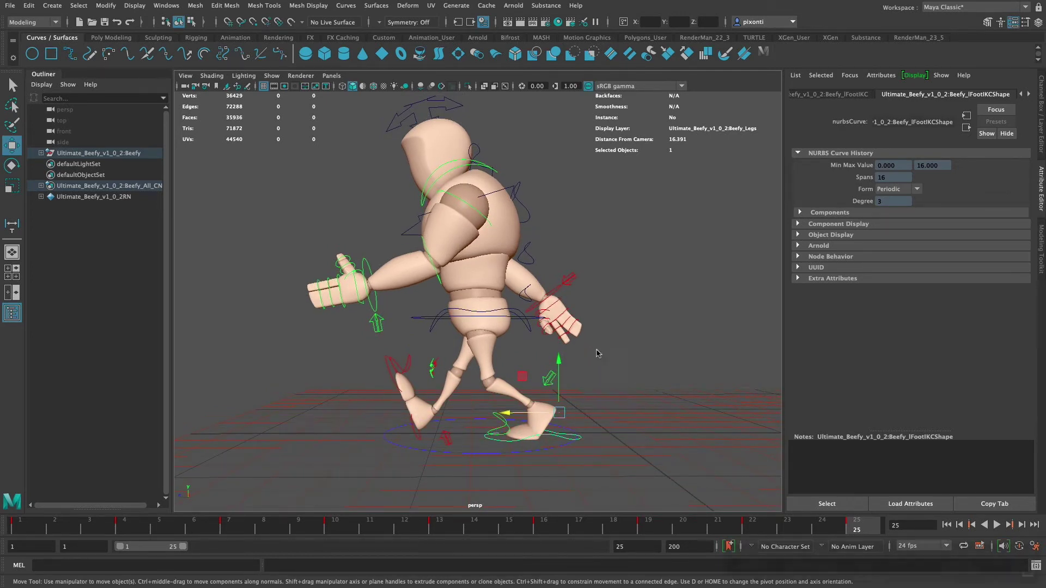
key("space")
key("space")
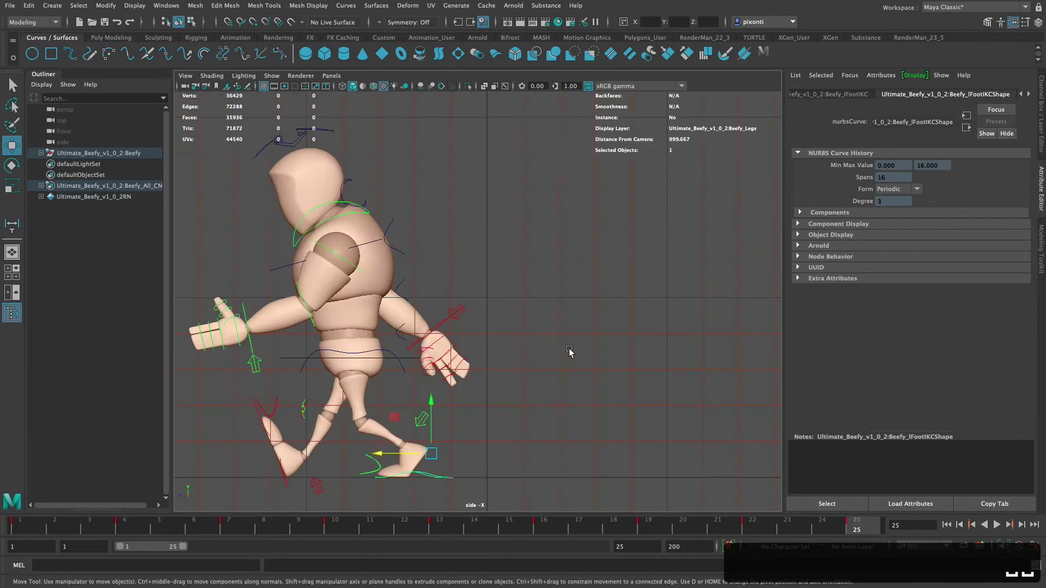
middle_click_drag(516, 378, 689, 397, "alt")
right_click_drag(688, 396, 747, 388, "alt")
middle_click_drag(677, 360, 654, 341, "alt")
right_click_drag(654, 341, 681, 347, "alt")
key("alt+v")
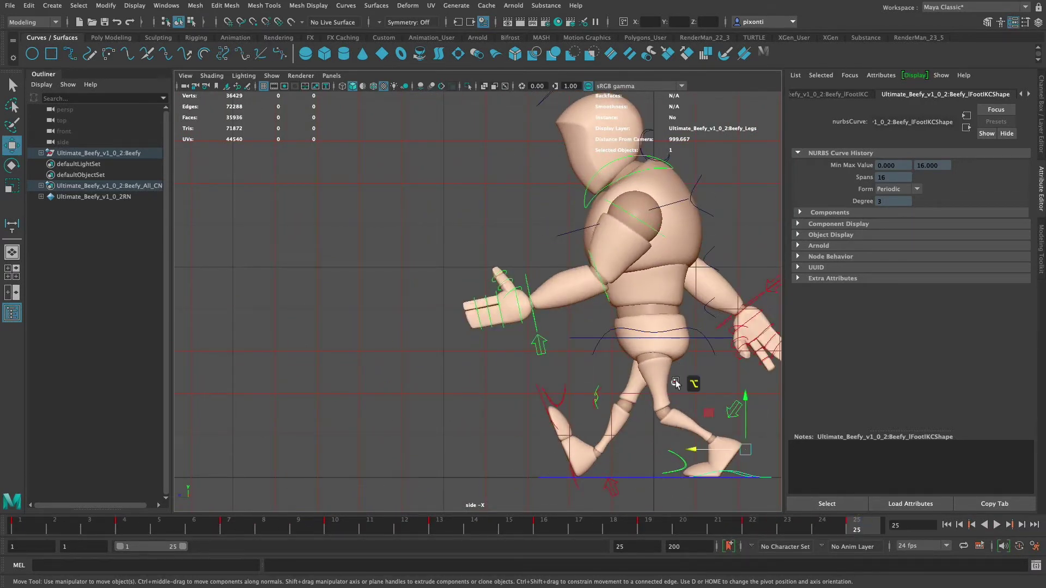
middle_click_drag(691, 381, 539, 383, "alt")
middle_click_drag(511, 327, 499, 345, "alt")
key("alt+v")
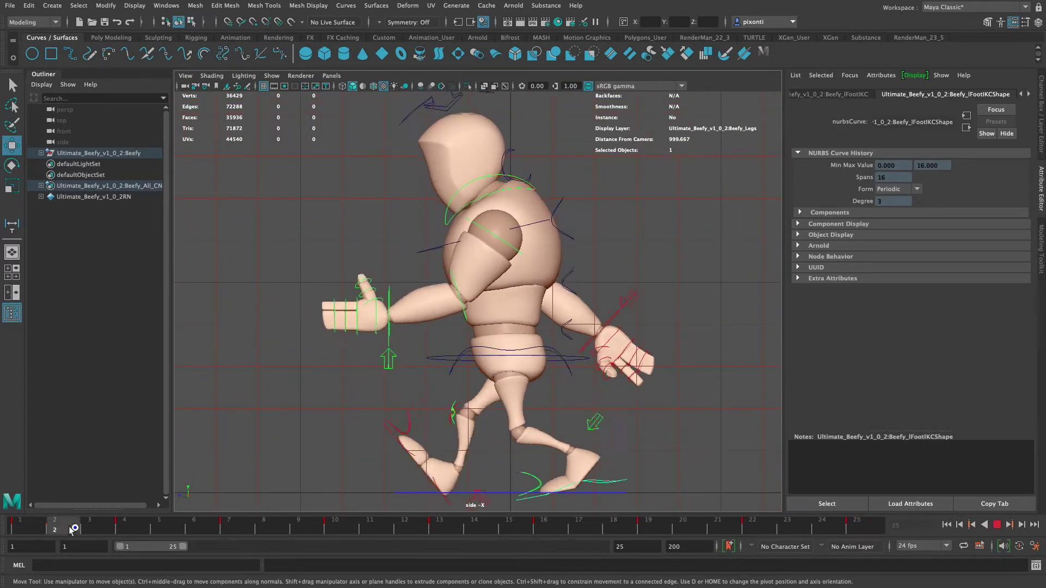
Compare the foot contact poses at frames 1, 13 and 25, finishing at frame 1
mouse_move(237, 540)
left_mouse_down()
mouse_move(492, 547)
mouse_move(875, 535)
left_mouse_up()
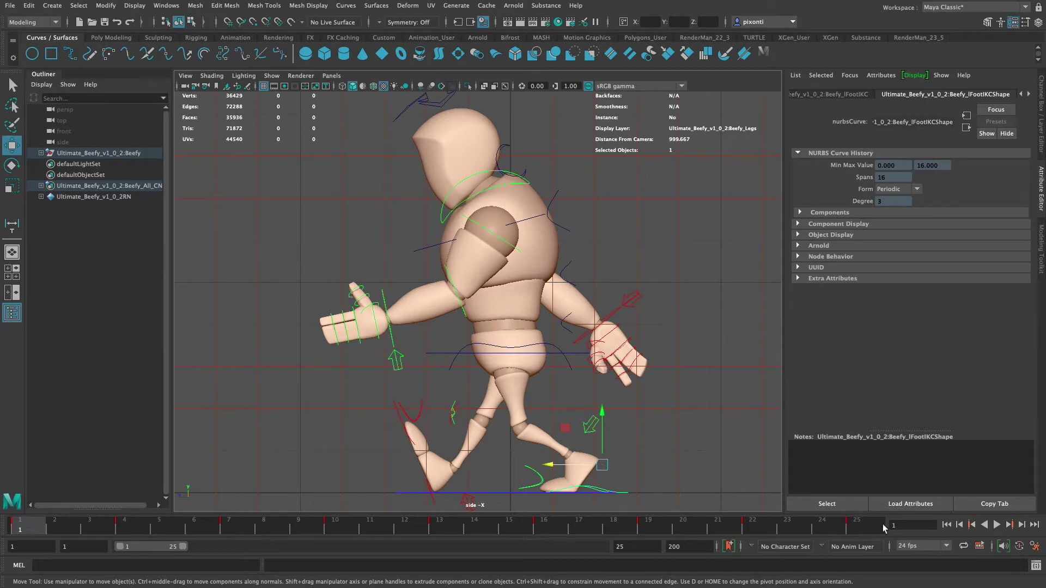
left_click(863, 529)
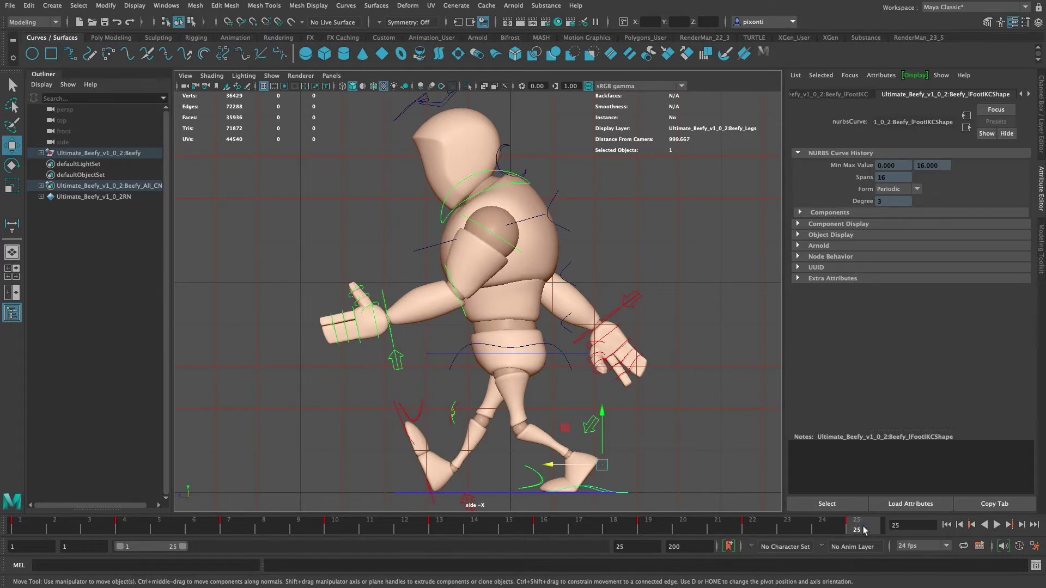
left_click(439, 529)
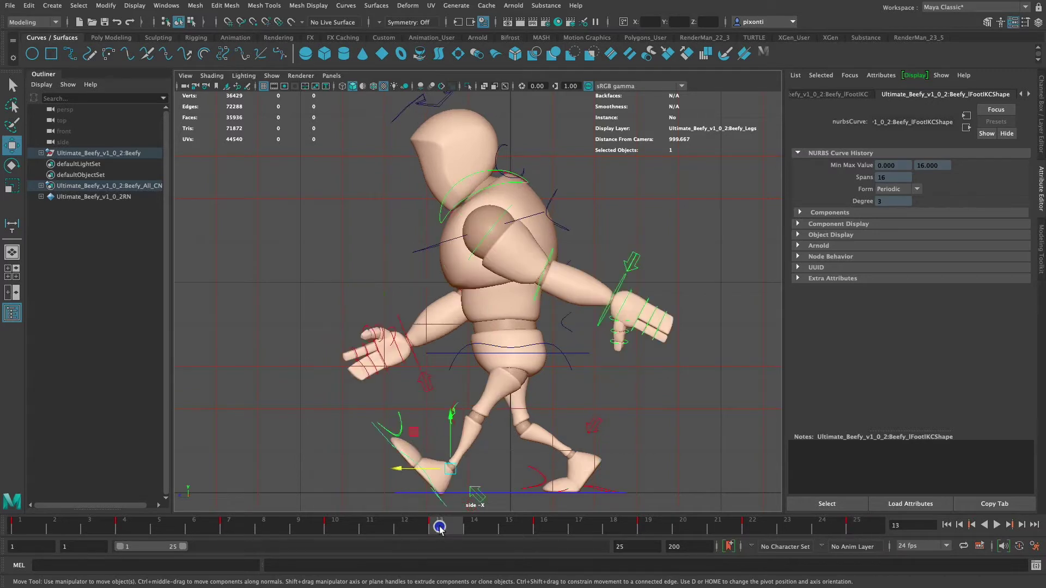
left_click(26, 527)
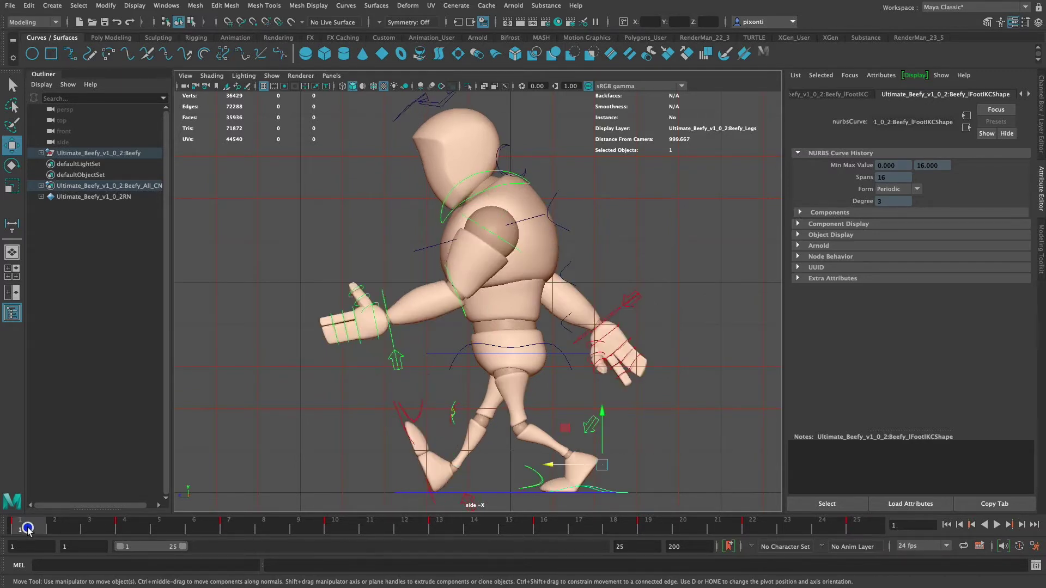
left_click(443, 525)
left_click(31, 527)
left_click(444, 529)
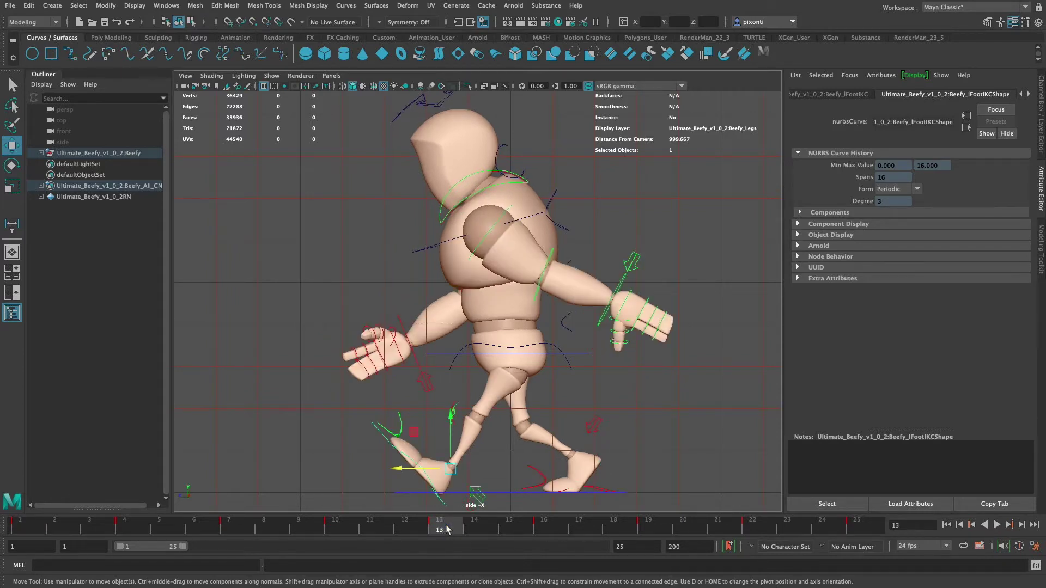
left_click(24, 526)
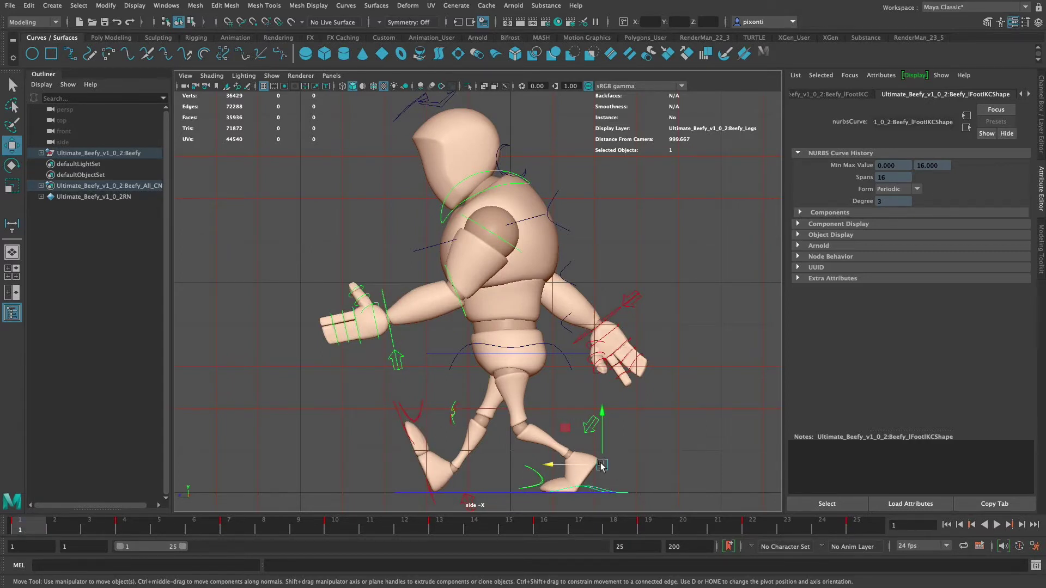
Show the left foot control's channel values and switch to an angled perspective view of the feet
left_click(1041, 124)
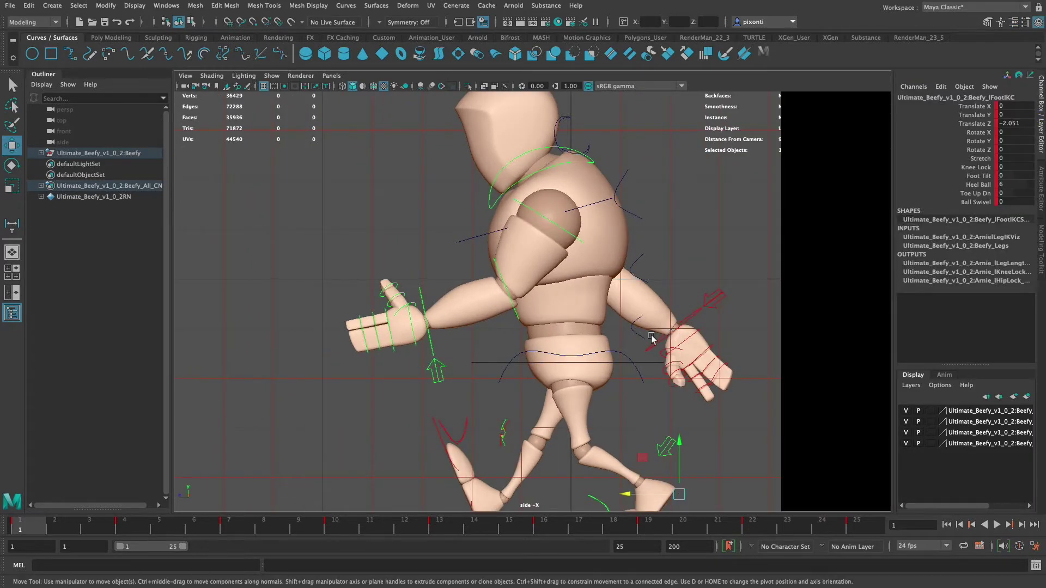
key("space")
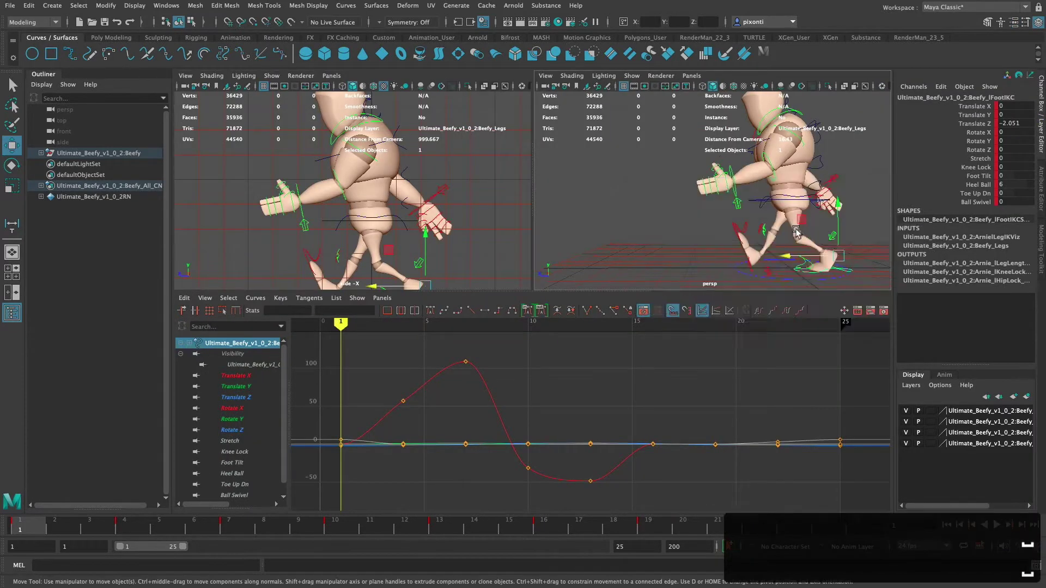
key("space")
middle_click_drag(639, 348, 506, 305)
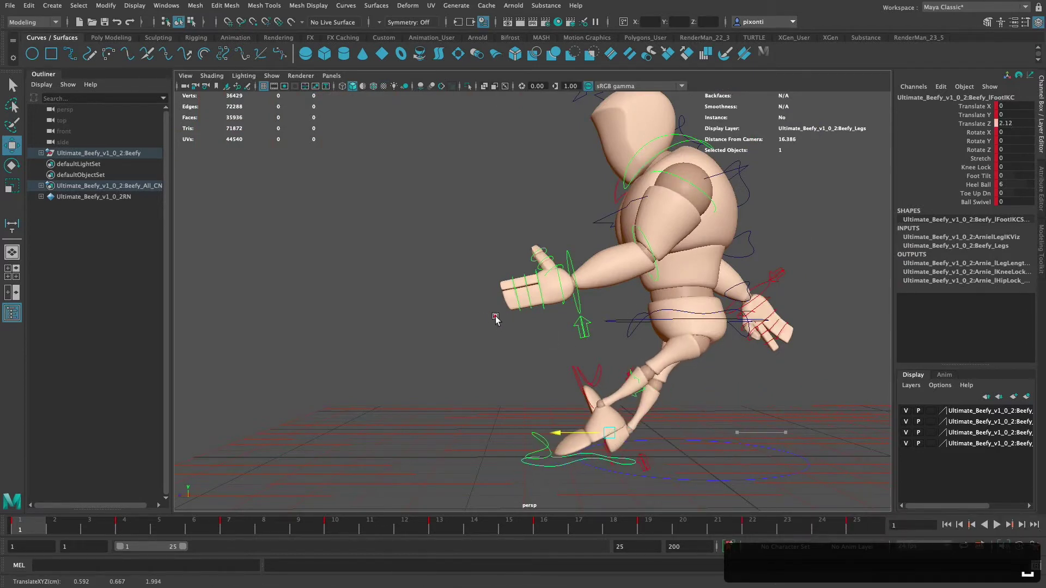
key("super+z")
left_click_drag(766, 347, 669, 363, "alt")
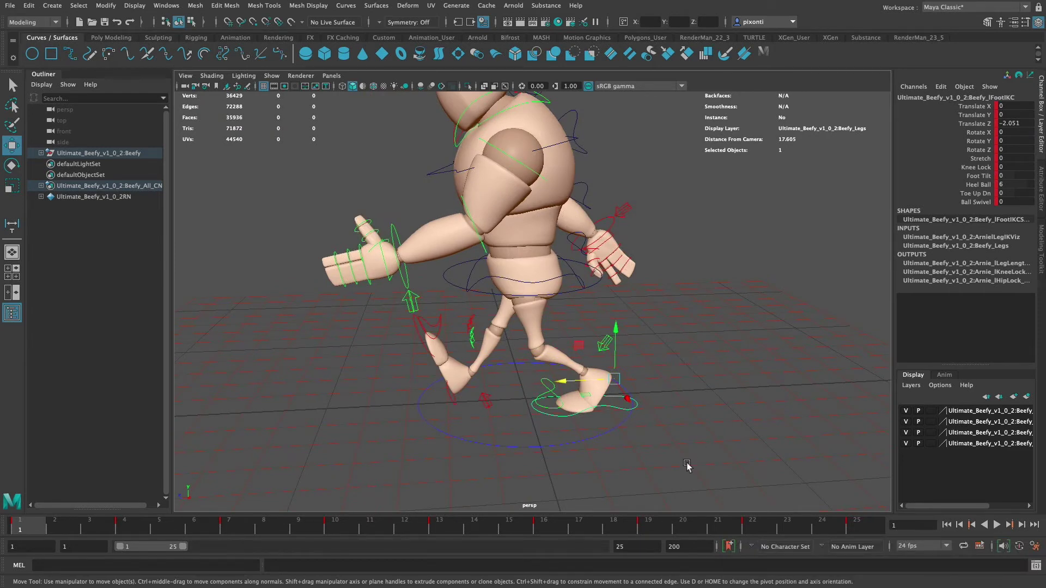
Copy the left foot control's Translate Z from frame 1 and key the right foot's Translate Z at frame 13 as 2.051
left_click(975, 124)
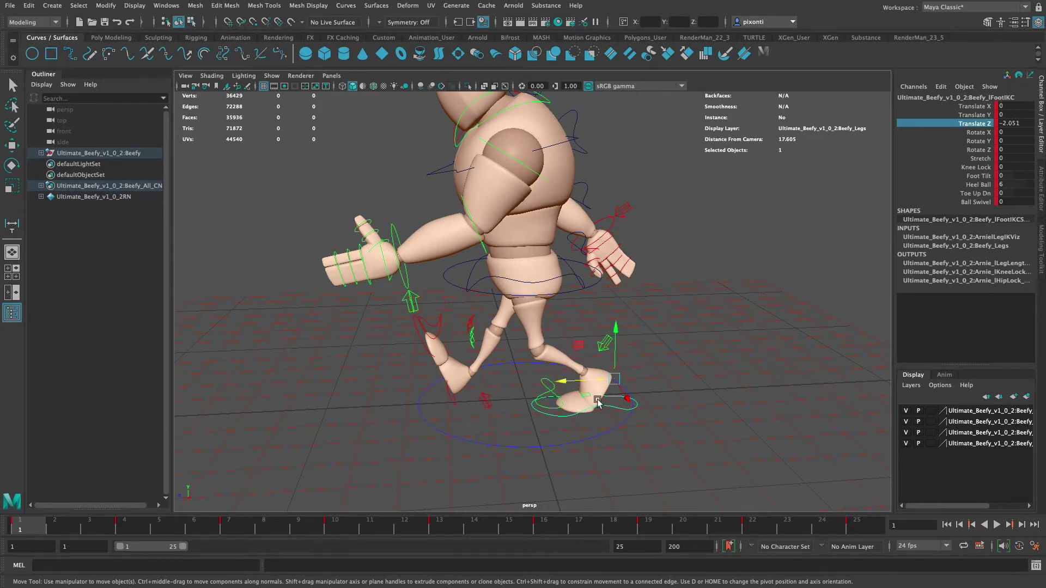
double_click(1012, 125)
key("super+c")
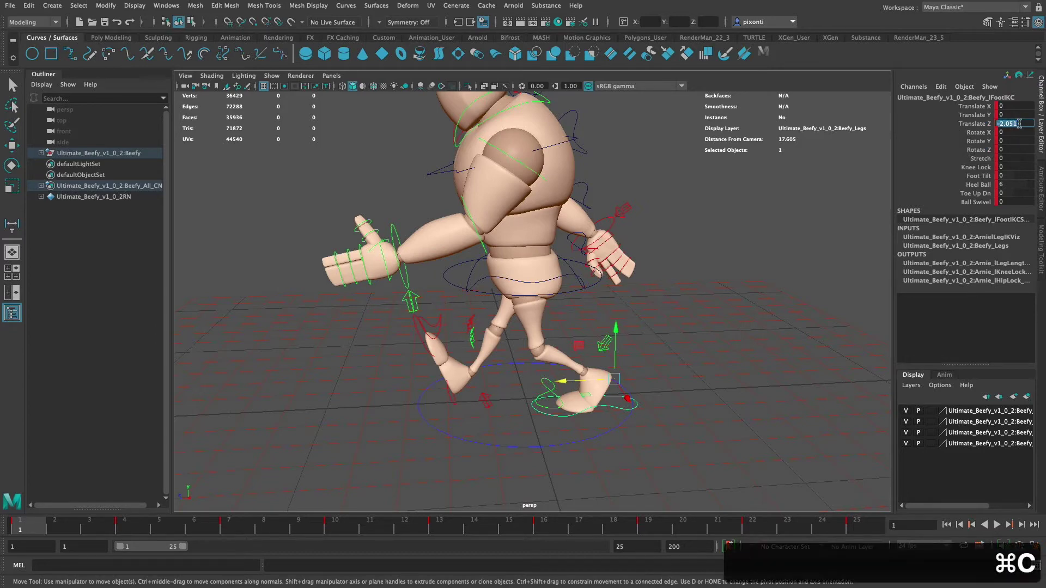
left_click(444, 529)
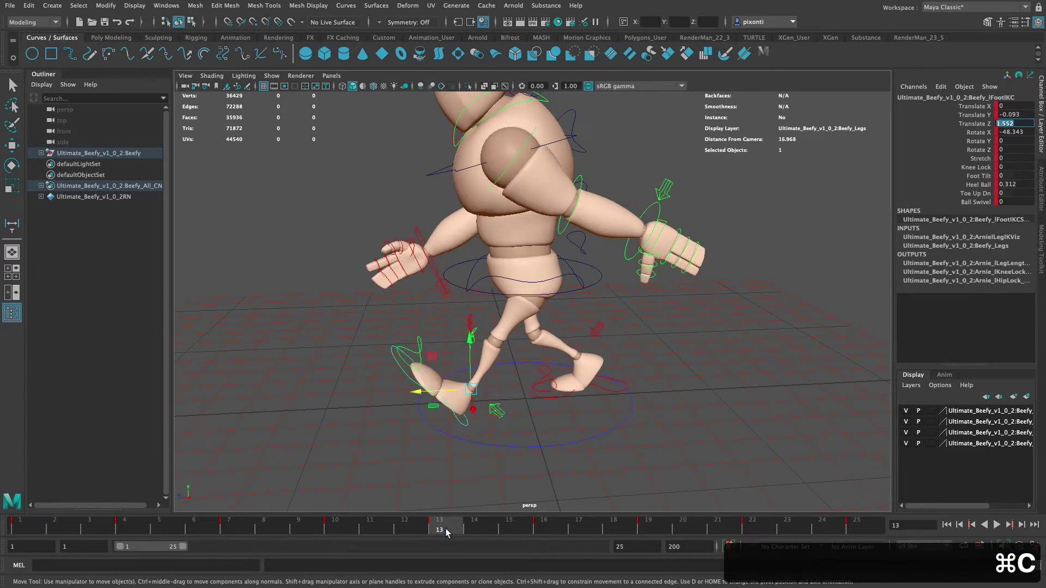
left_click(605, 391)
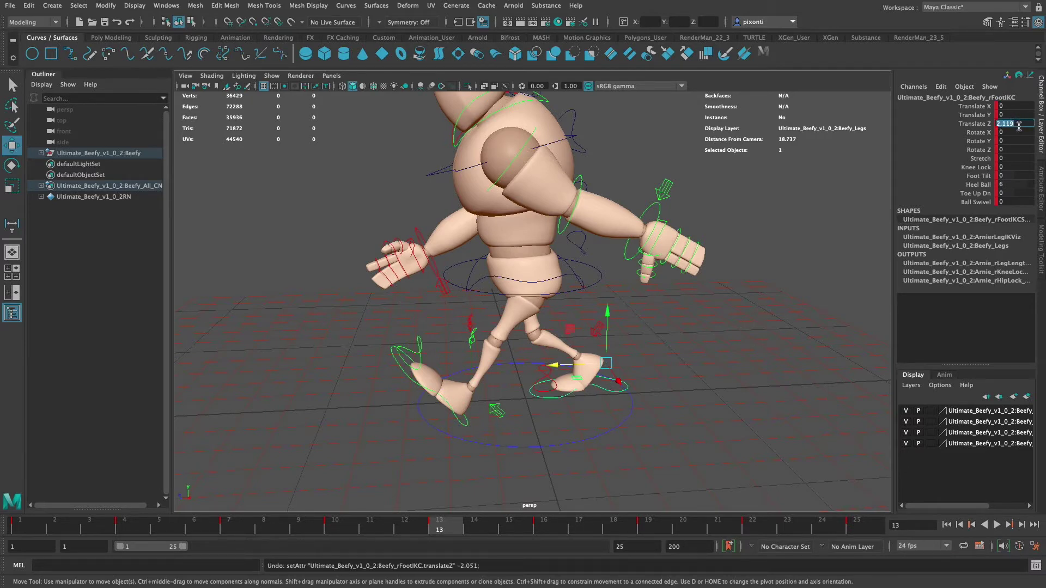
key("super+v")
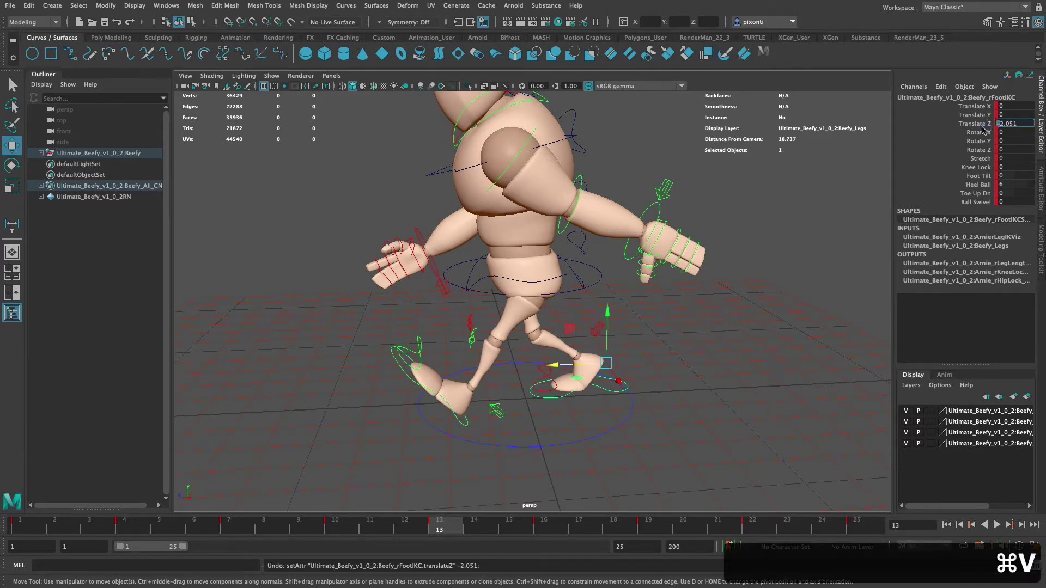
key("BackSpace")
key("Return")
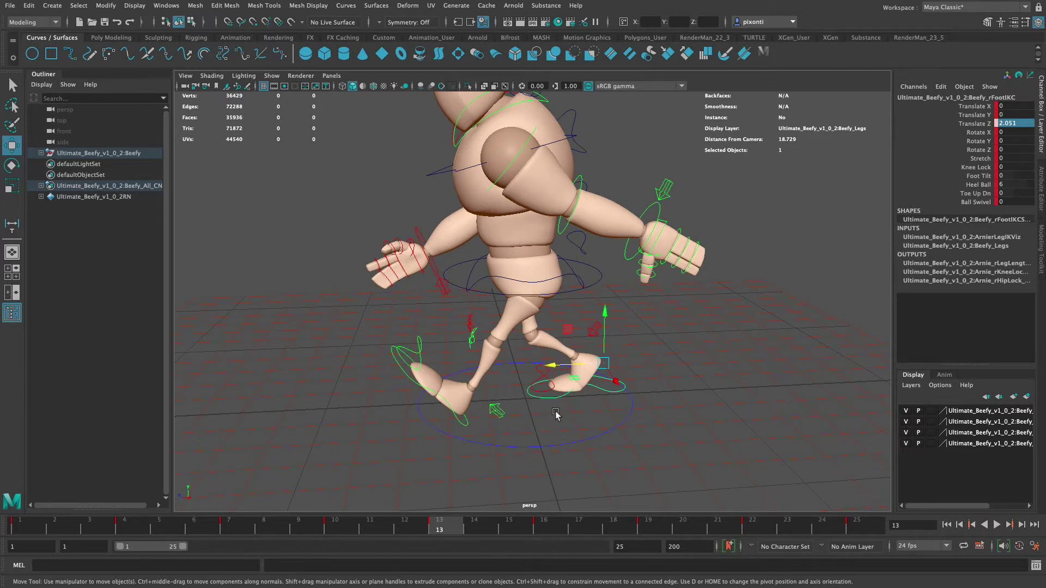
left_click(980, 125)
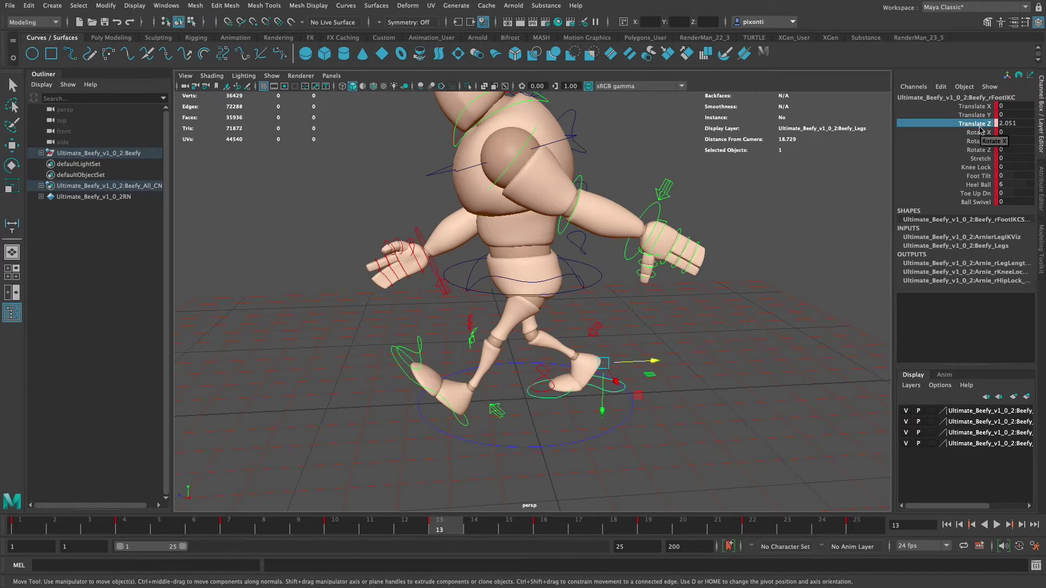
key("s")
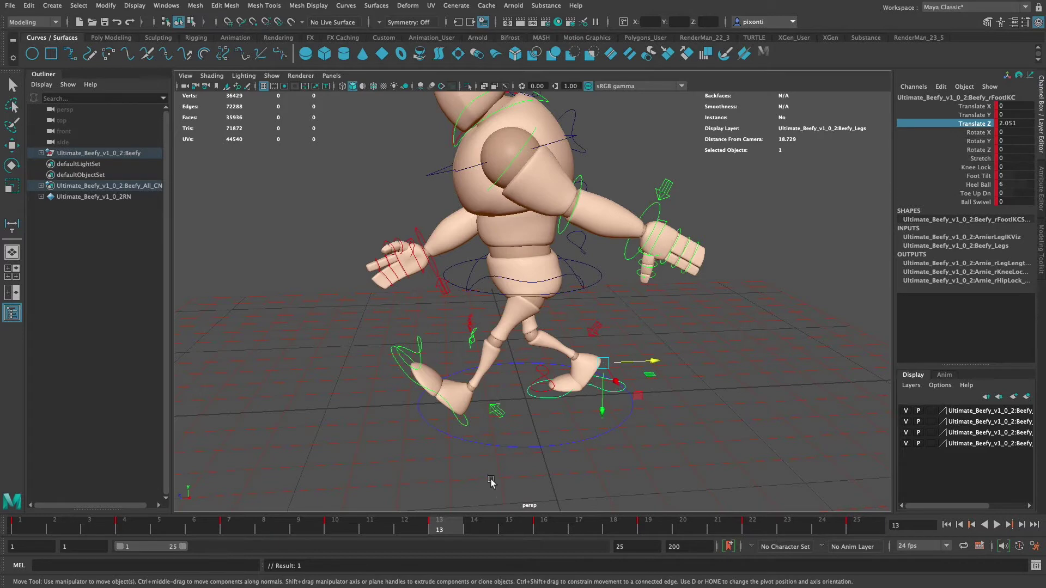
Copy the right foot control's Translate Y from frame 1 and key the left foot's Translate Y at frame 13 as -0.134
left_click(27, 527)
left_click(614, 410)
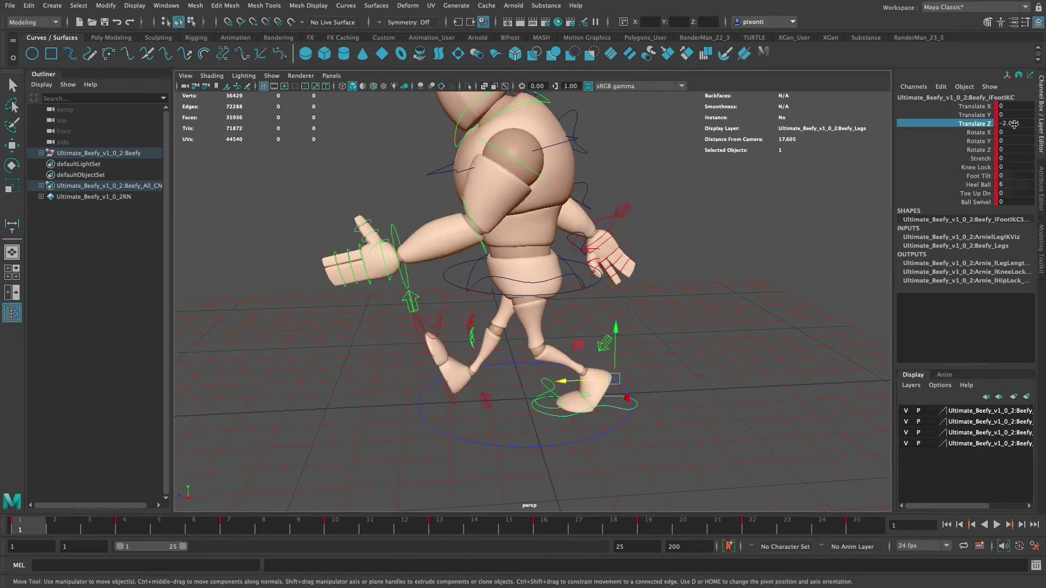
left_click(452, 402)
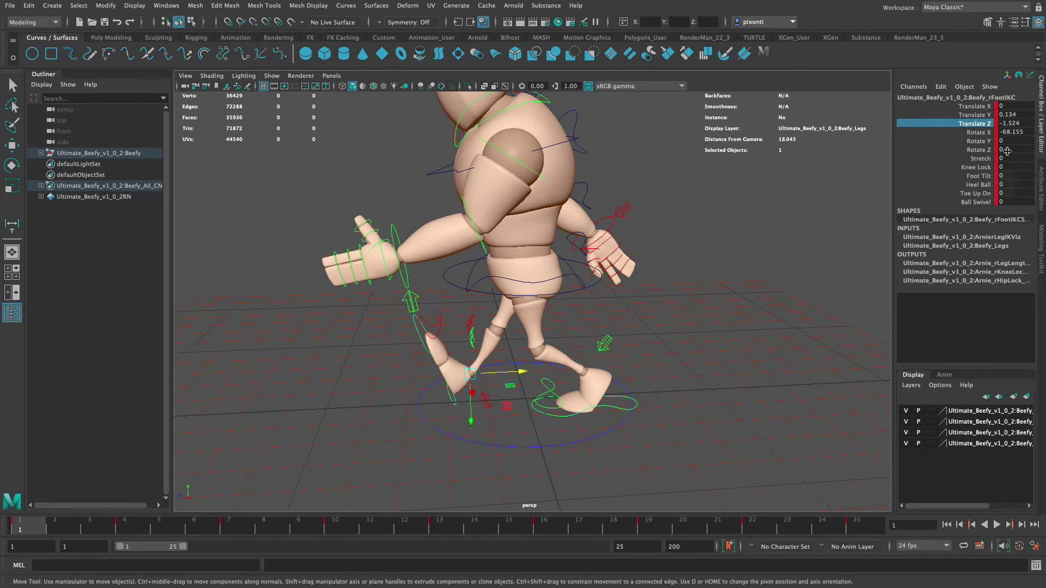
double_click(1014, 115)
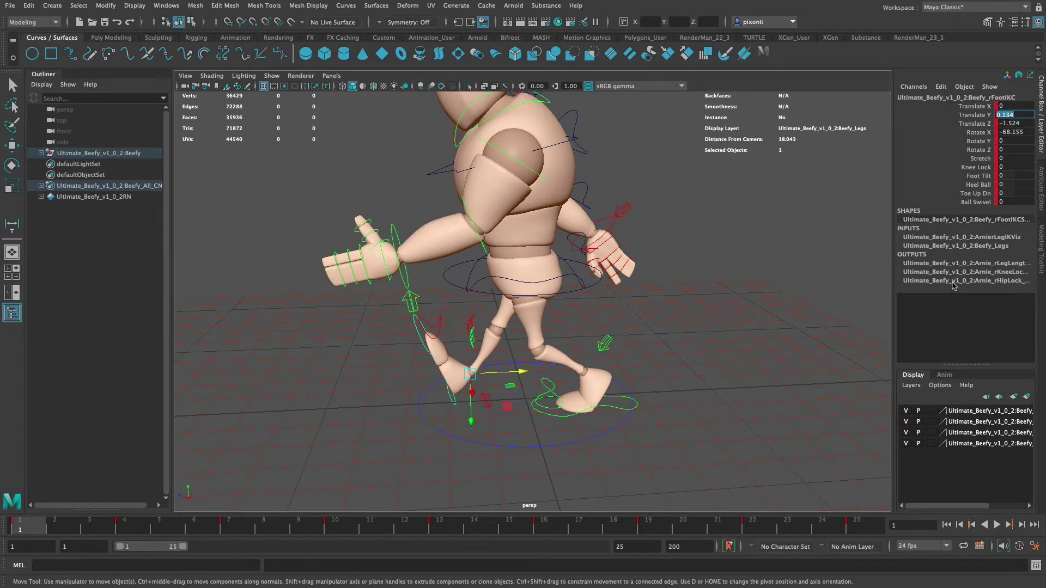
key("super+c")
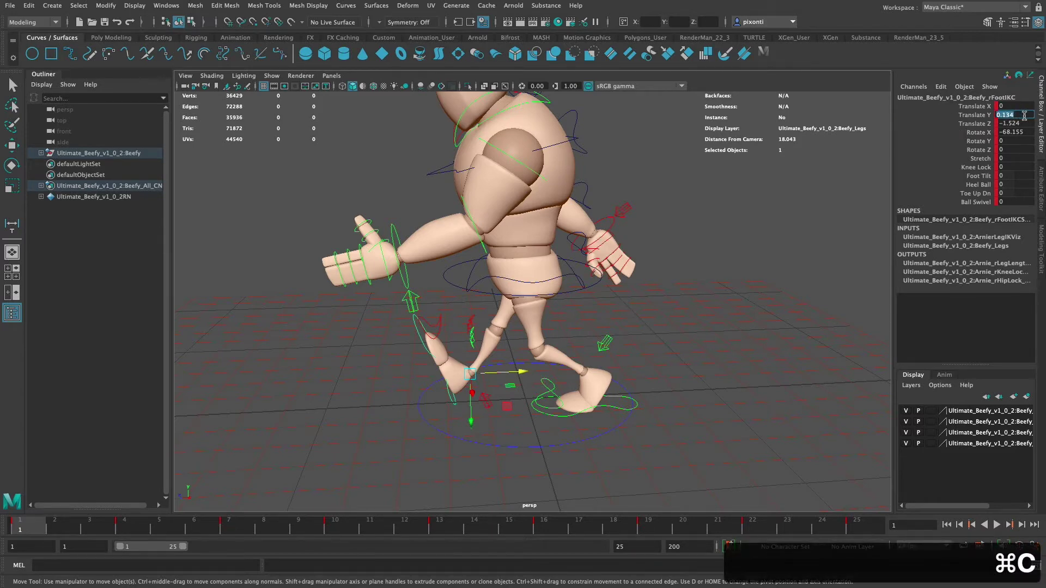
left_click(441, 524)
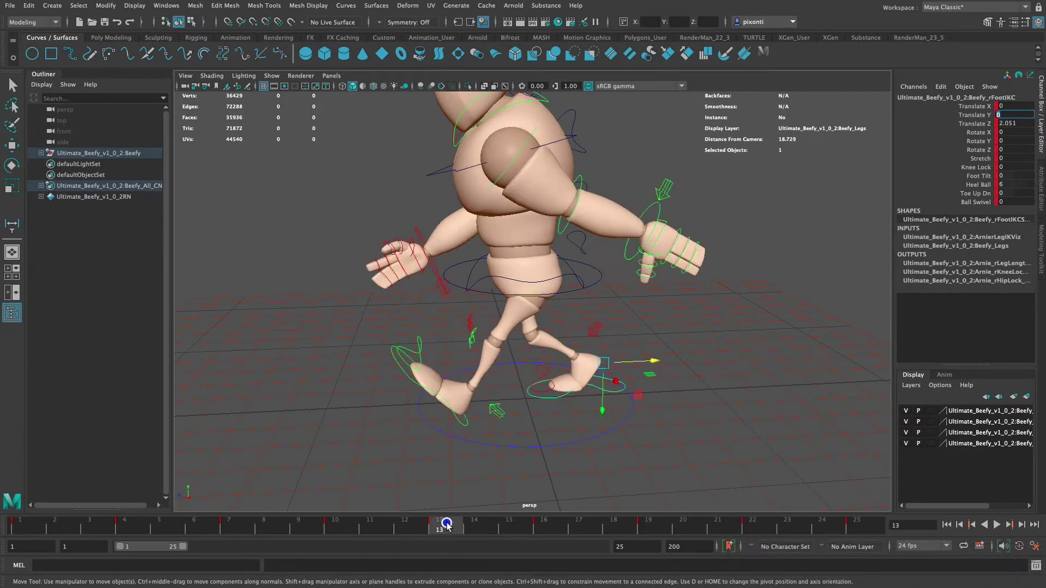
left_click(408, 380)
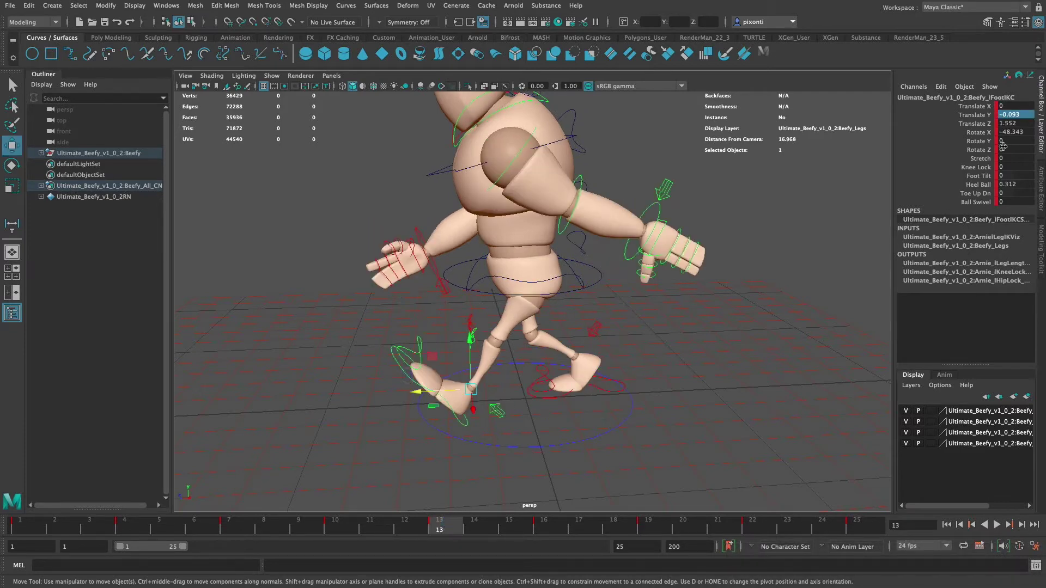
key("super+v")
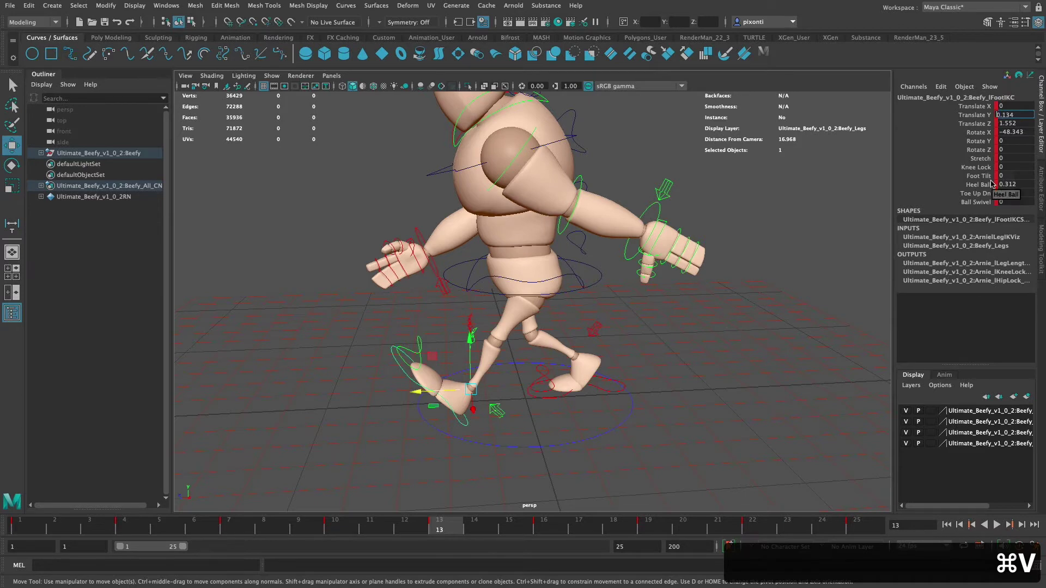
type("-")
key("Return")
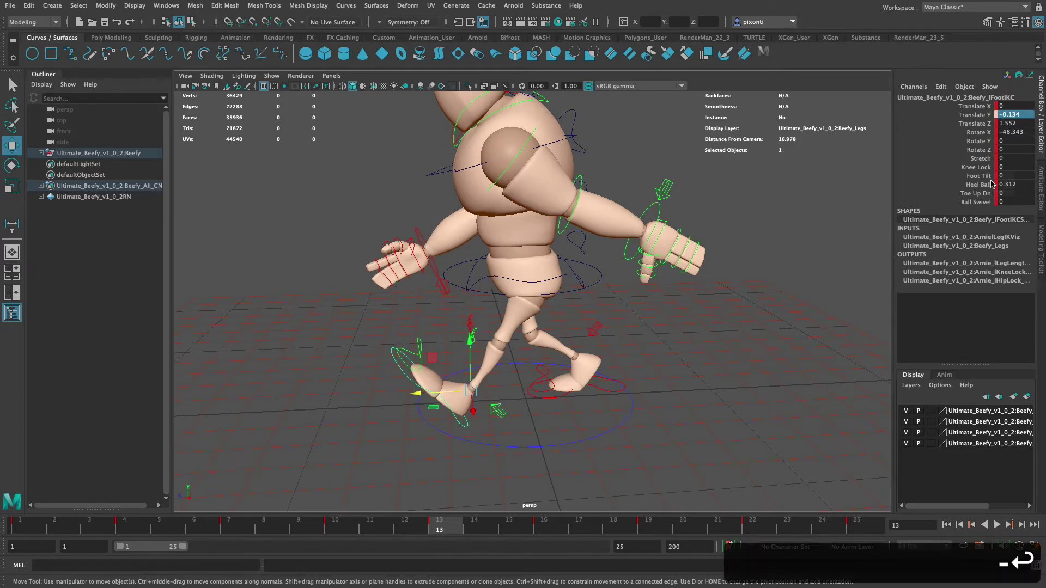
left_click(980, 115)
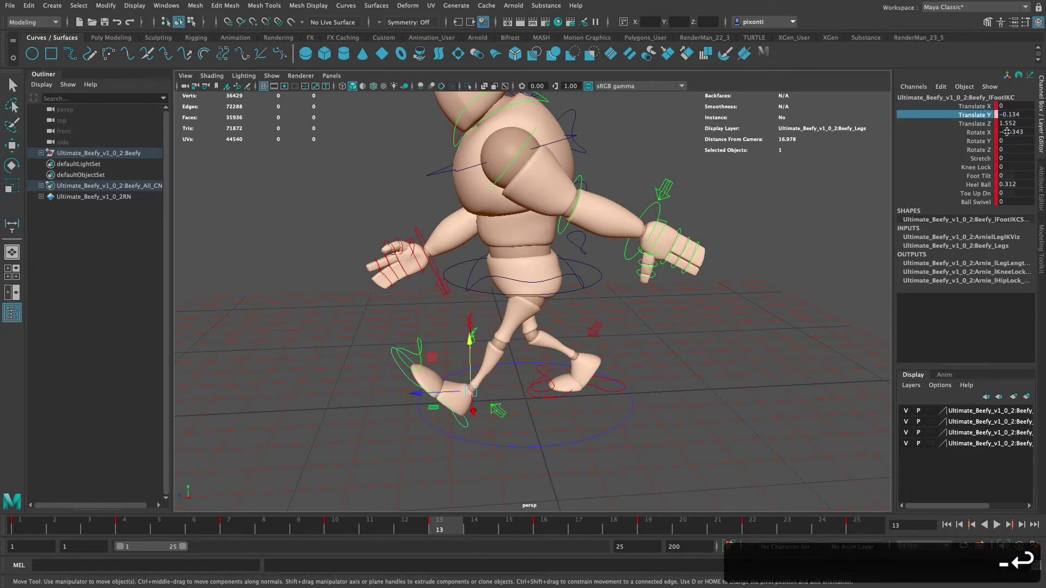
key("s")
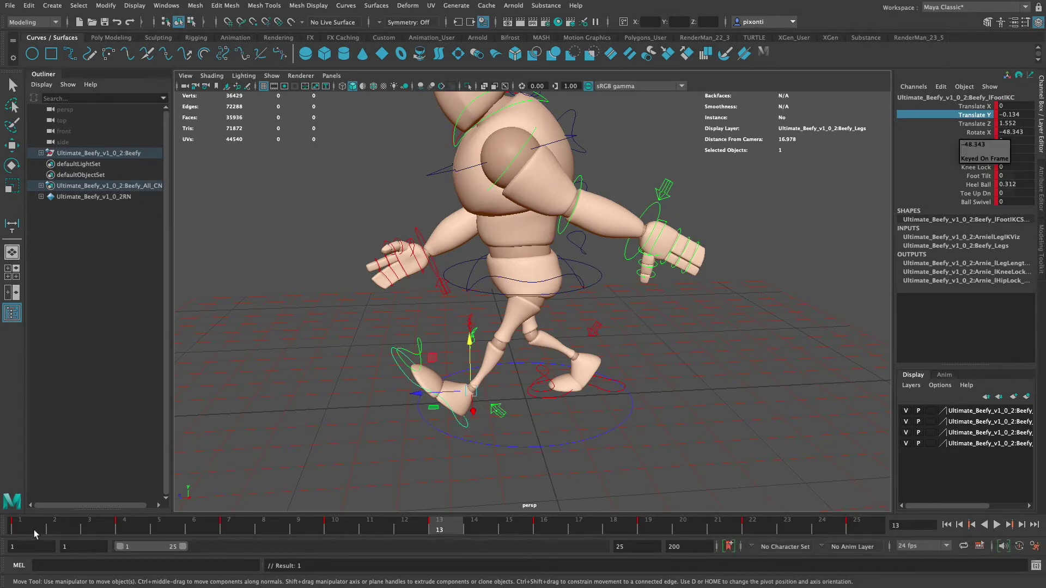
Copy the right foot control's Translate Z from frame 1 and key the left foot's Translate Z at frame 13 as 1.524
left_click(21, 527)
left_click(420, 337)
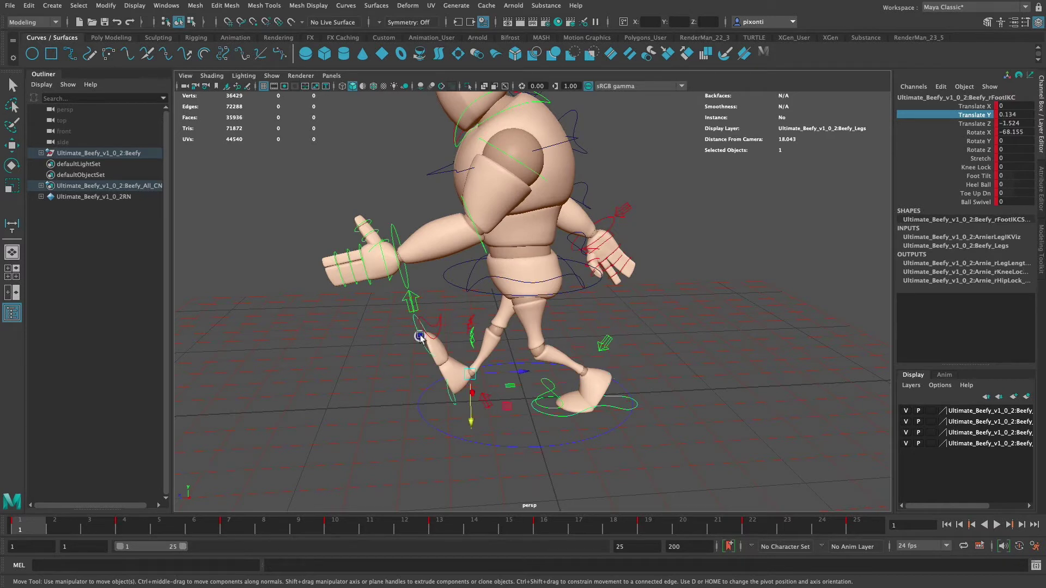
left_click(1016, 124)
key("super+c")
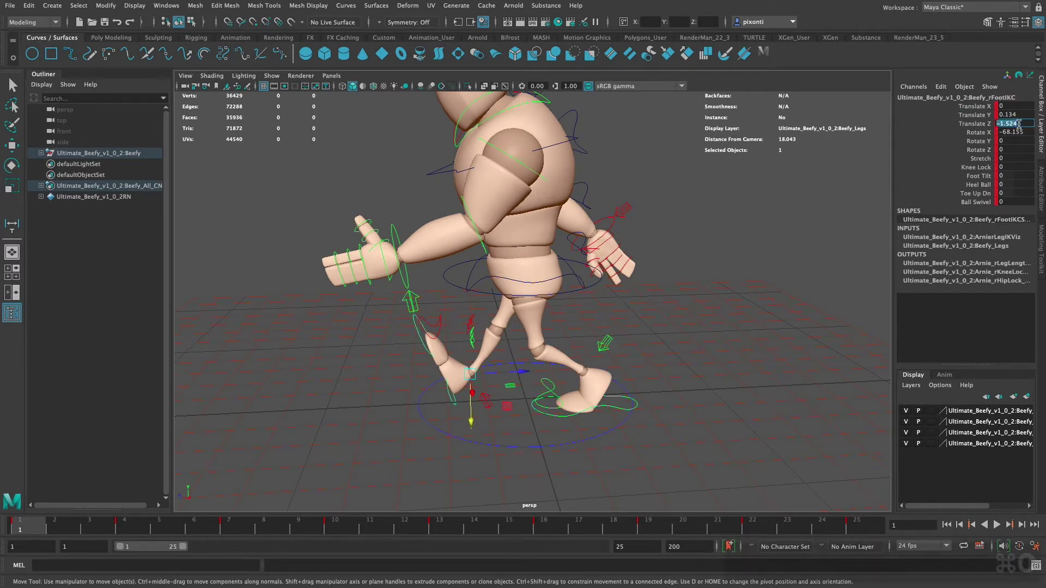
left_click(448, 526)
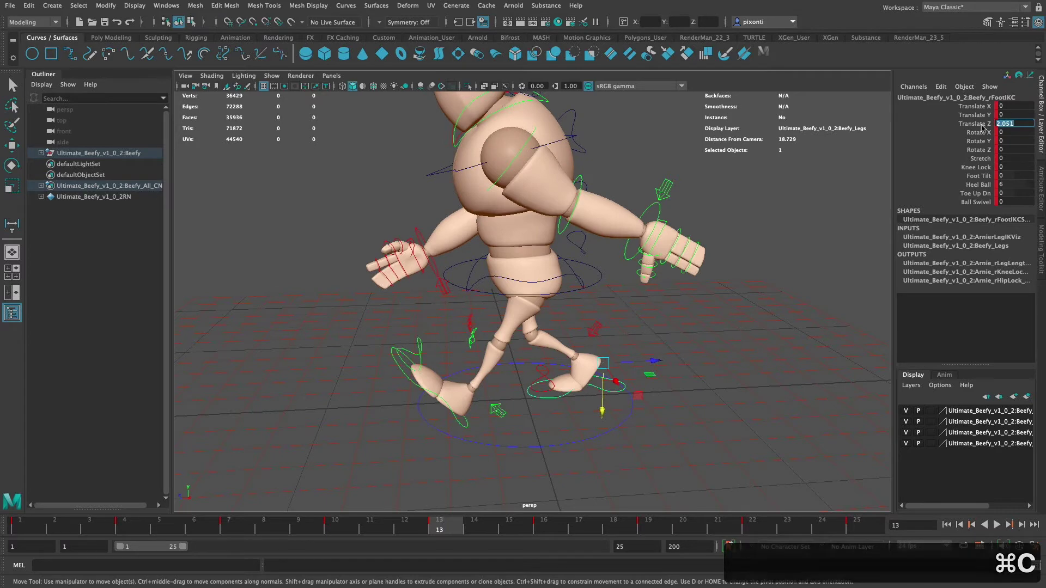
left_click(982, 123)
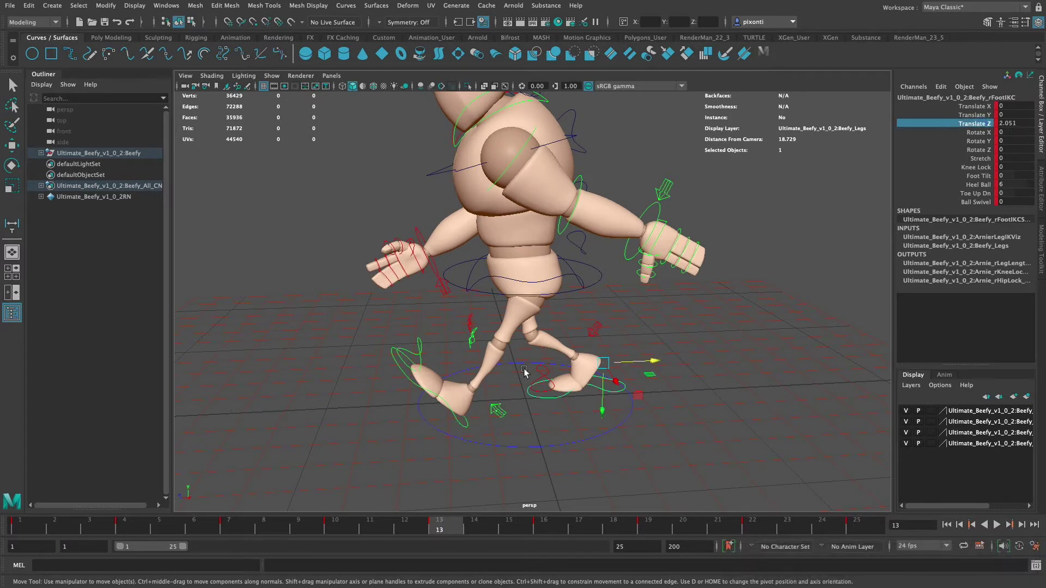
left_click(399, 368)
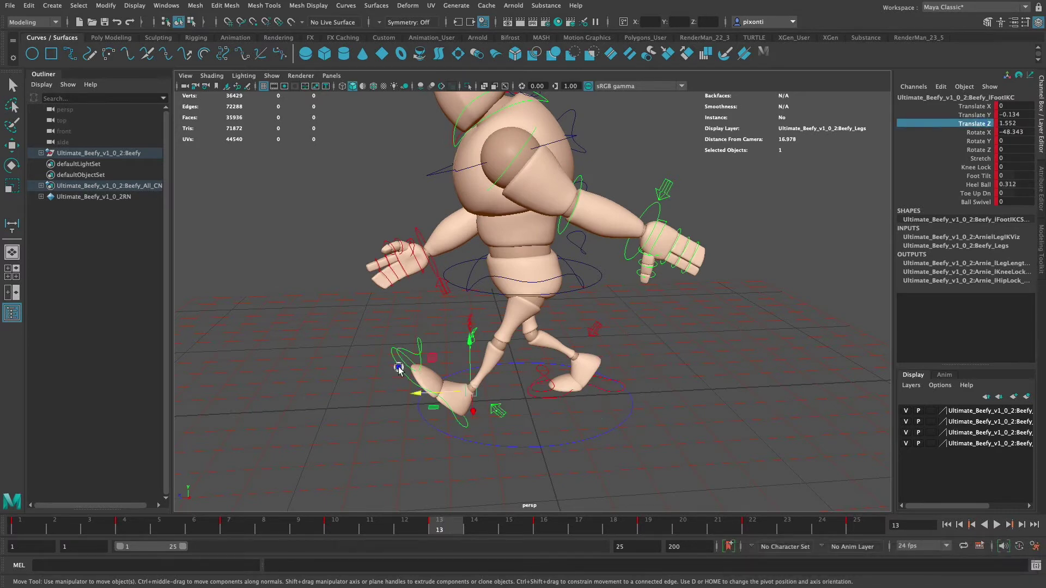
left_click(1011, 123)
key("super+v")
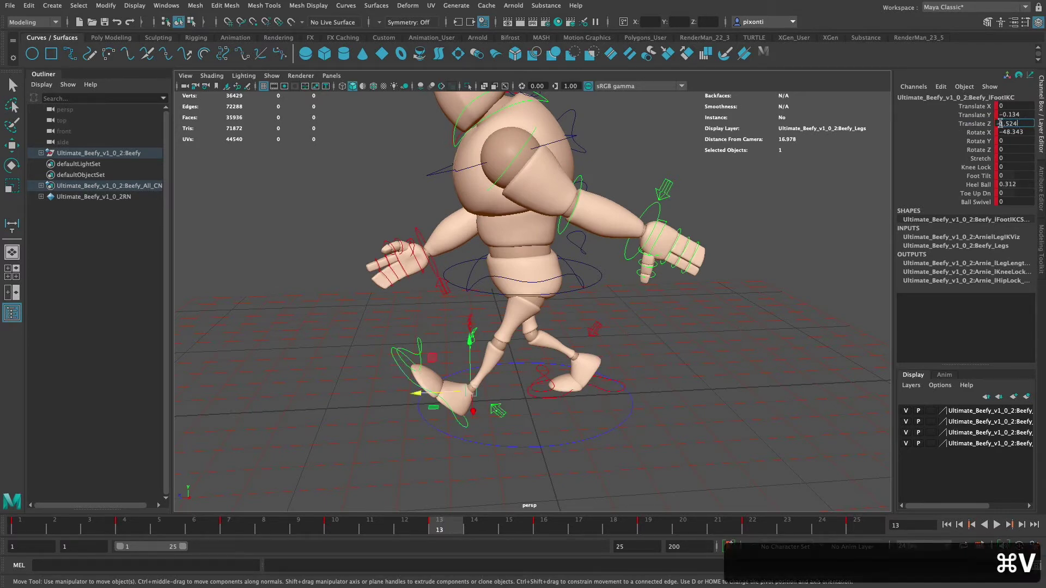
key("Left")
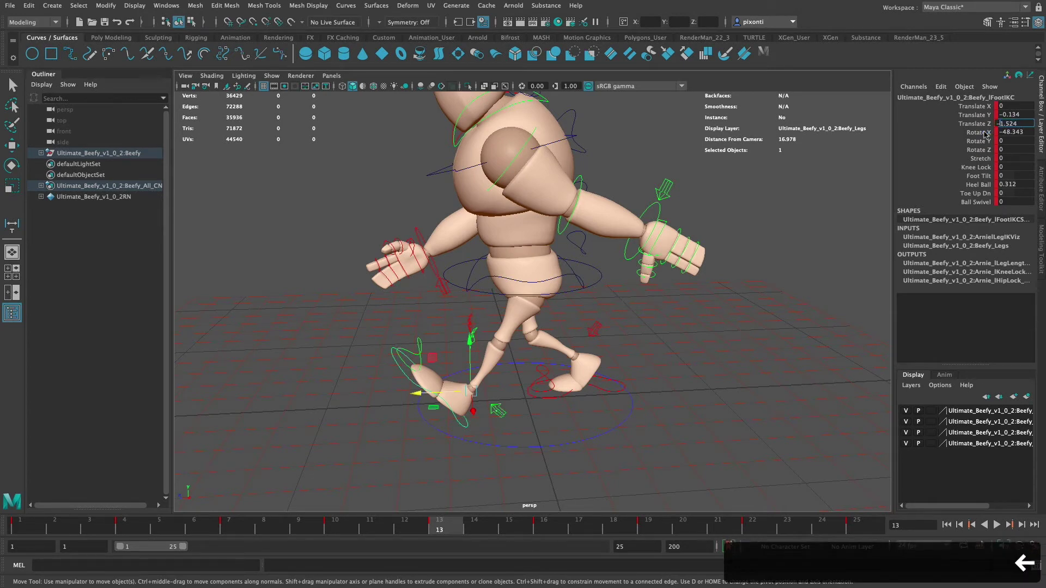
key("BackSpace")
key("Return")
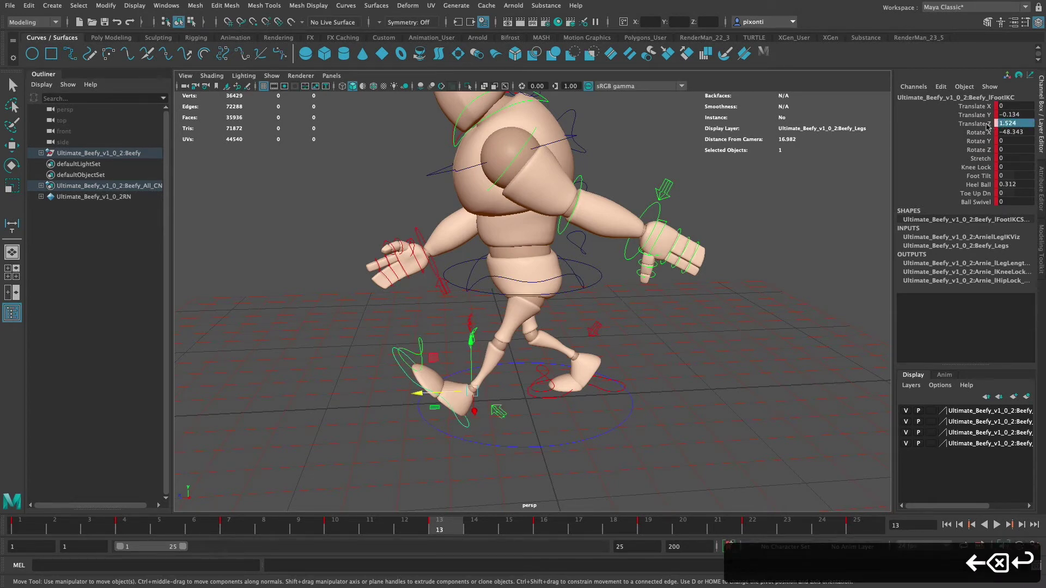
left_click(987, 125)
key("s")
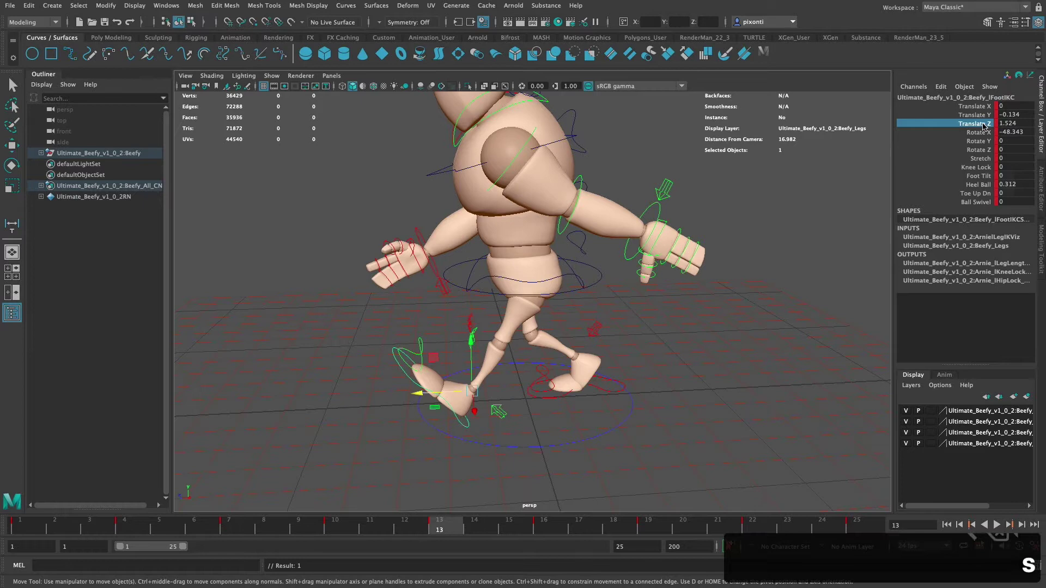
Copy the right foot control's Rotate X from frame 1 and key the left foot's Rotate X at frame 13 as -68.155
left_click(33, 530)
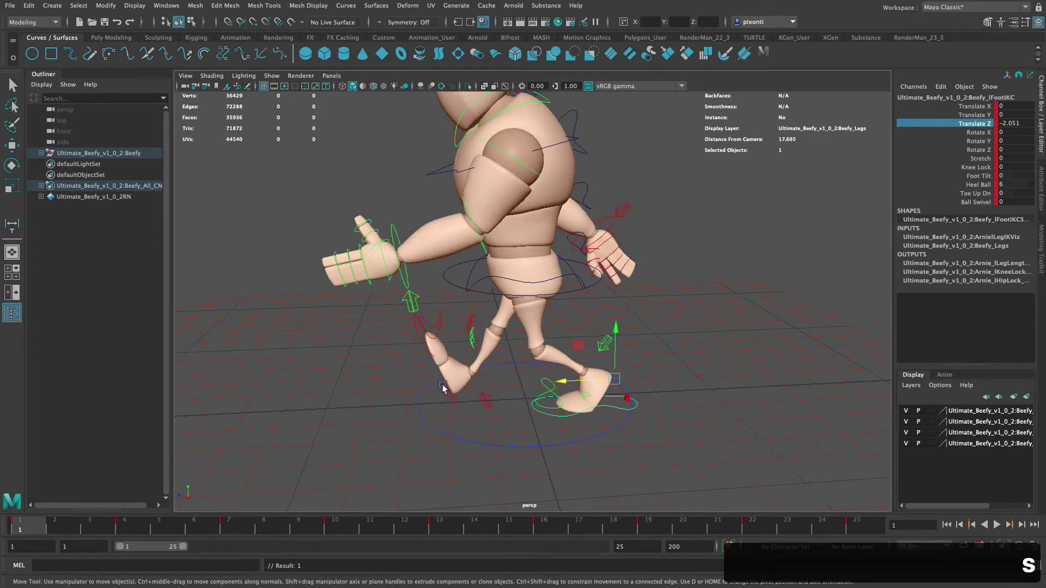
left_click(443, 388)
double_click(1014, 132)
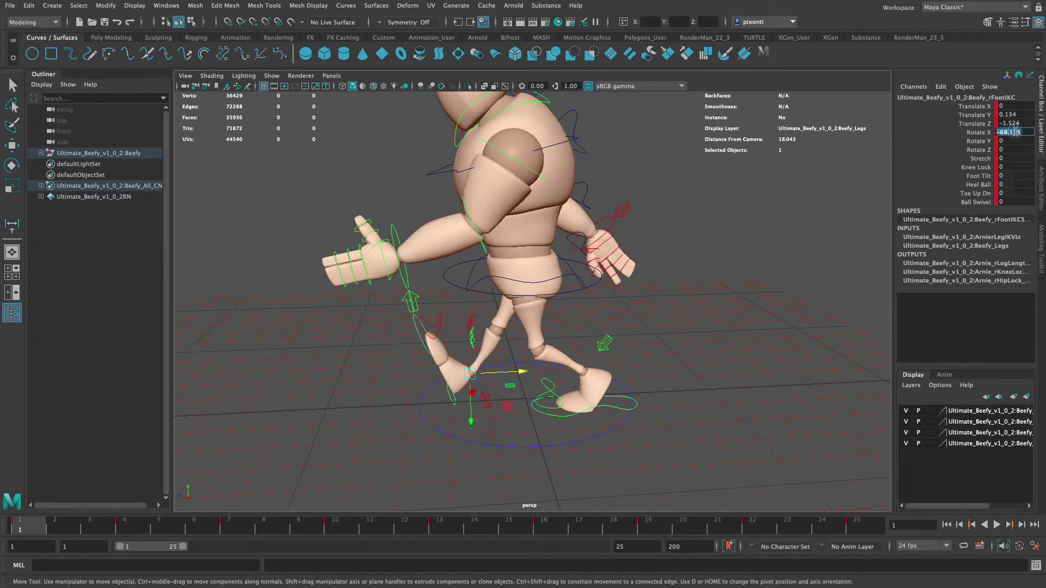
key("super+c")
left_click(449, 525)
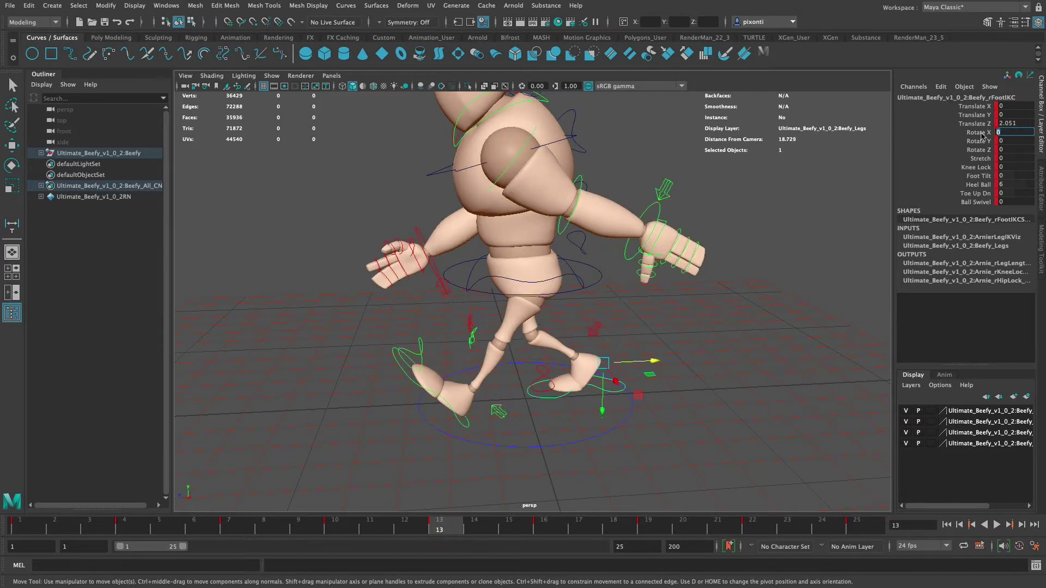
left_click(979, 132)
key("e")
left_click(465, 423)
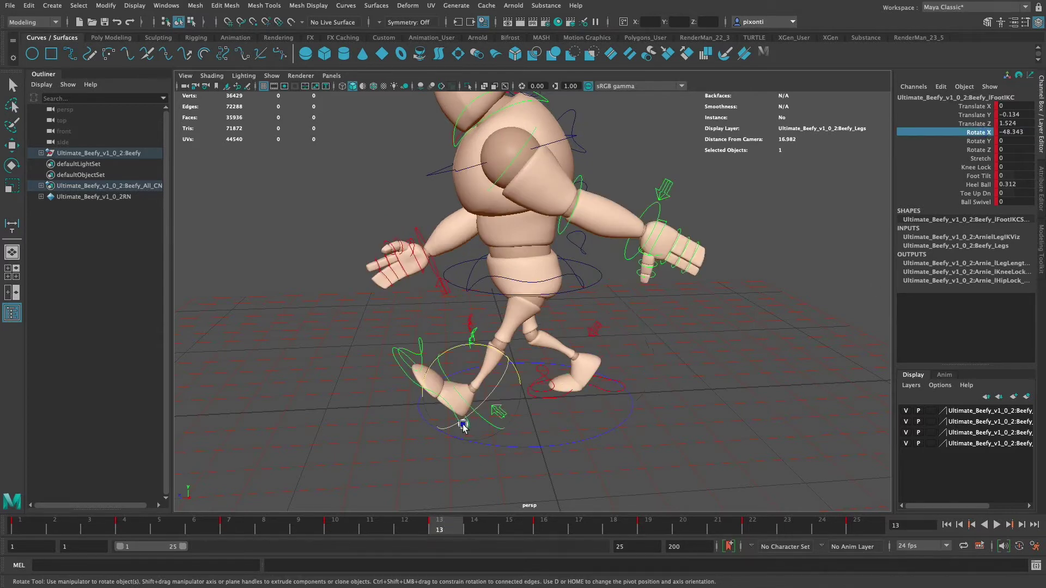
double_click(1010, 132)
key("super+v")
key("Return")
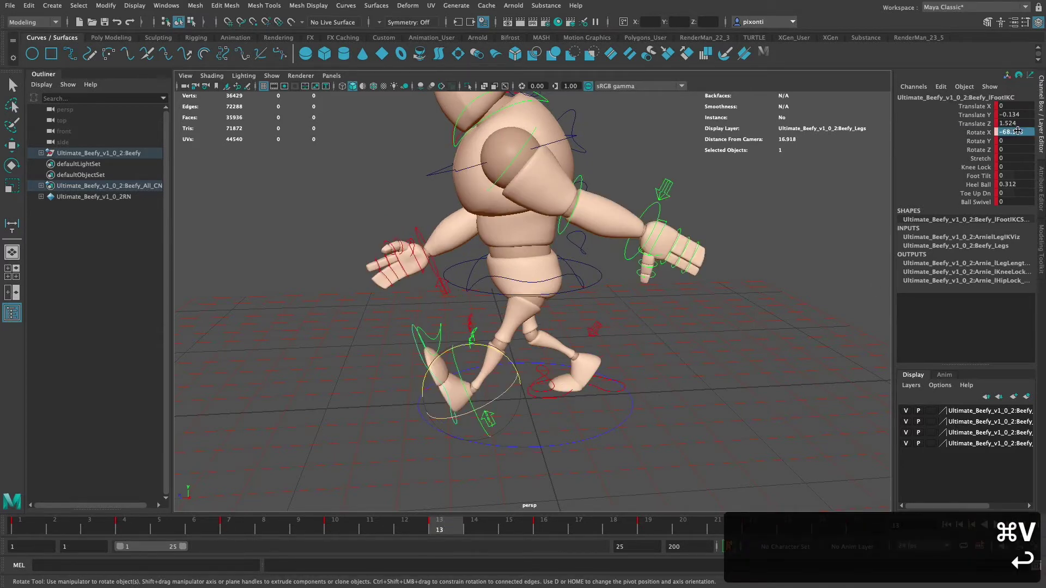
left_click(982, 132)
key("s")
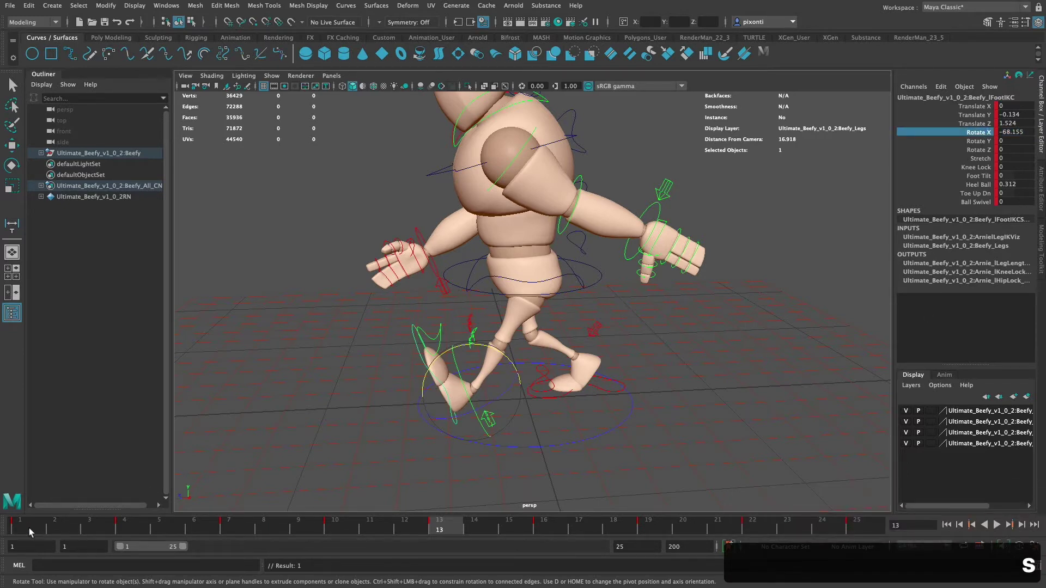
Compare the foot poses at frames 1 and 13, finishing at frame 13 in the side view
left_click(26, 527)
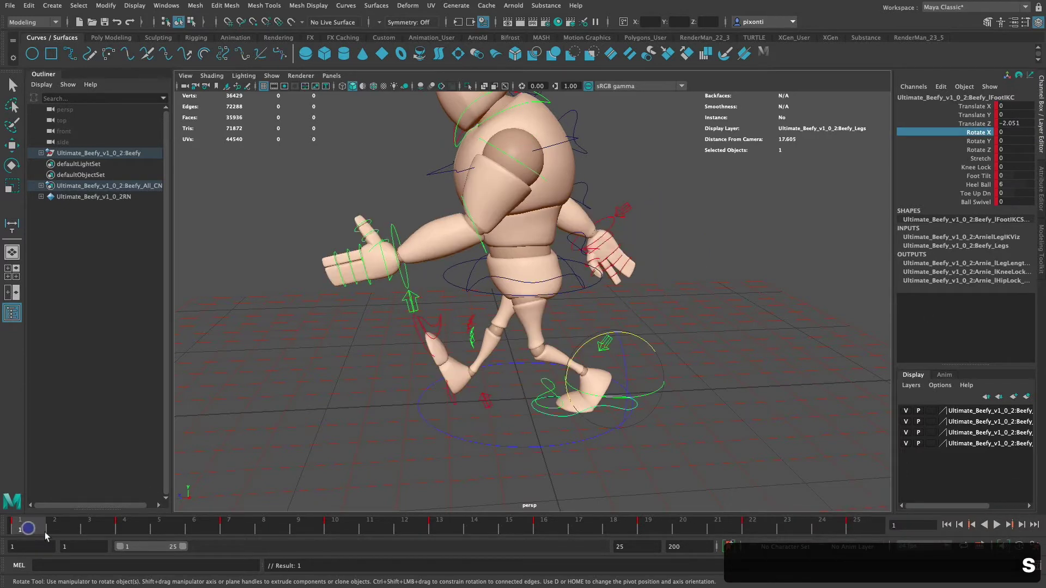
left_click(442, 528)
key("space")
key("space")
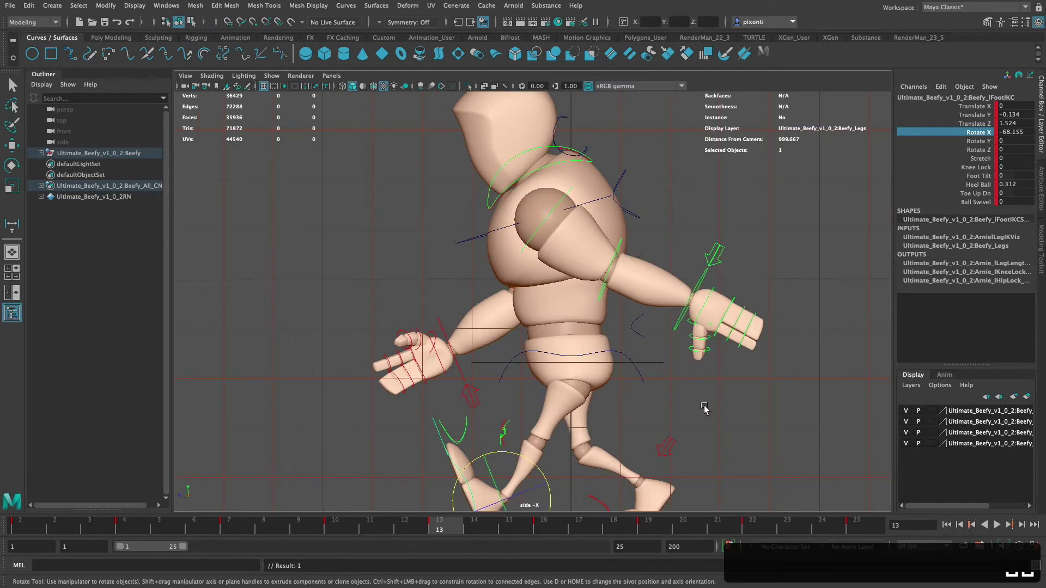
Compare the leg and foot poses at contact frames 1 and 13 in the side view
middle_click_drag(616, 404, 579, 333, "alt")
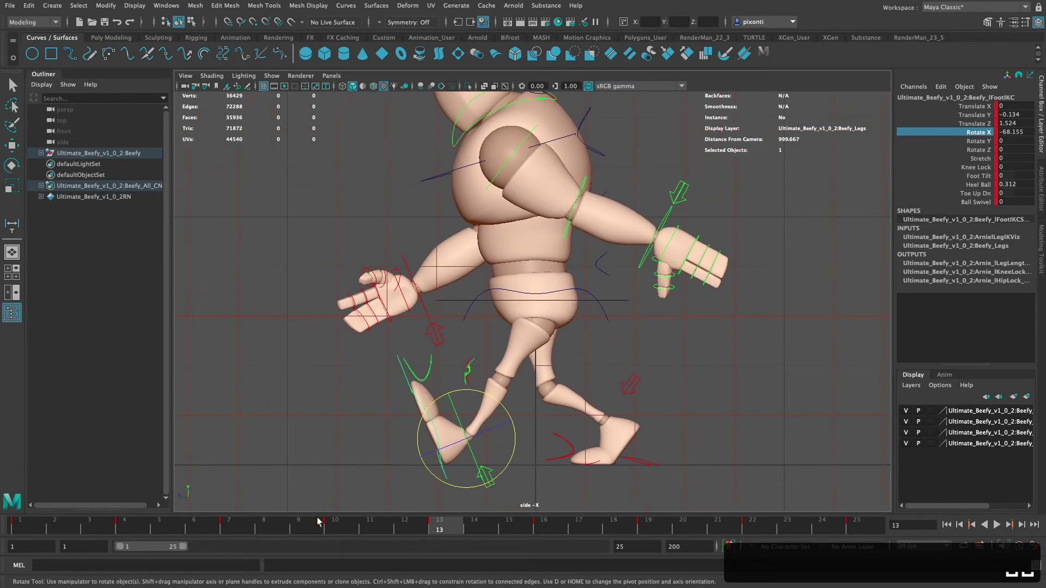
left_click(29, 529)
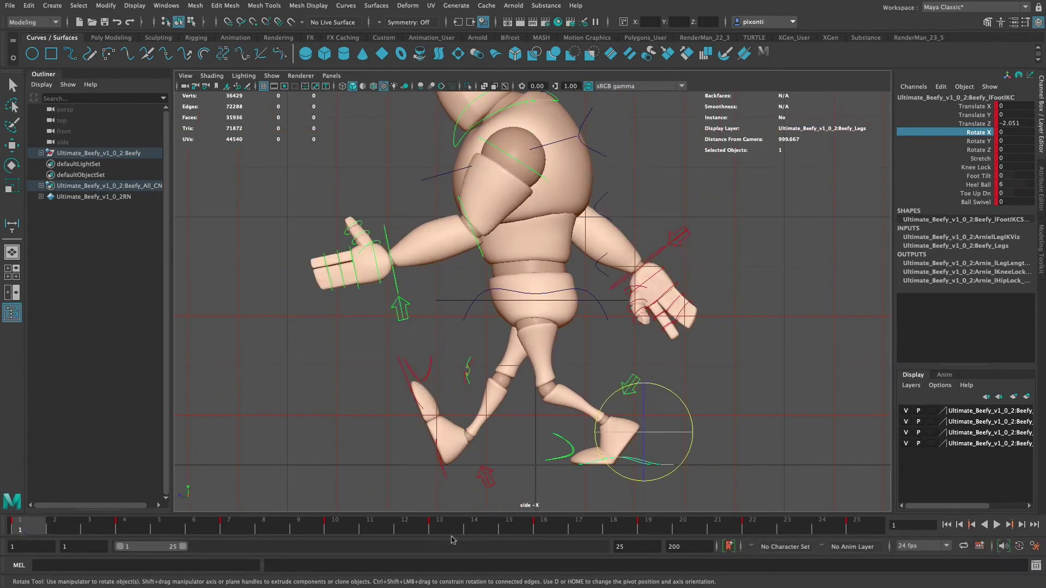
left_click(447, 526)
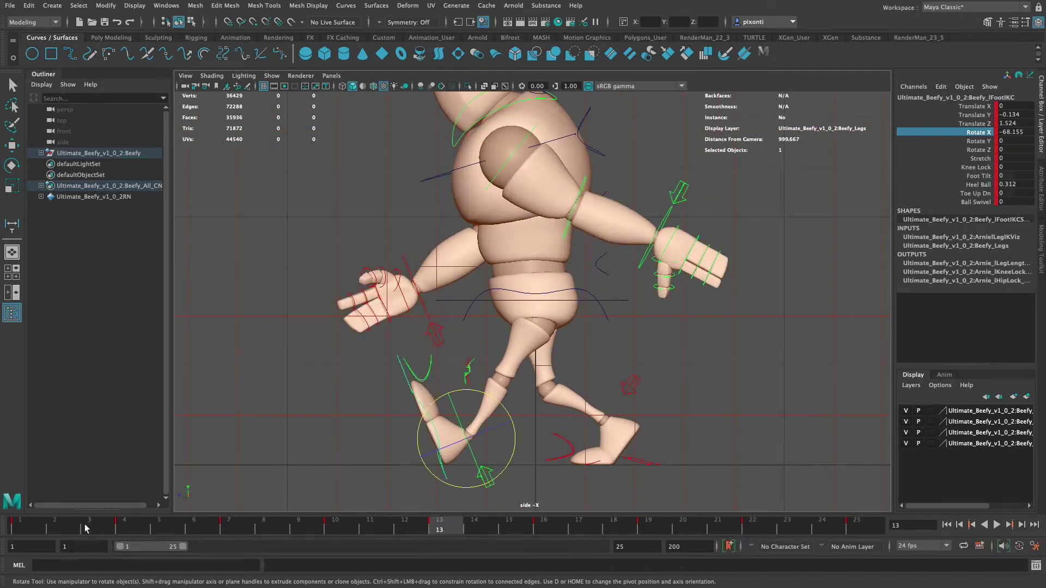
left_click(37, 531)
left_click(444, 528)
left_click(27, 527)
left_click(446, 529)
left_click(30, 529)
left_click(446, 529)
Compare the contact poses at frames 13 and 25, also checking them against frame 1, and finish at frame 1
left_click(860, 529)
left_click(446, 529)
left_click(860, 528)
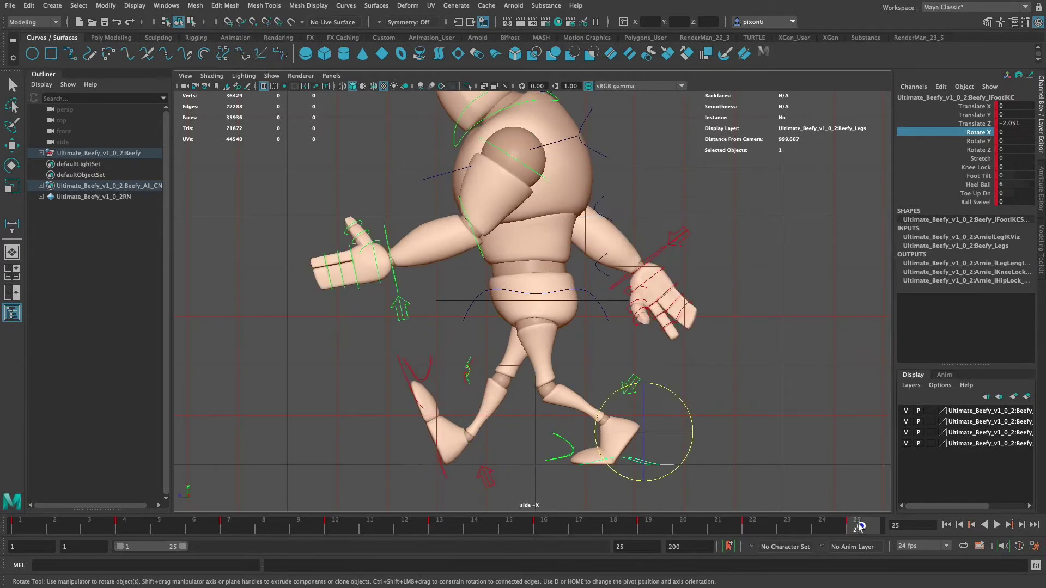
left_click(445, 529)
left_click(858, 528)
left_click(444, 529)
left_click(860, 527)
left_click(446, 530)
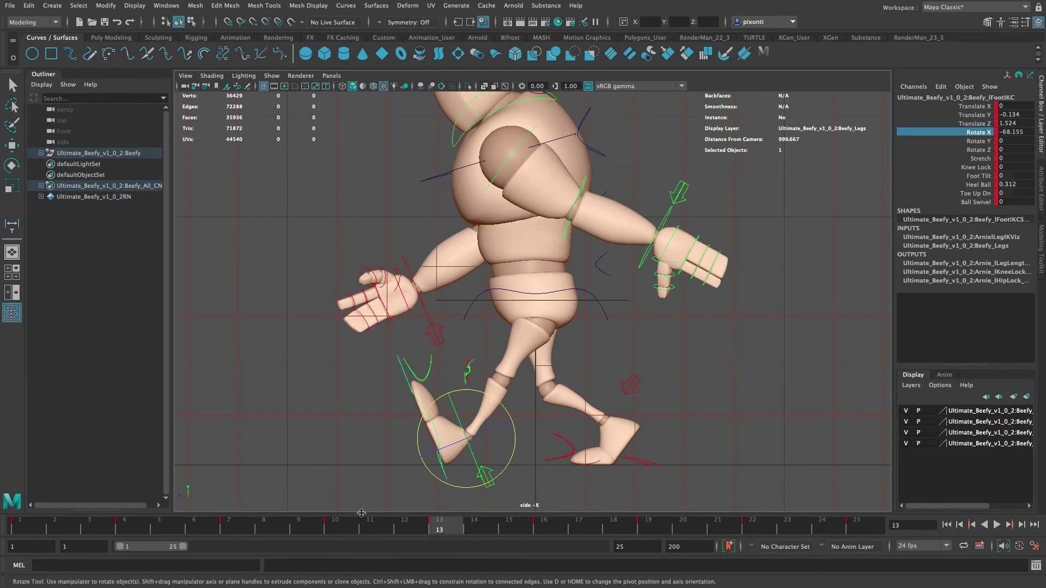
left_click(31, 532)
left_click(864, 525)
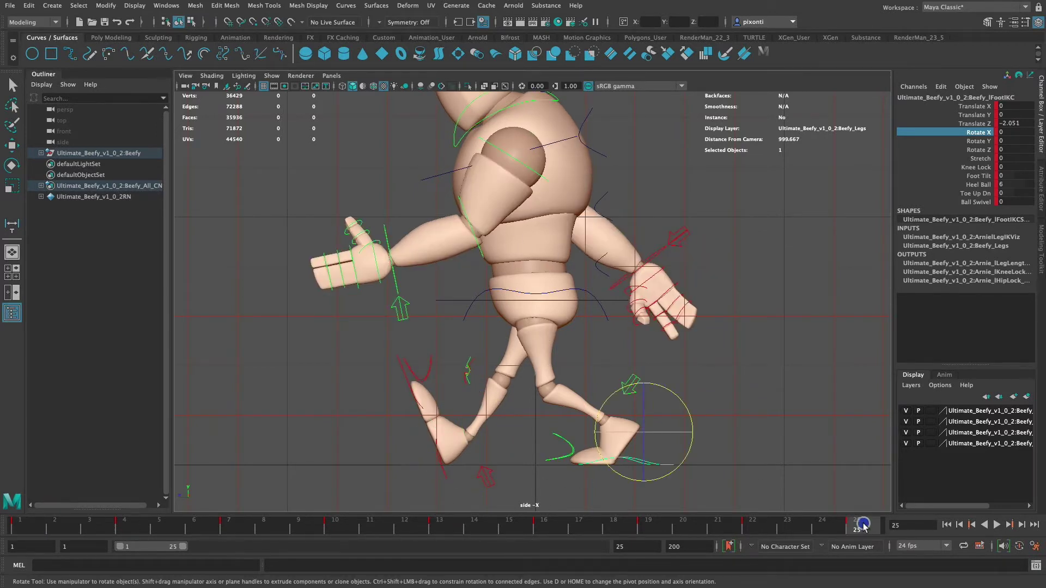
left_click(443, 530)
left_click(31, 533)
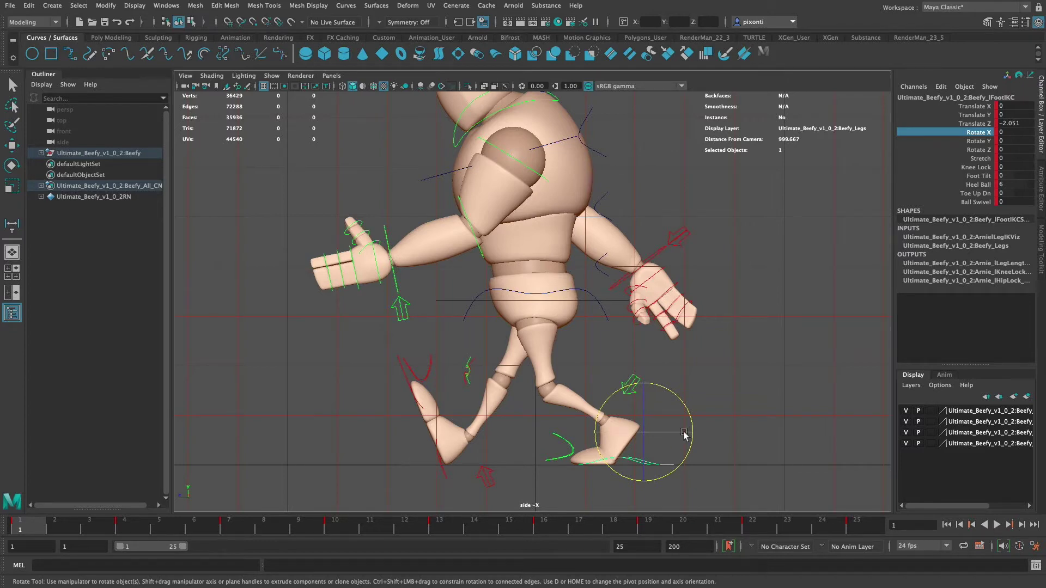
Set the left foot control's Heel Ball to 0 at frame 1
key("q")
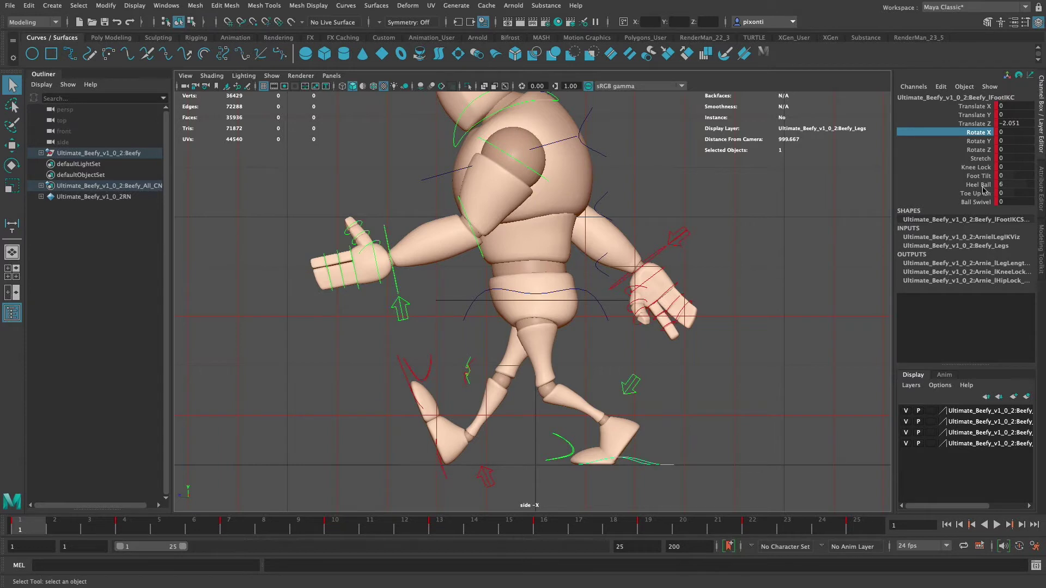
left_click(627, 461)
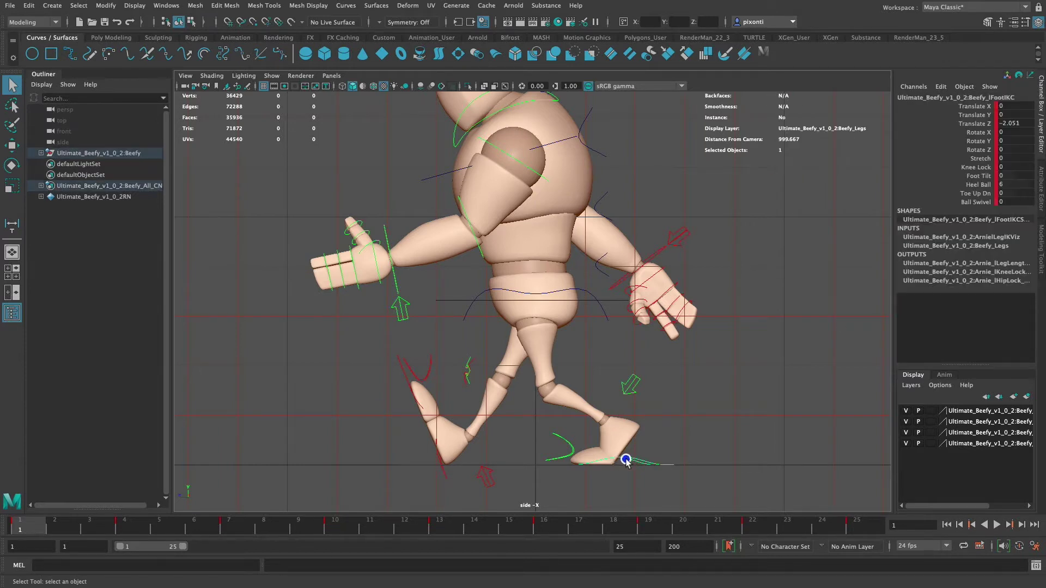
left_click(1008, 185)
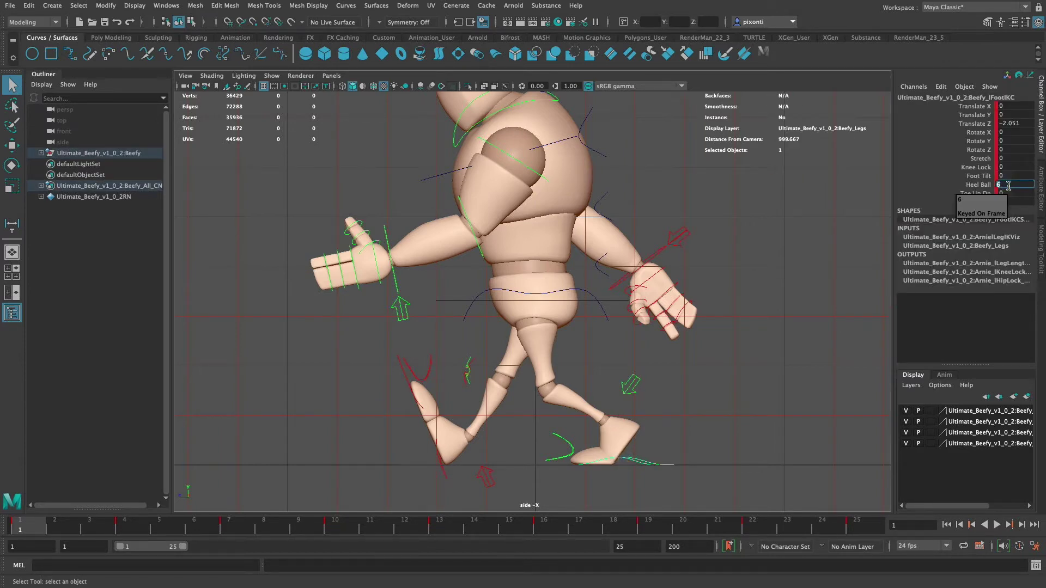
type("0")
key("Return")
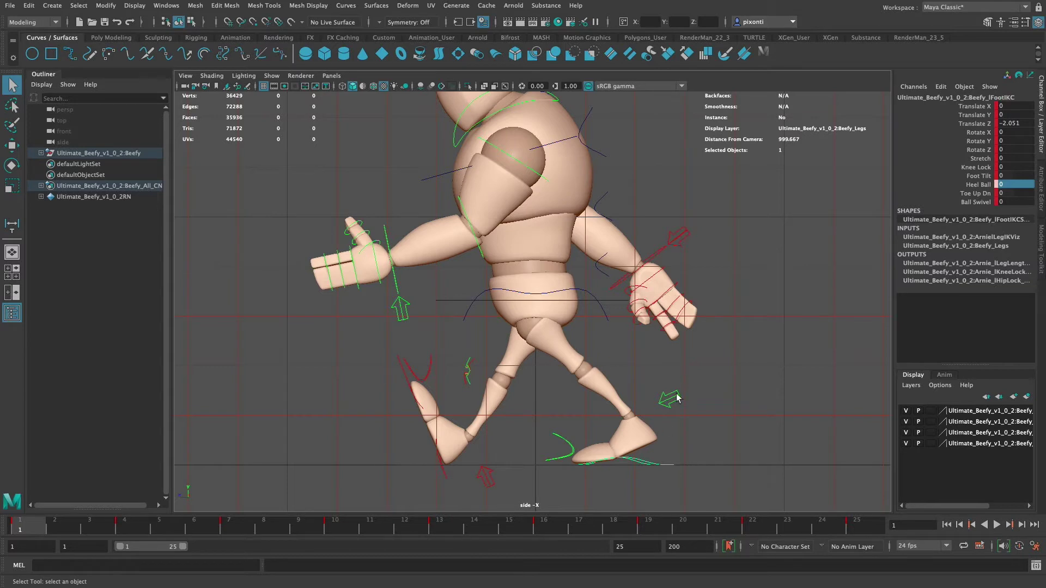
Lower the root control at frame 1 to a Translate Y of about -1.168 so the rear foot lies flat
left_click(613, 299)
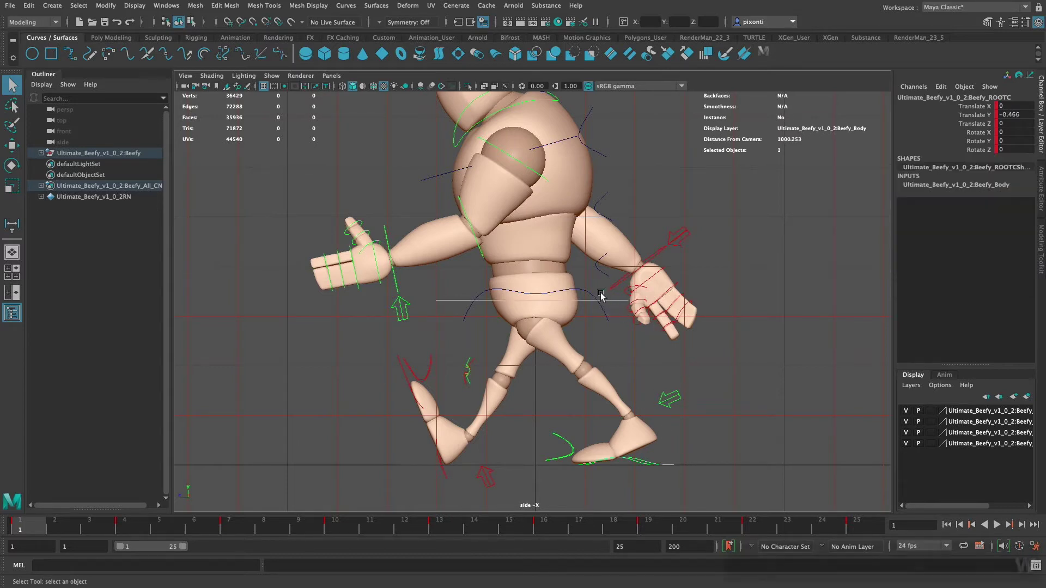
key("w")
left_click_drag(540, 259, 532, 290)
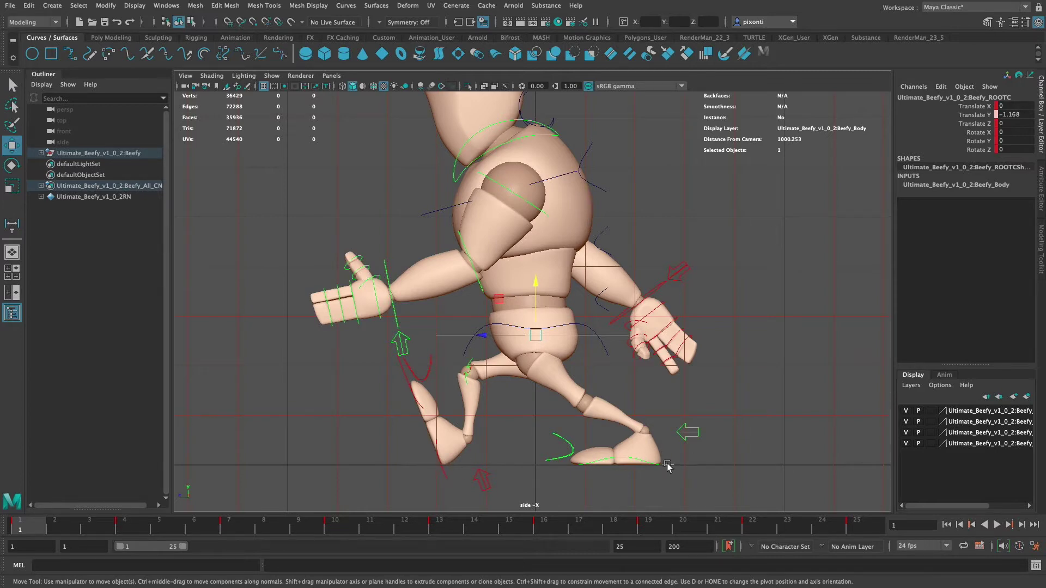
Create a grid-snapped distance measurement with the Distance Tool from the front foot's heel to just behind the rear foot's heel
left_click(52, 7)
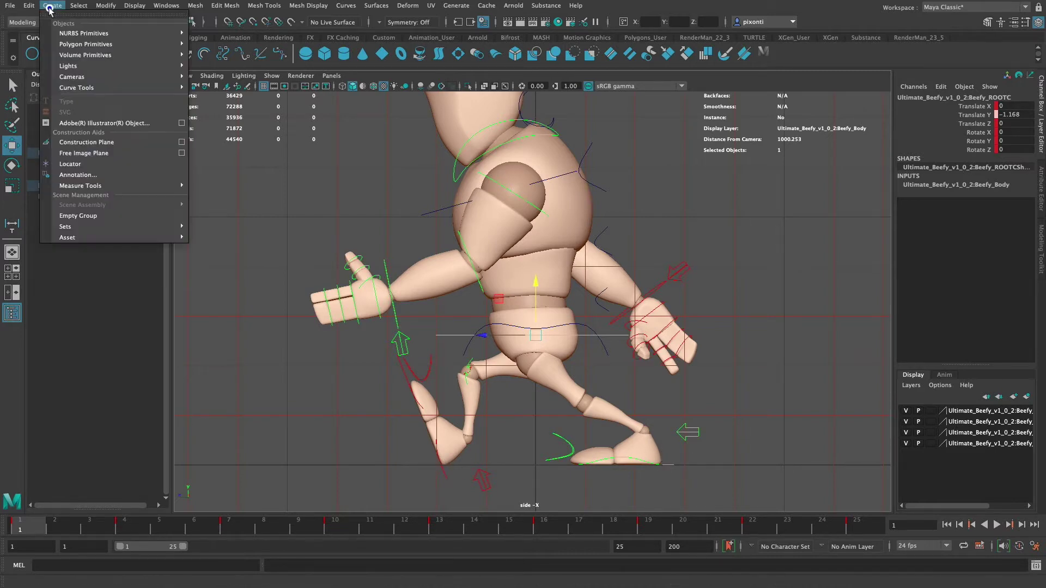
mouse_move(112, 187)
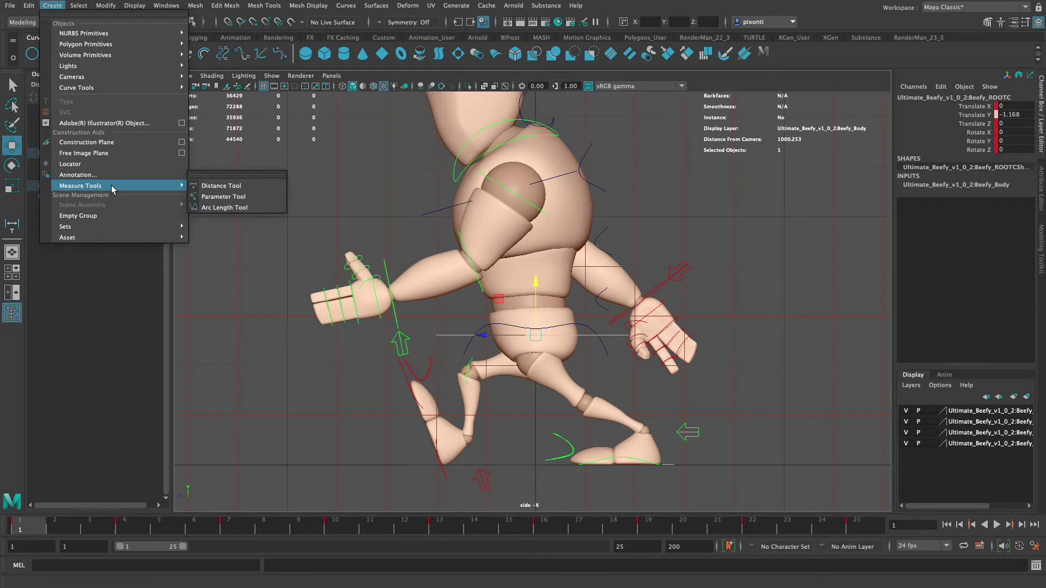
left_click(244, 187)
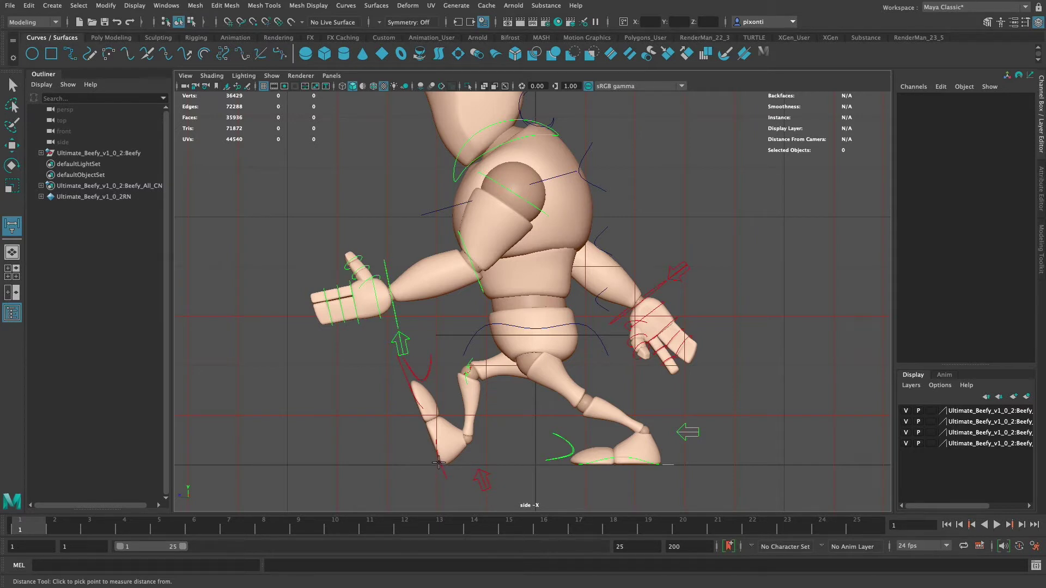
key("x")
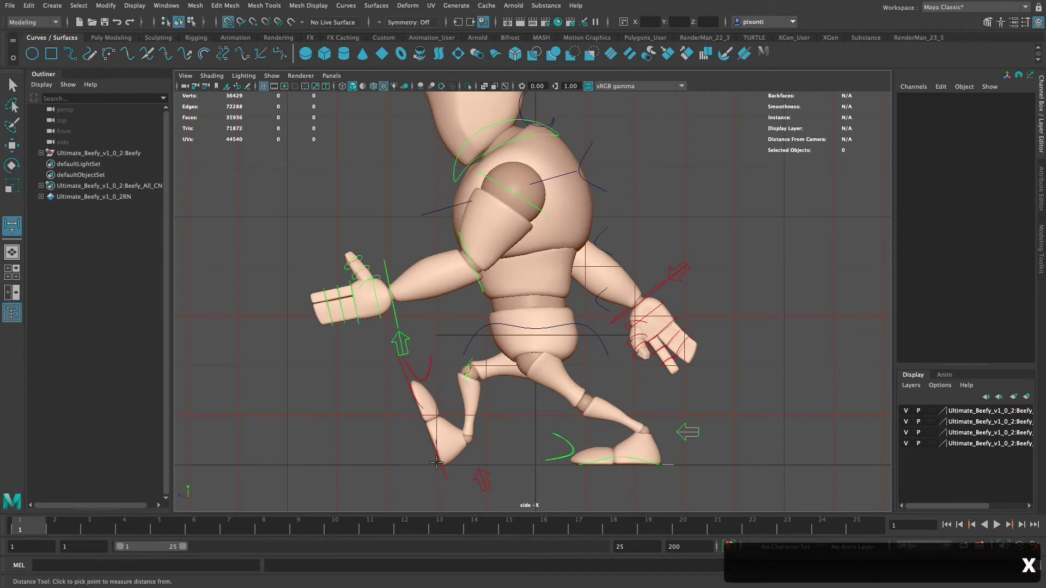
left_click(437, 465)
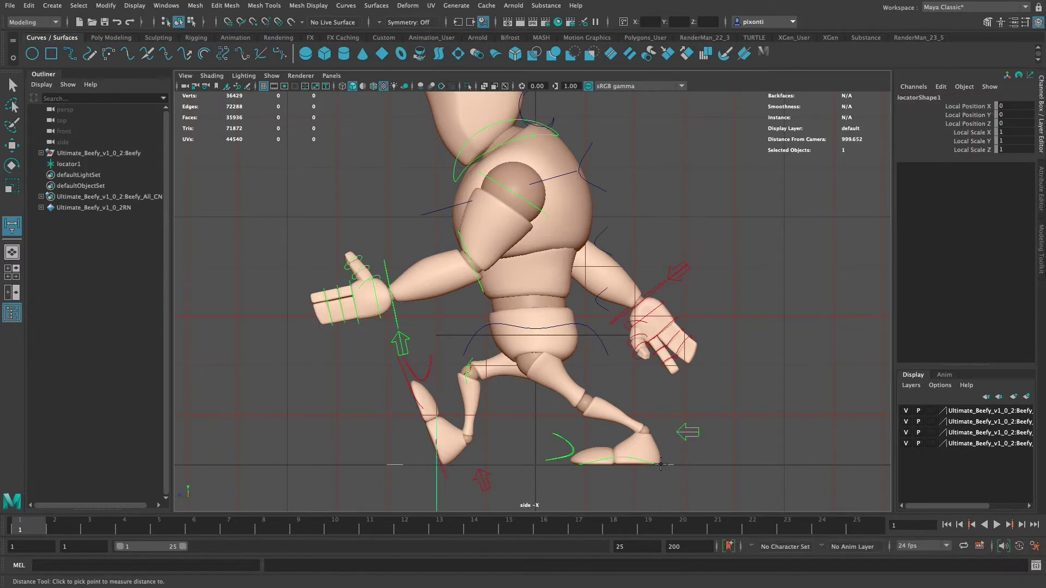
key("x")
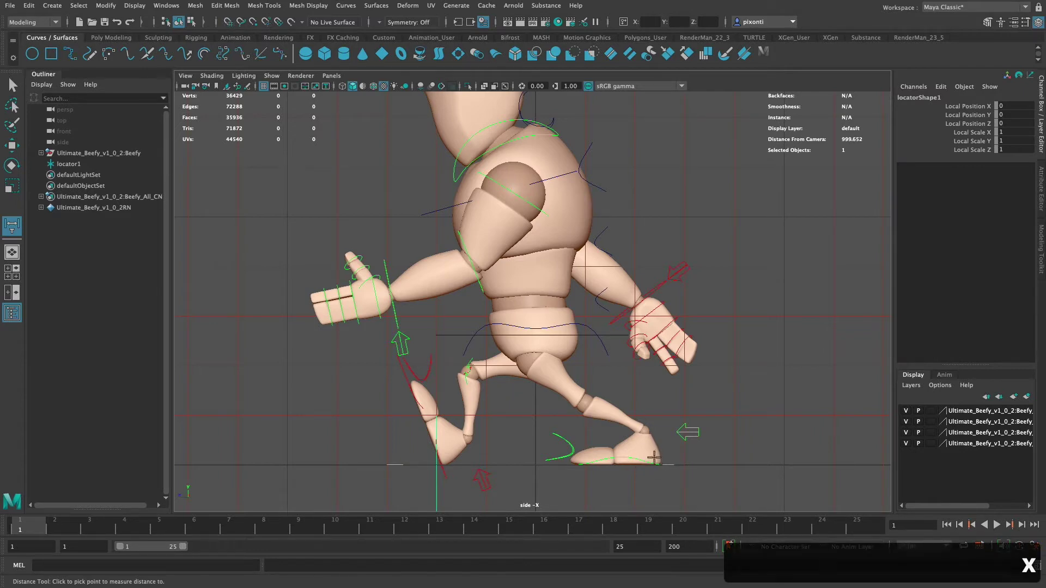
key("x")
left_click(664, 462)
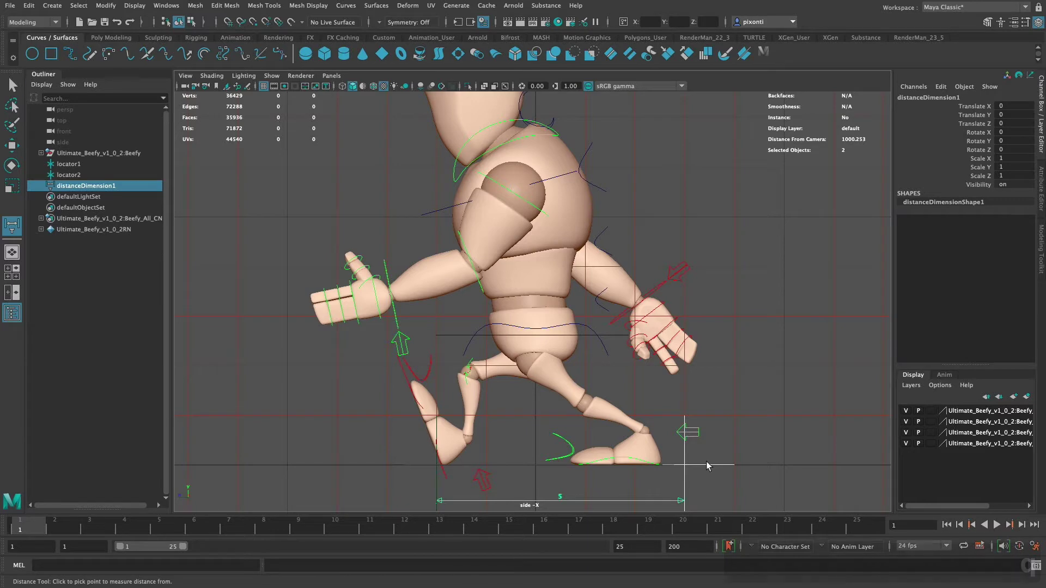
Move locator2 along Z to the back of the rear foot's heel, at a Translate Z of about -2.526
key("q")
left_click(707, 462)
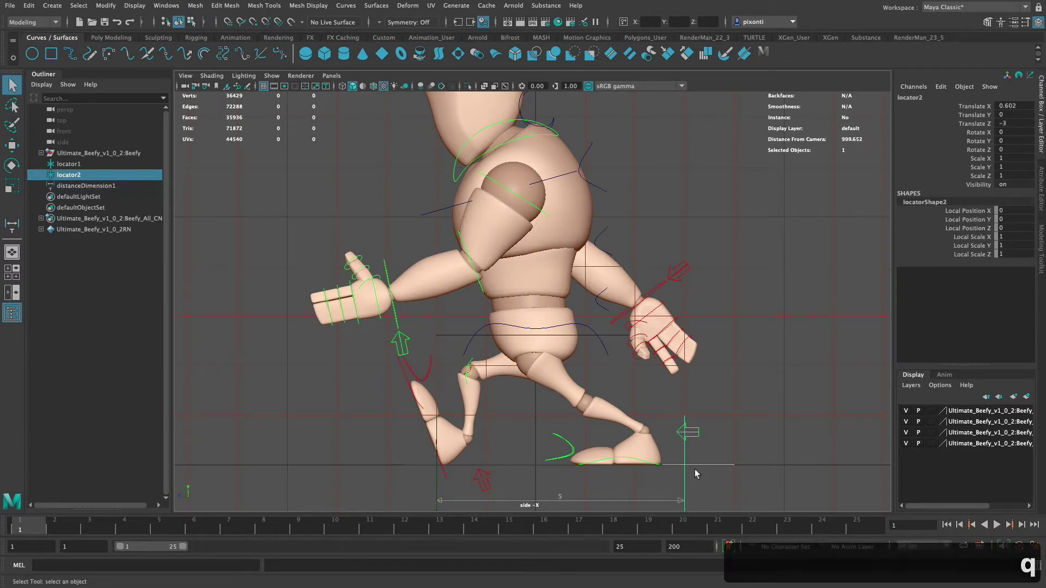
key("w")
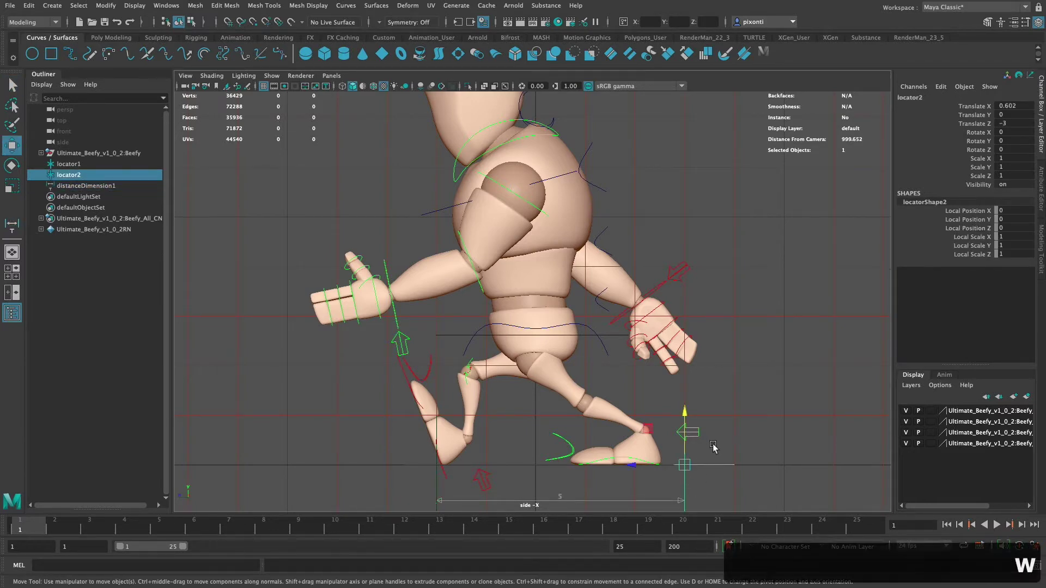
left_click_drag(667, 467, 644, 467)
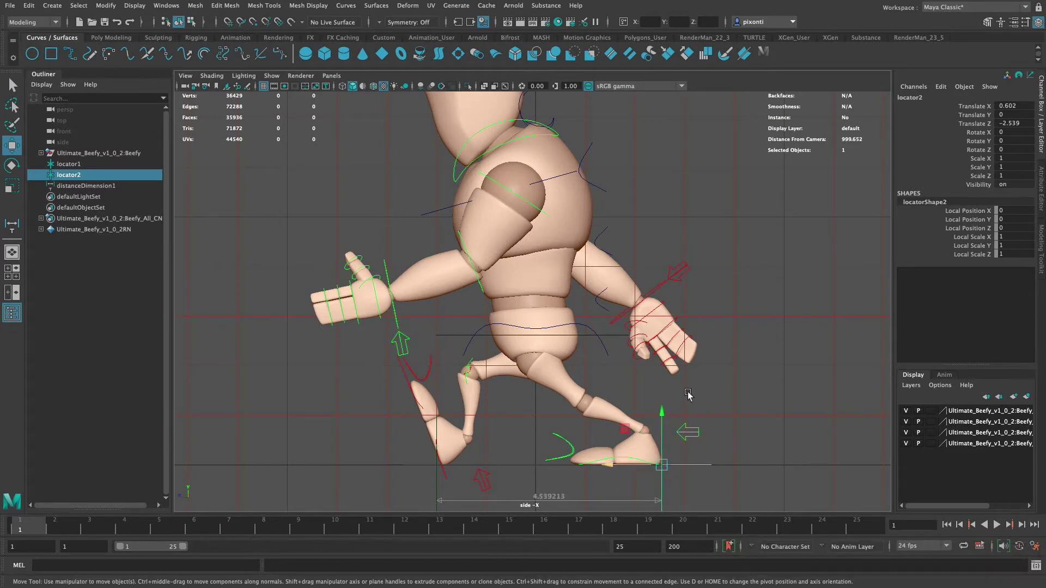
right_click_drag(665, 440, 829, 440, "alt")
middle_click_drag(696, 393, 659, 219, "alt")
right_click_drag(658, 219, 708, 364, "alt")
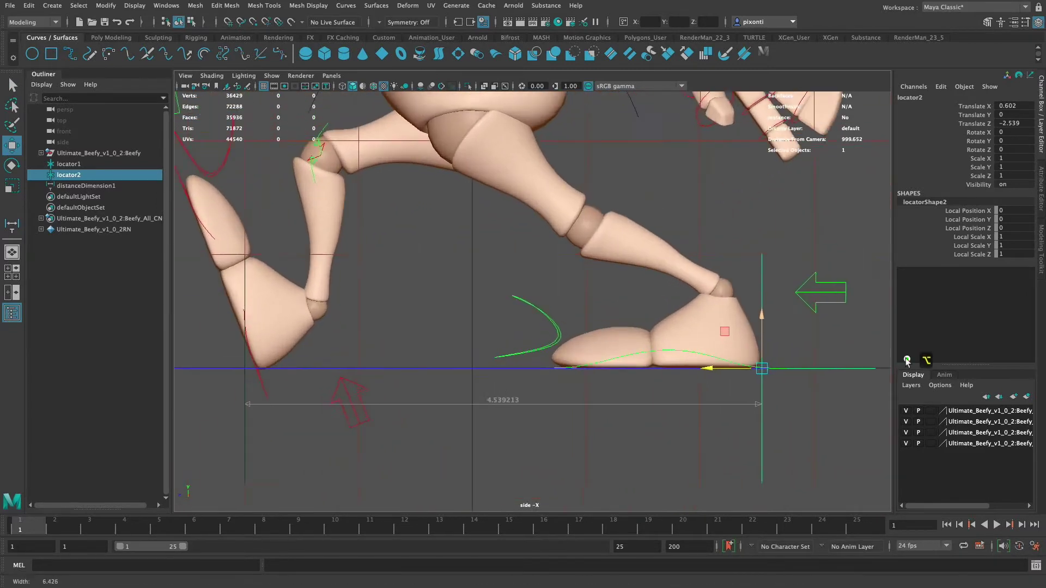
middle_click_drag(708, 364, 617, 364, "alt")
left_click_drag(644, 375, 636, 376)
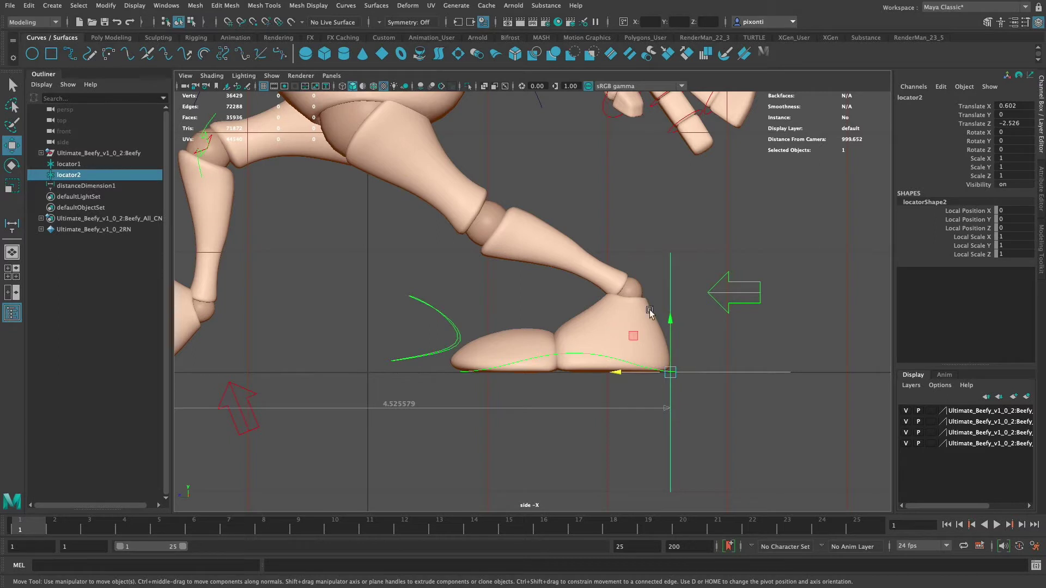
Move locator1 along Z to the front foot's heel contact point, at a Translate Z of about 1.868
middle_click_drag(346, 362, 634, 368, "alt")
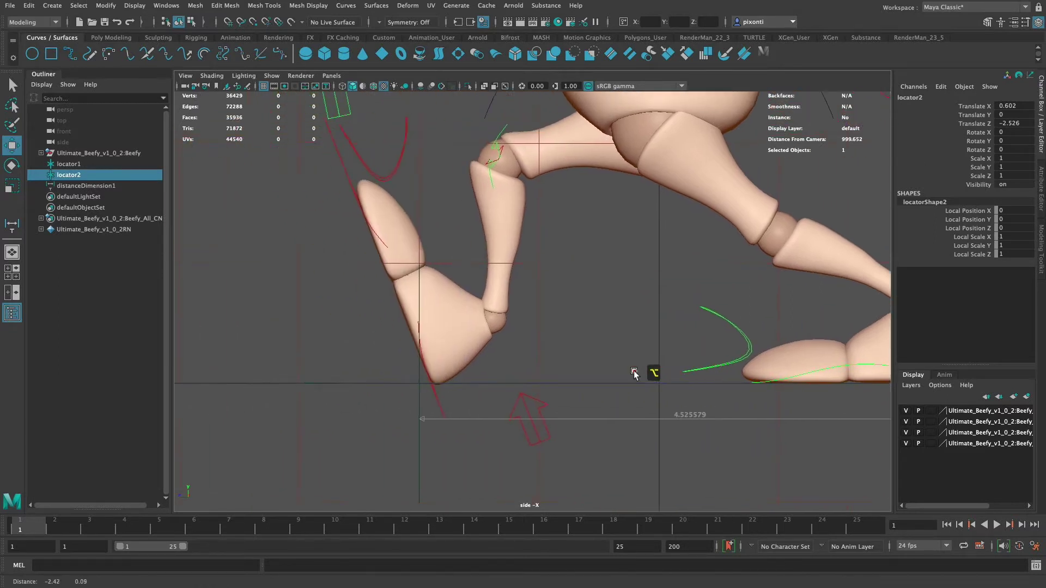
left_click(417, 379)
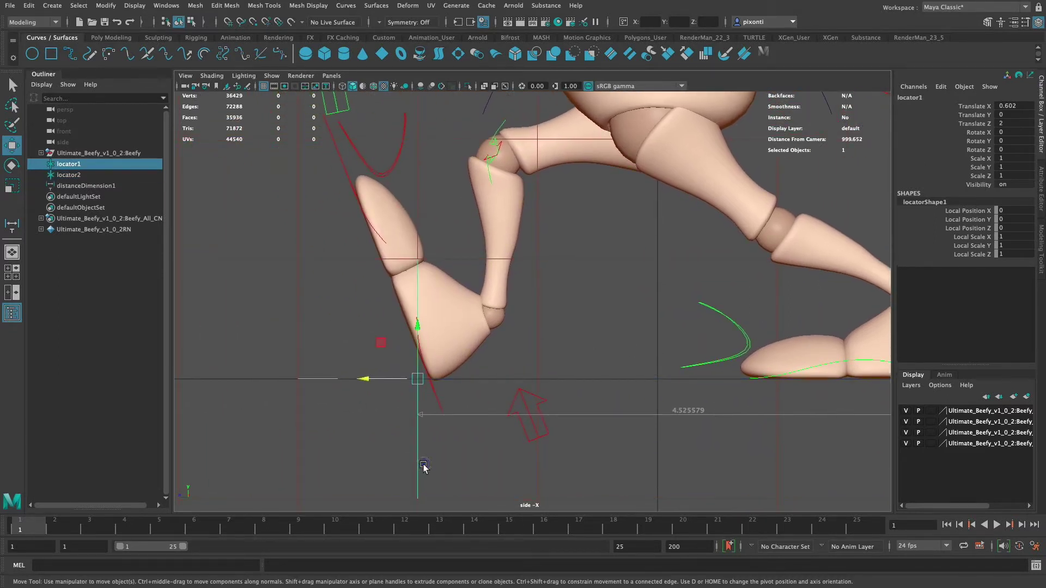
left_click_drag(393, 380, 400, 381)
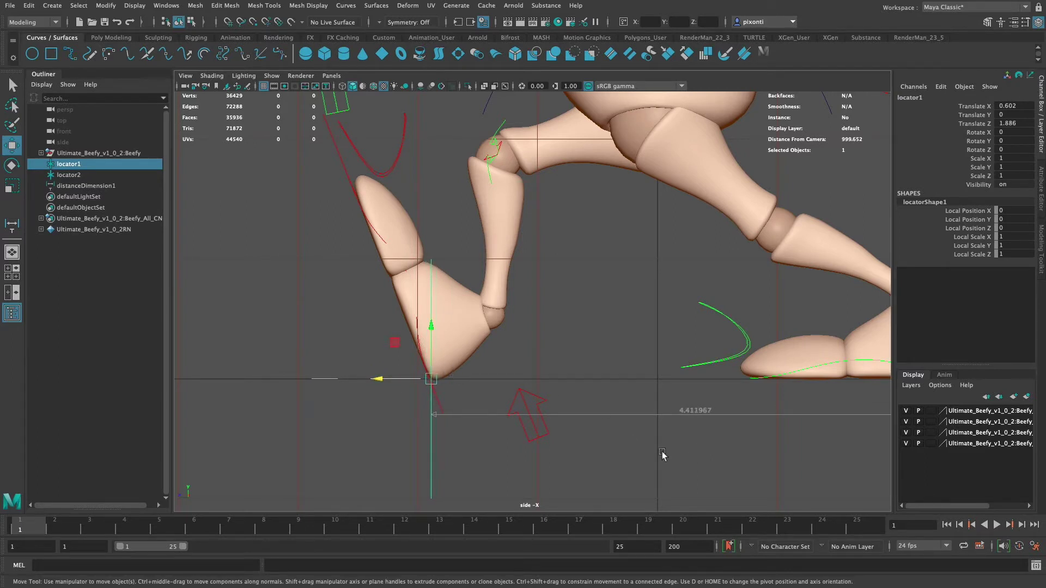
middle_click_drag(733, 403, 588, 358, "alt")
left_click(540, 362)
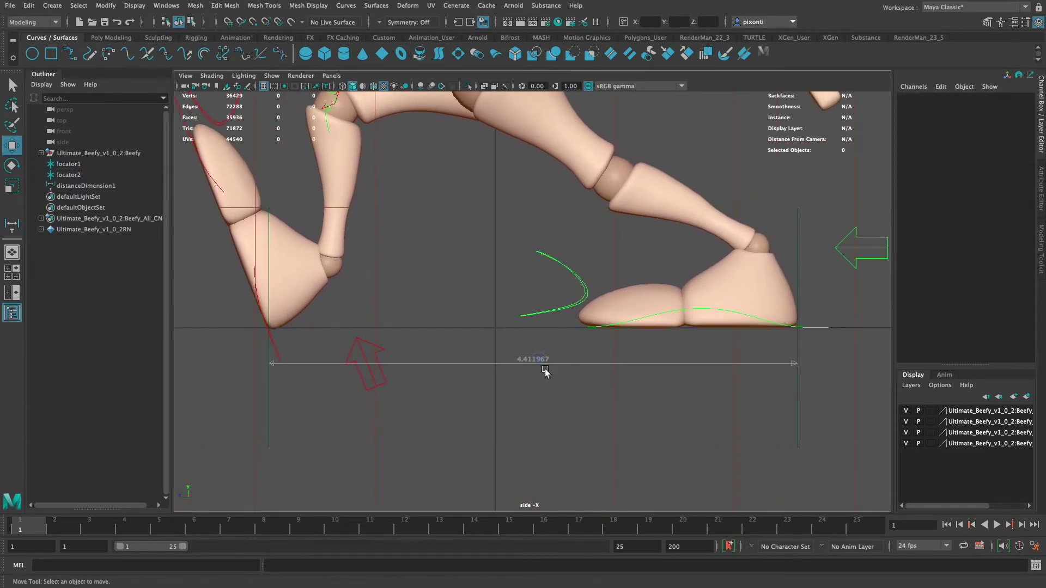
left_click(539, 387)
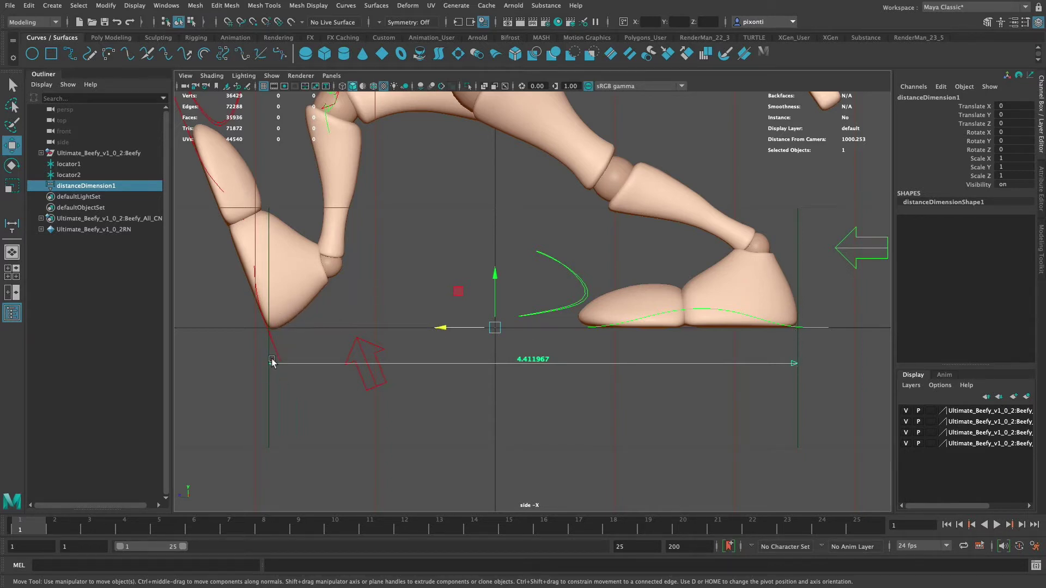
left_click(268, 397)
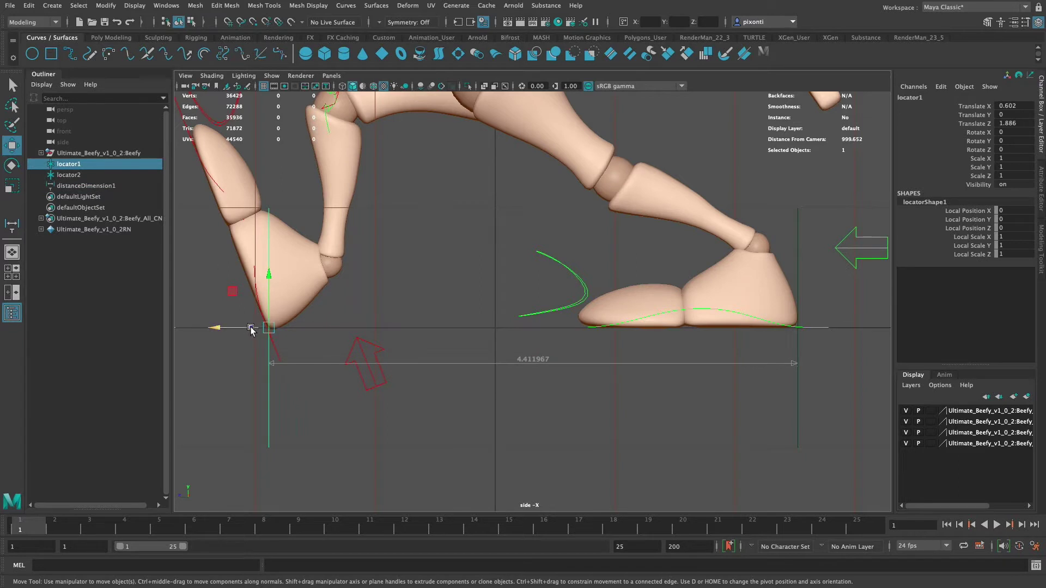
left_click_drag(253, 328, 255, 328)
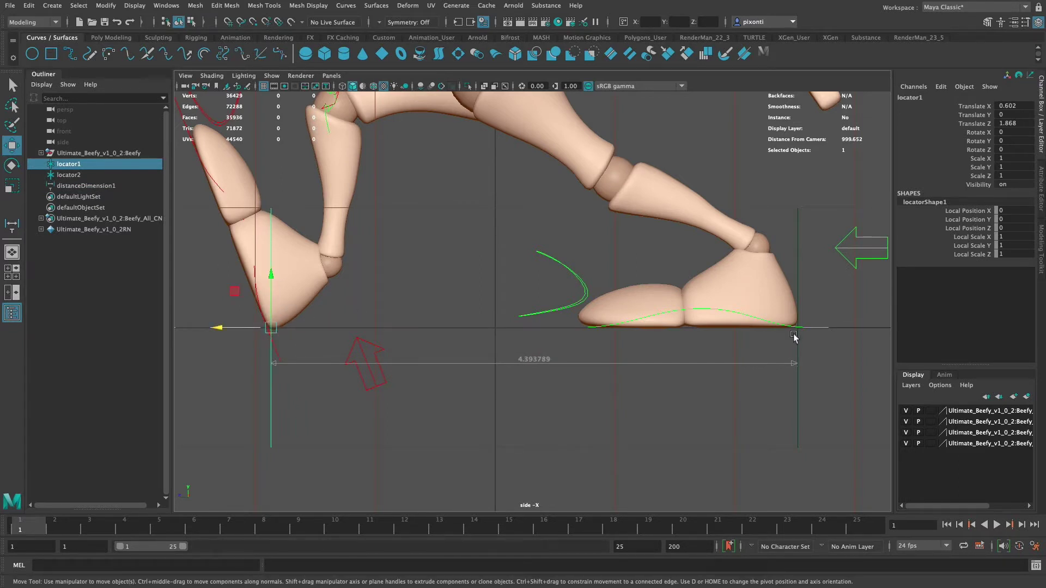
Select the distance dimension between the heels and show its shape attributes to read the distance
left_click(538, 357)
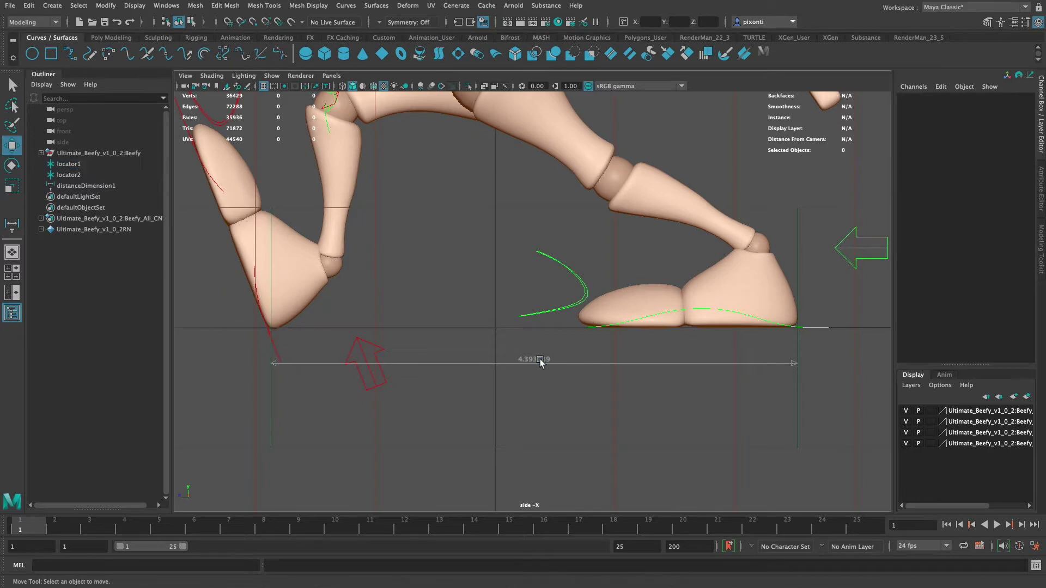
left_click_drag(519, 345, 542, 385)
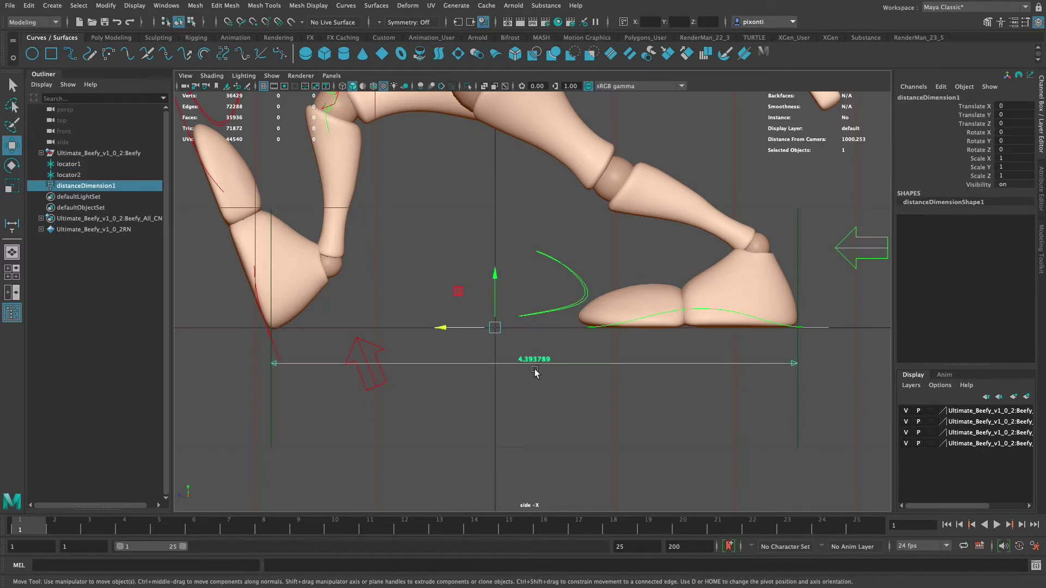
left_click(1041, 206)
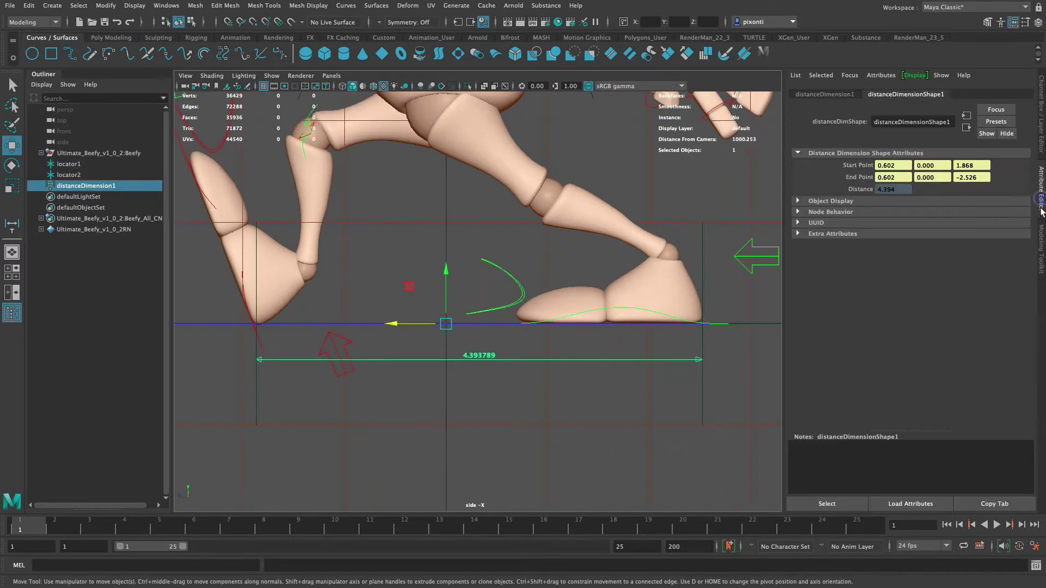
Copy the Distance value from the heel-to-heel dimension's shape attributes, and clear the selection
left_click(836, 95)
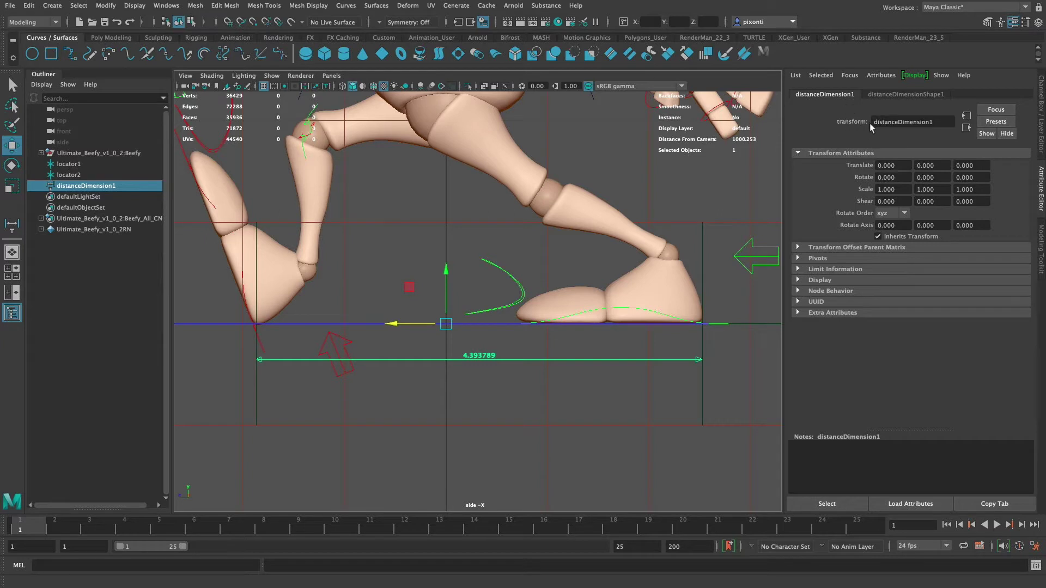
left_click(906, 94)
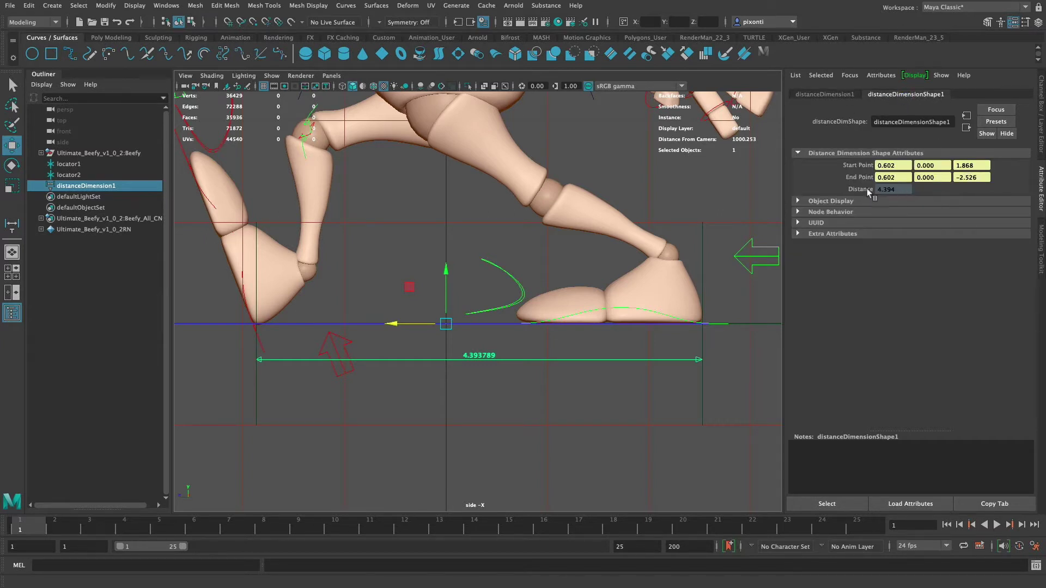
left_click_drag(904, 192, 869, 191)
key("super+c")
left_click(665, 407)
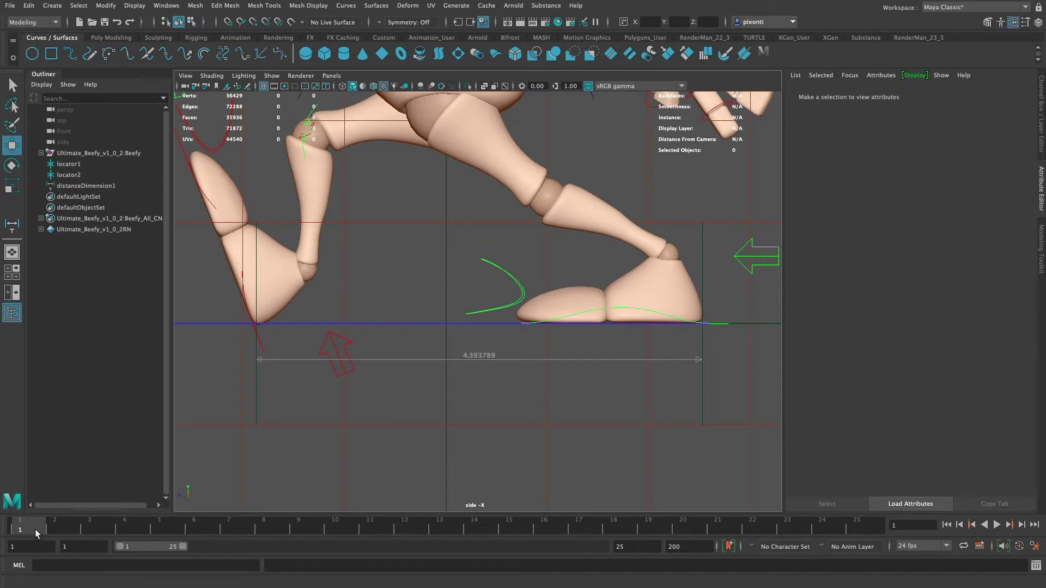
Play back the walk cycle in the side view and bring the whole character into view
key("alt+v")
key("alt+v")
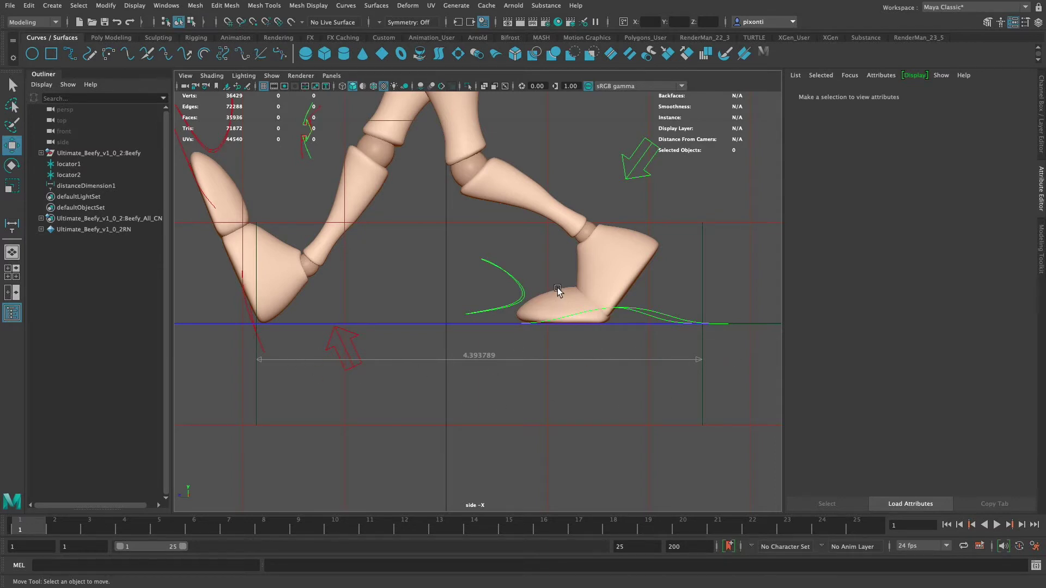
key("alt")
right_click_drag(661, 359, 602, 432, "alt")
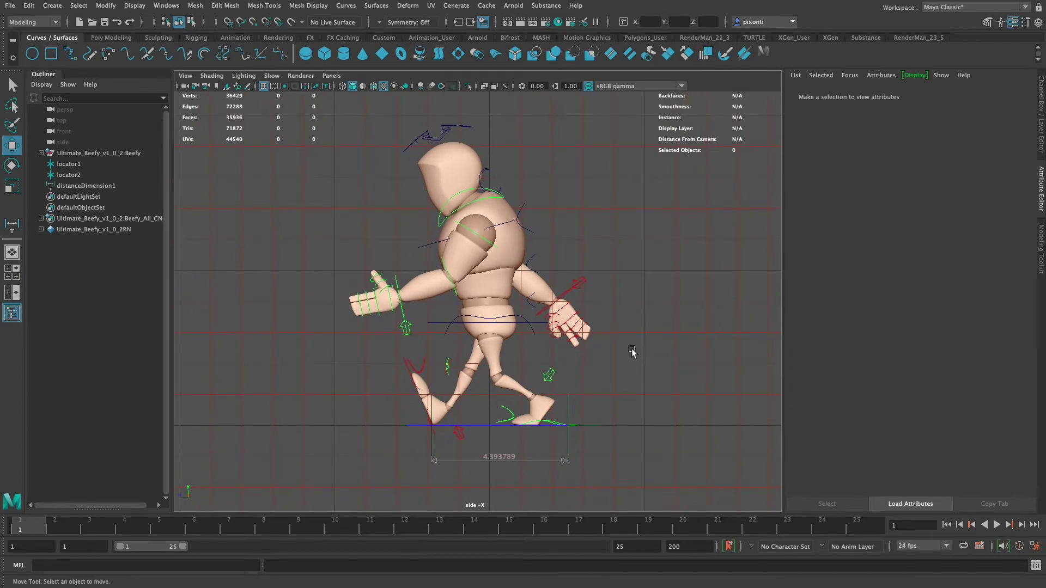
Select the character's root control and switch the viewport layout to Three Panes Split Top
left_click(433, 339)
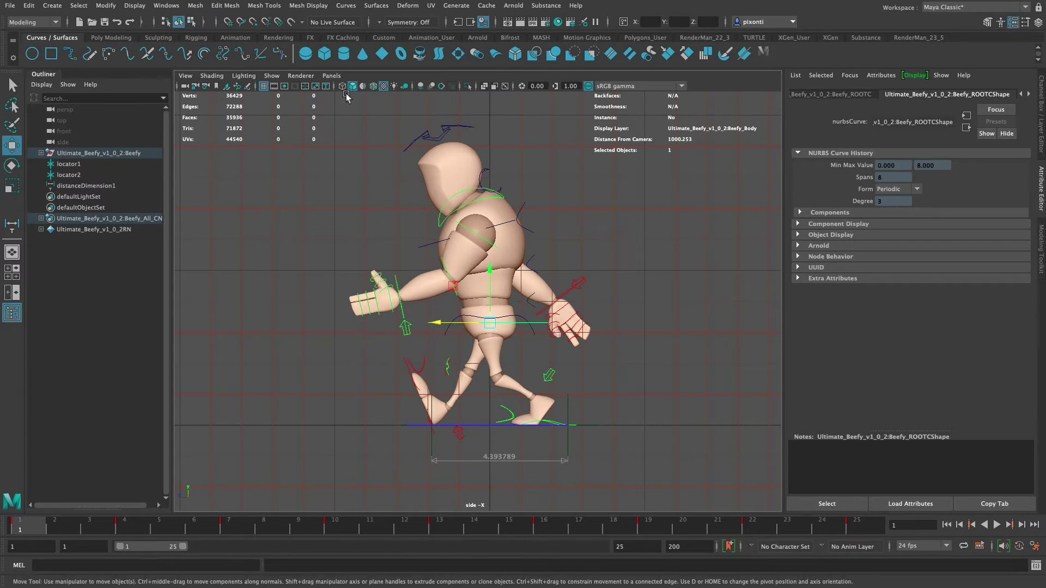
left_click(331, 76)
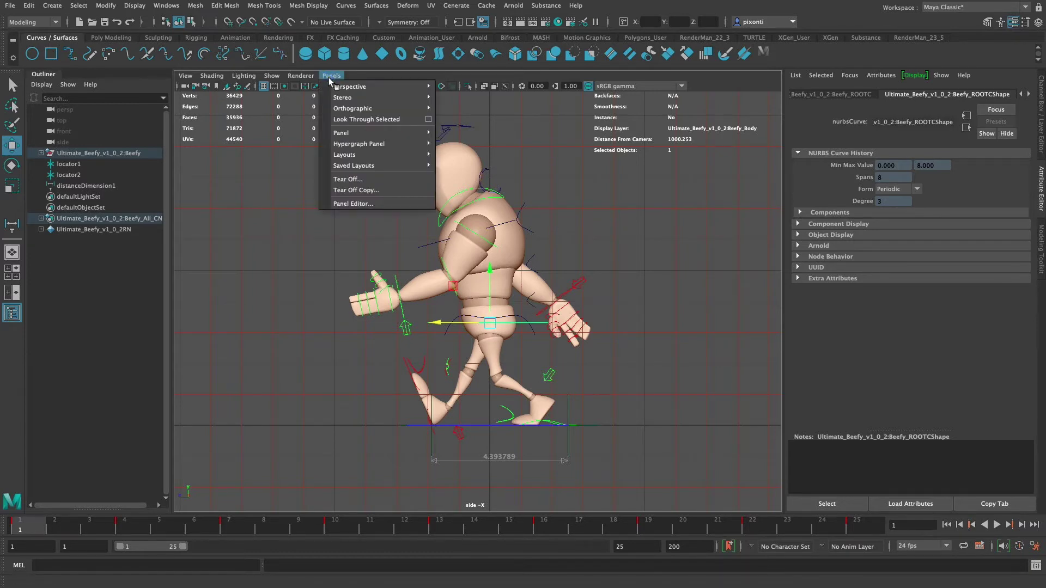
mouse_move(333, 98)
mouse_move(384, 155)
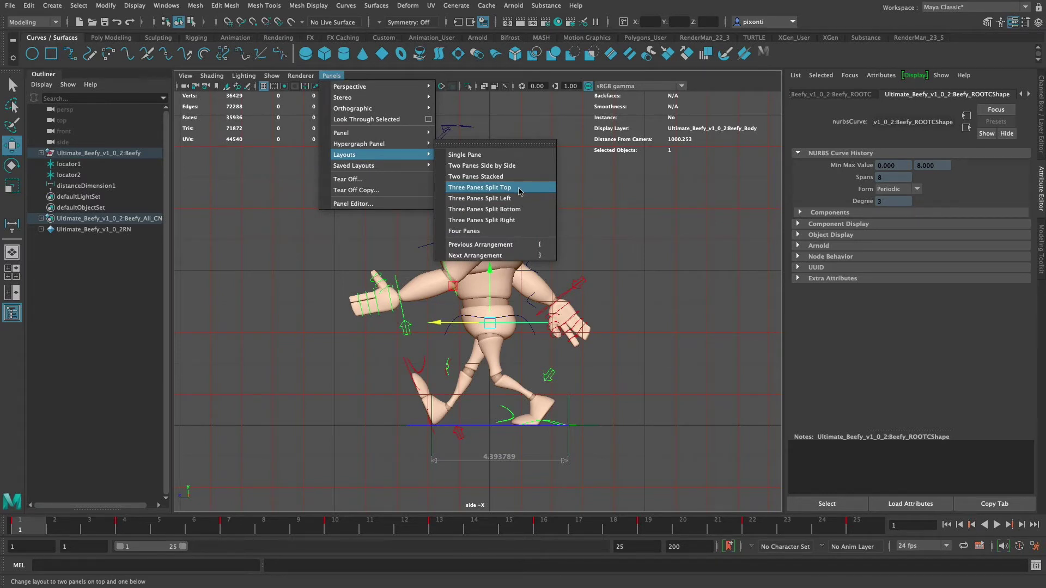
left_click(520, 189)
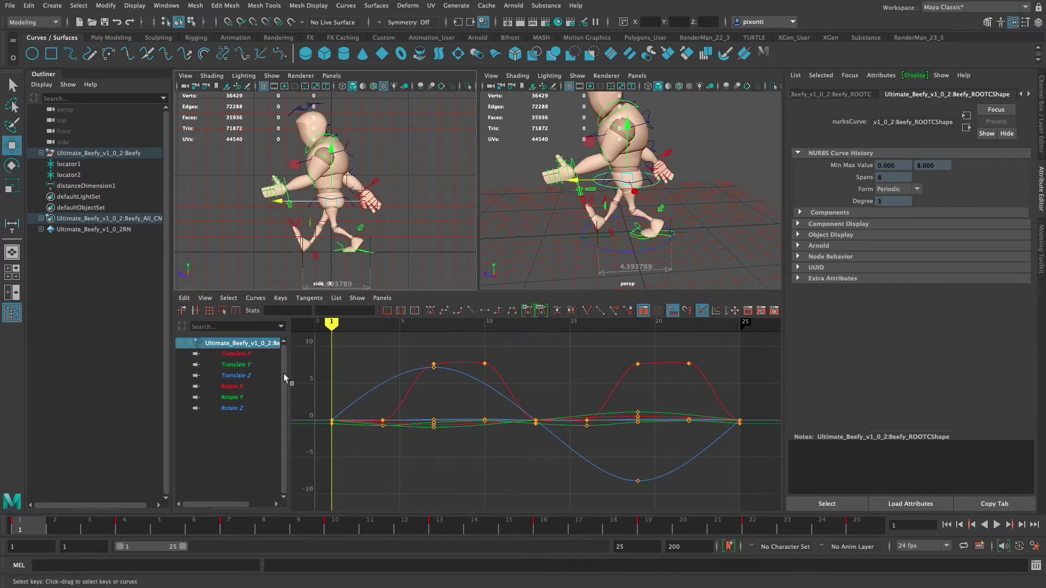
Switch the Graph Editor pane to the perspective camera and back to the Graph Editor
left_click(382, 298)
mouse_move(414, 354)
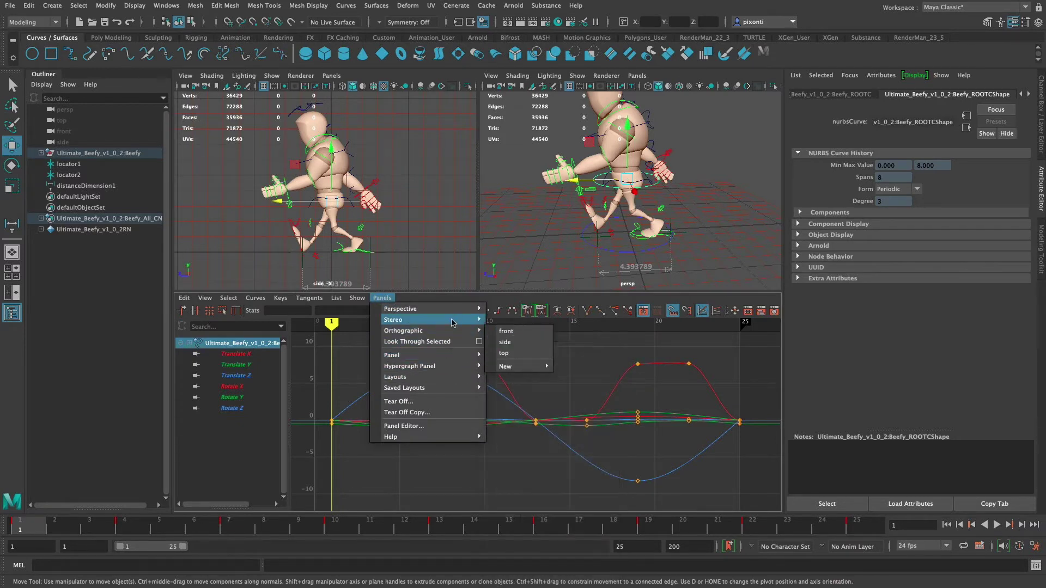
mouse_move(456, 310)
left_click(506, 309)
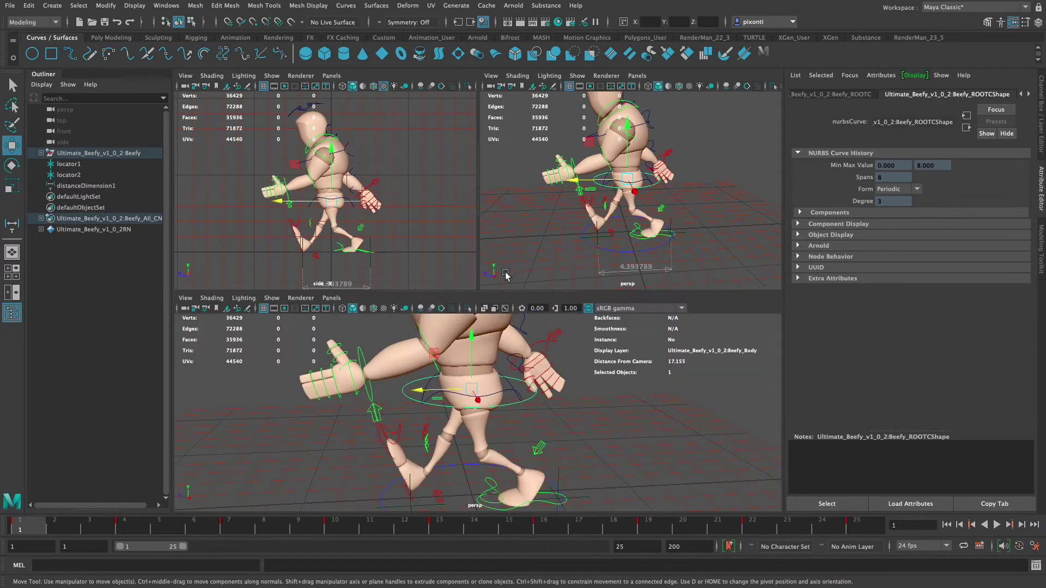
left_click(332, 299)
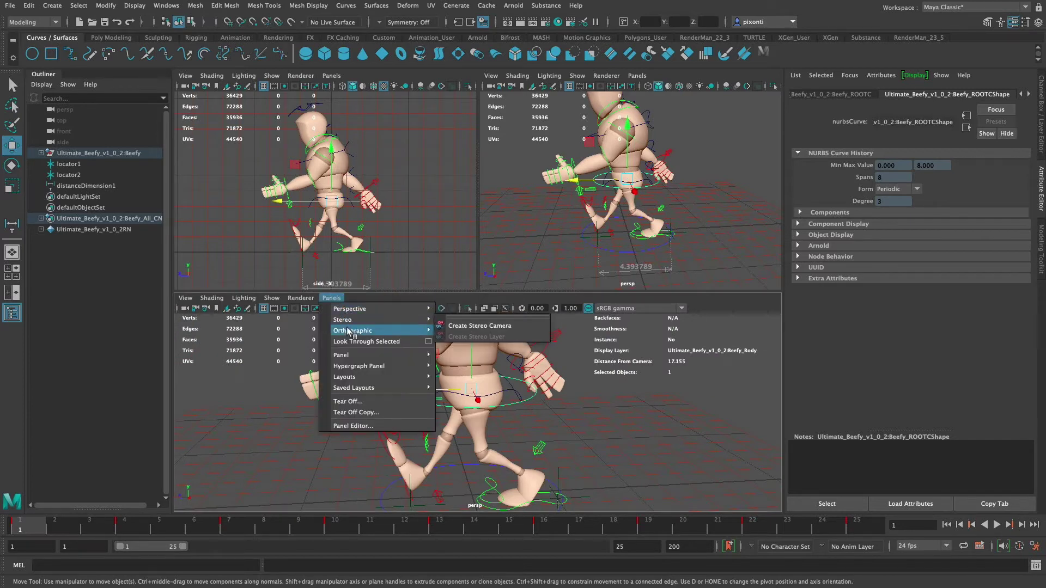
mouse_move(357, 355)
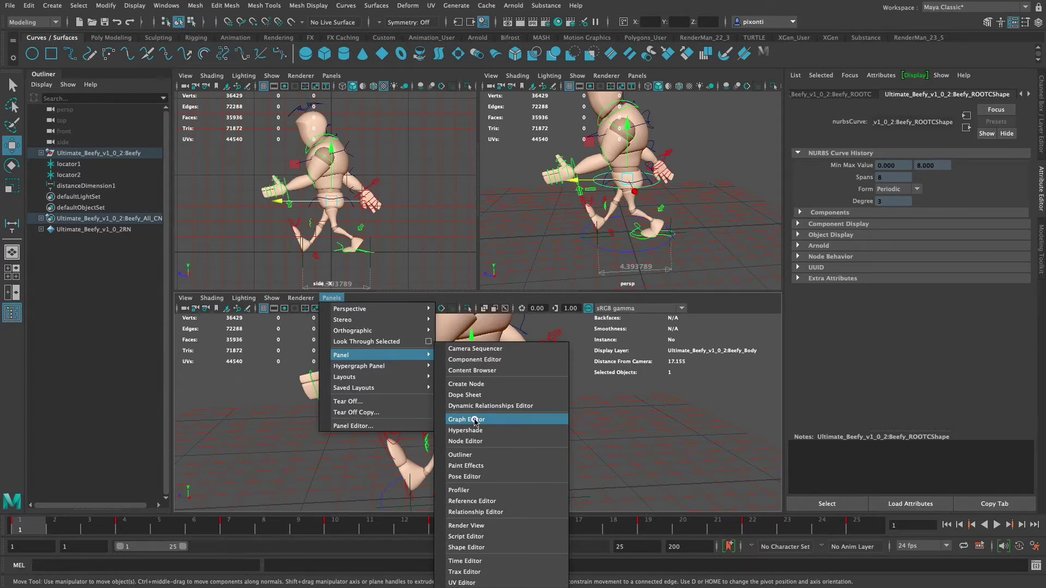
left_click(475, 420)
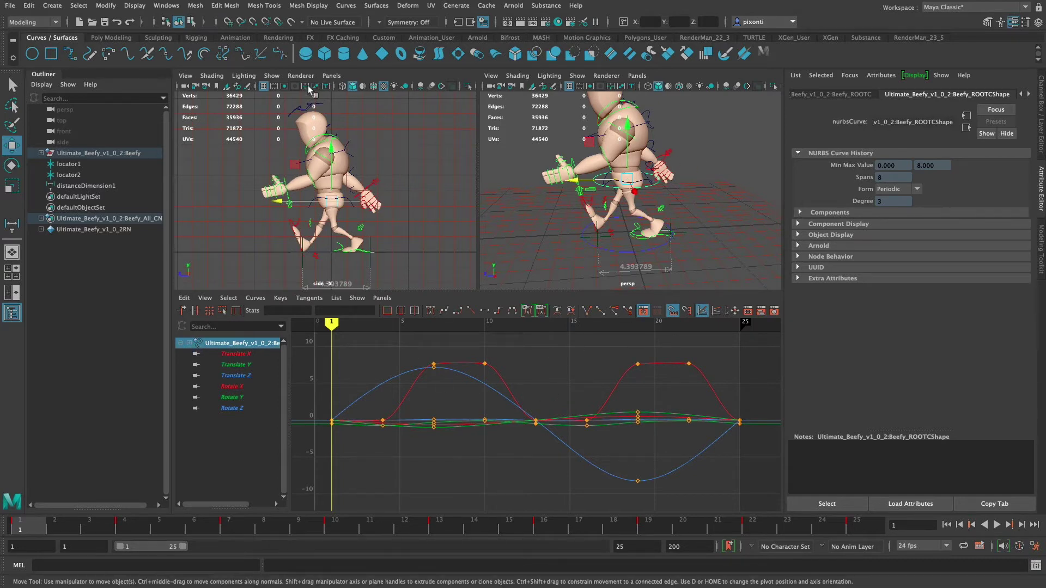
Assign the orthographic side camera to the side-view pane and frame the character's lower body
left_click(331, 75)
mouse_move(415, 134)
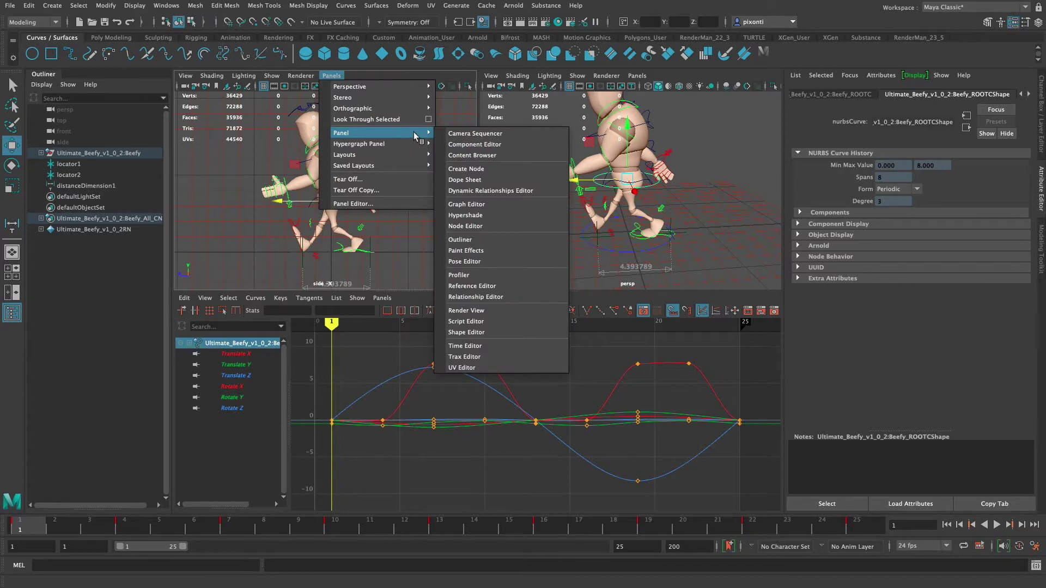
mouse_move(414, 108)
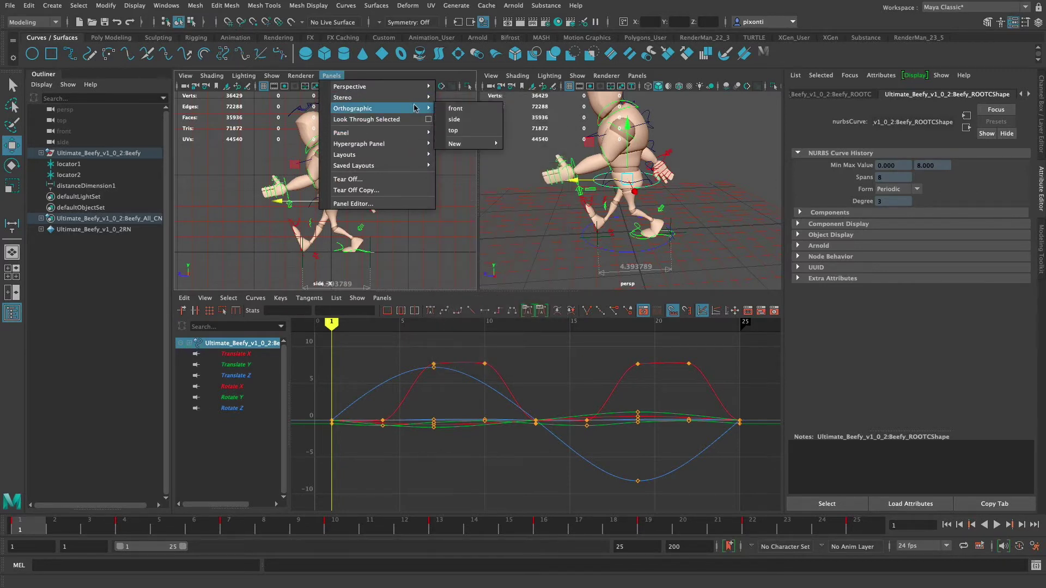
left_click(478, 121)
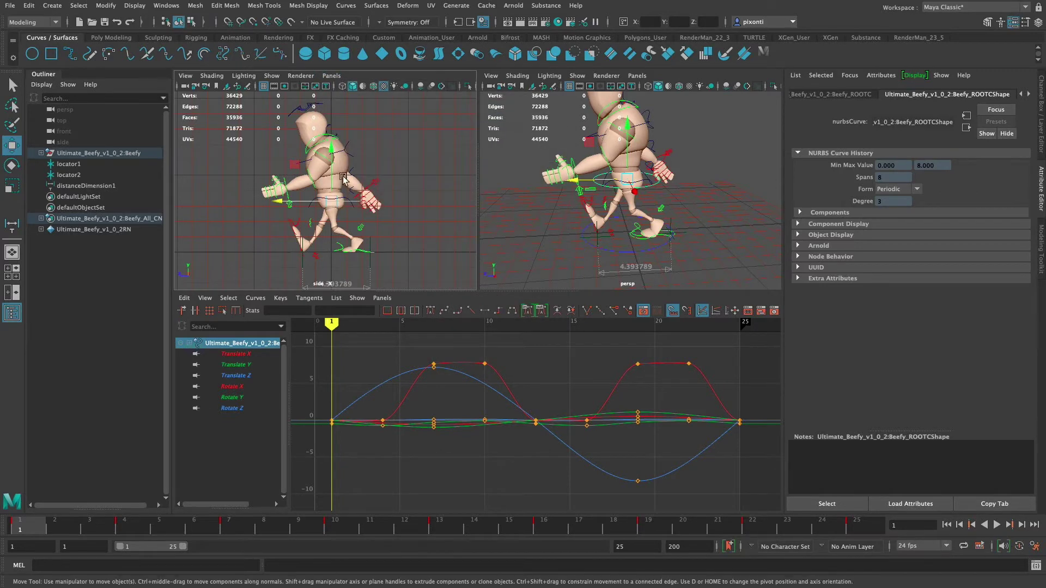
right_click_drag(359, 223, 414, 158, "alt")
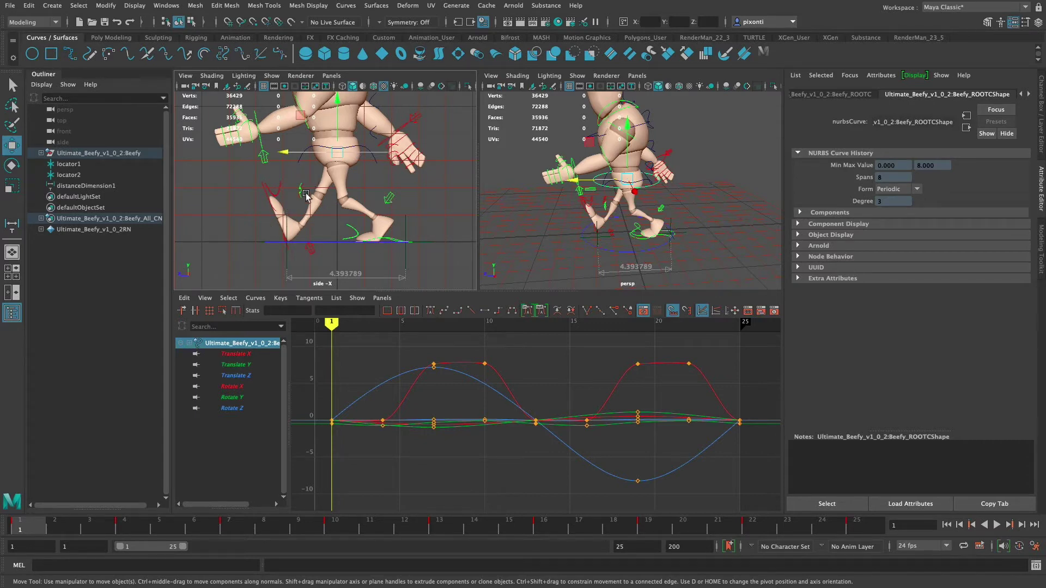
Select the right knee, left foot and root controls in turn to examine their animation curves
left_click_drag(291, 184, 306, 197)
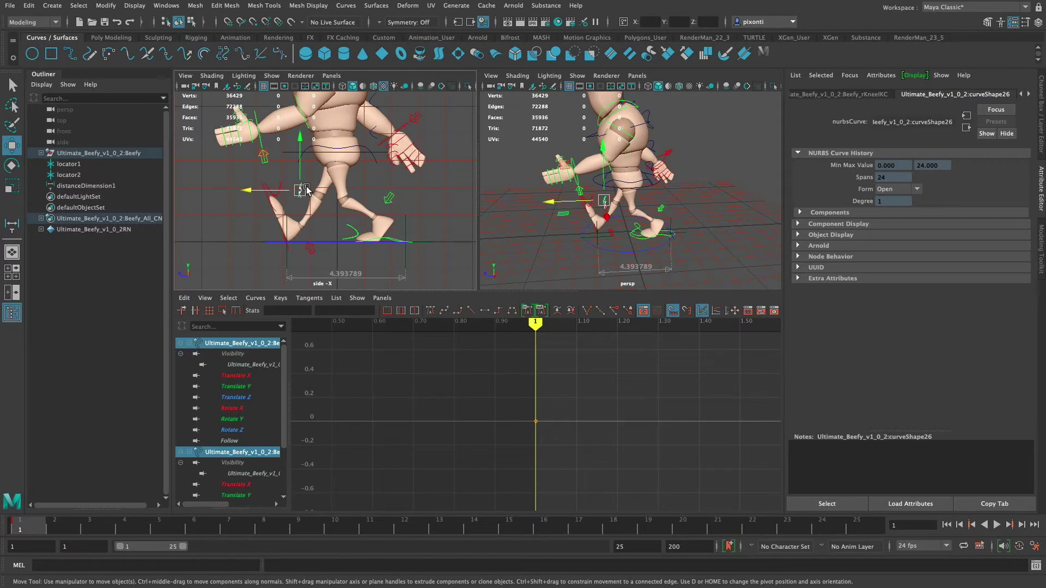
left_click(390, 241)
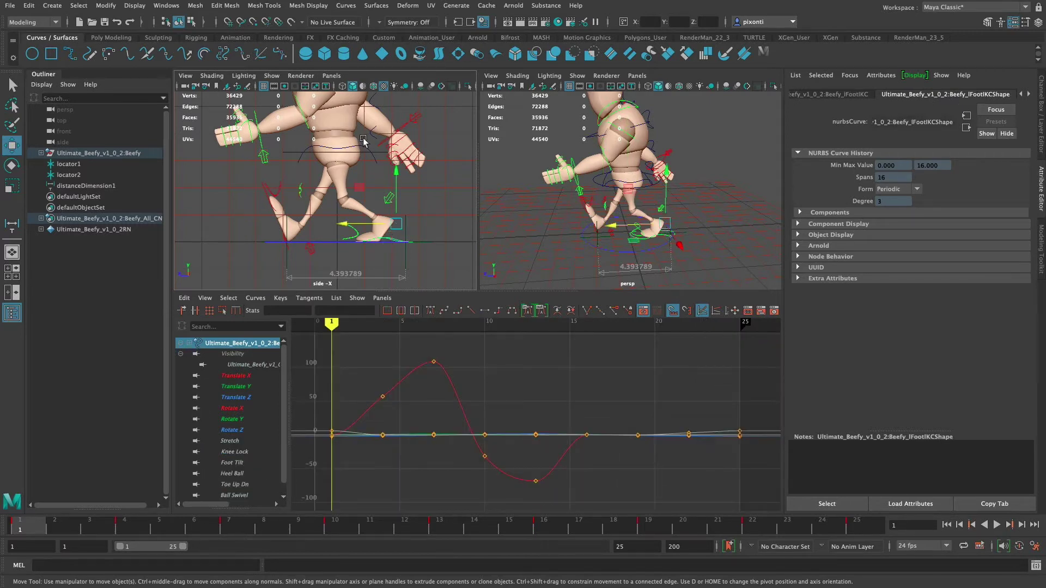
scroll(390, 188, "up", 5)
scroll(398, 180, "up", 4)
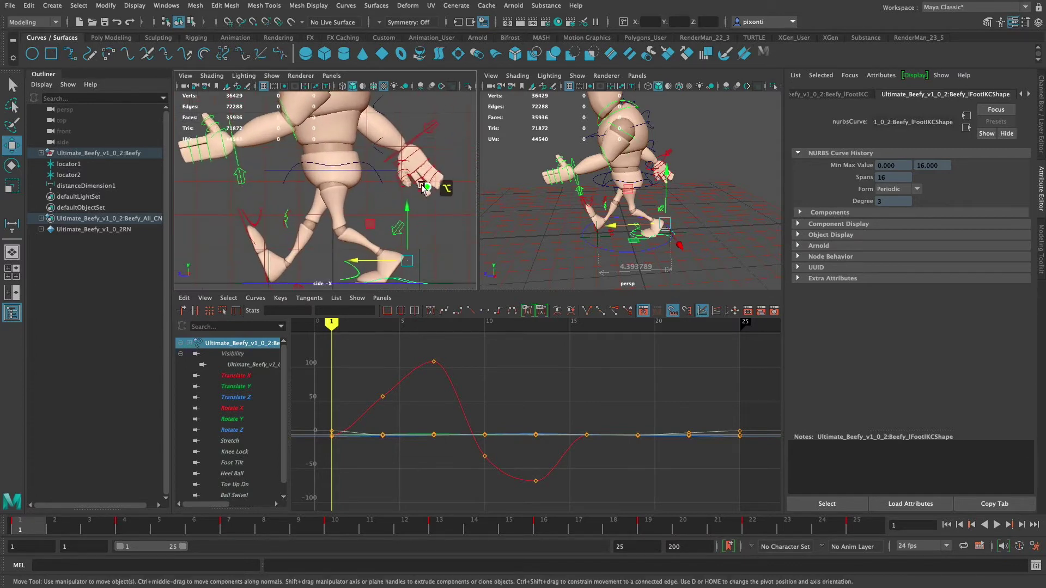
middle_click_drag(410, 169, 406, 175, "alt")
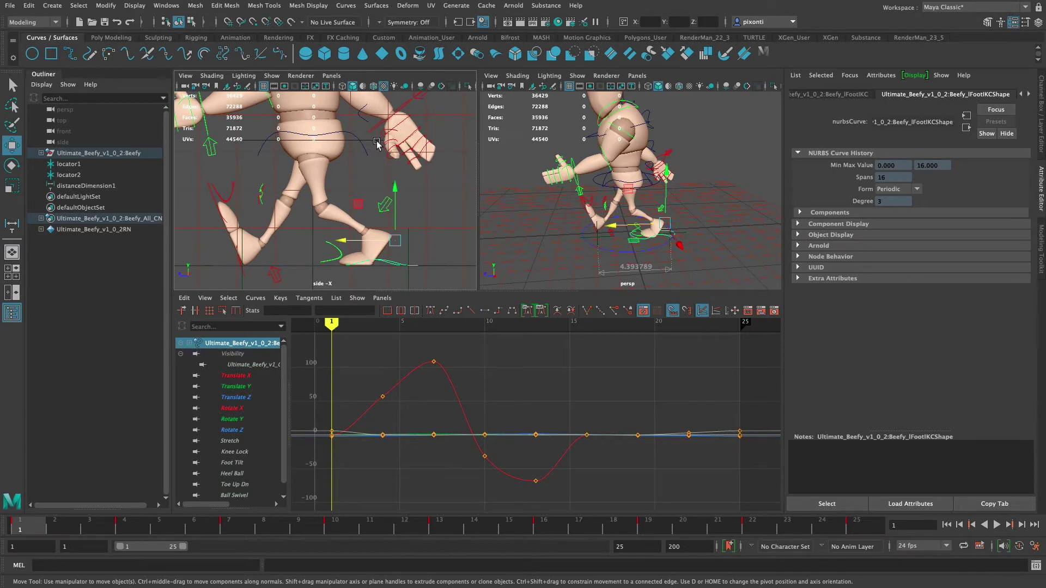
left_click(374, 155)
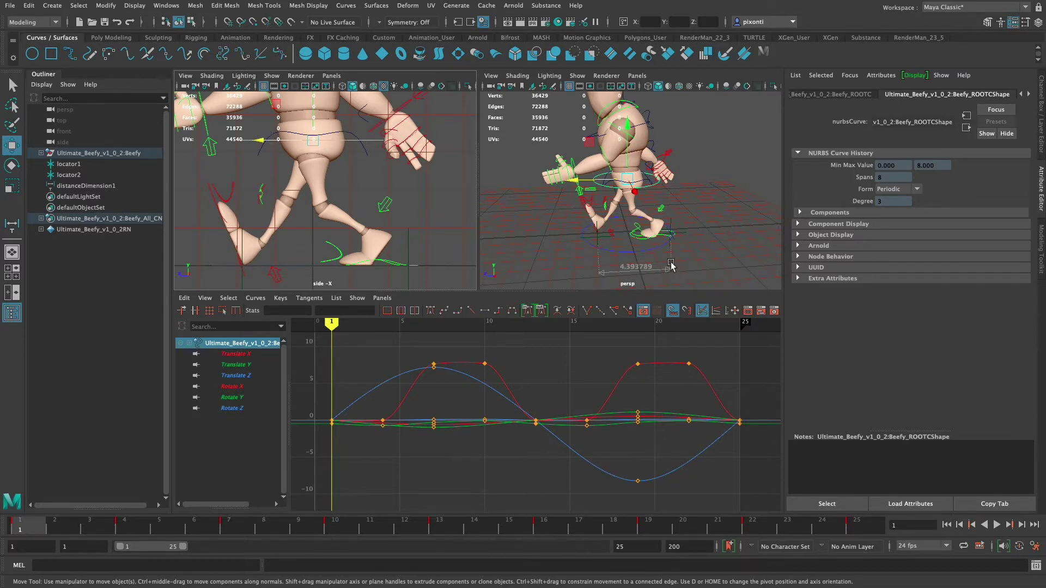
Select the heel-to-heel distance dimension to check its Distance value, and show the Channel Box
left_click(638, 277)
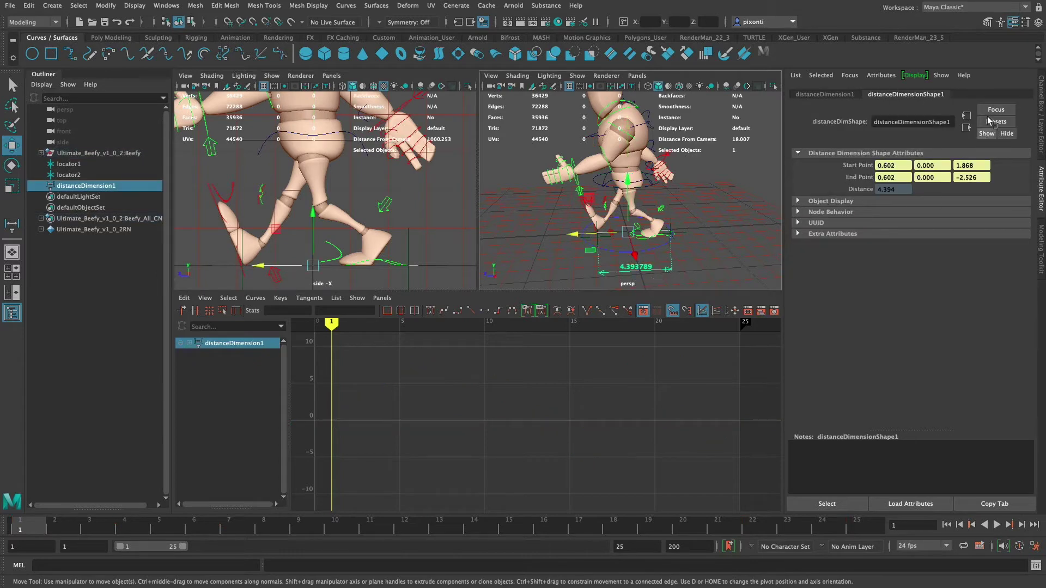
left_click(864, 194)
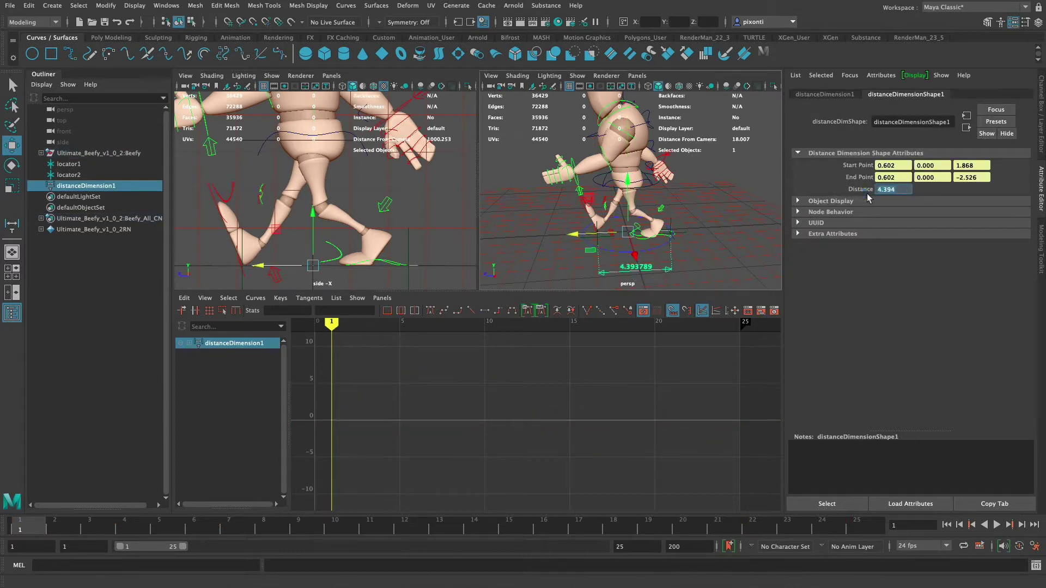
left_click(1040, 126)
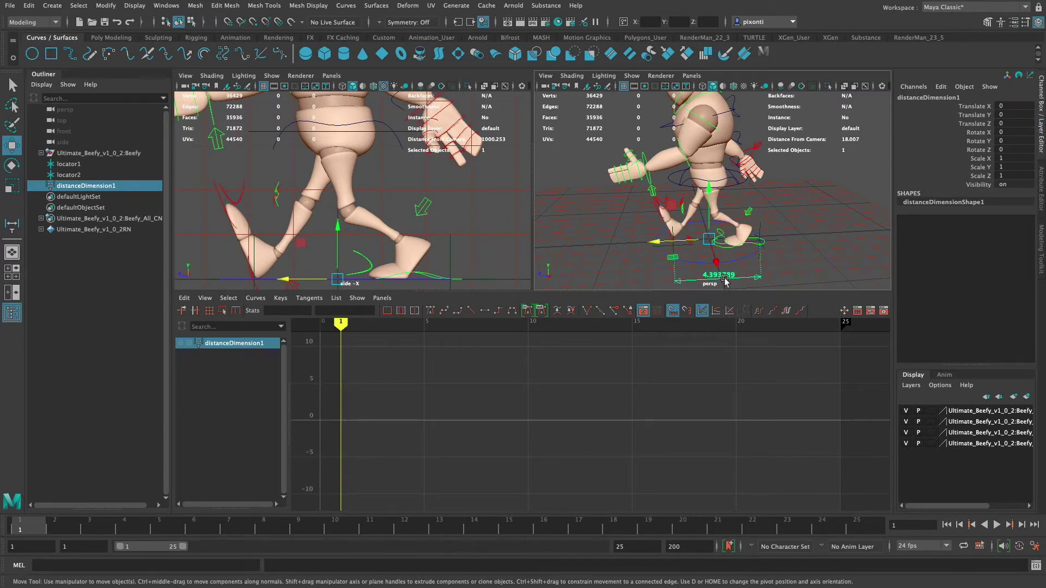
Isolate the root control's Translate Z curve in the Graph Editor and play back the walk cycle
left_click(258, 131)
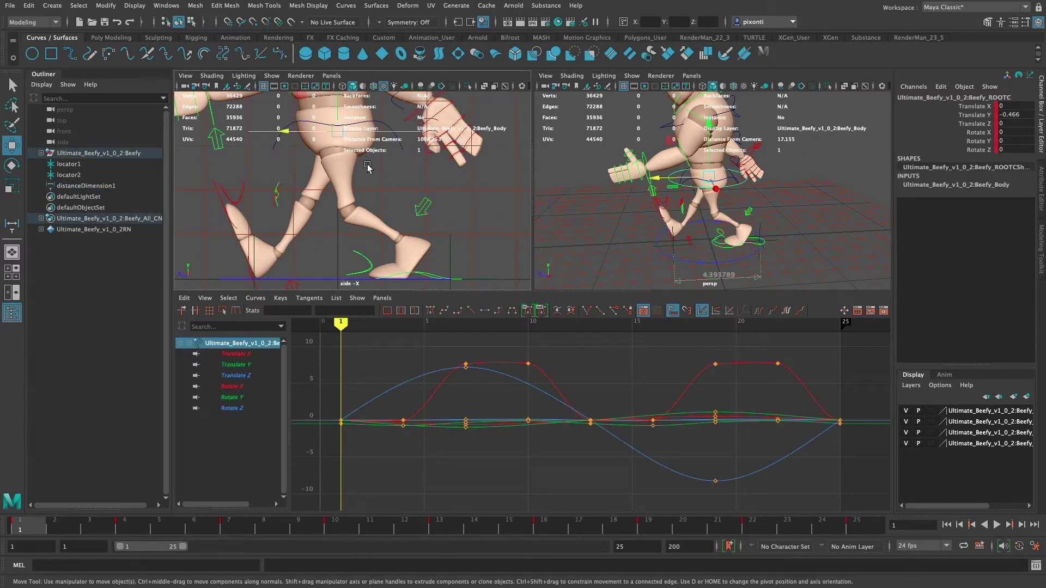
left_click(245, 375)
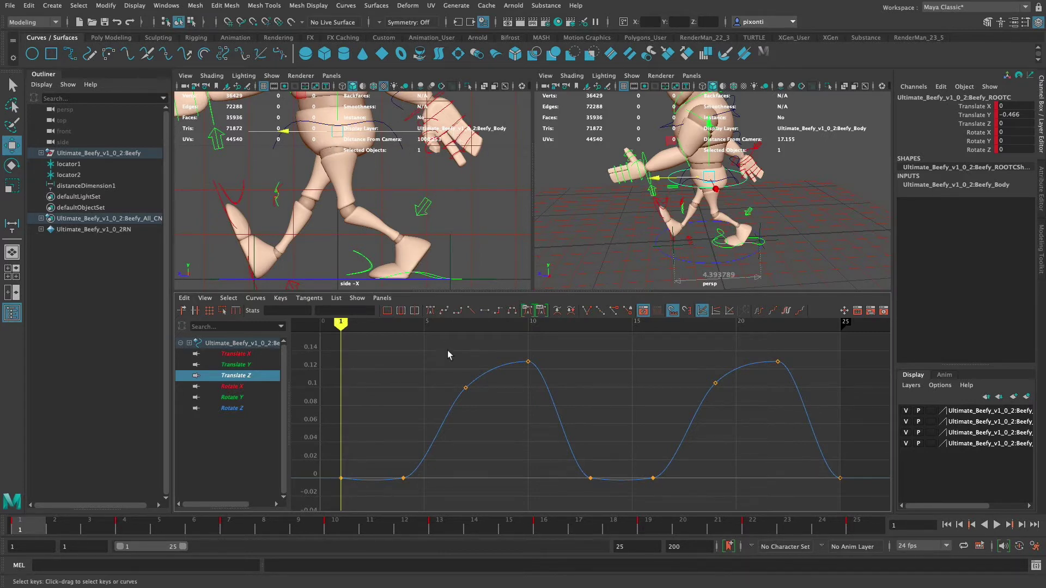
mouse_move(344, 322)
left_mouse_down()
mouse_move(799, 325)
mouse_move(361, 323)
left_mouse_up()
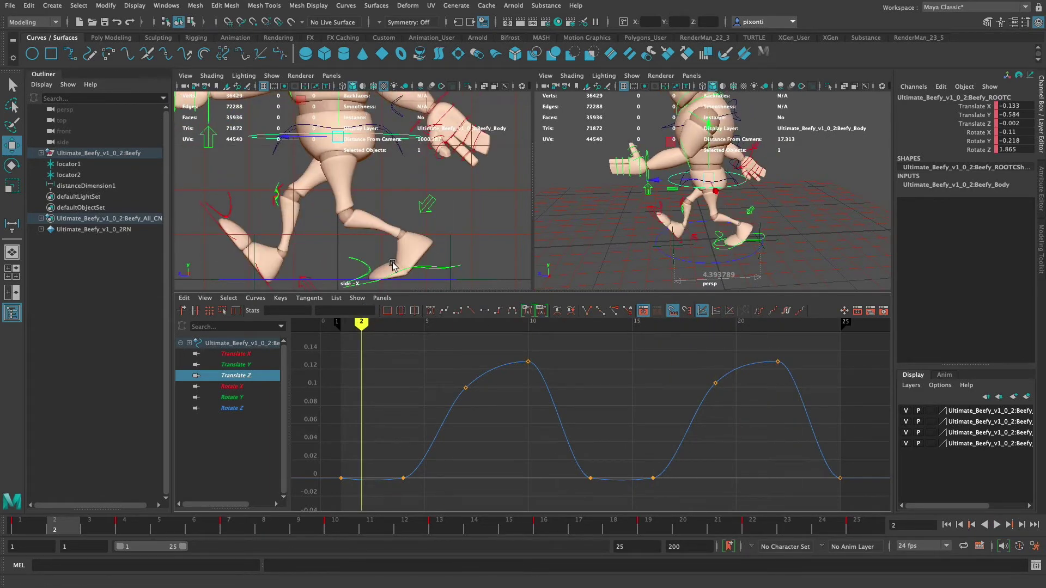
key("alt+v")
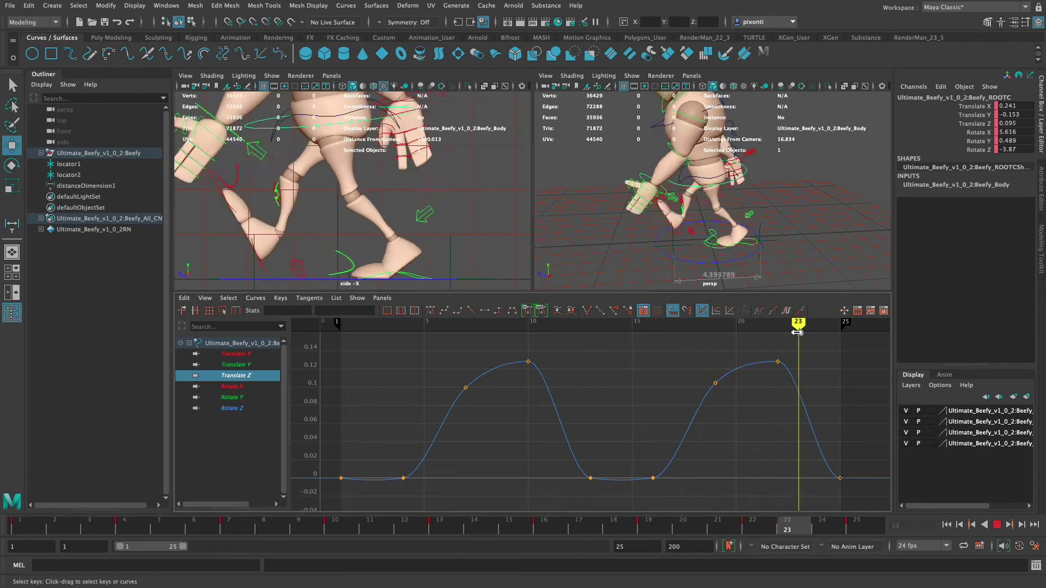
key("alt+v")
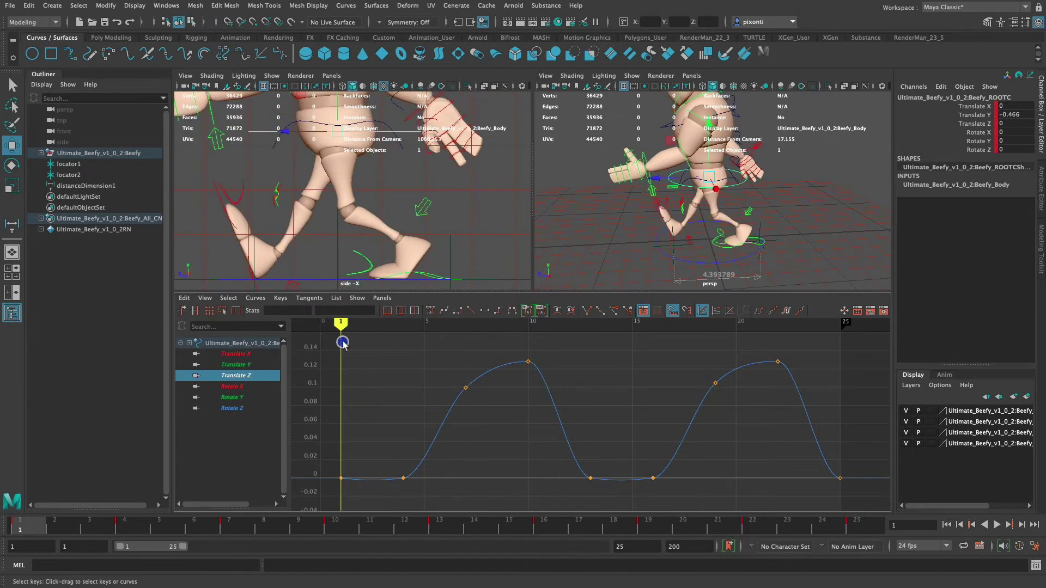
Set the value of the root control's Translate Z key at frame 13 to 4.394
left_click(438, 529)
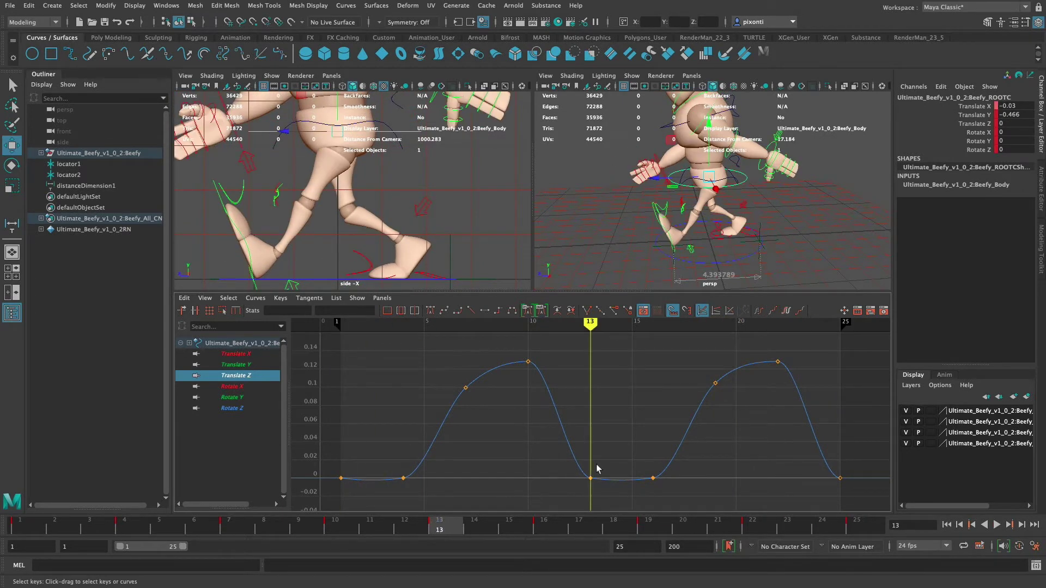
left_click_drag(598, 468, 579, 493)
double_click(269, 310)
double_click(321, 310)
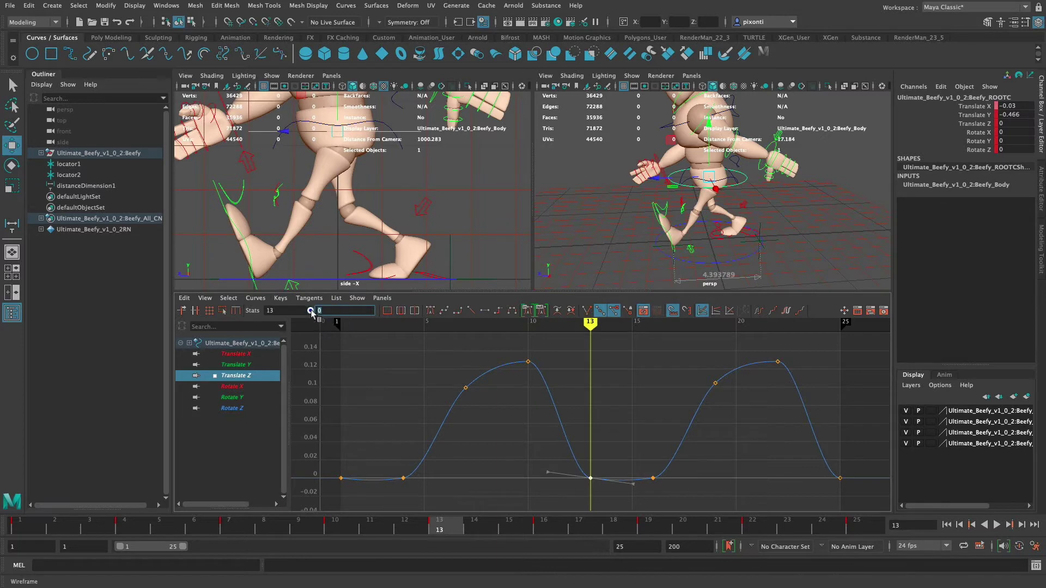
type("4.394")
key("Return")
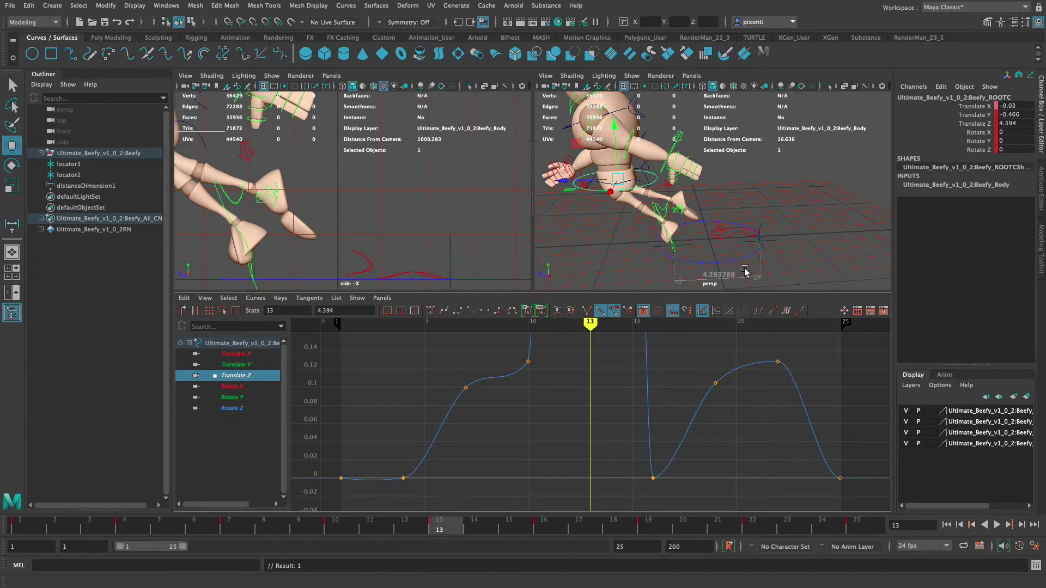
Set the value of the root control's Translate Z key at frame 25 to 4.394
left_click(862, 526)
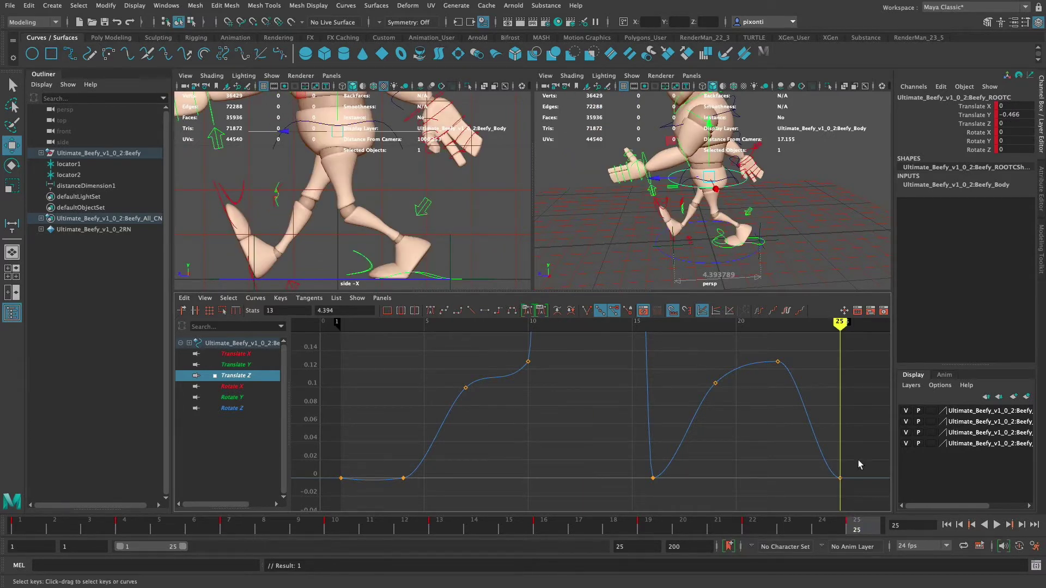
left_click_drag(855, 463, 831, 493)
left_click(311, 310)
type("4.394")
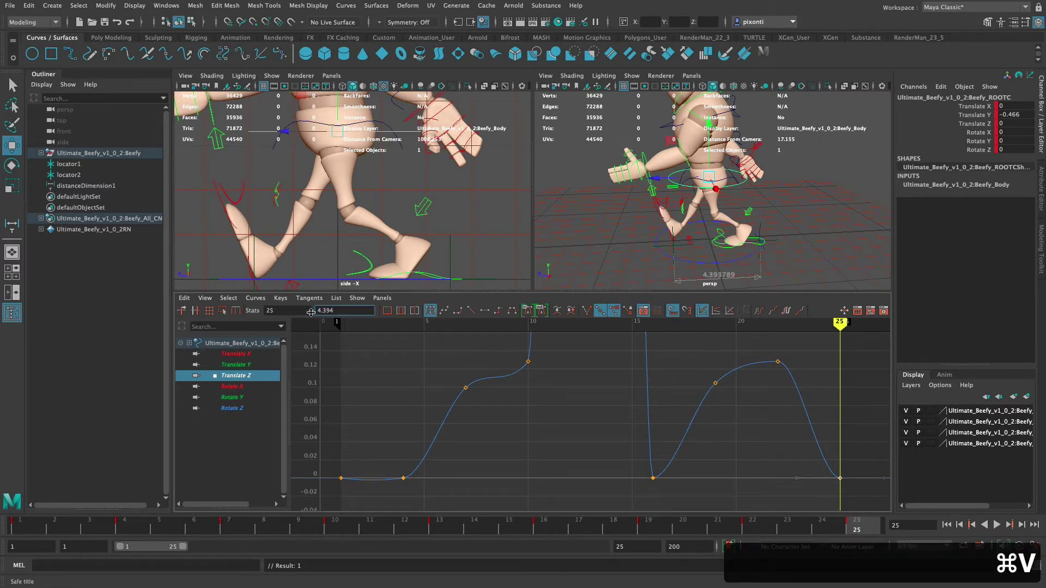
key("Return")
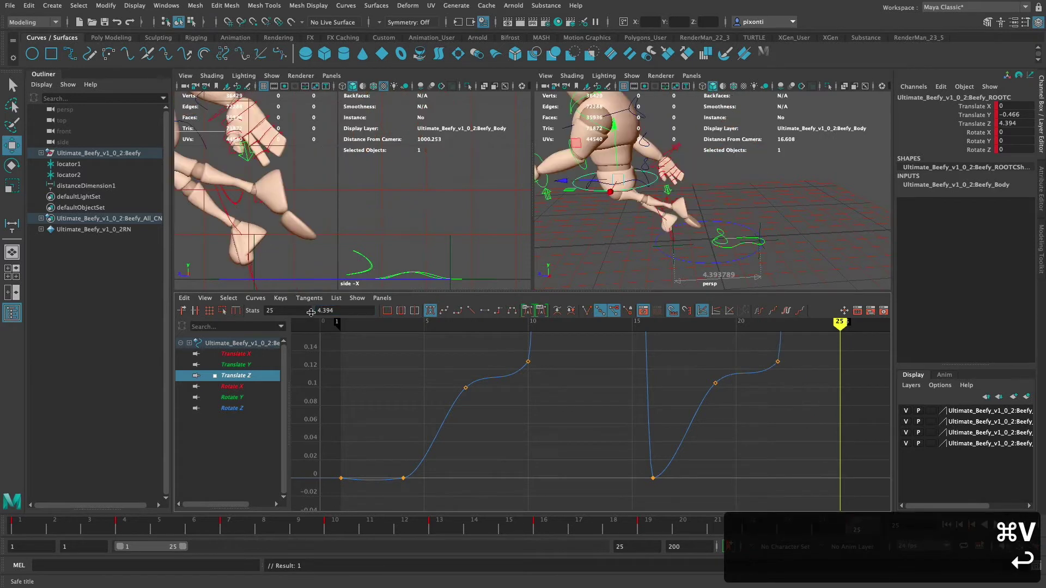
Compare the poses at frames 13 and 25, and increase the root's frame 25 Translate Z key by one more stride using +=4.394
left_click(441, 527)
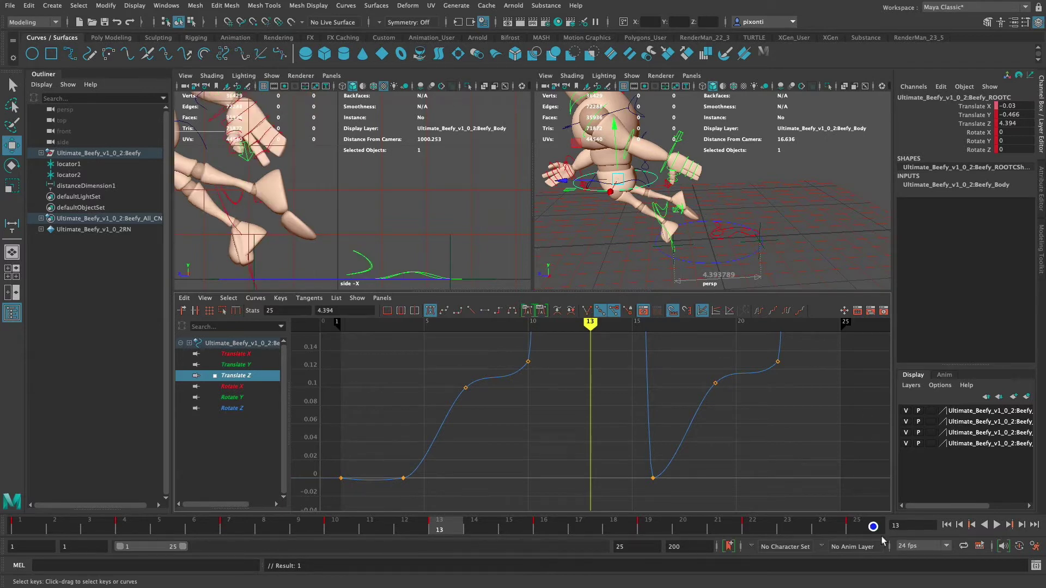
left_click(875, 517)
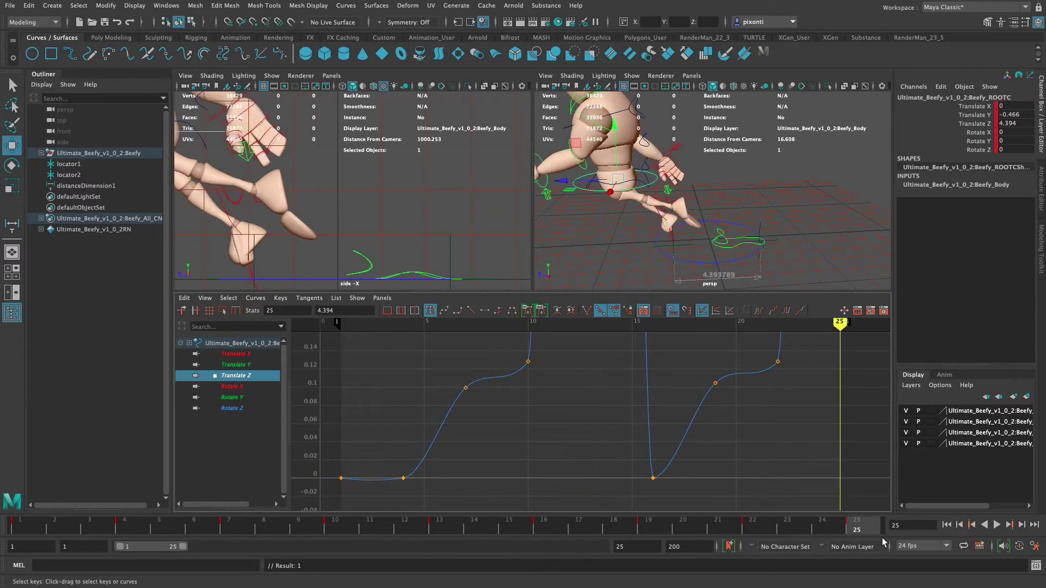
double_click(341, 314)
key("super+c")
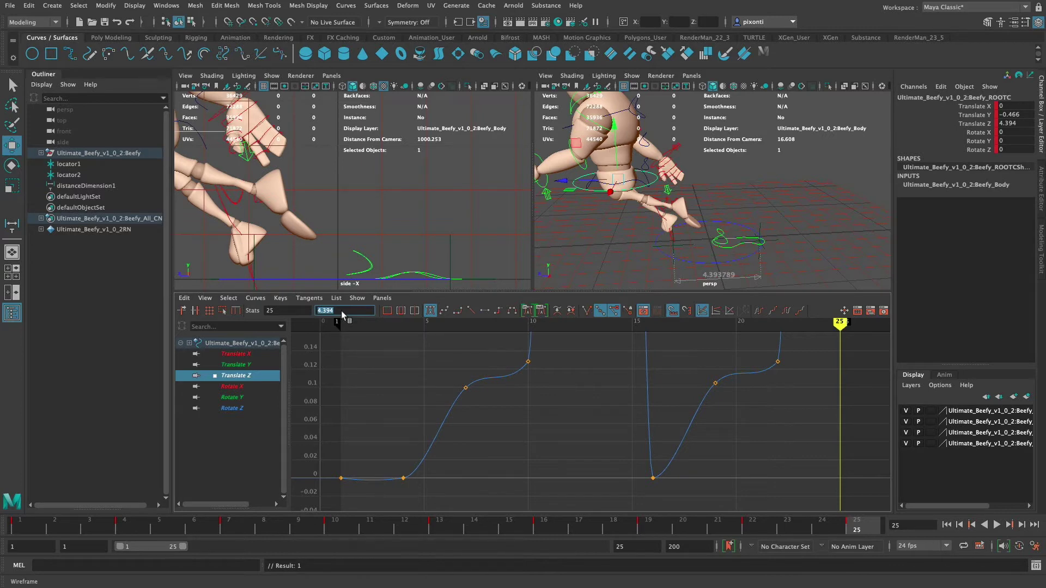
type("+")
type("=")
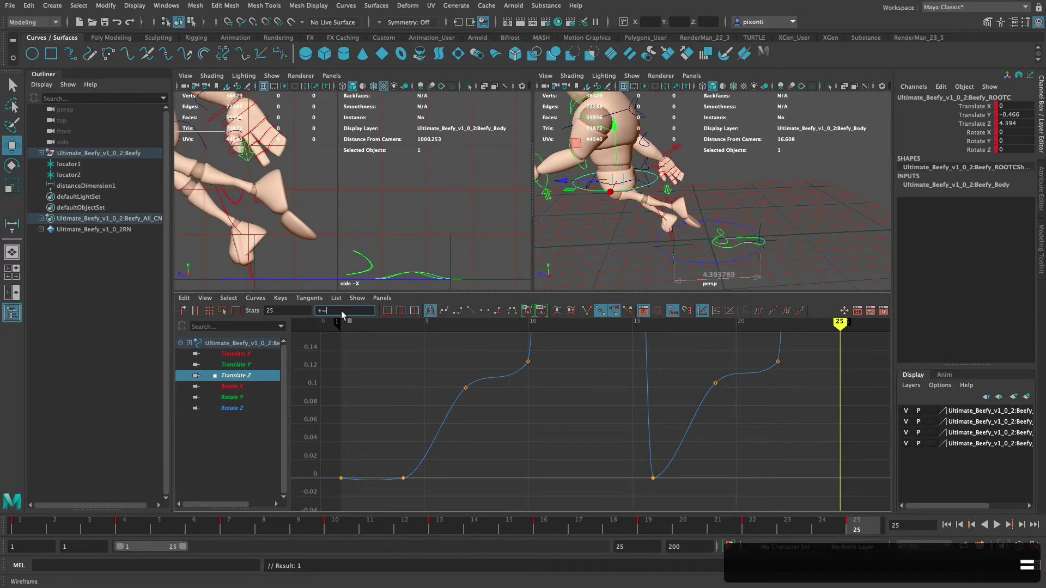
key("super+v")
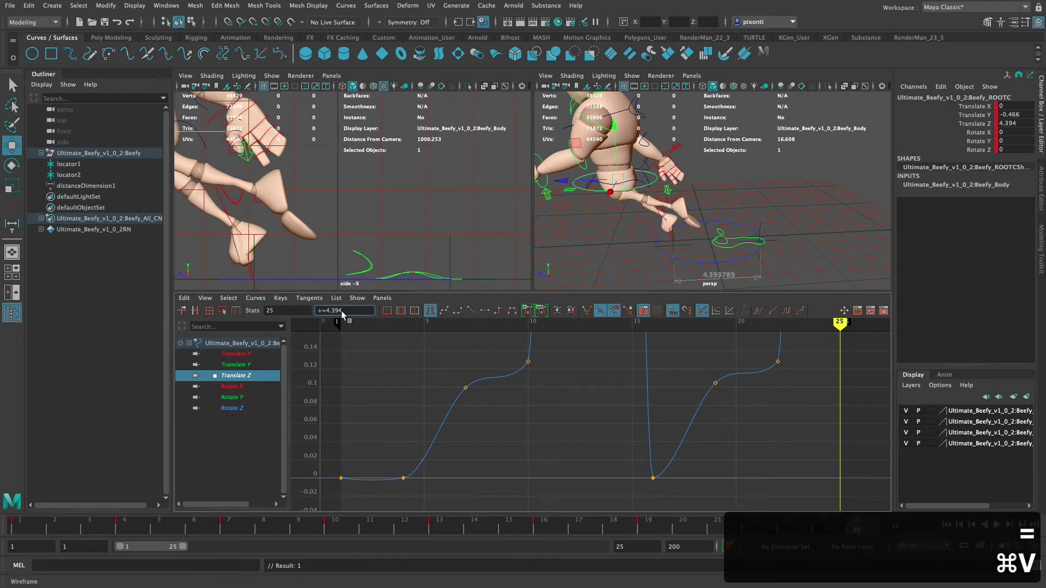
key("Return")
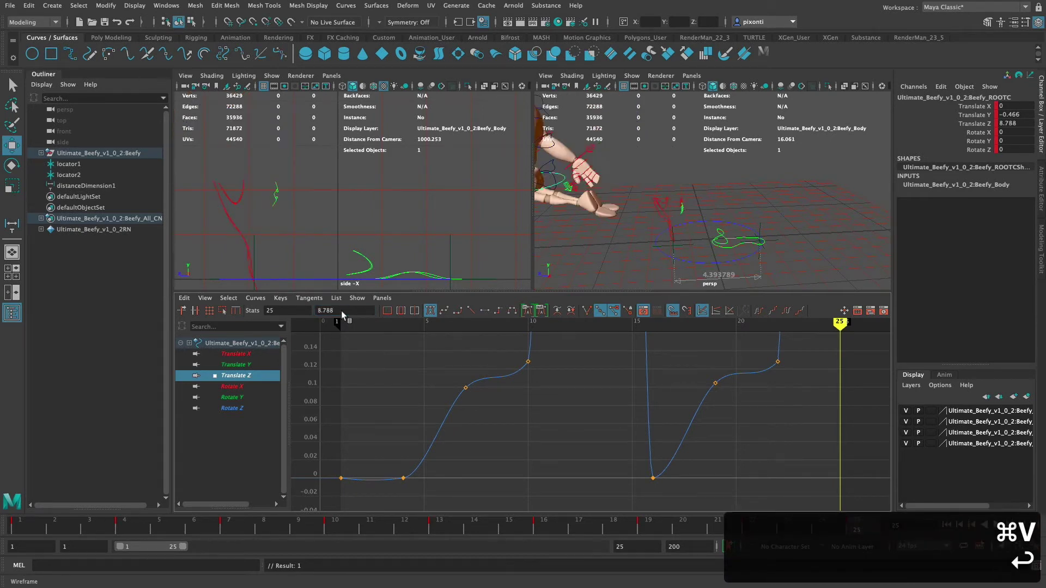
Frame the root's whole Translate Z curve, copy the frame 13 key's value, and check the frame 25 key's value
left_click(665, 398)
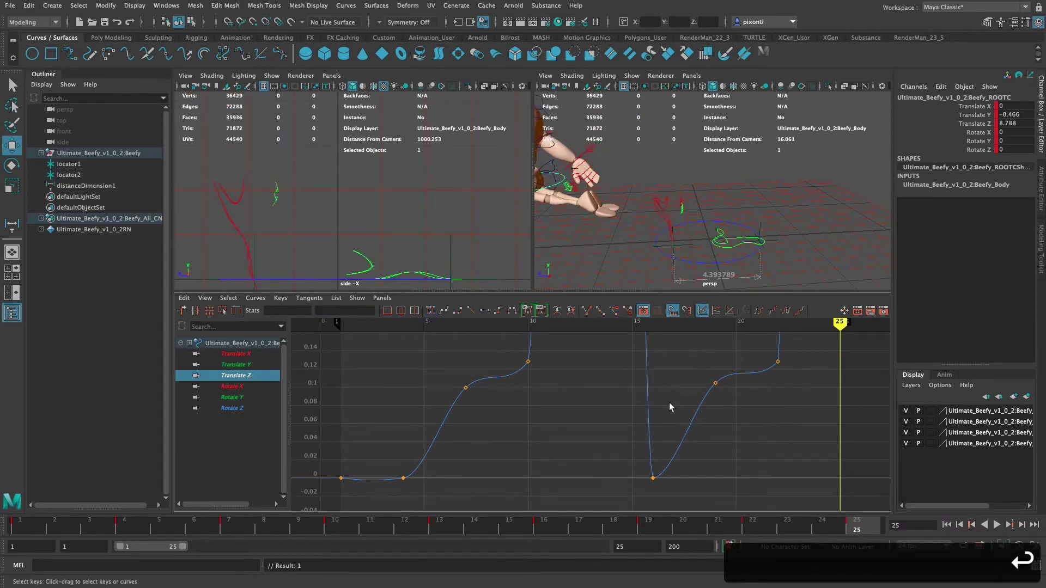
key("a")
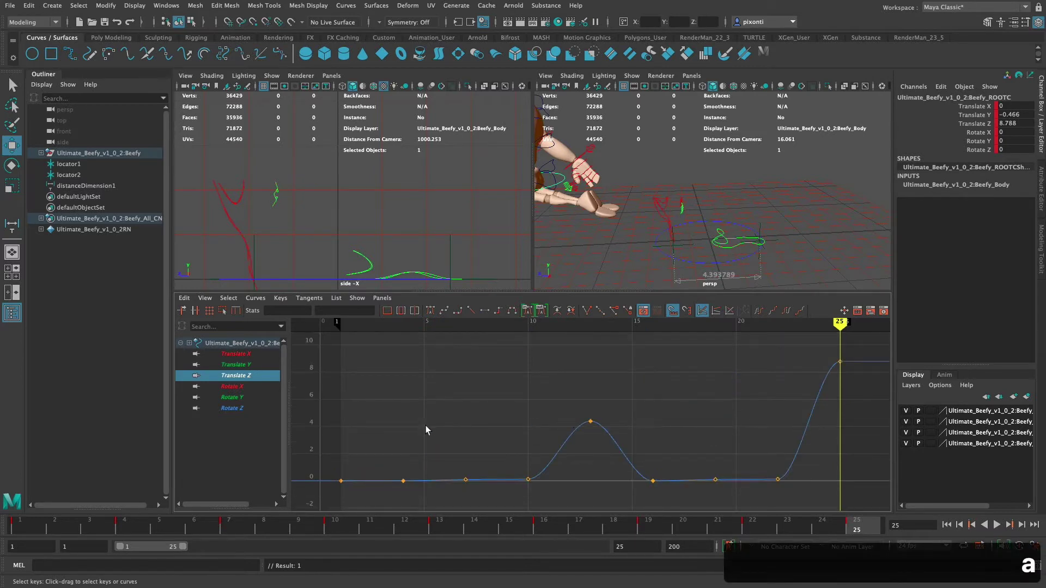
left_click_drag(576, 406, 605, 436)
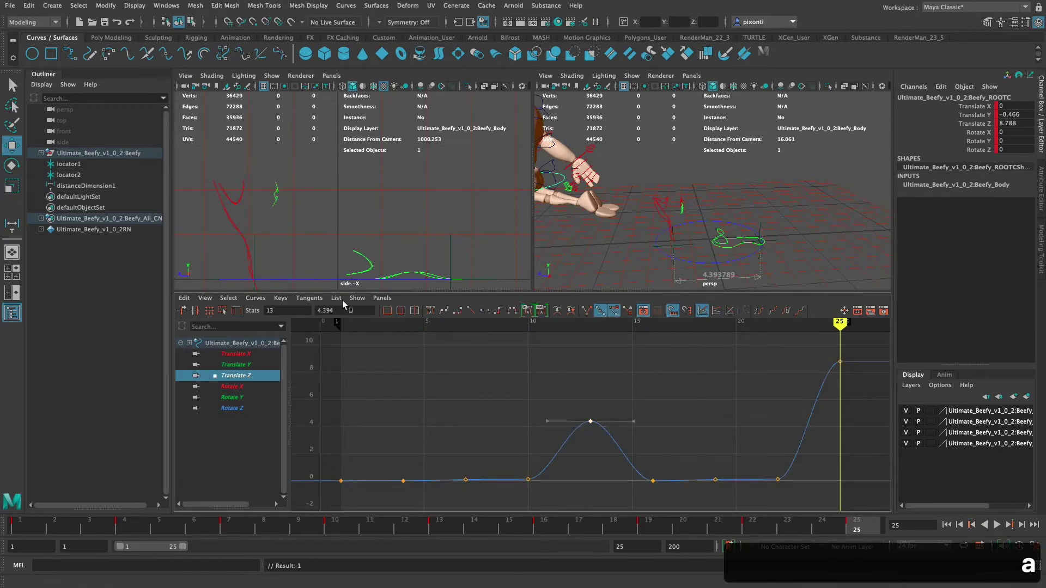
left_click(317, 311)
key("super+c")
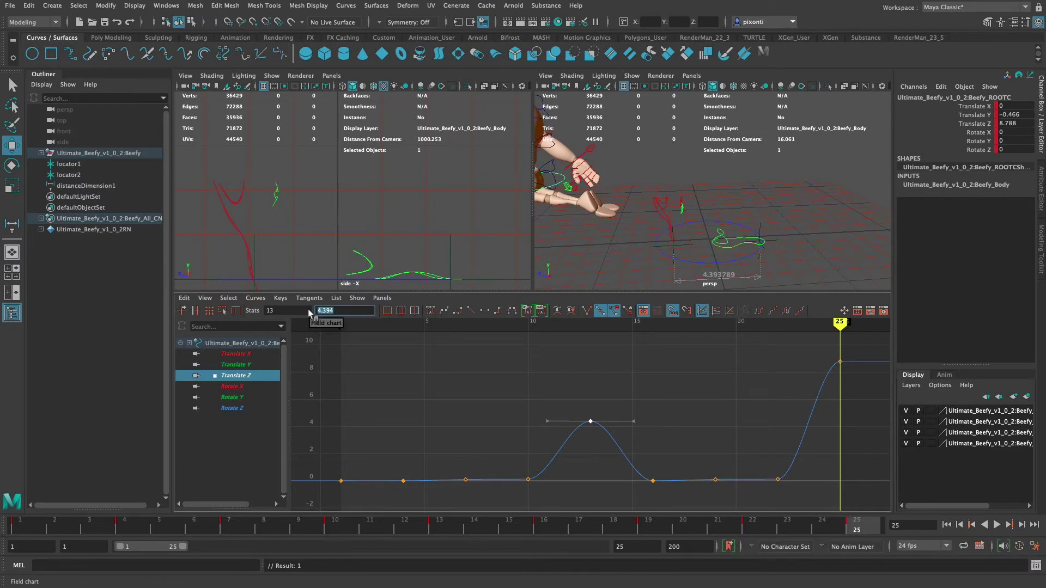
left_click_drag(830, 359, 849, 379)
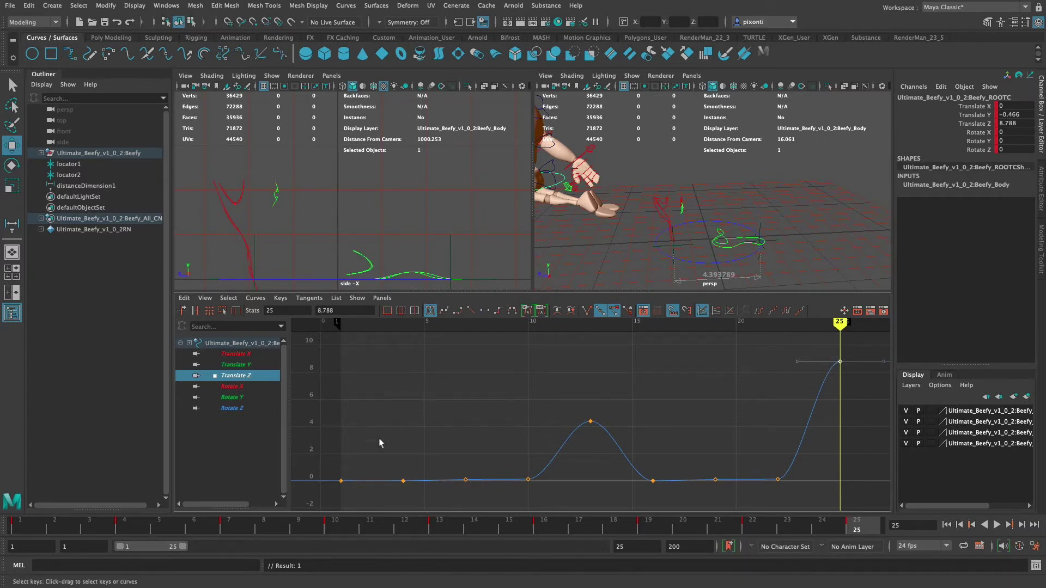
Compare the character's forward position at frames 1, 13 and 25, ending back at frame 1
left_click(33, 529)
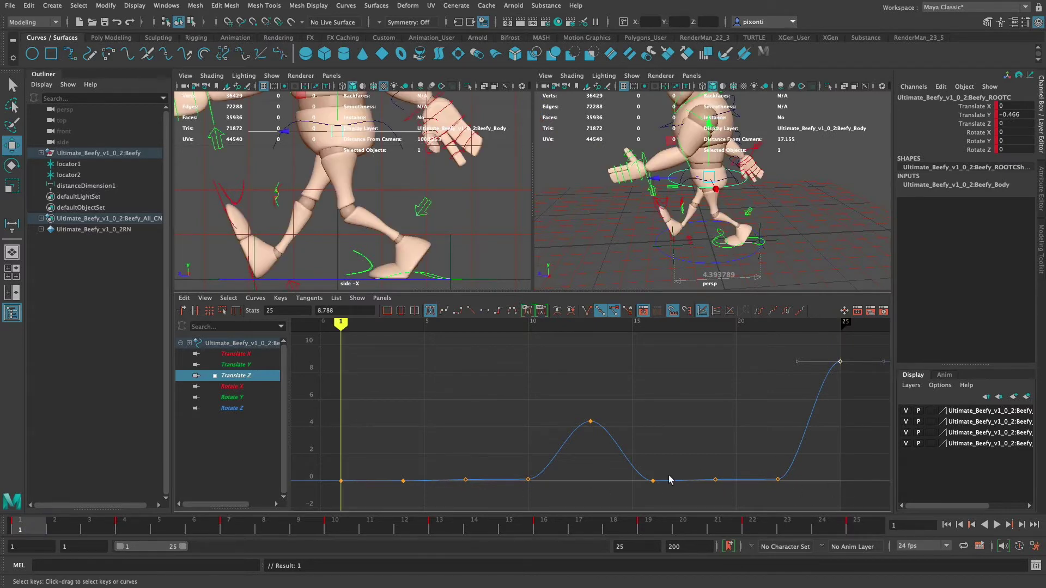
left_click(440, 528)
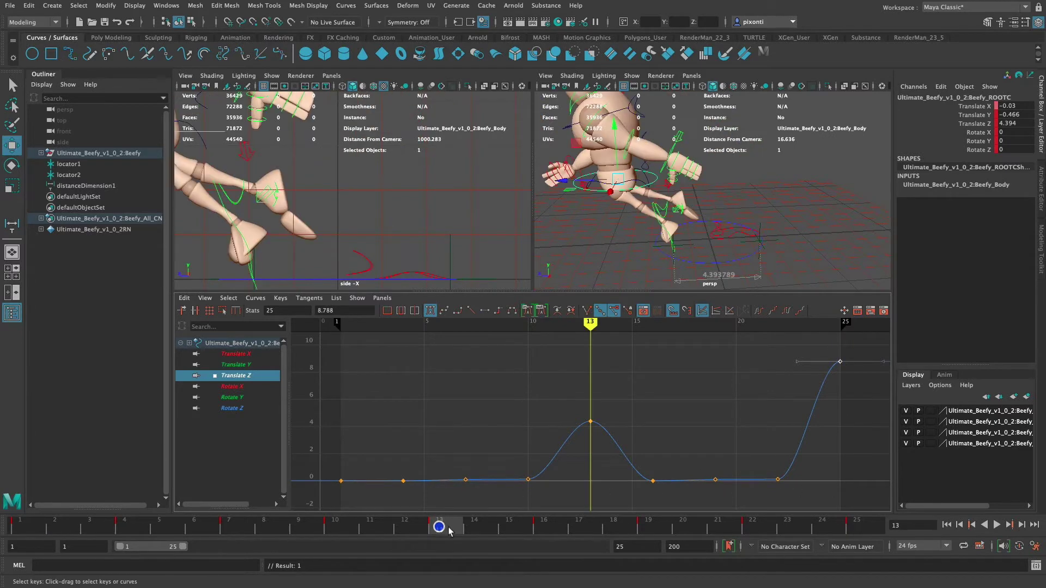
left_click(861, 525)
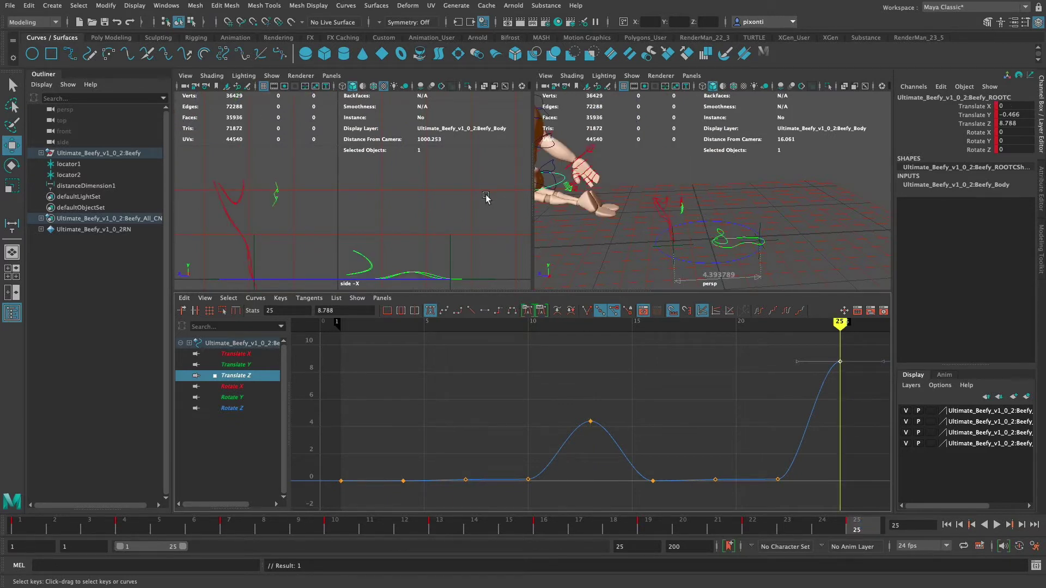
left_click(25, 530)
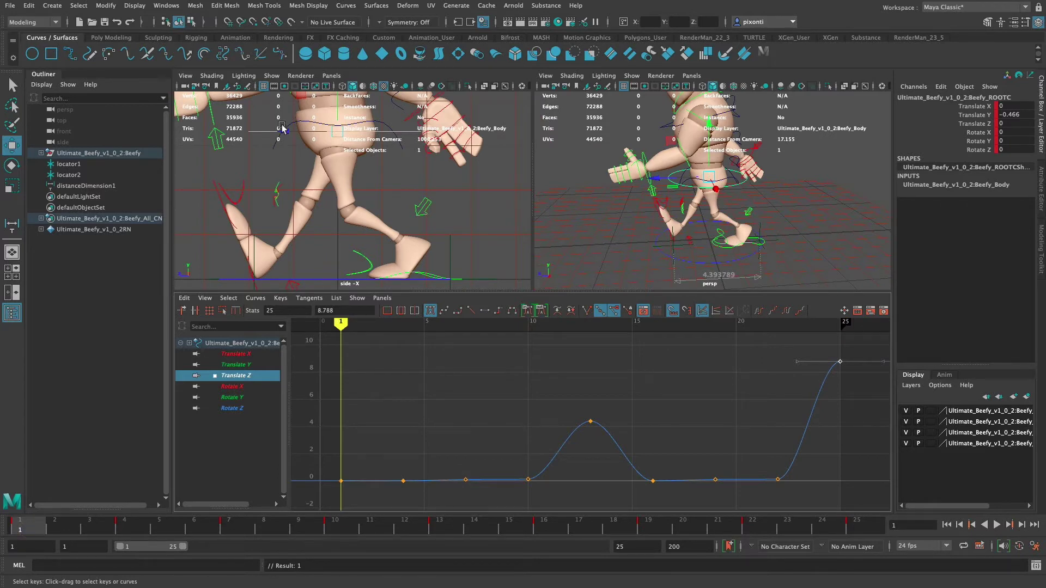
Select both knee controls and isolate their Translate Z curves in the Graph Editor
left_click(283, 191)
left_click(283, 191, "shift")
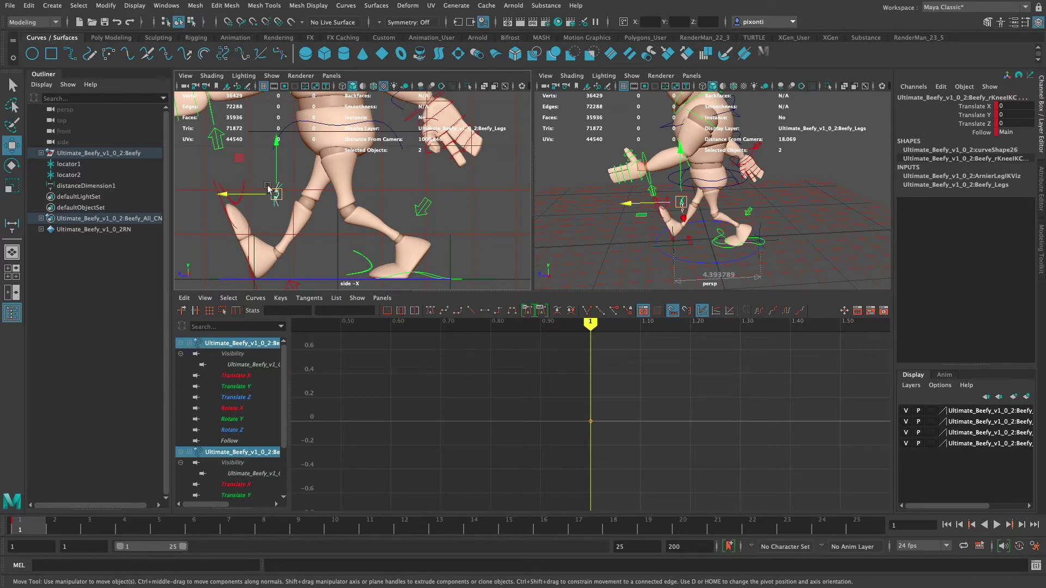
left_click(253, 400)
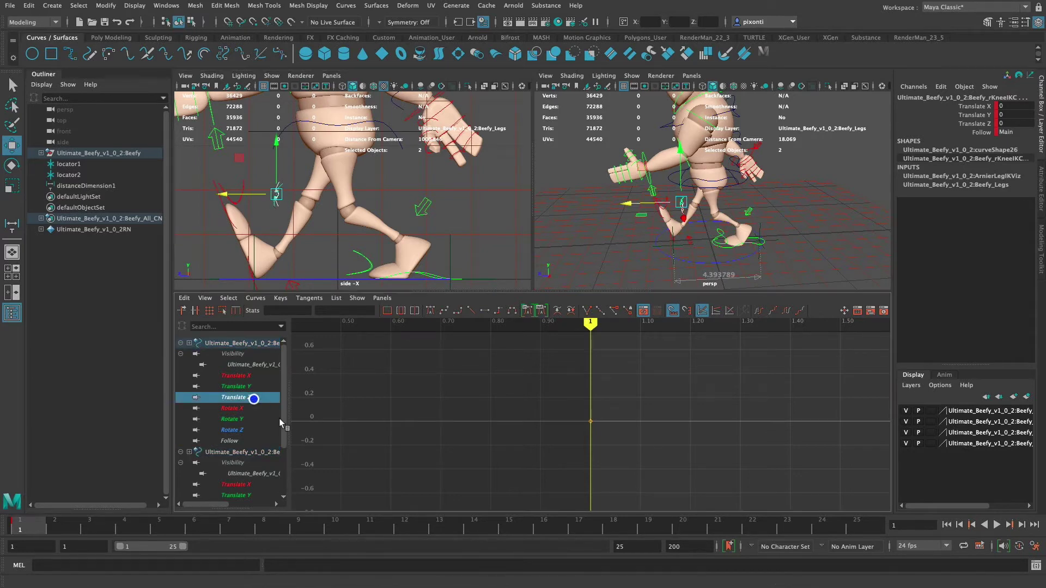
left_click_drag(283, 401, 283, 456)
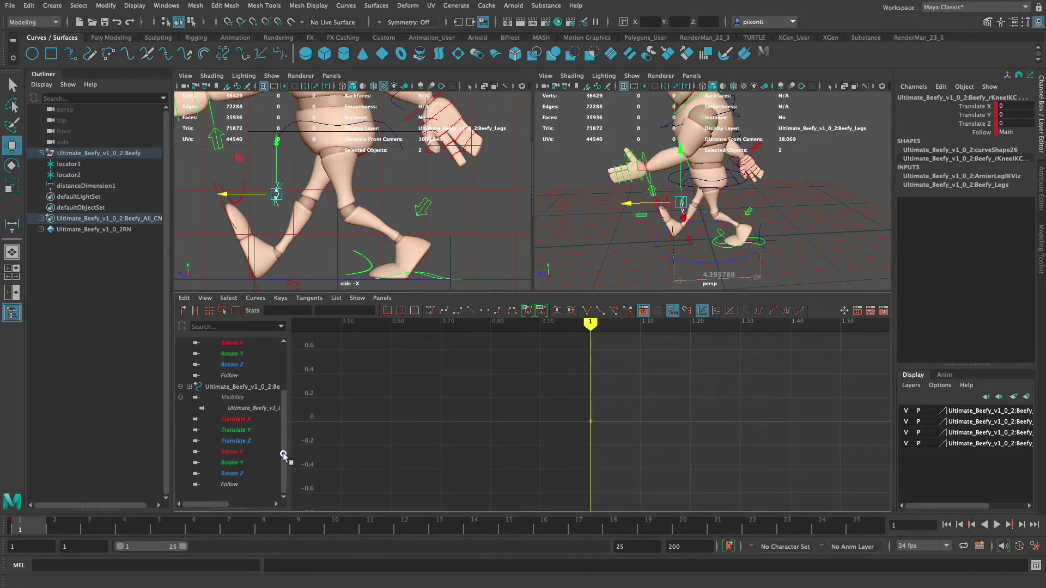
left_click(250, 442, "super")
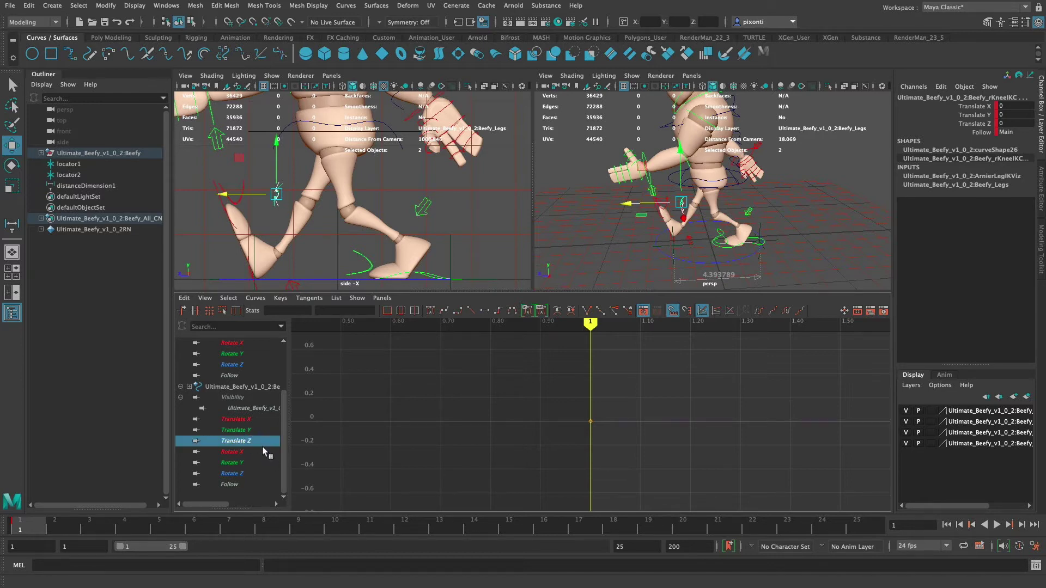
left_click_drag(282, 399, 284, 355)
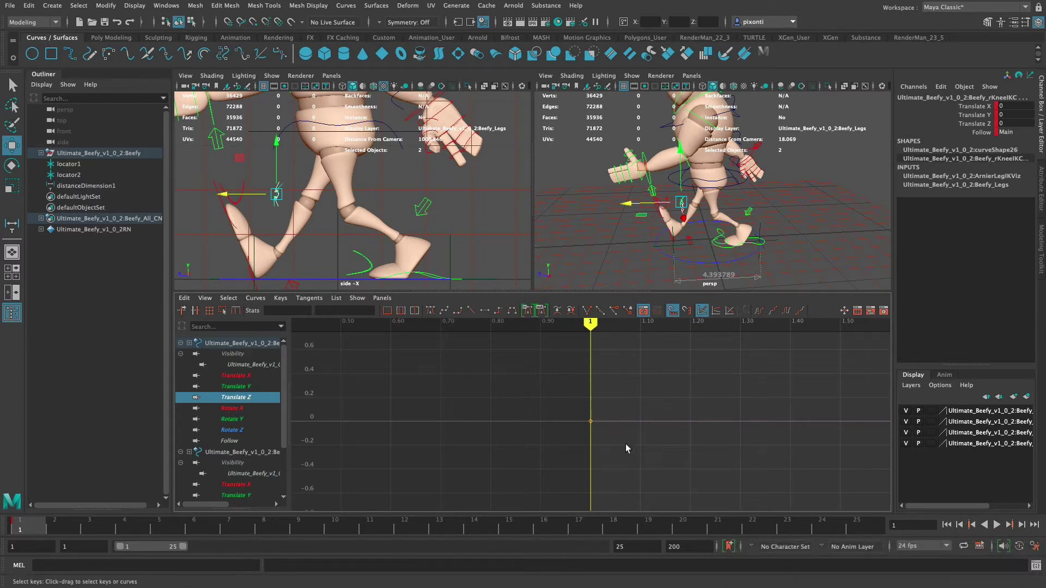
Set a key on both knee controls at frame 25 and try to enter 4.394 as its value
left_click(869, 527)
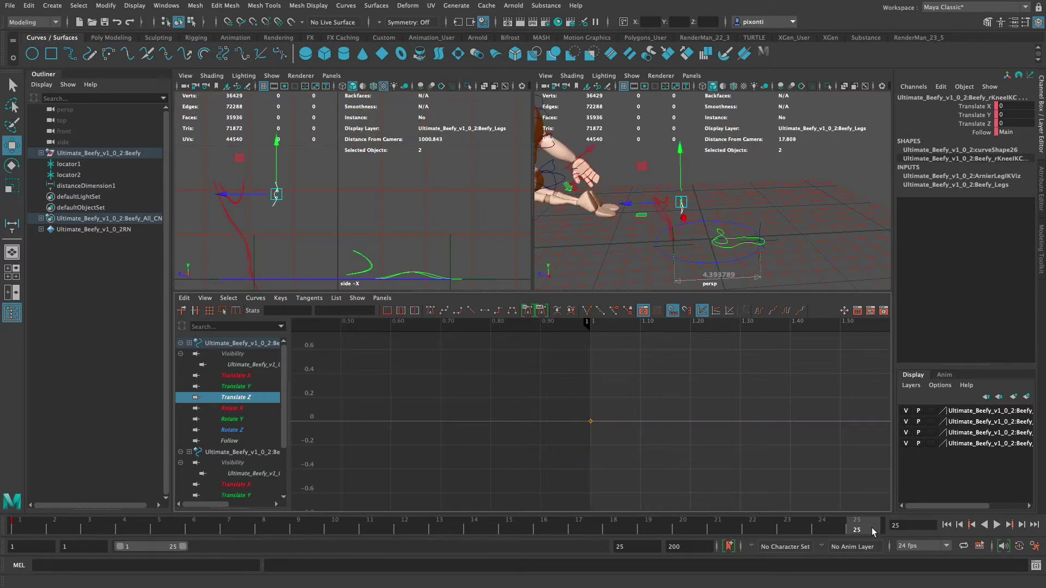
key("s")
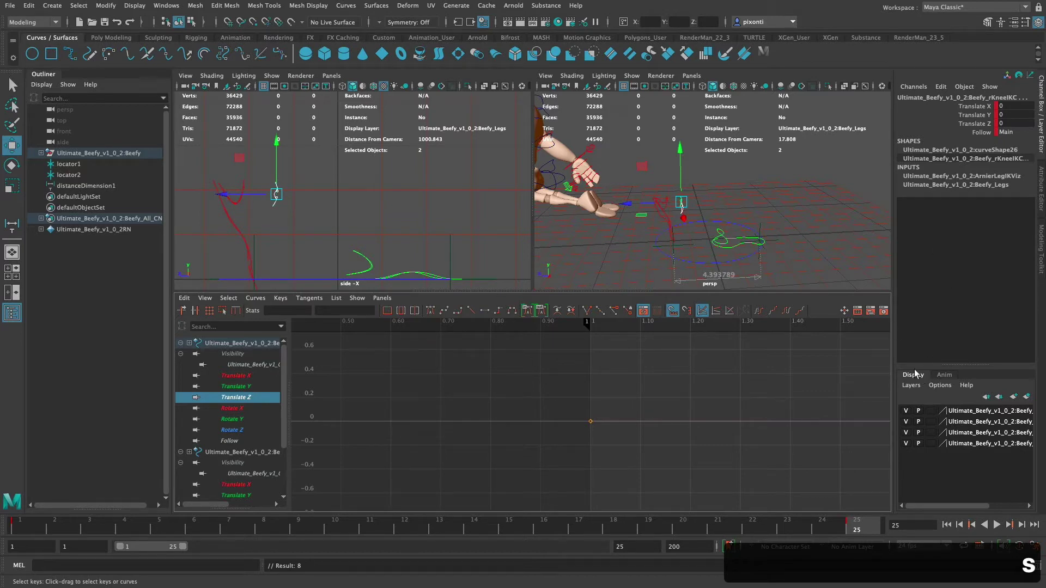
left_click(331, 310)
key("super+v")
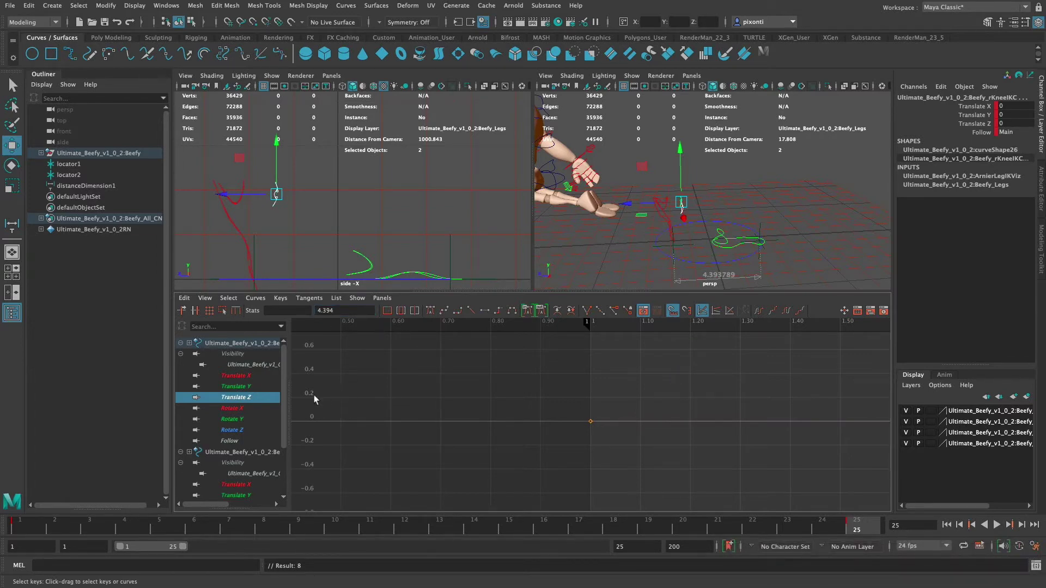
Frame the knee curves and set both knee controls' Translate Z keys at frame 25 to 4.394
key("a")
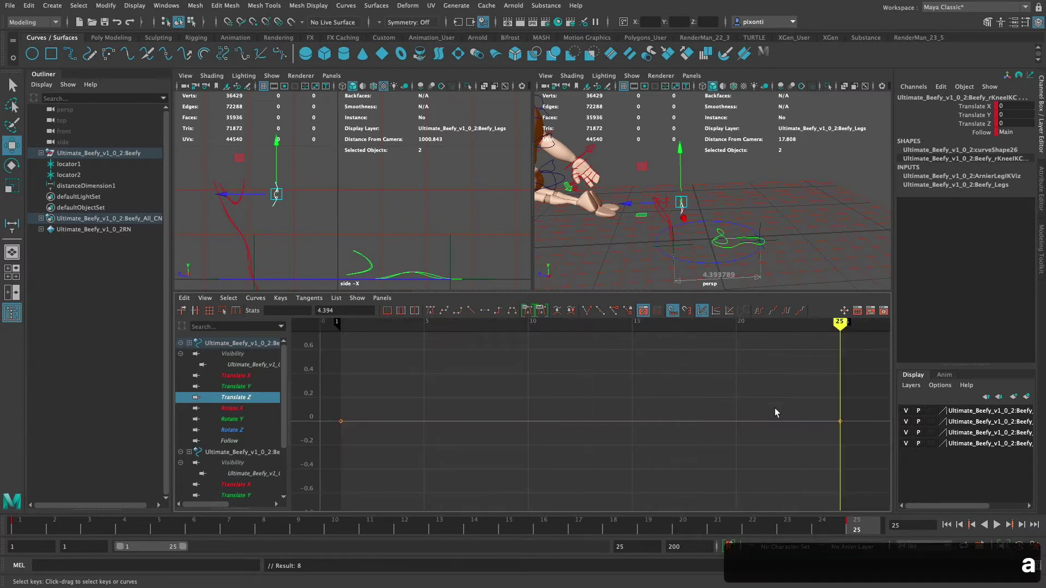
left_click_drag(831, 396, 862, 471)
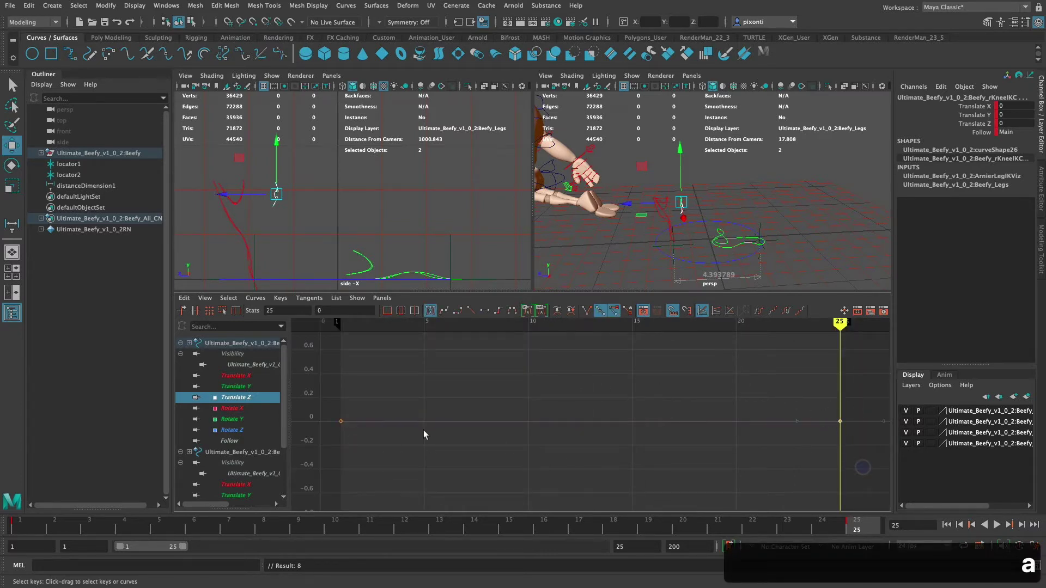
left_click_drag(283, 399, 284, 462)
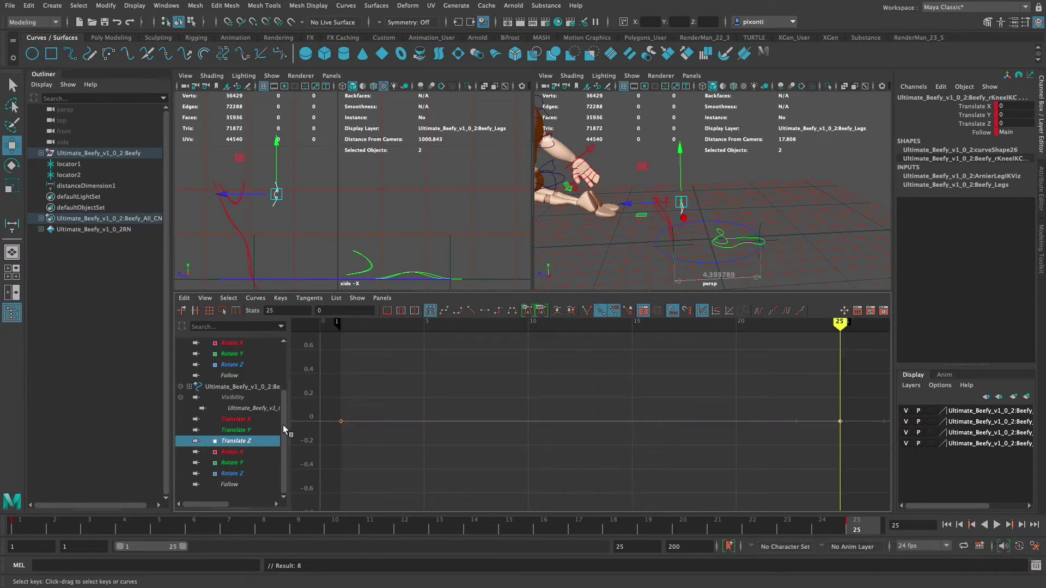
left_click_drag(283, 425, 282, 359)
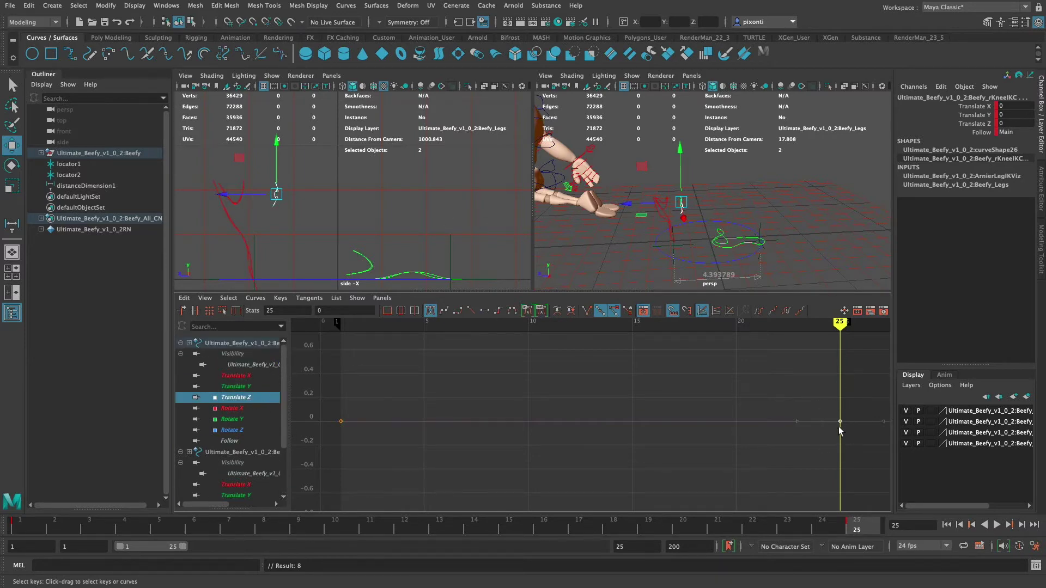
type("4.393789")
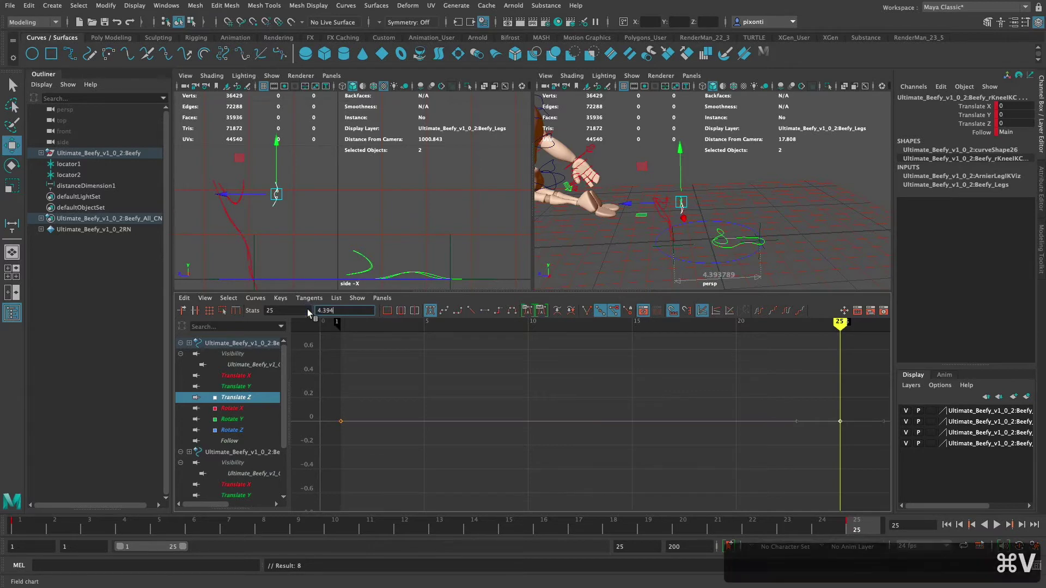
key("Return")
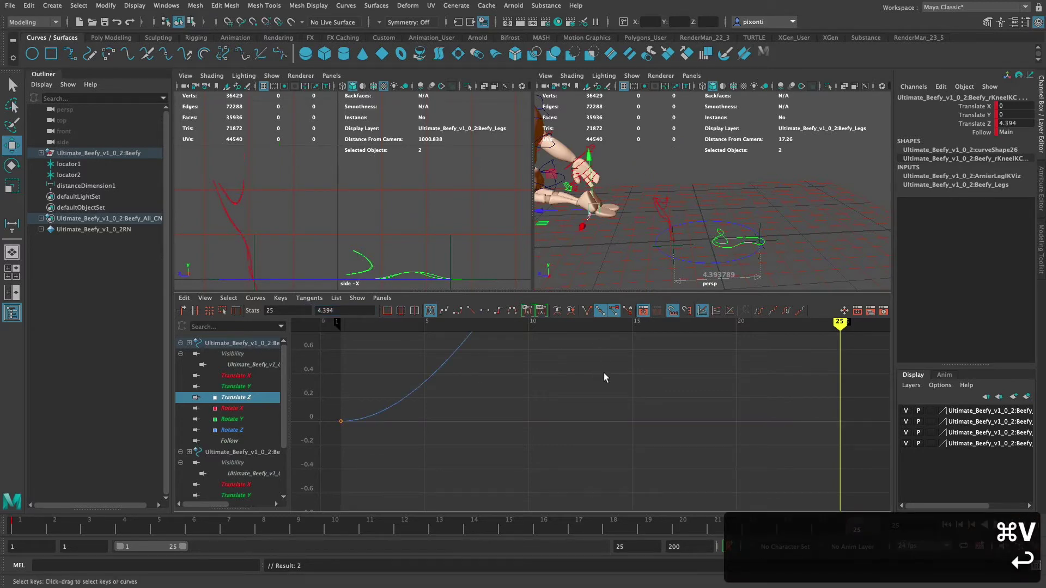
Increase both knee controls' Translate Z keys at frame 25 by another stride using +=4.394
left_click(342, 313)
key("super+c")
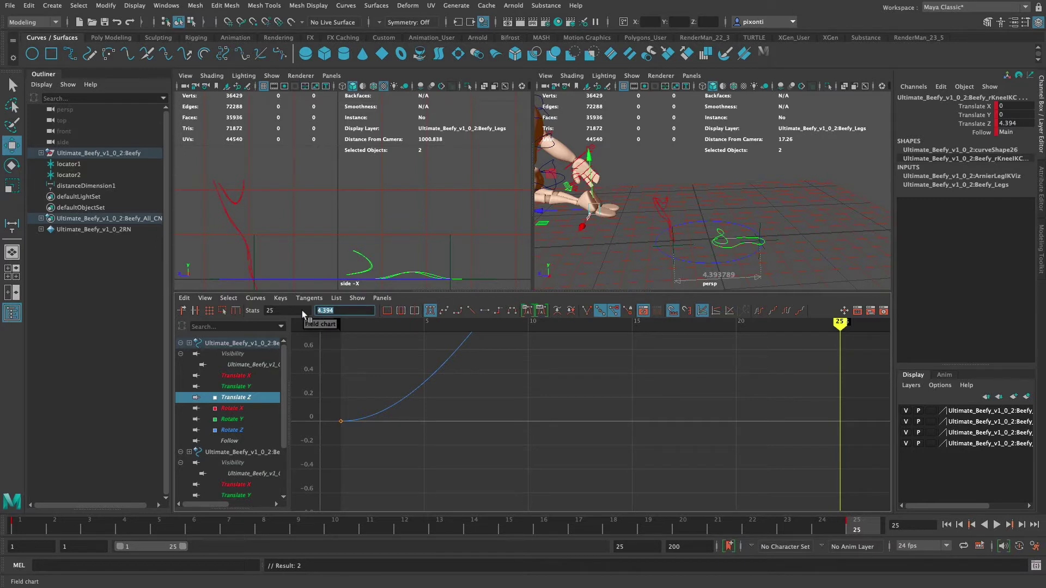
type("+=")
key("super+v")
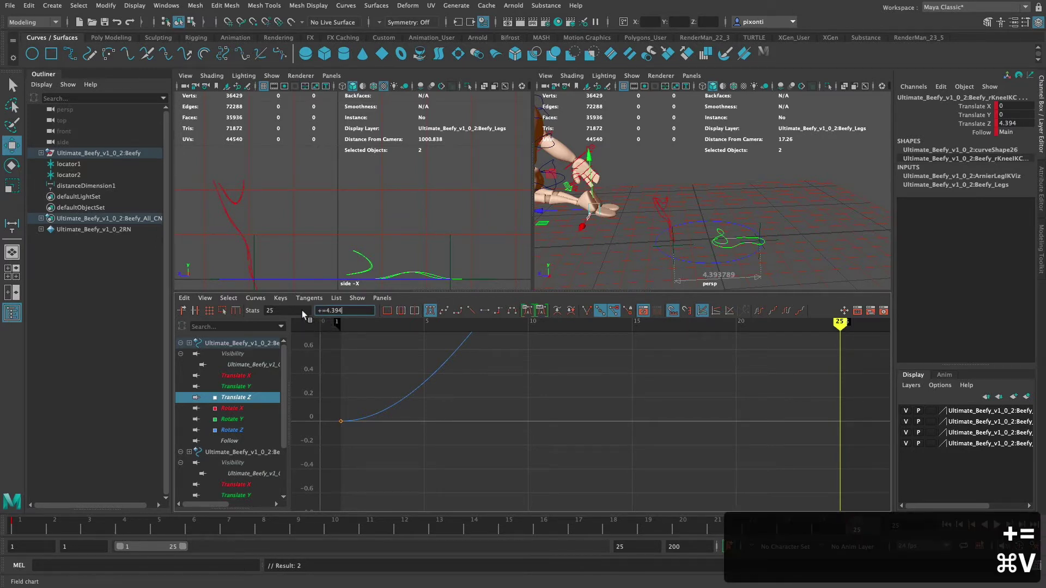
key("Return")
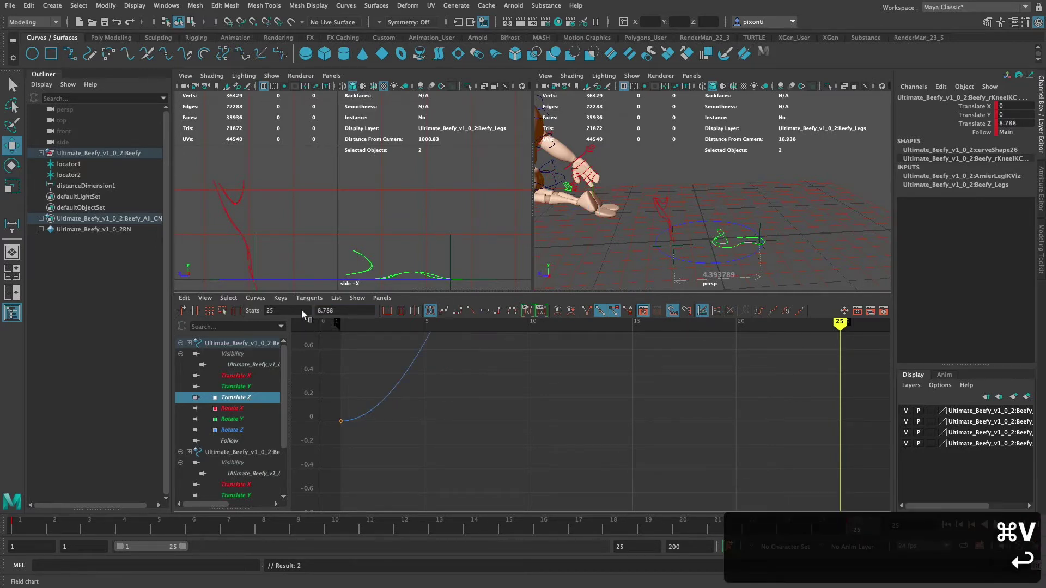
Select both knee controls' Translate Z keys at frames 1 and 25 and give them linear tangents
left_click(668, 408)
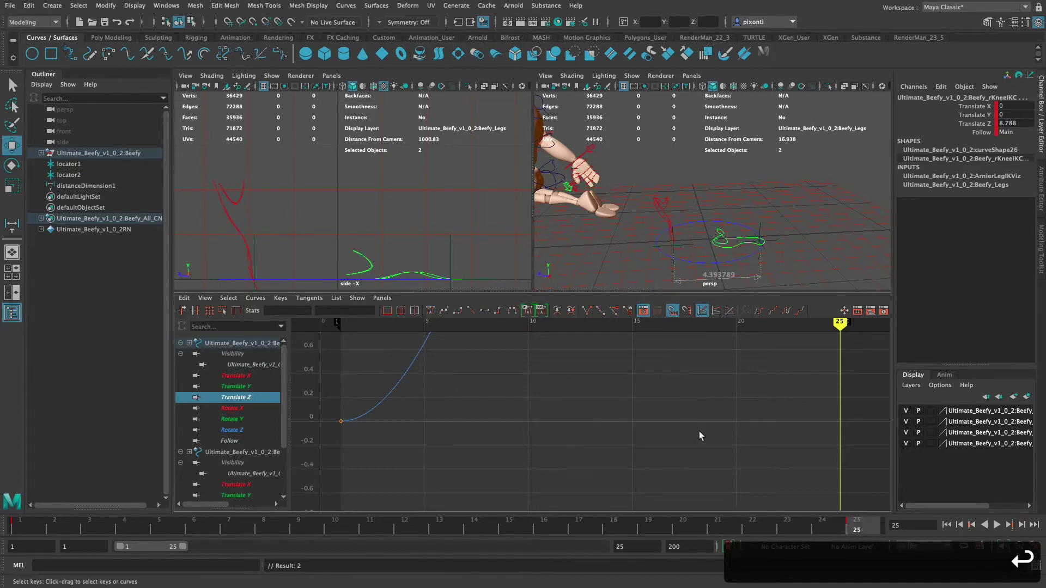
key("f")
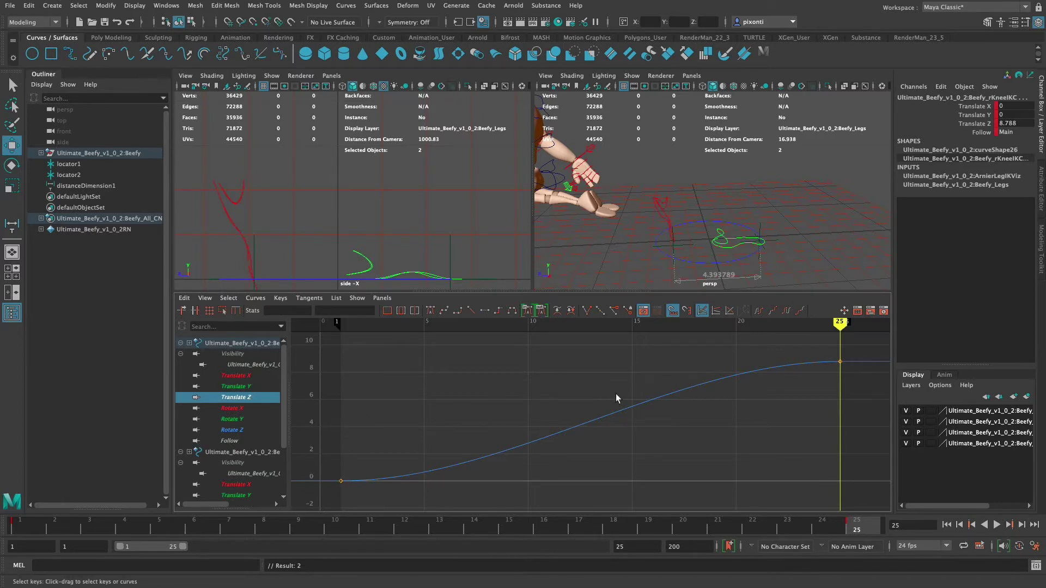
left_click_drag(850, 349, 332, 490)
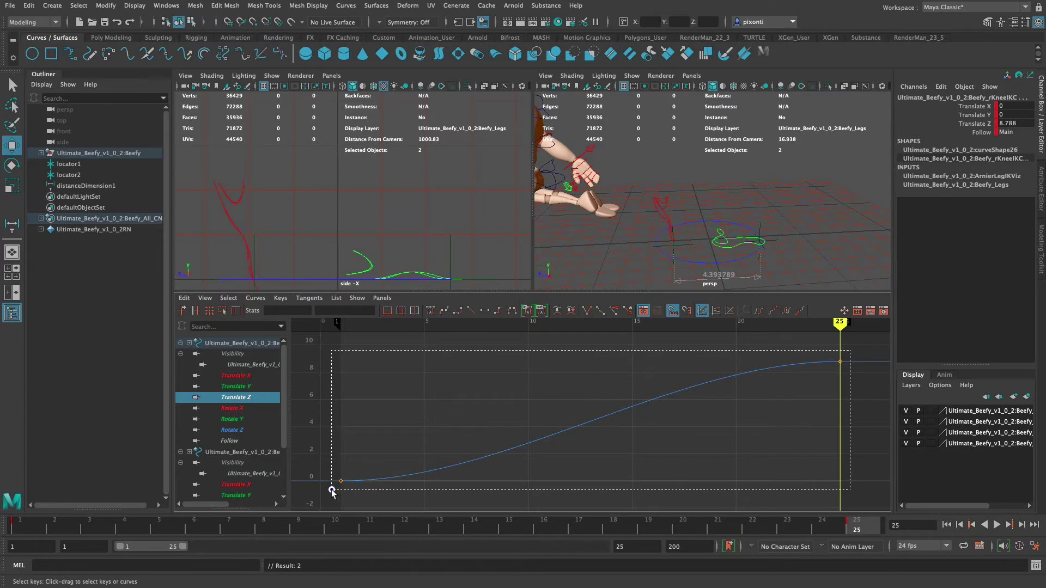
left_click(820, 384)
scroll(281, 388, "down", 2)
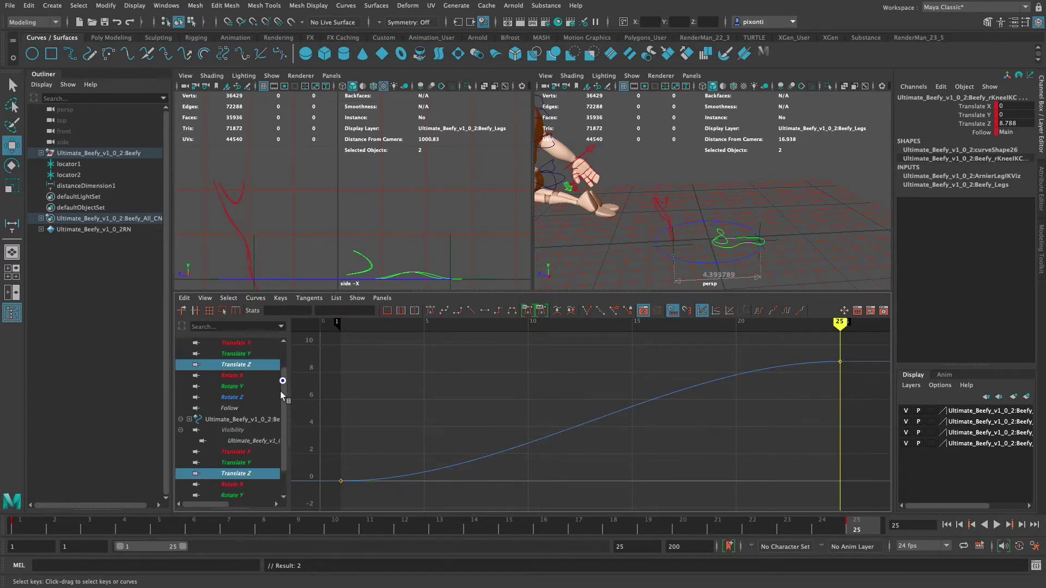
scroll(281, 388, "up", 2)
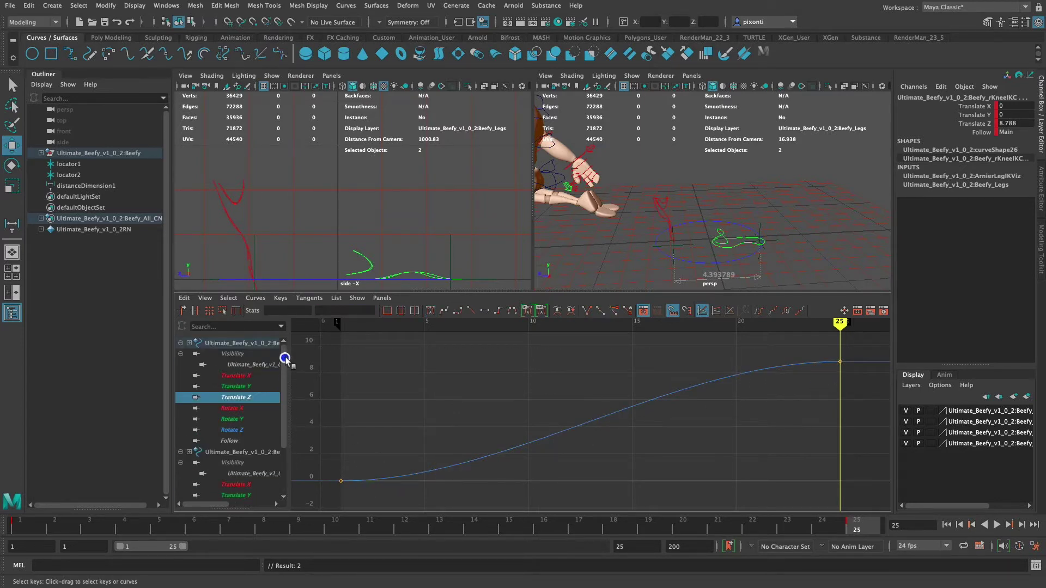
left_click(472, 311)
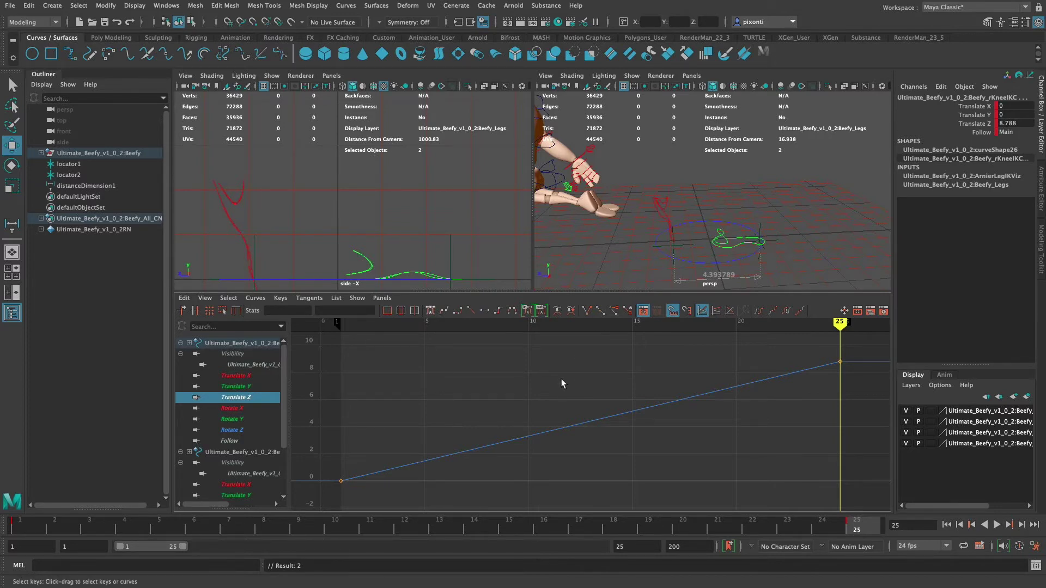
Inspect the root control's Translate Z keys between frames 13 and 25, check the poses at frames 13 and 1, and reselect the knee controls
left_click(566, 181)
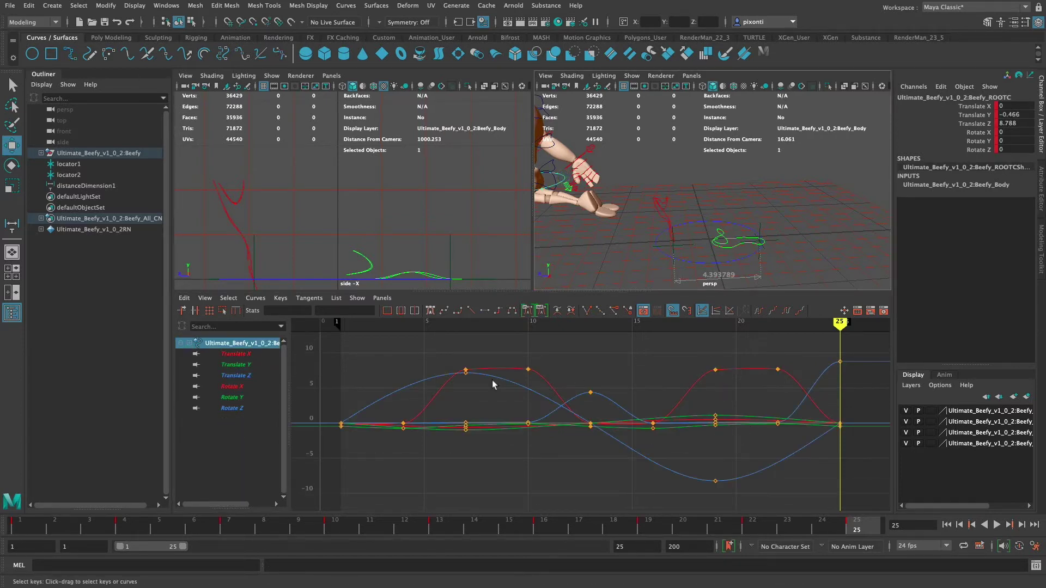
left_click(236, 376)
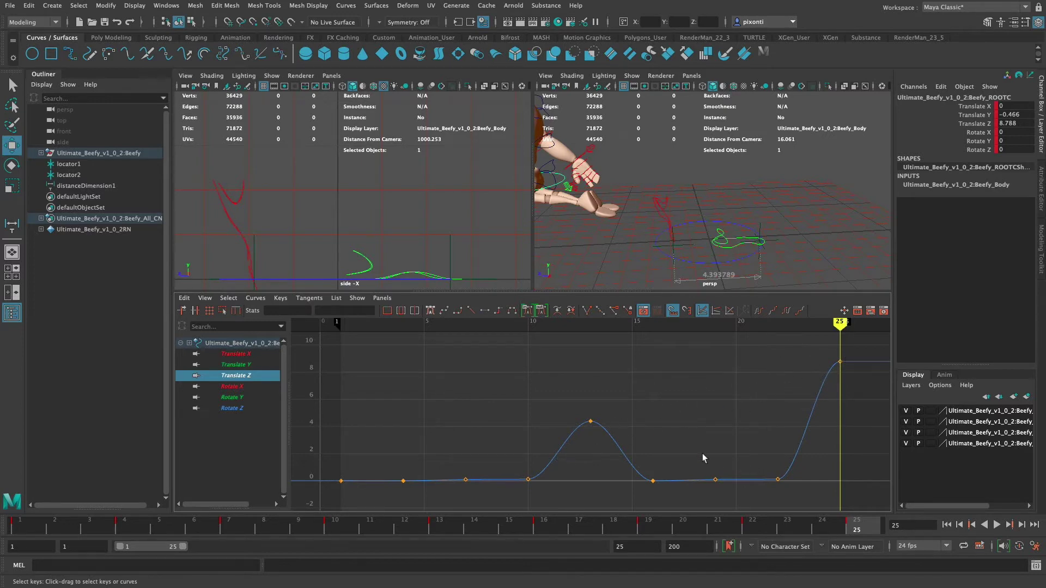
left_click_drag(633, 443, 798, 493)
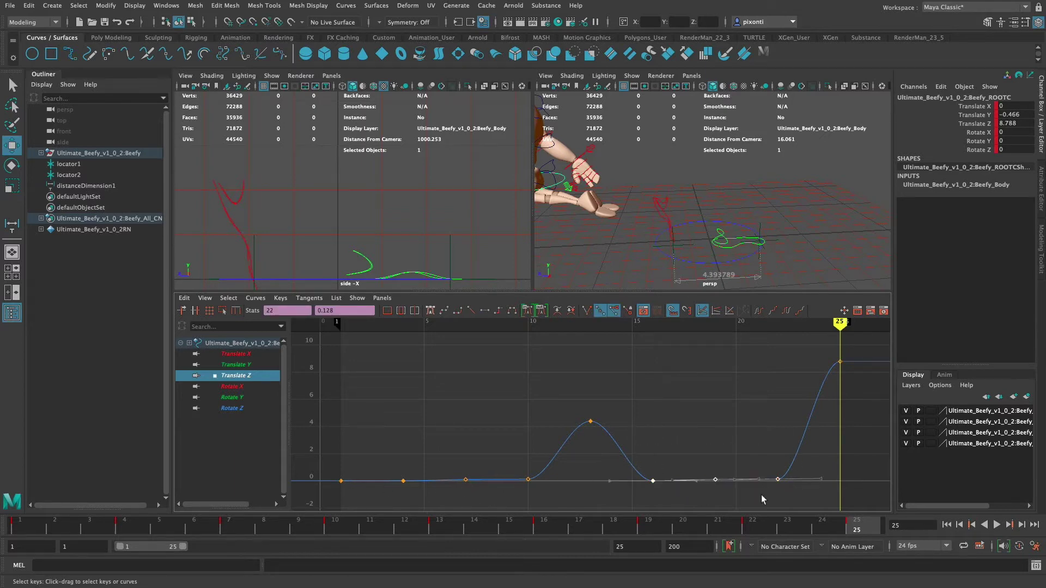
left_click(443, 528)
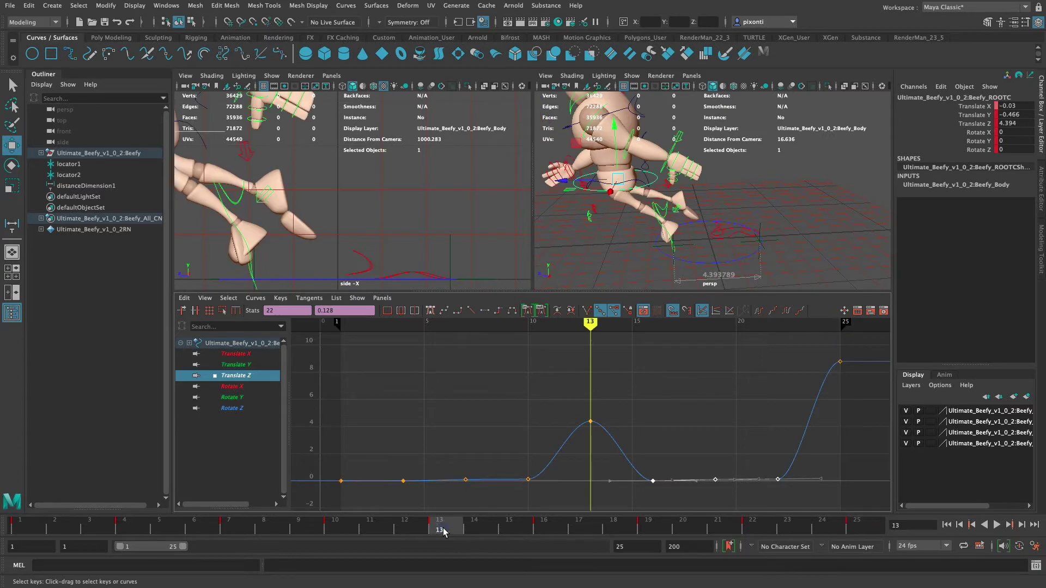
left_click(22, 526)
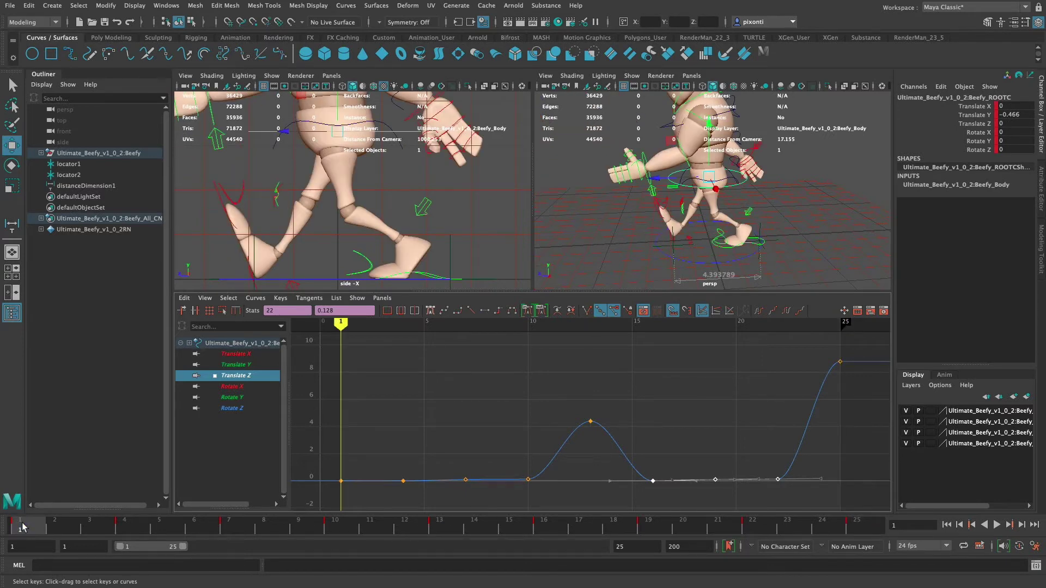
left_click_drag(261, 181, 279, 200)
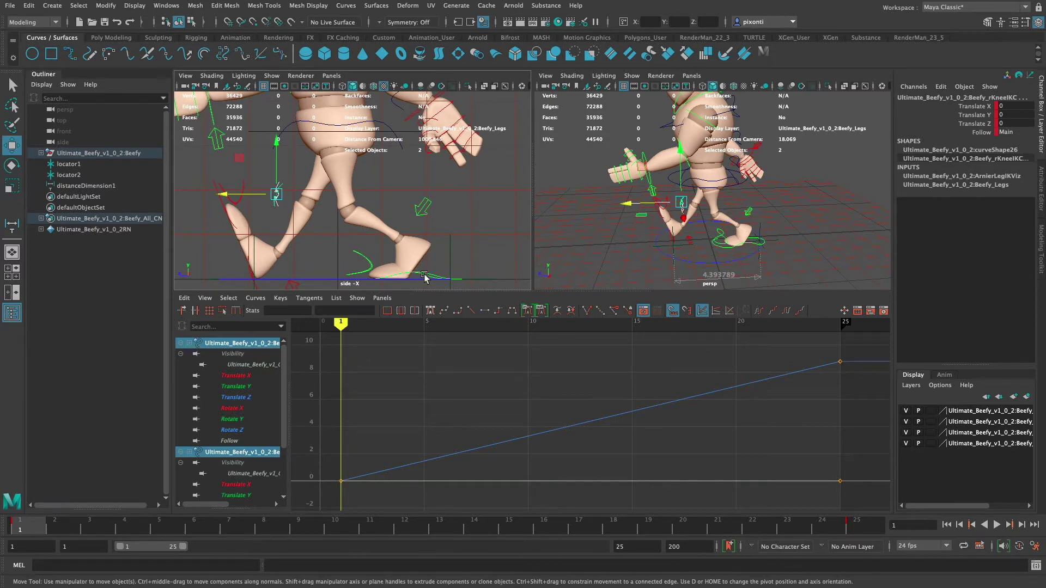
Select the left foot IK control and isolate its Translate Z curve in the Graph Editor
left_click(732, 233)
left_click_drag(731, 232, 711, 209, "alt")
middle_click_drag(730, 224, 752, 226, "alt")
right_click_drag(752, 227, 787, 225, "alt")
left_click_drag(775, 191, 794, 139, "alt")
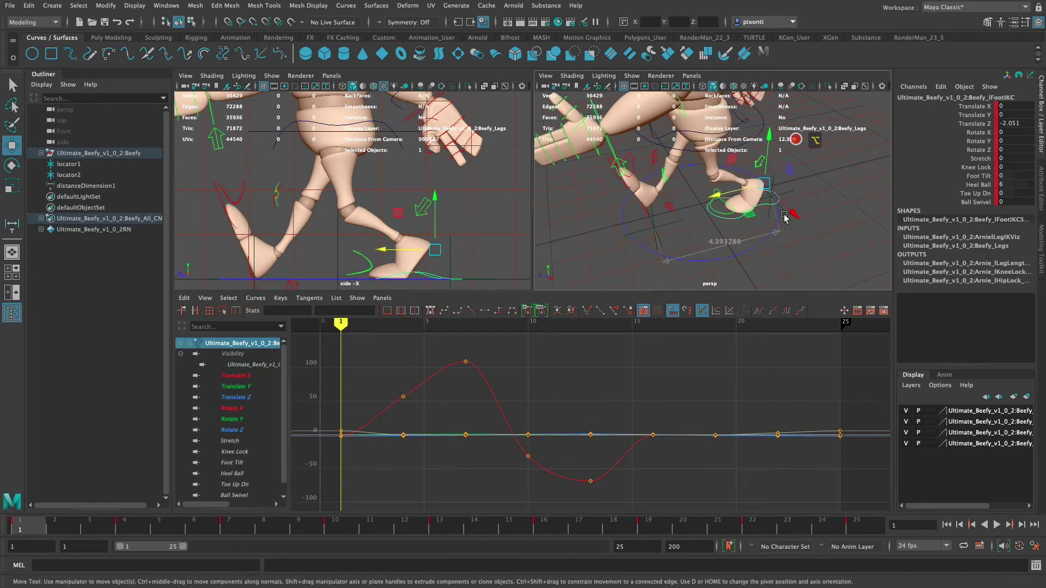
middle_click_drag(785, 215, 782, 201, "alt")
right_click_drag(783, 211, 833, 225, "alt")
left_click_drag(832, 225, 744, 237, "alt")
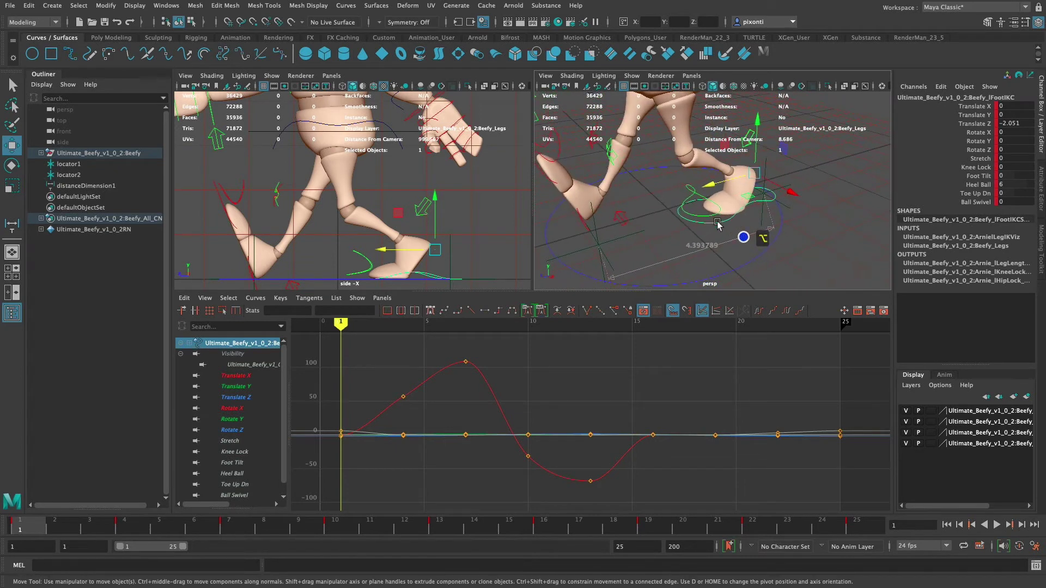
left_click(249, 398)
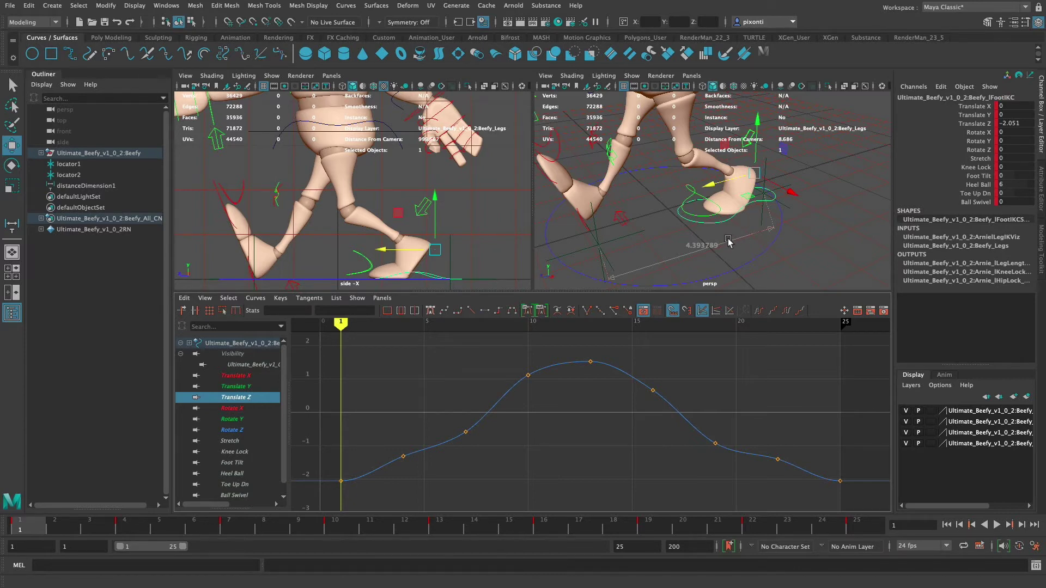
Delete the left foot's Translate Z keys between frames 13 and 25 and make the segment between those two keys linear
left_click(344, 484)
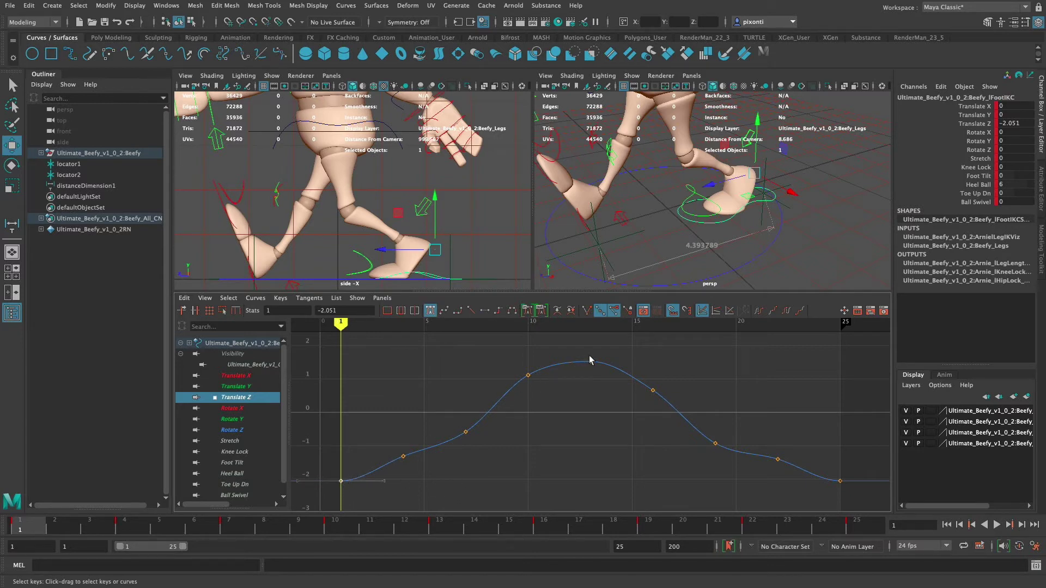
left_click(595, 328)
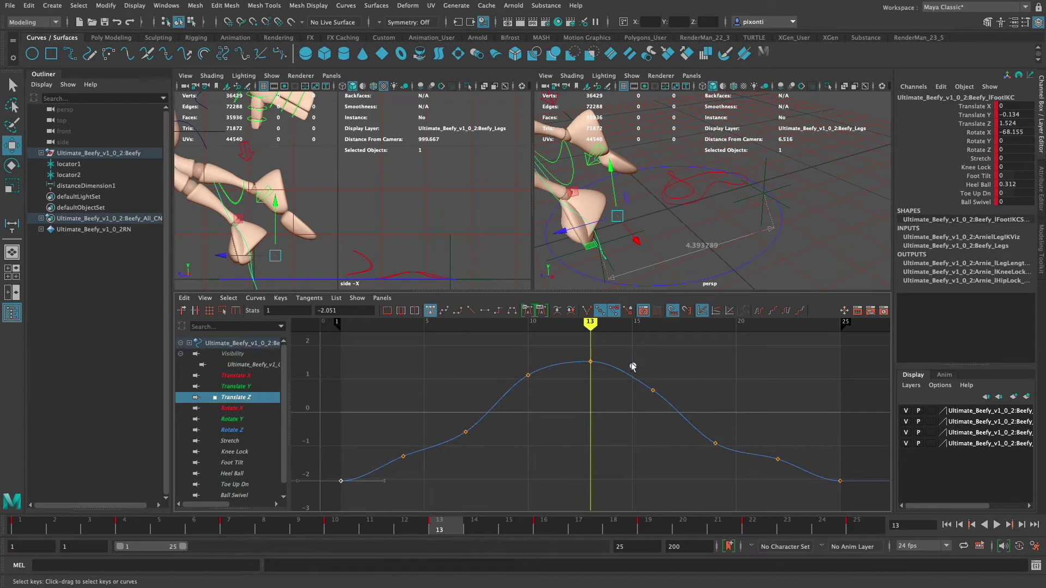
left_click_drag(632, 360, 820, 493)
key("BackSpace")
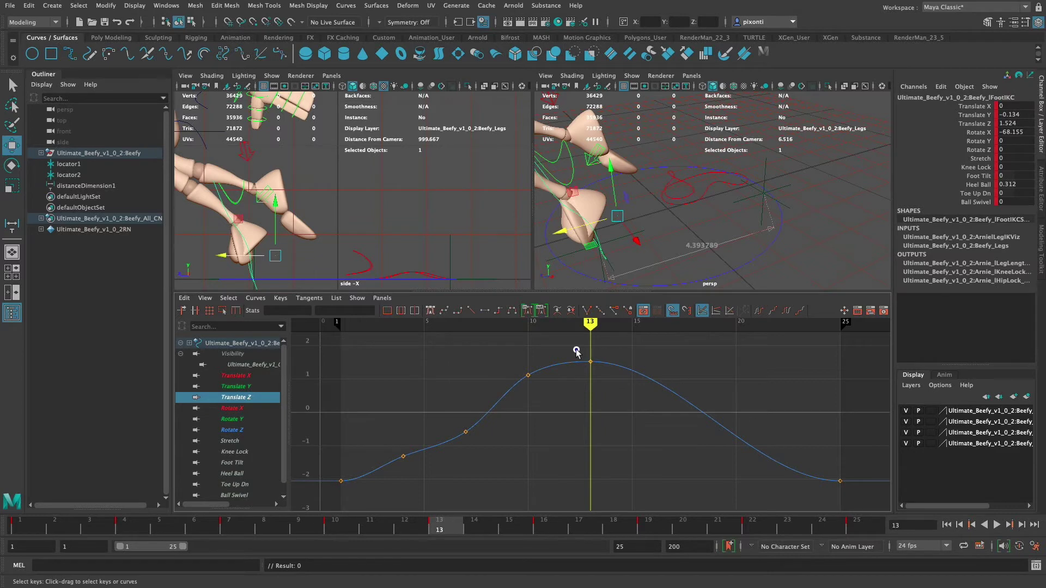
left_click_drag(577, 354, 845, 493)
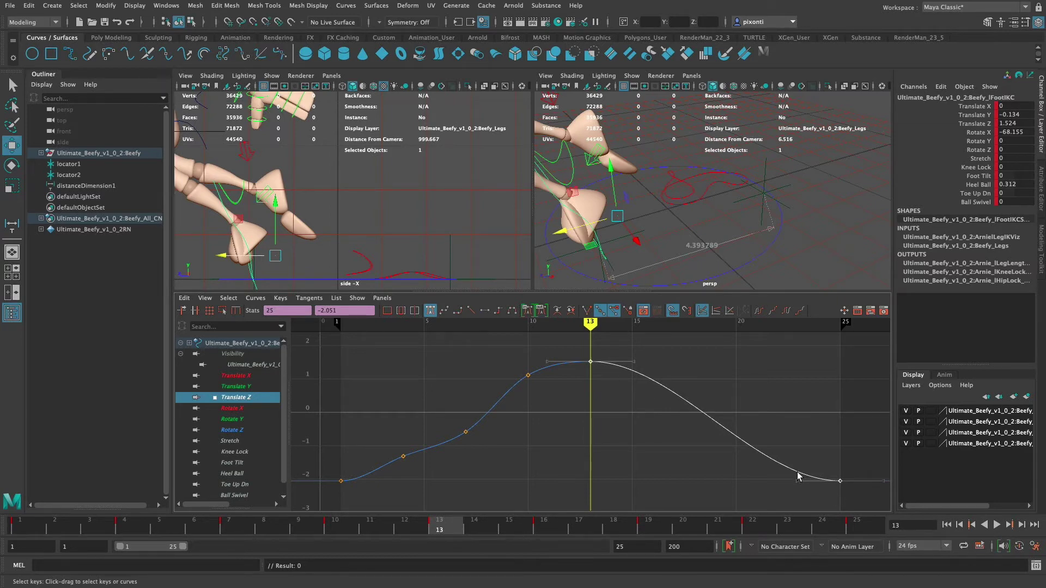
left_click(471, 310)
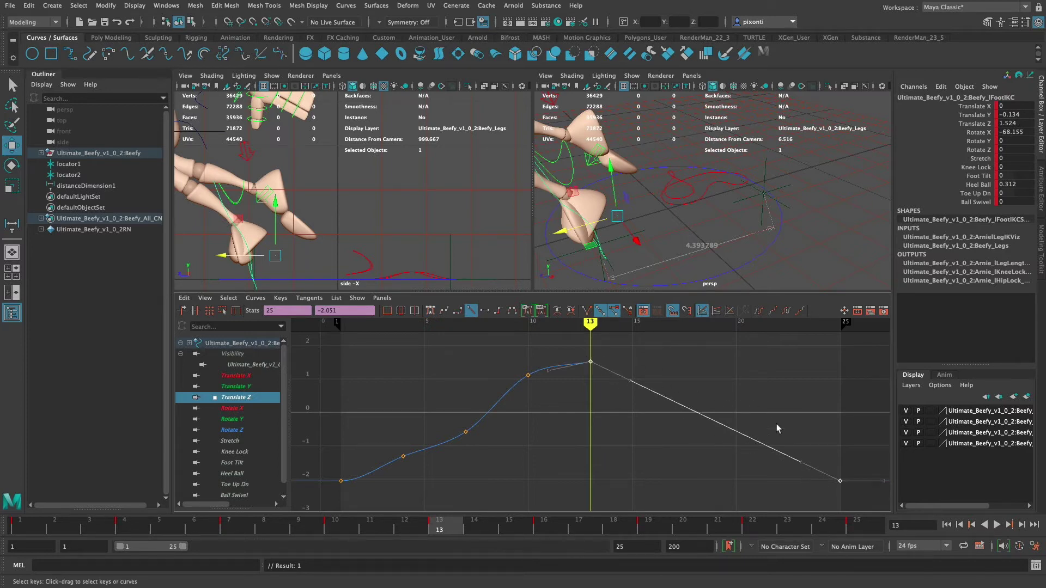
Offset the left foot's Translate Z keys at frames 13 and 25 by one stride using -=4.394
left_click(865, 525)
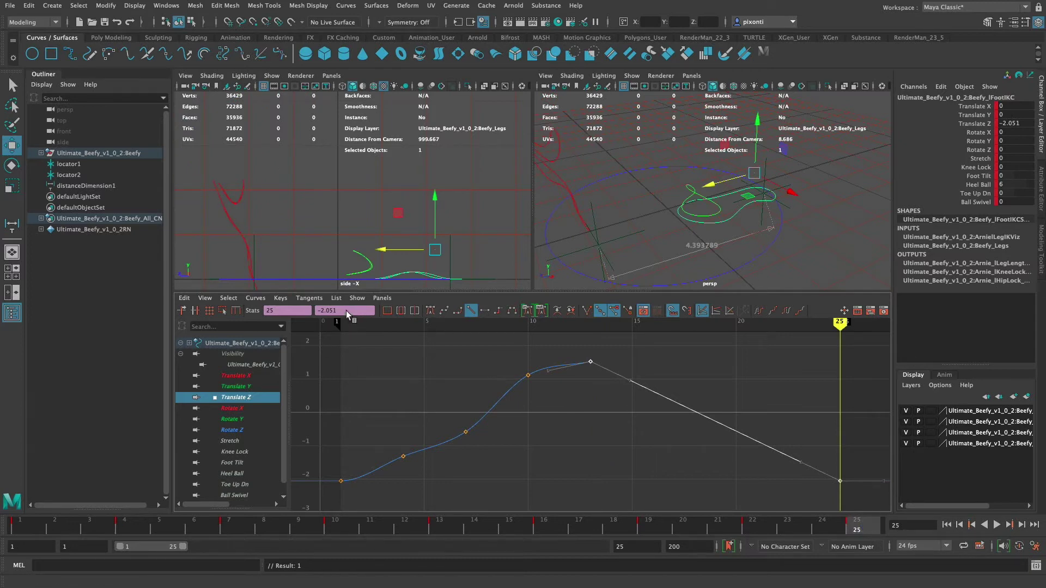
left_click_drag(348, 310, 297, 313)
type("-=")
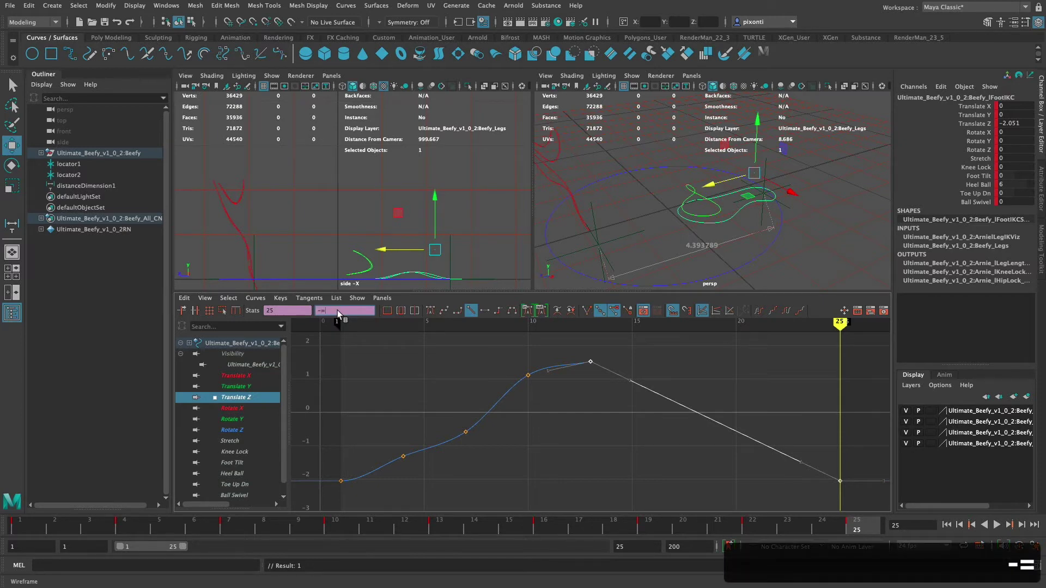
type("4.394")
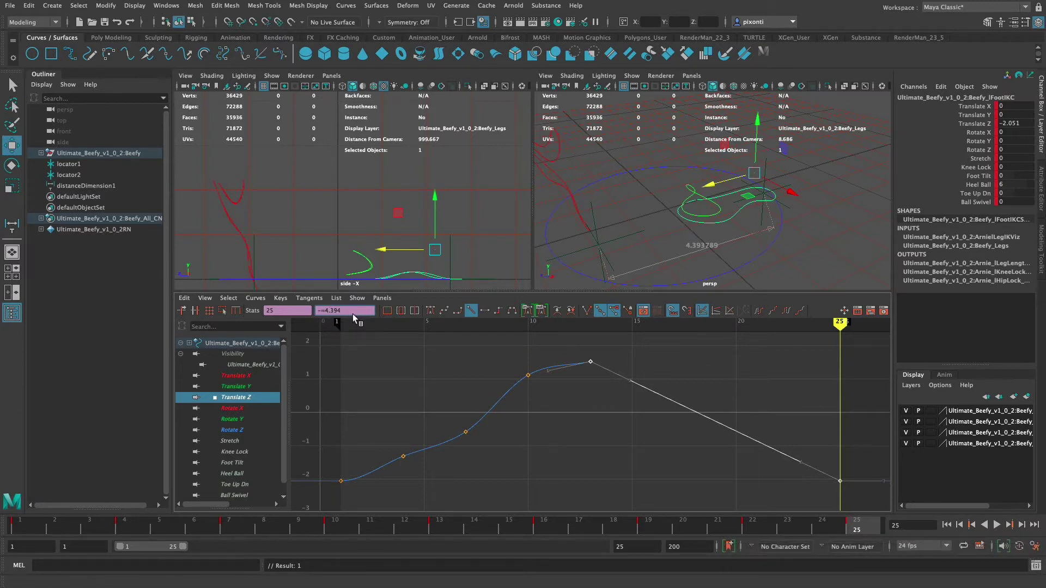
key("Return")
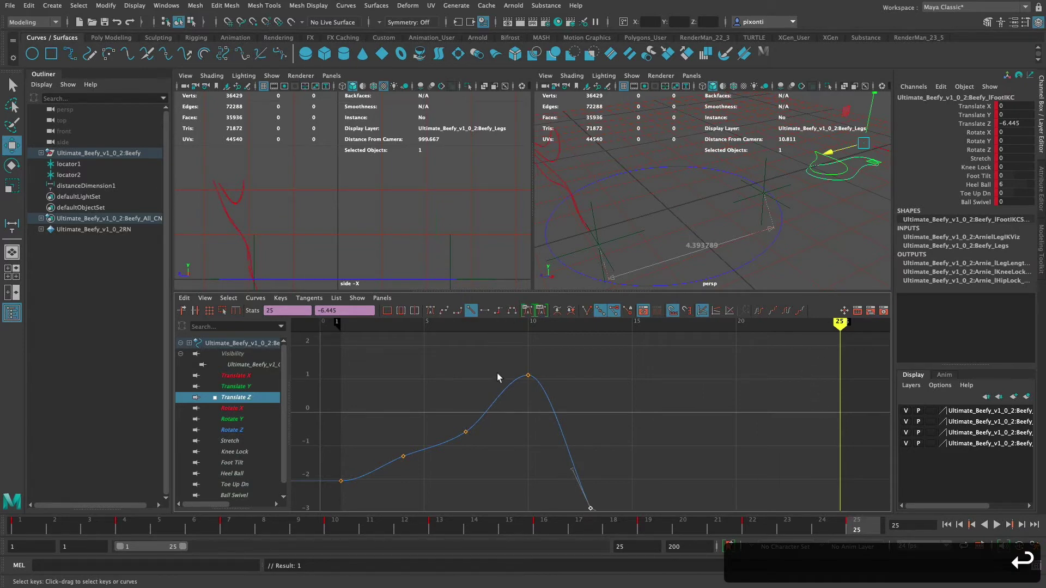
Return to frame 1, select the right foot IK control and isolate its Translate Z curve
left_click(24, 526)
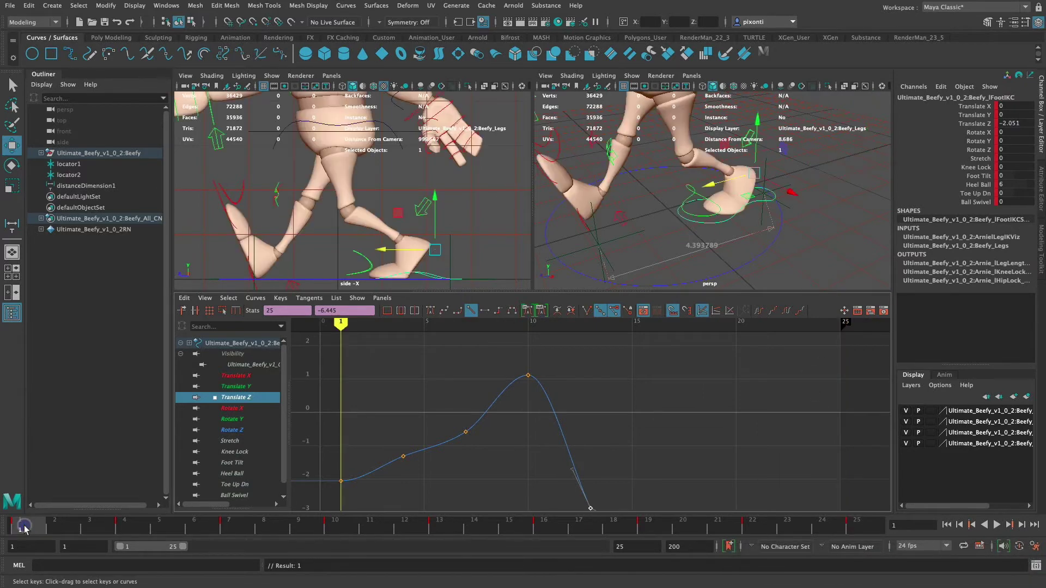
left_click(724, 225)
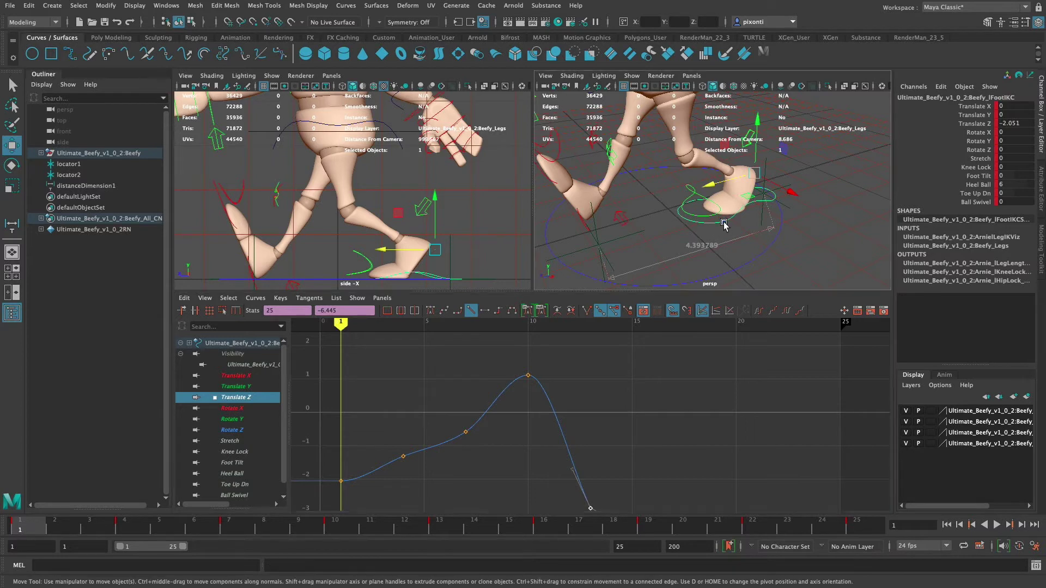
left_click(217, 192)
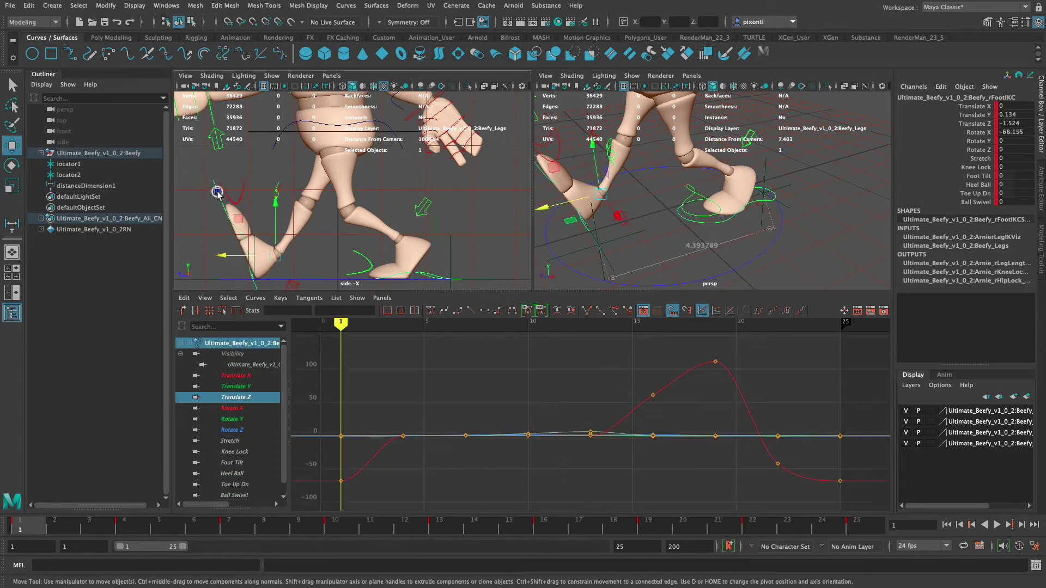
left_click(251, 398)
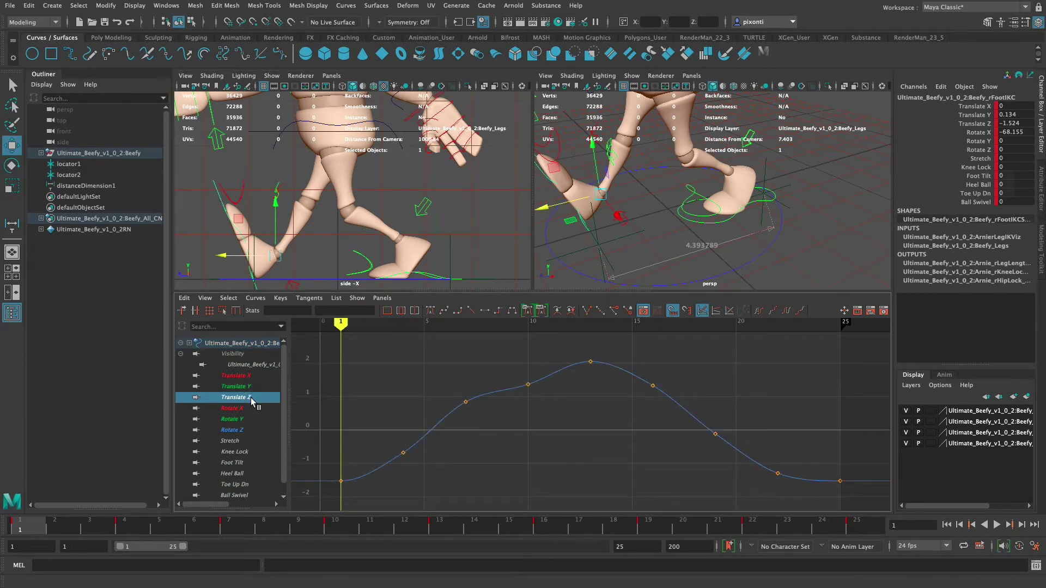
Delete the right foot's Translate Z keys between frames 1 and 13 and make the segment between those two keys linear
left_click_drag(809, 495, 634, 367)
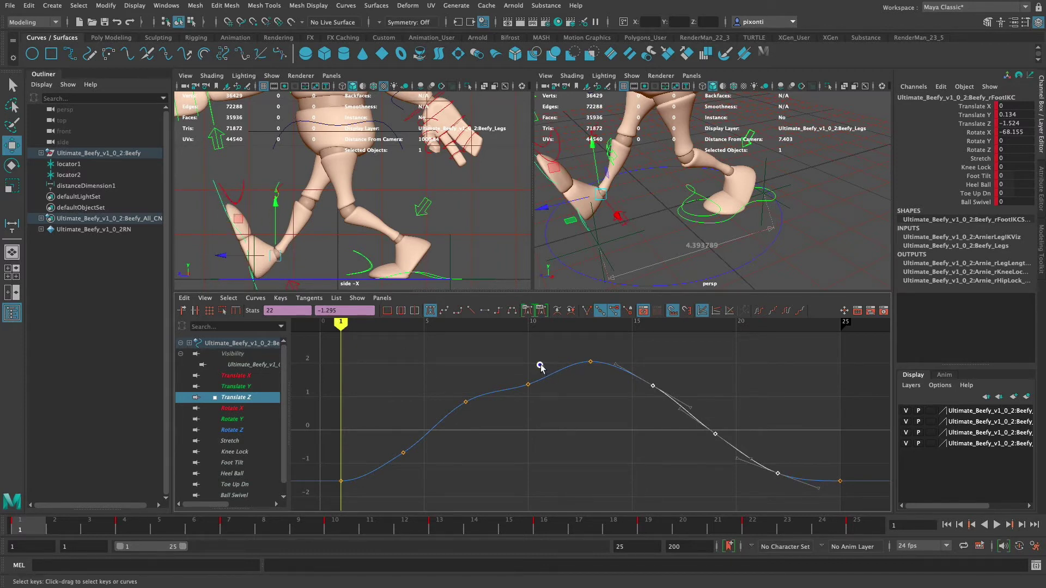
left_click_drag(540, 366, 377, 481)
left_click(507, 410)
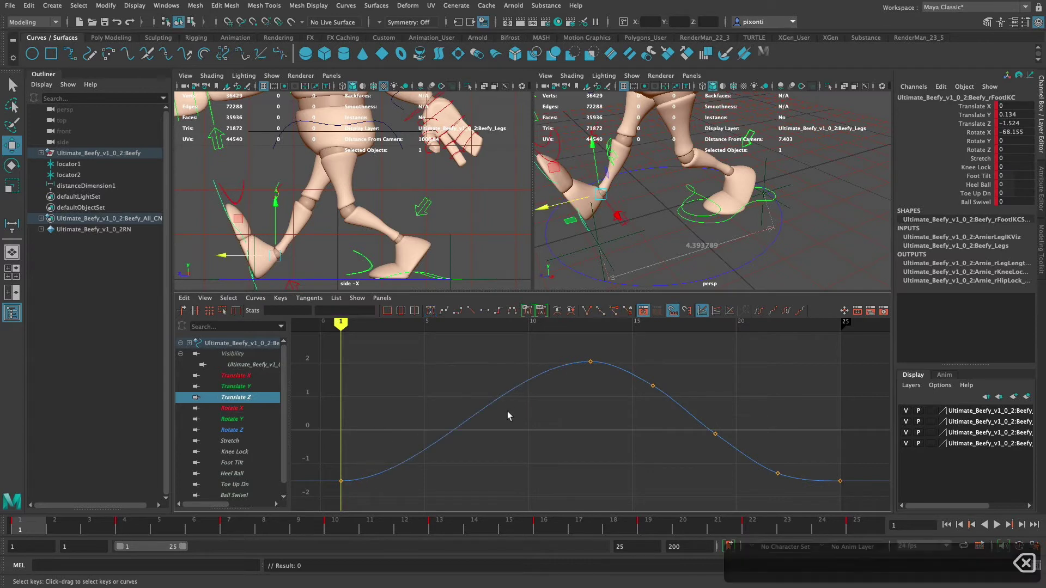
left_click_drag(597, 350, 337, 479)
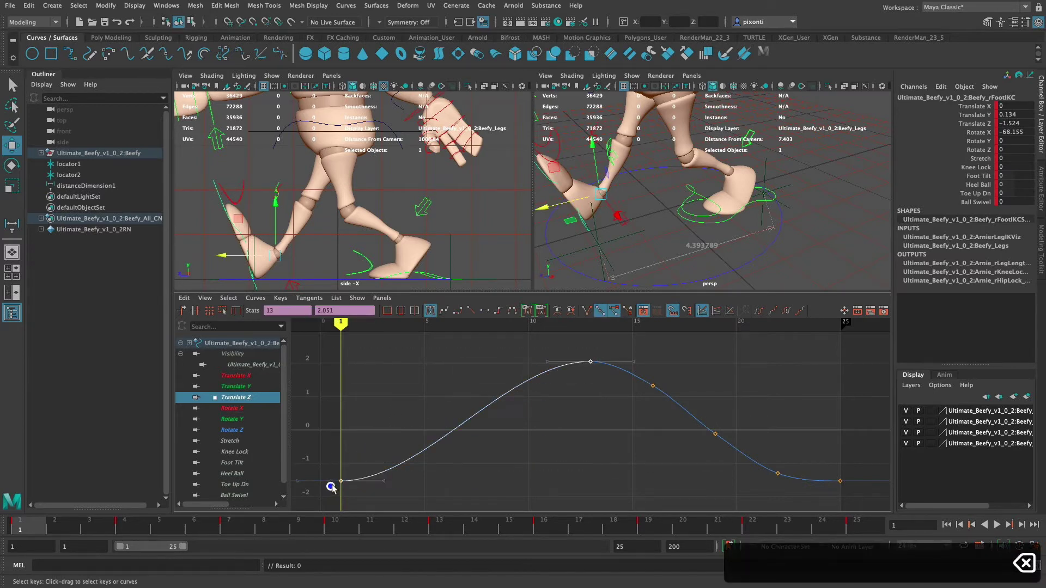
left_click(470, 312)
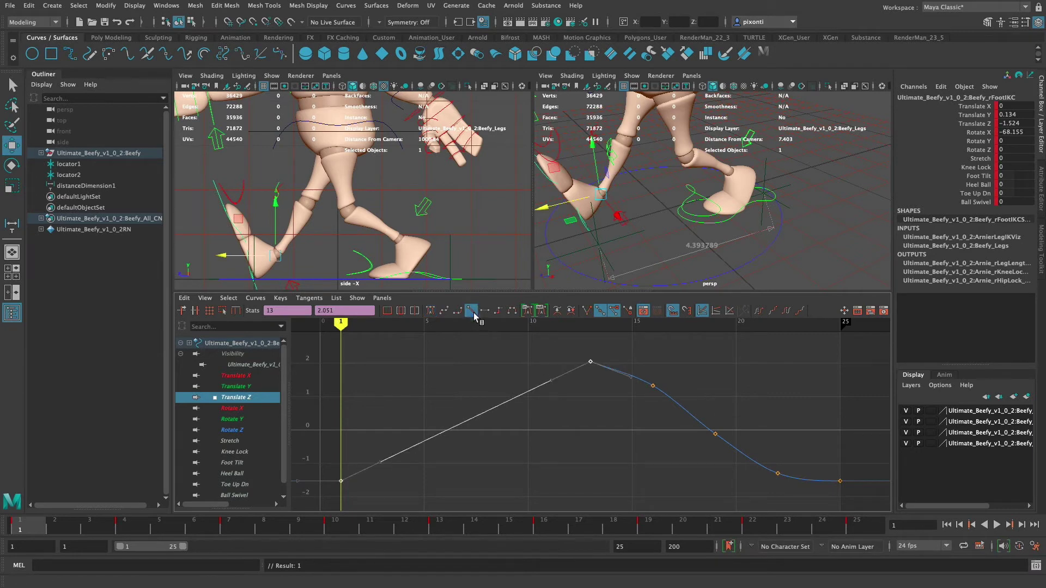
Play back and scrub the walk from frame 1 to check the right foot's linear ground-contact motion
key("alt+v")
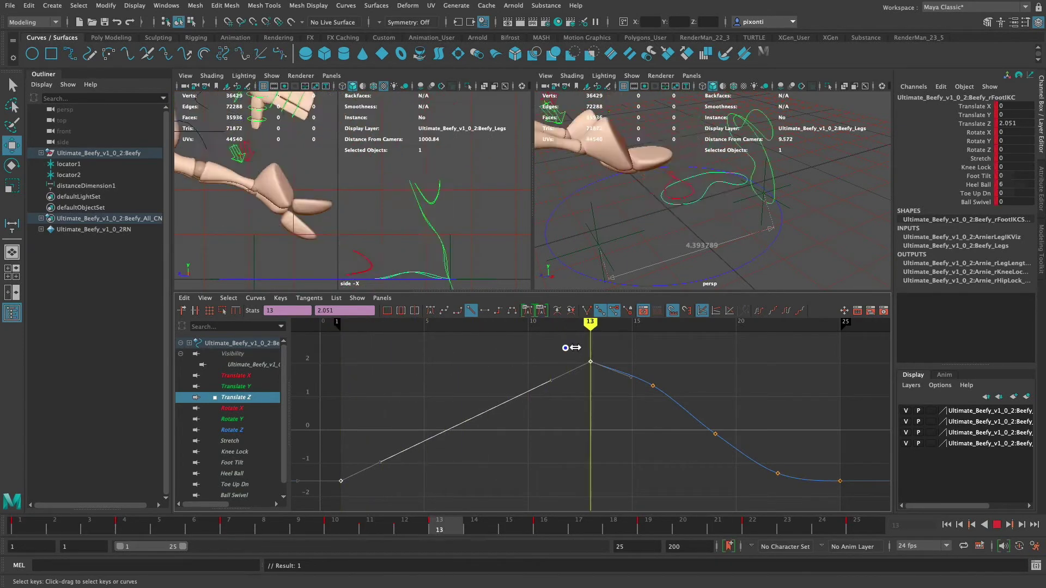
key("Escape")
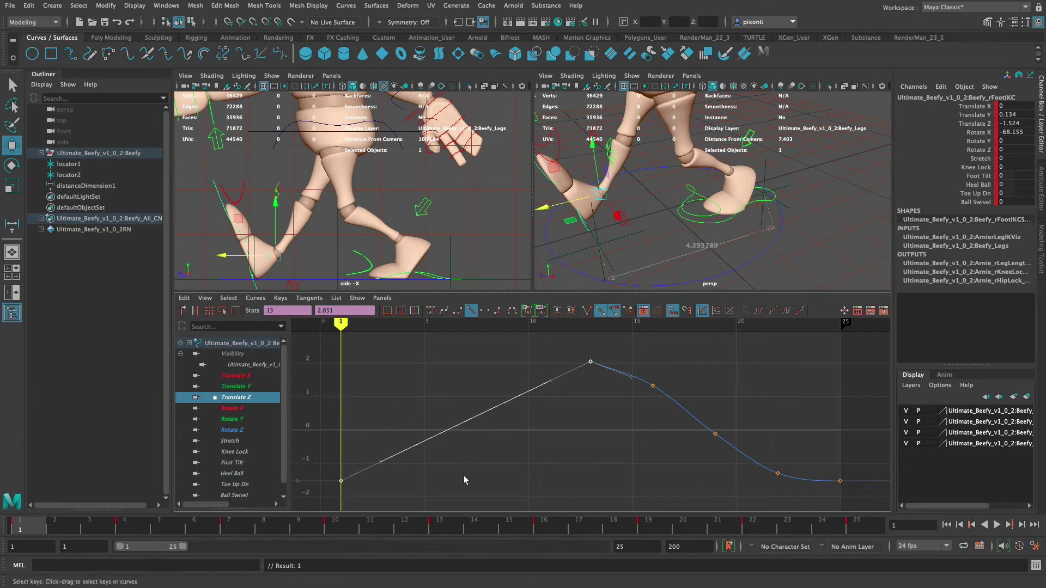
left_click_drag(341, 325, 406, 336)
key("alt+v")
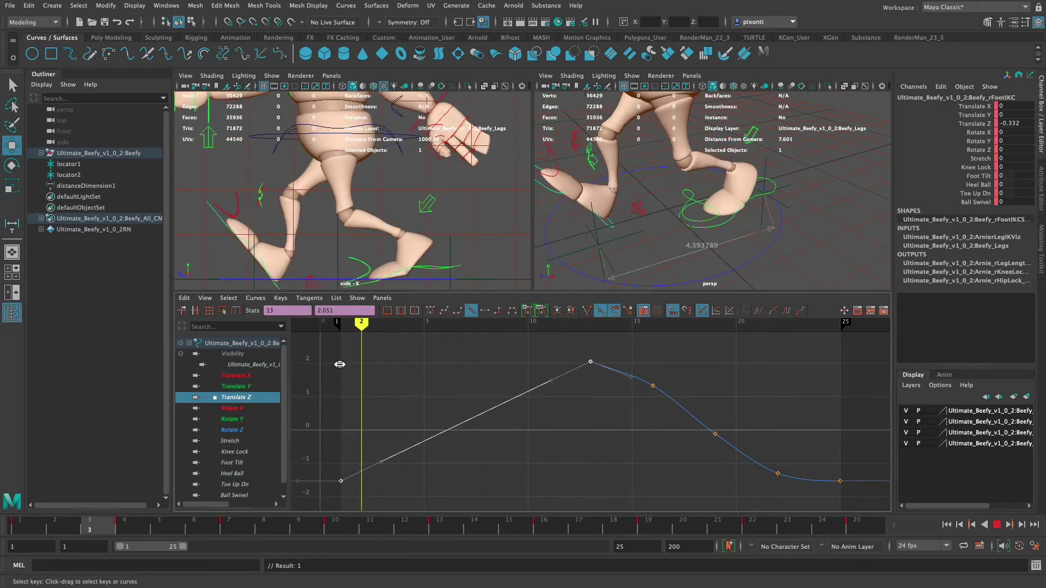
Stop playback and offset the right foot's Translate Z key at frame 25 by one stride using -=4.394
key("Escape")
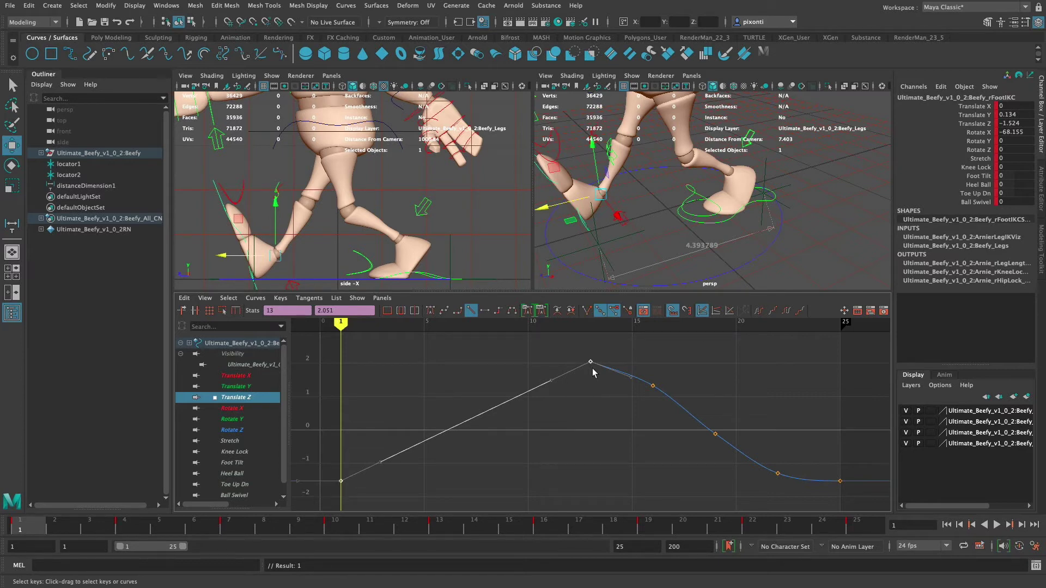
left_click(864, 524)
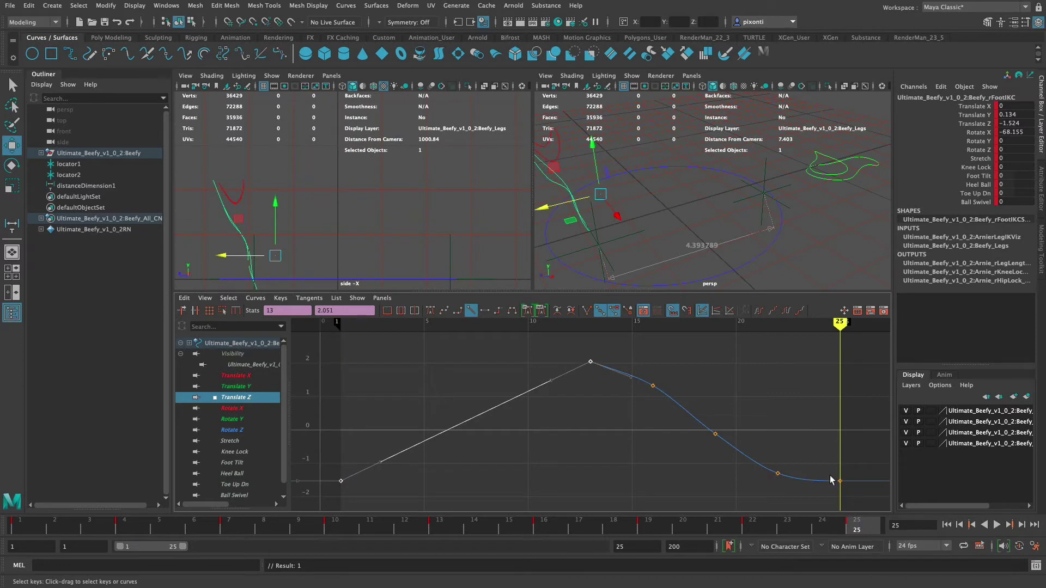
left_click_drag(823, 462, 854, 494)
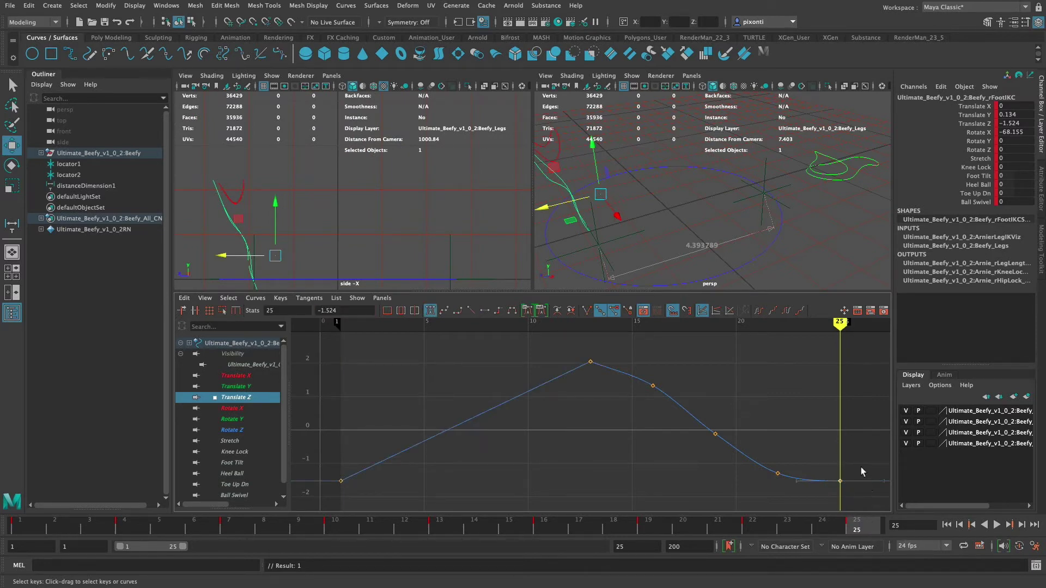
left_click(861, 181)
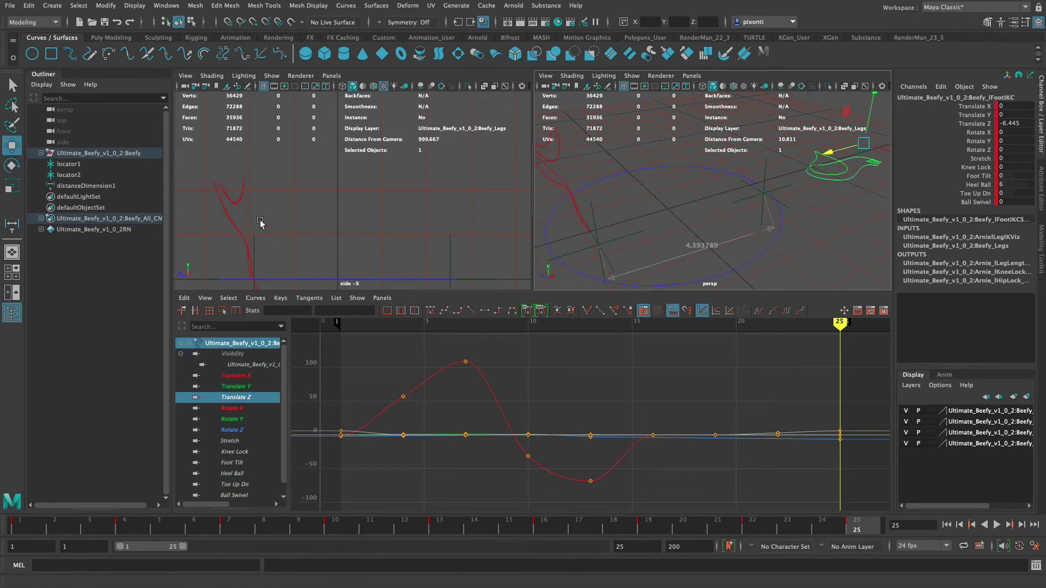
left_click(226, 229)
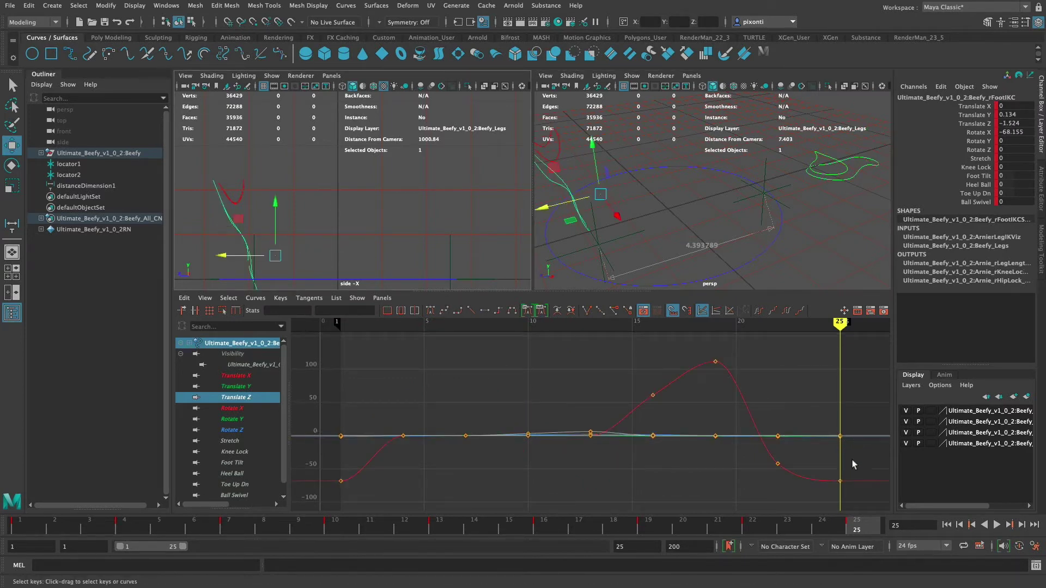
left_click(248, 398)
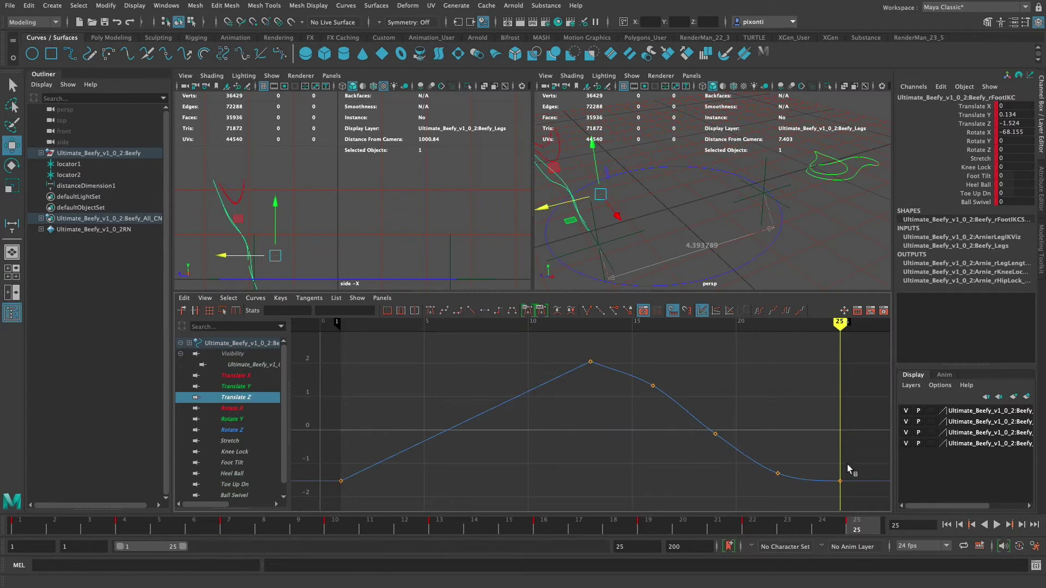
left_click_drag(849, 467, 826, 493)
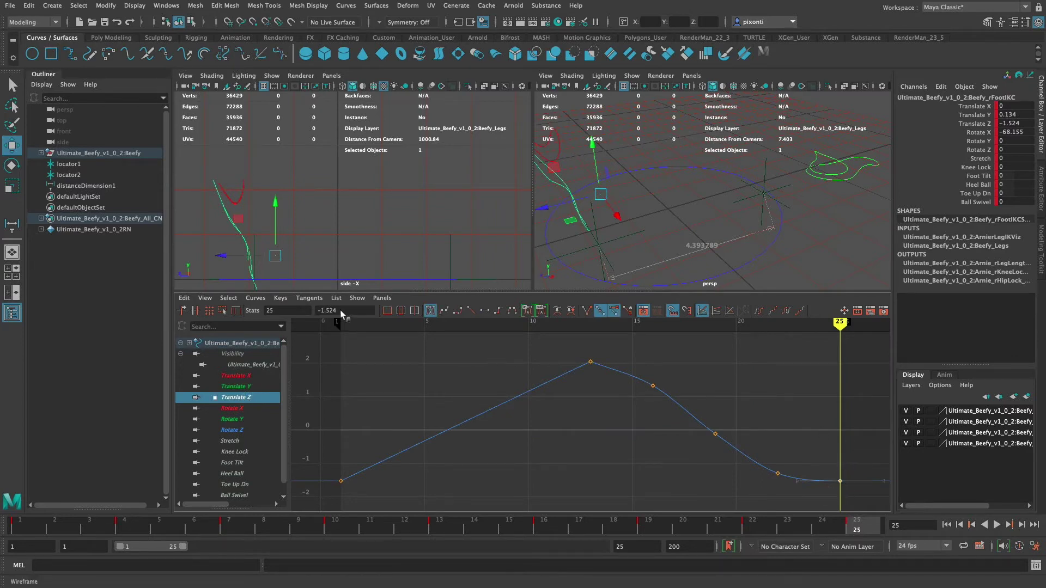
left_click(341, 311)
type("-")
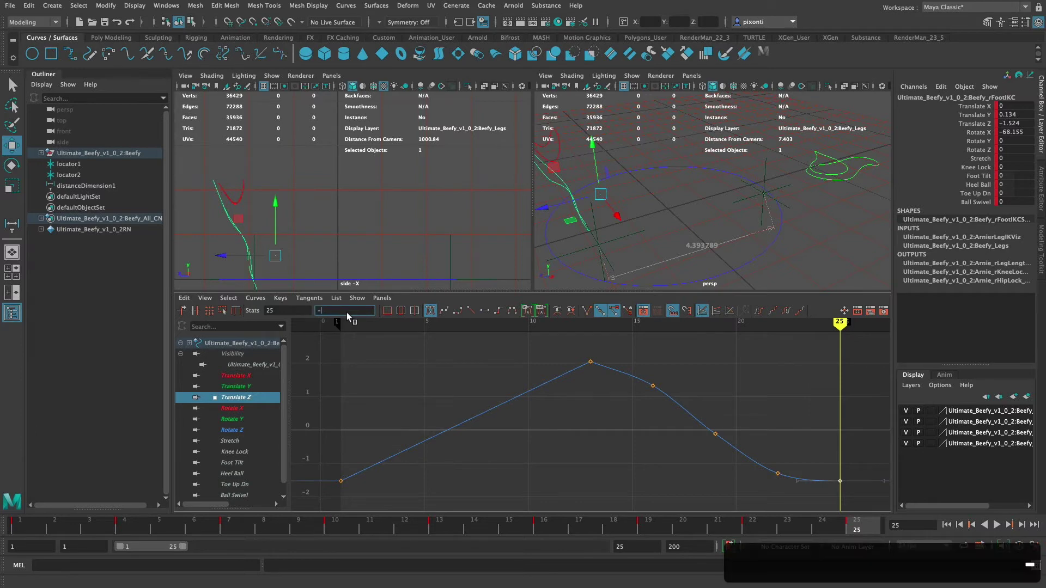
type("=")
type("4.394")
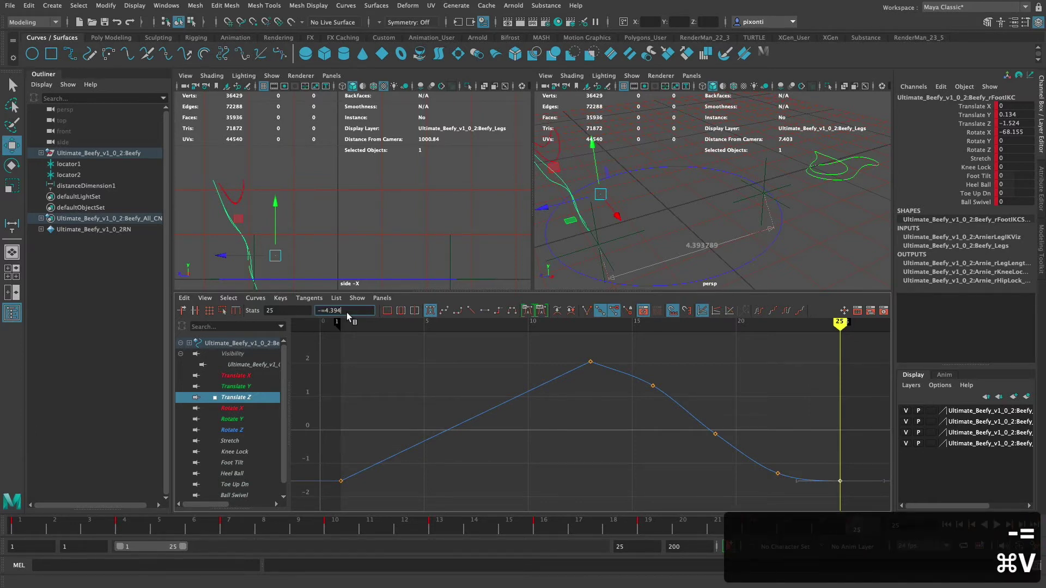
key("Return")
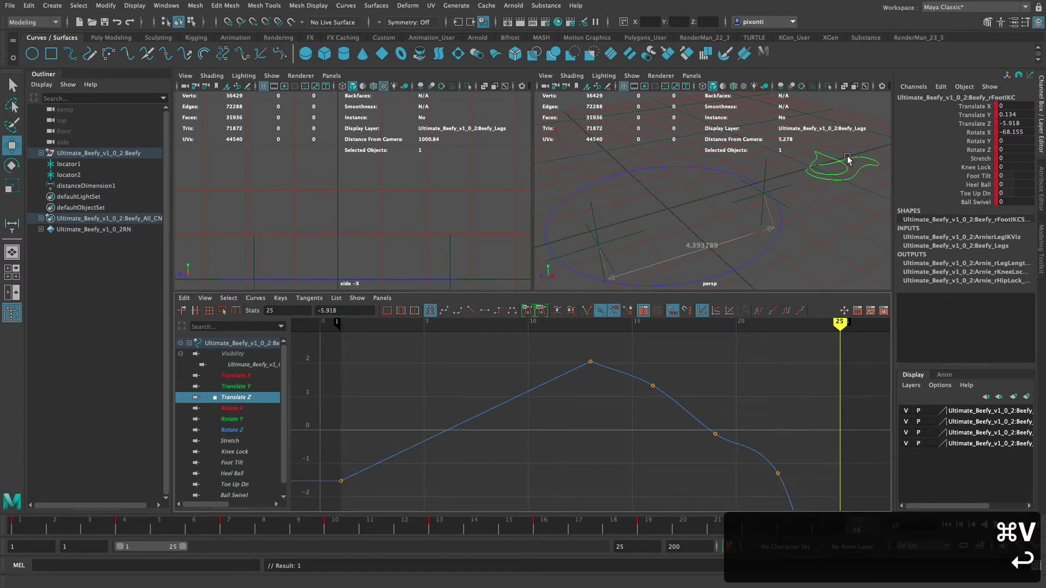
Isolate the left foot's Translate Z curve and offset its key at frame 25 using +=4.394
left_click(859, 169)
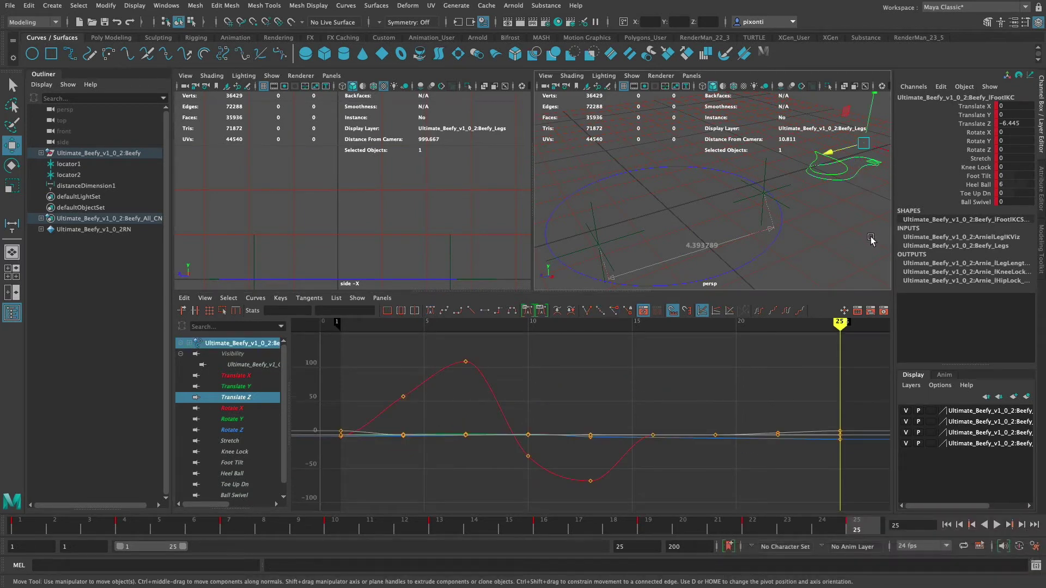
left_click(247, 398)
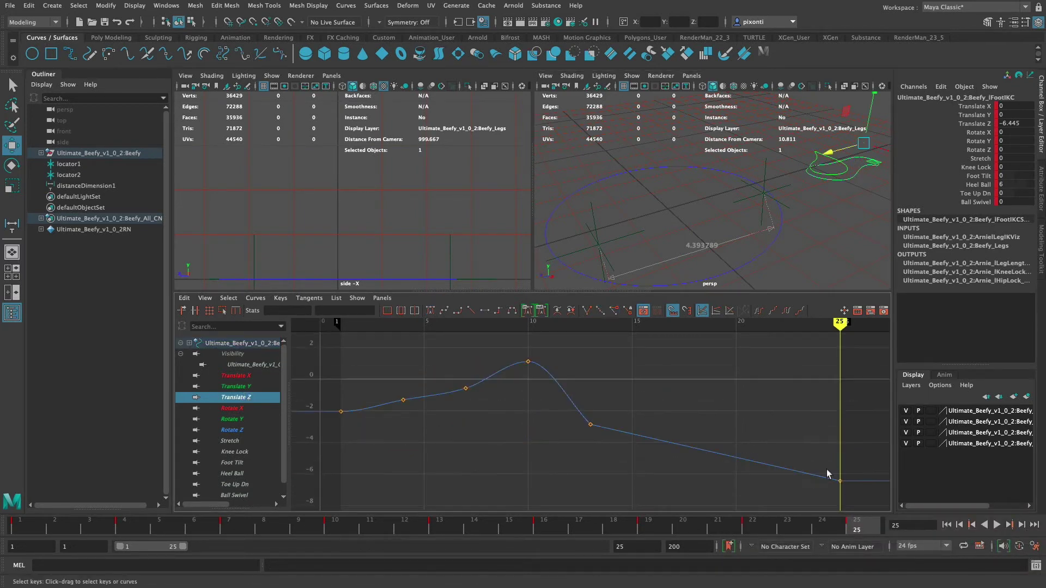
left_click_drag(821, 463, 851, 494)
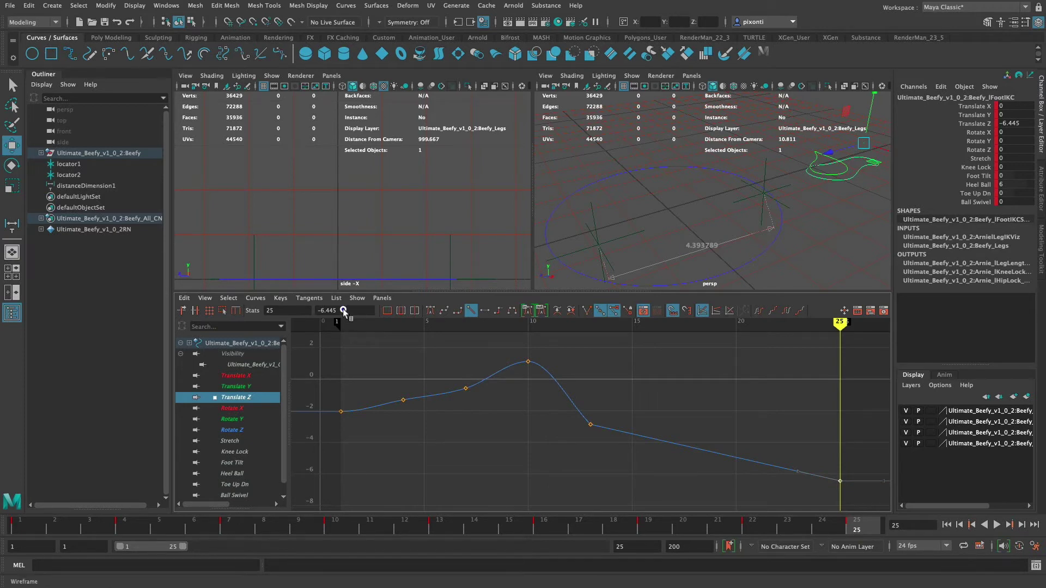
left_click(345, 311)
left_click_drag(348, 311, 310, 314)
type("+=")
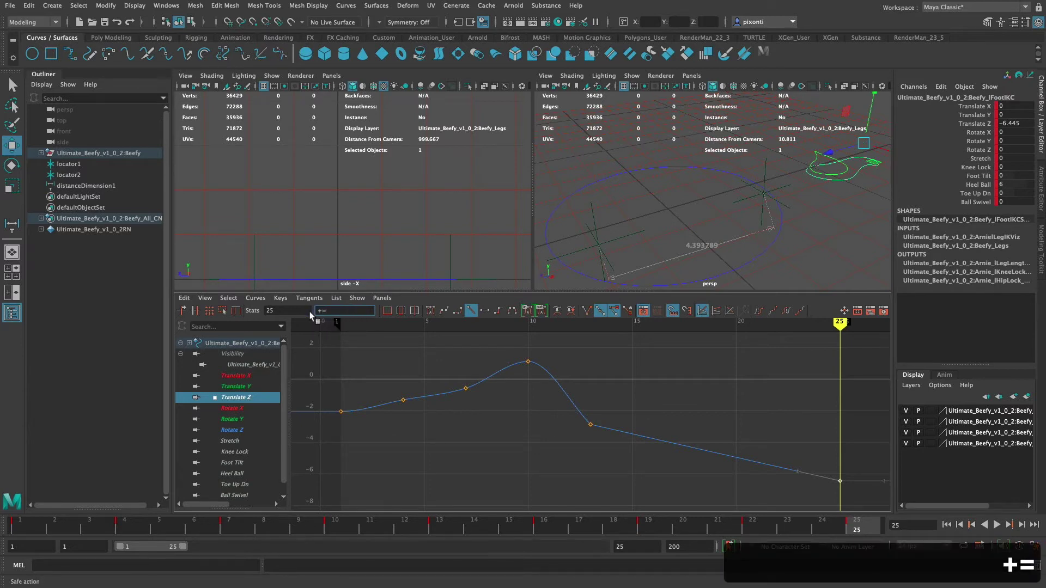
type("4.394")
key("Return")
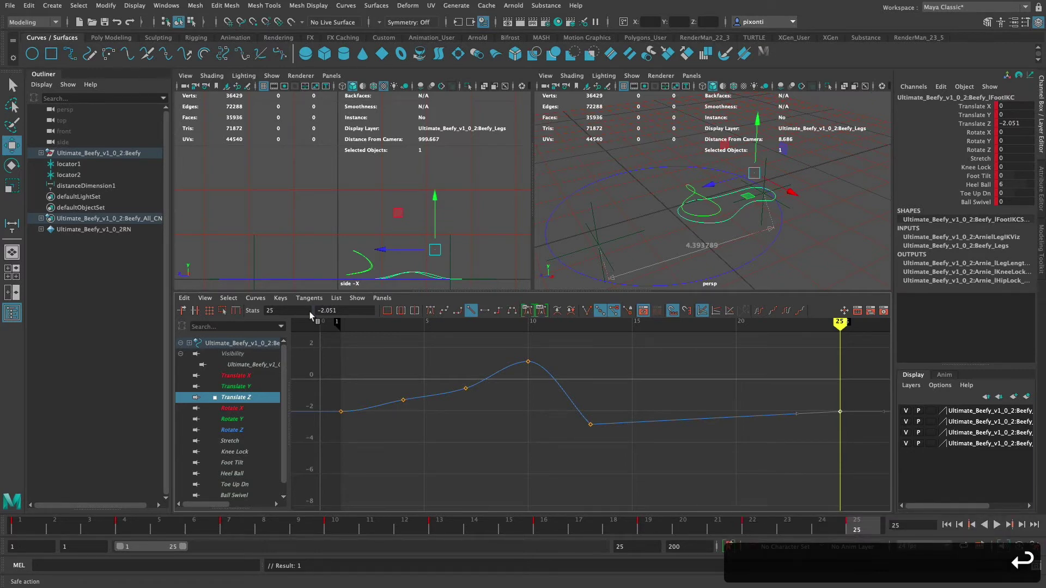
Add a second stride of 4.394 to the left foot's Translate Z key at frame 25
left_click_drag(351, 309, 307, 313)
type("+=")
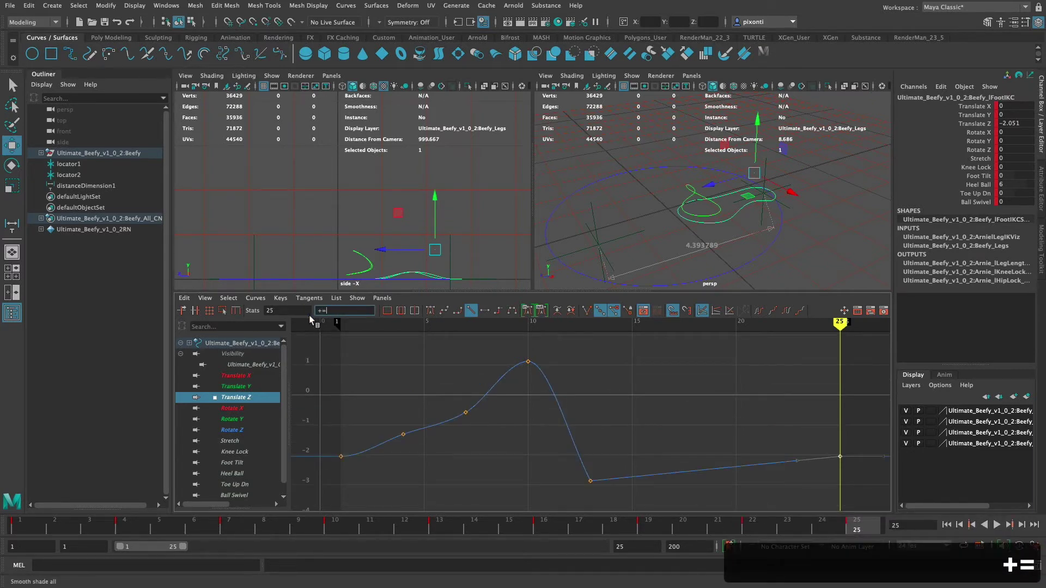
type("4.394")
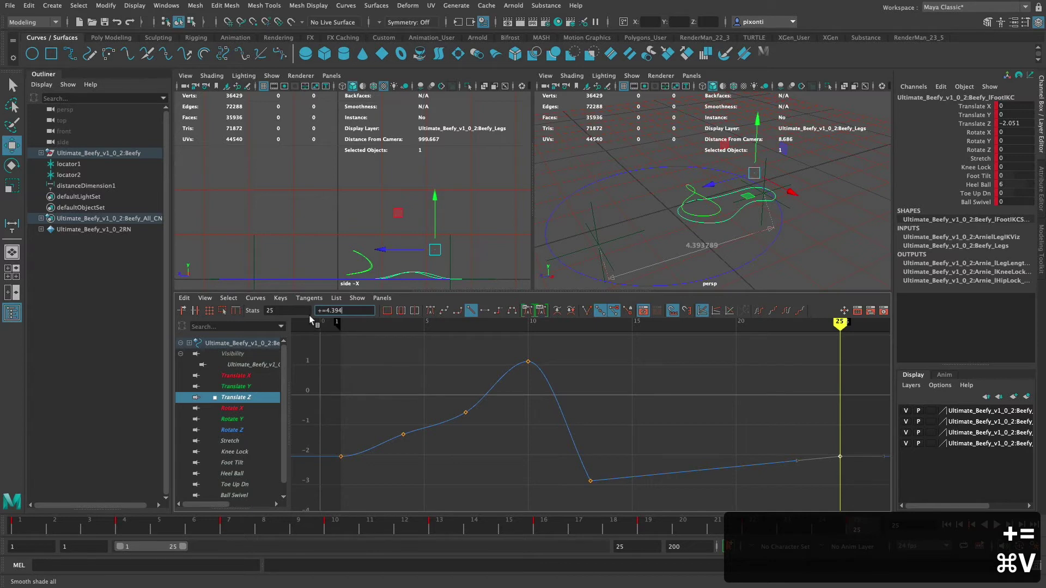
key("Return")
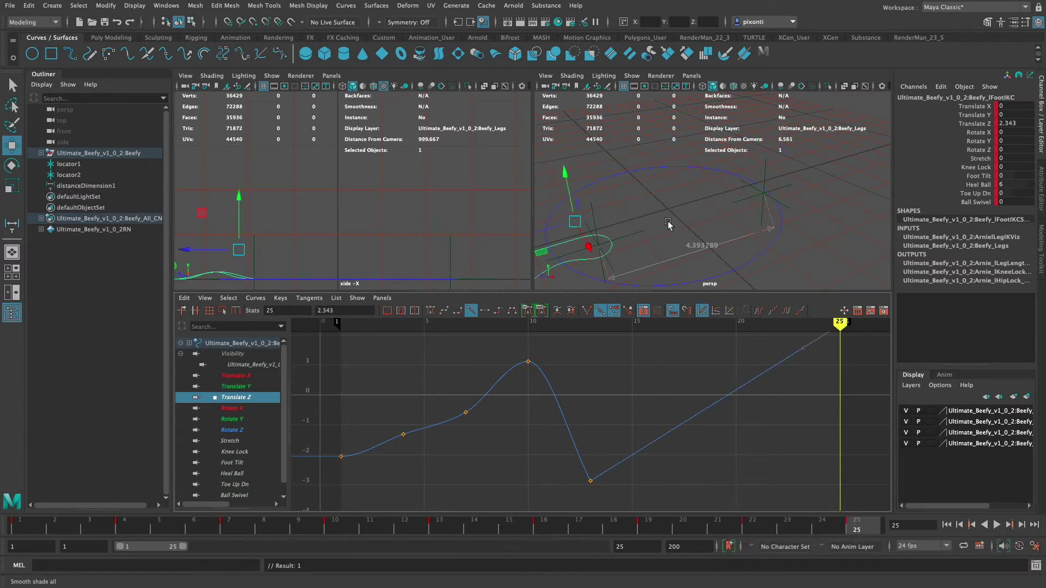
Go to frame 13 and offset the left foot's Translate Z key there using +=4.394
left_click(441, 525)
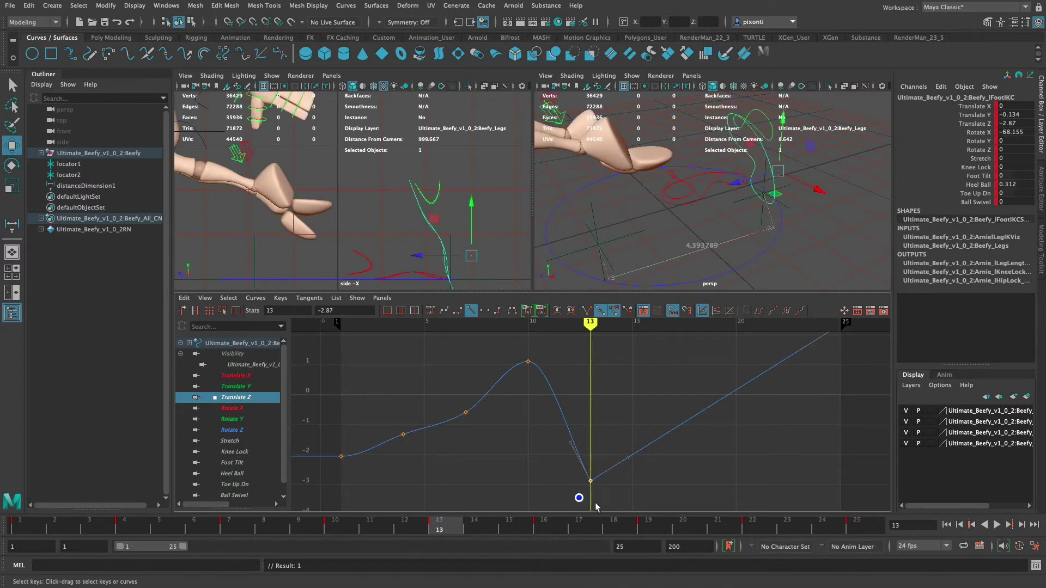
left_click_drag(344, 309, 305, 310)
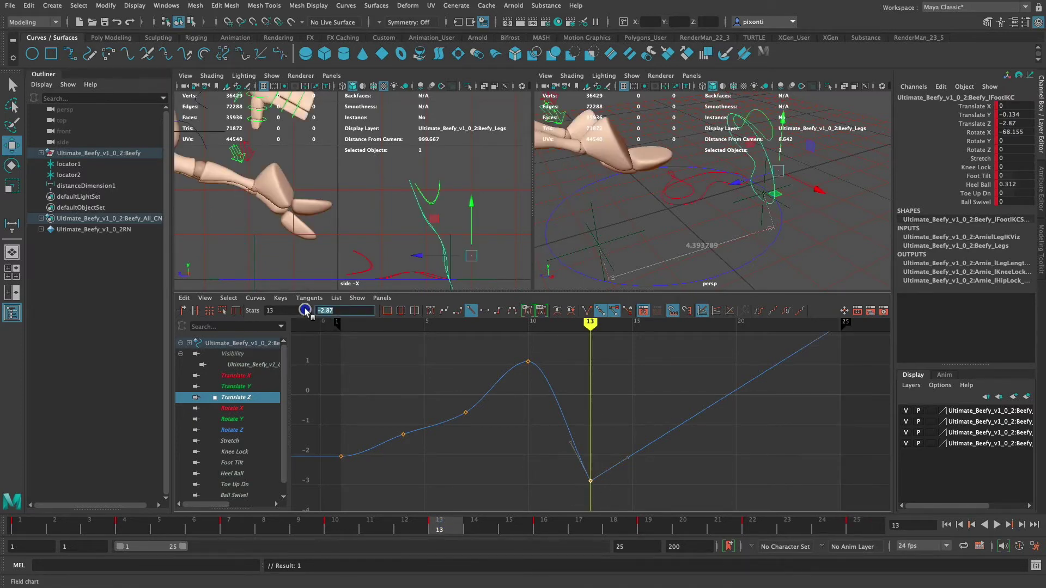
type("+=4.394")
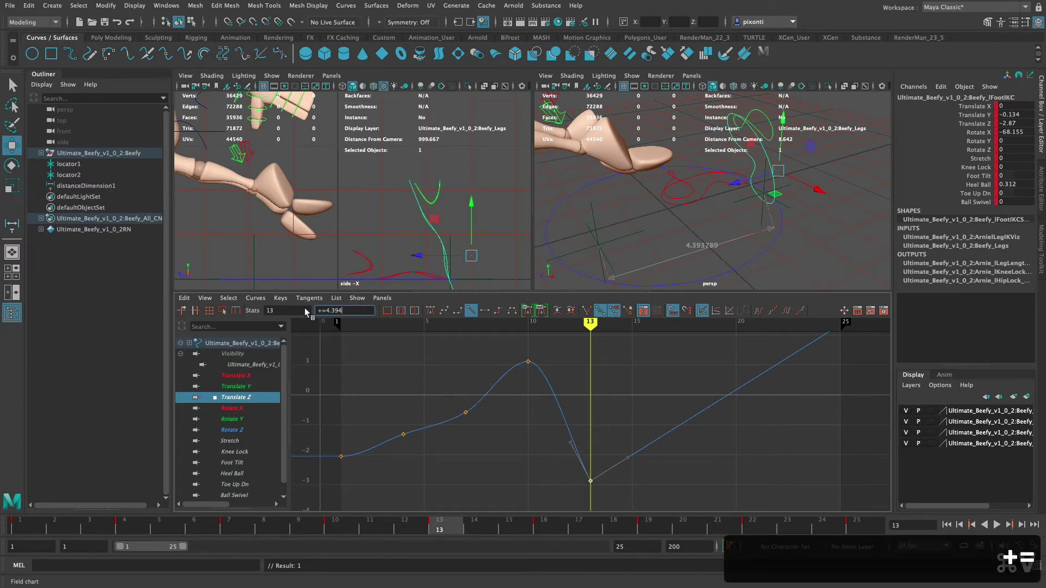
type("4.394")
key("Return")
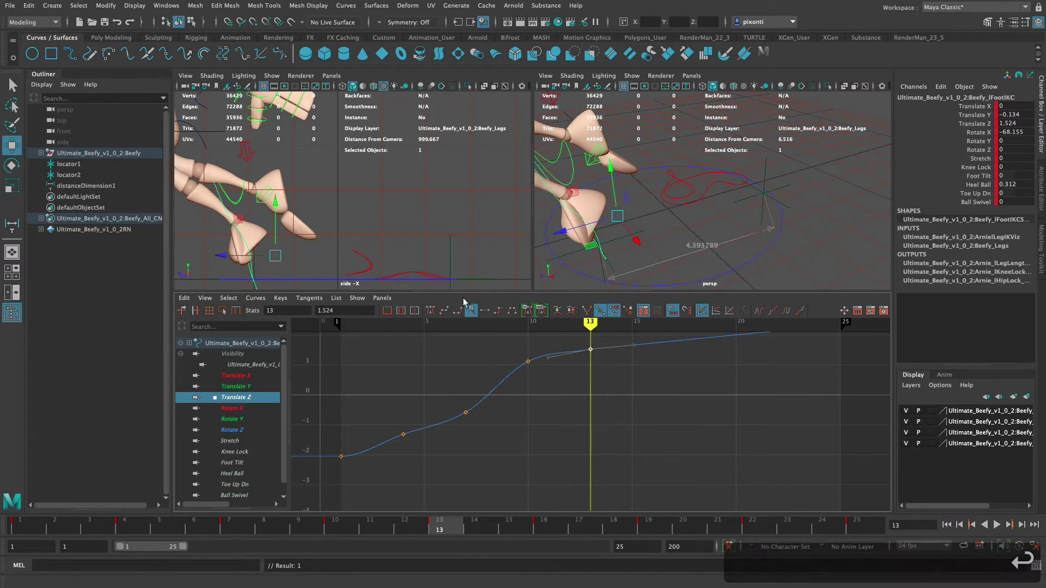
Isolate the right foot's Translate Z curve and offset its key at frame 13 using -=4.394
left_click(398, 275)
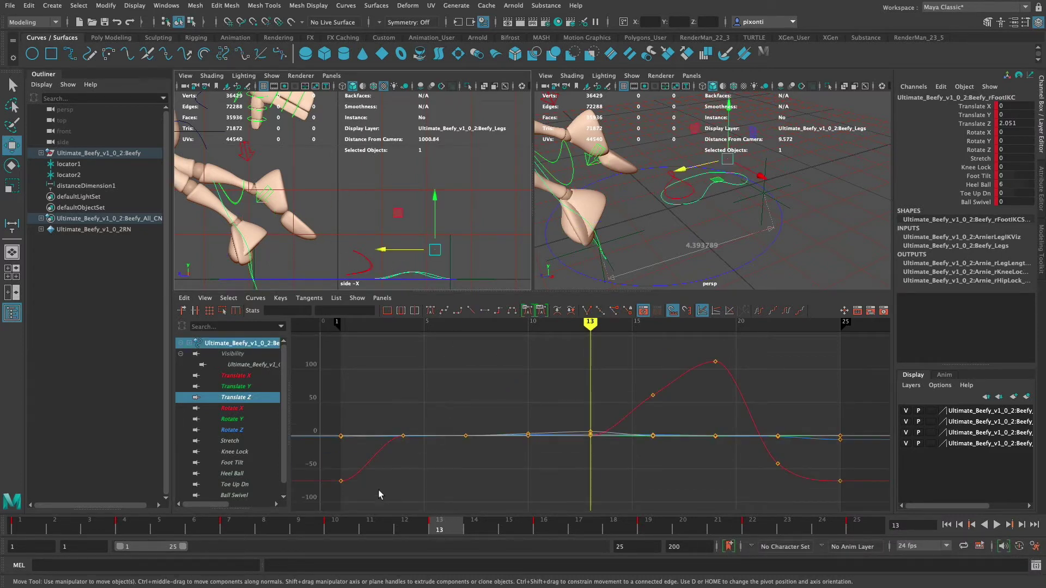
left_click(250, 398)
left_click_drag(582, 354, 606, 388)
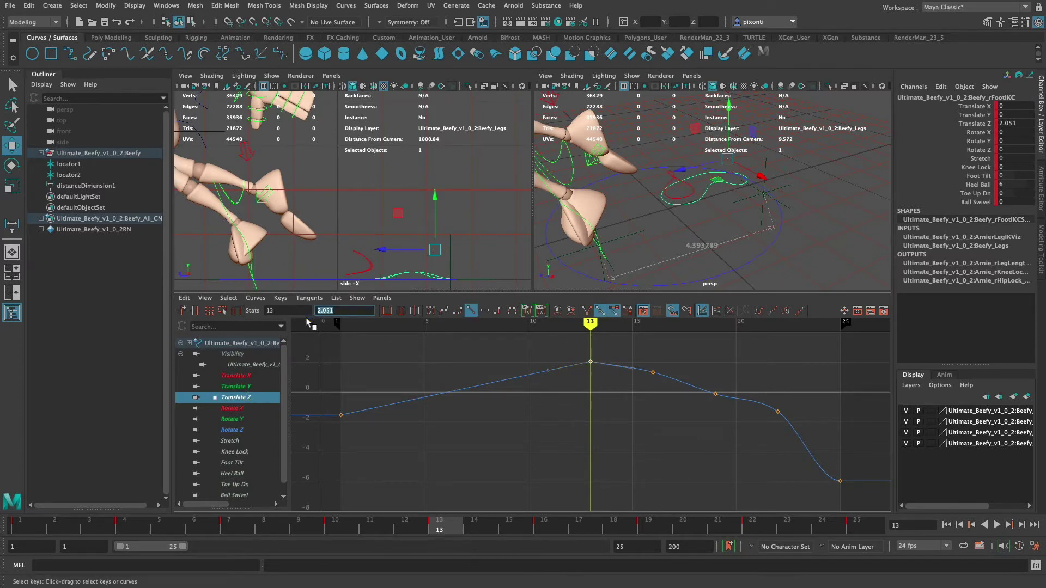
type("-=")
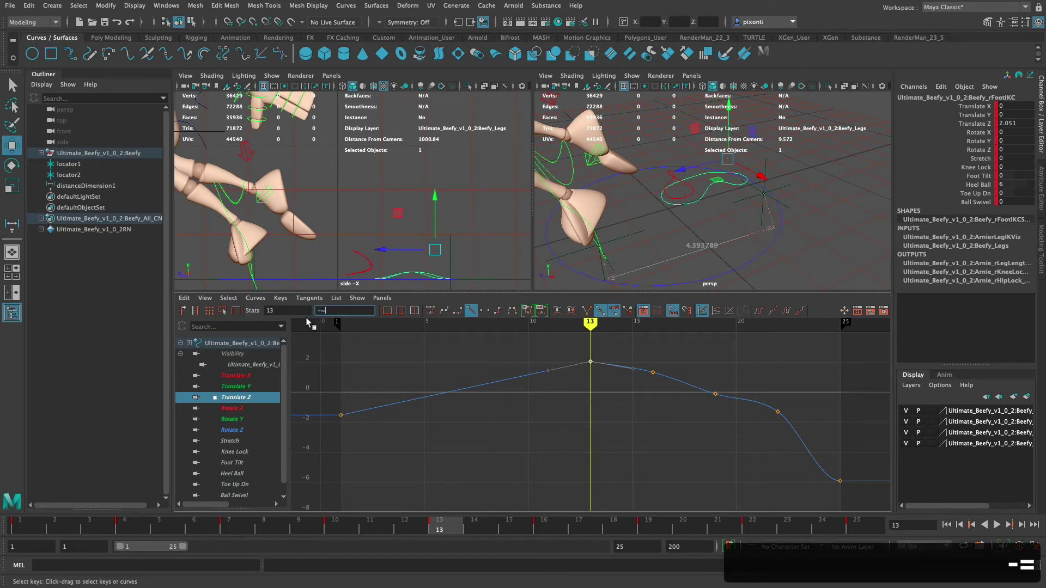
type("2.343")
key("Return")
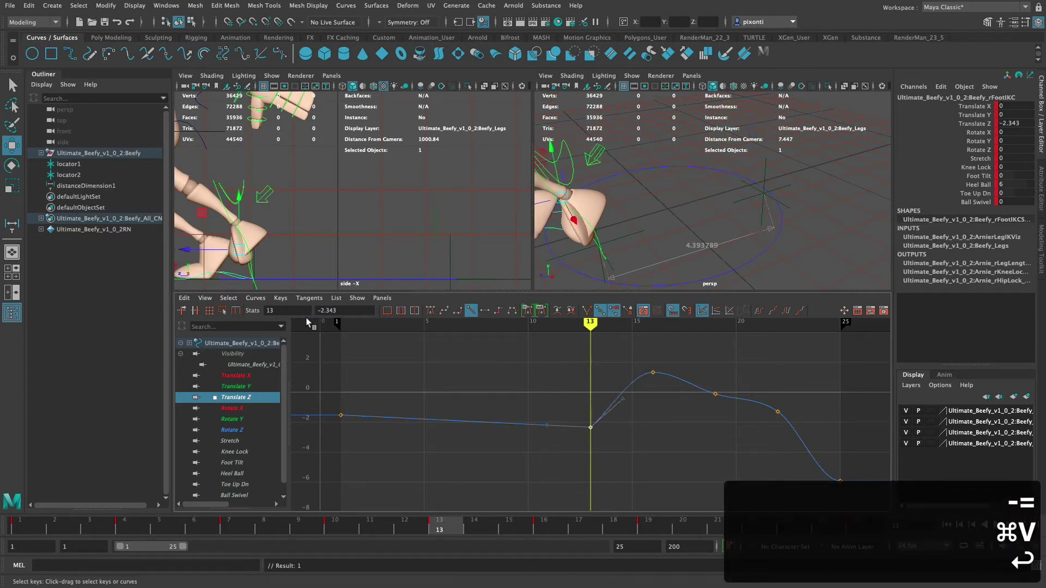
Reselect the left foot, add another 4.394 to its Translate Z key at frame 13, and clear the selection
middle_click_drag(316, 205, 496, 202, "alt")
middle_click_drag(403, 212, 448, 214, "alt")
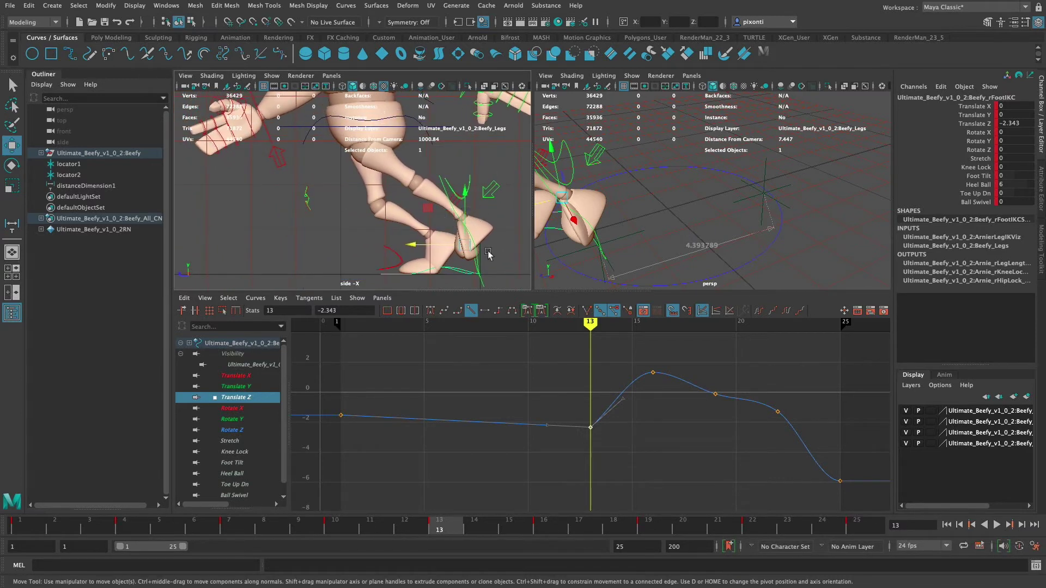
left_click(477, 265)
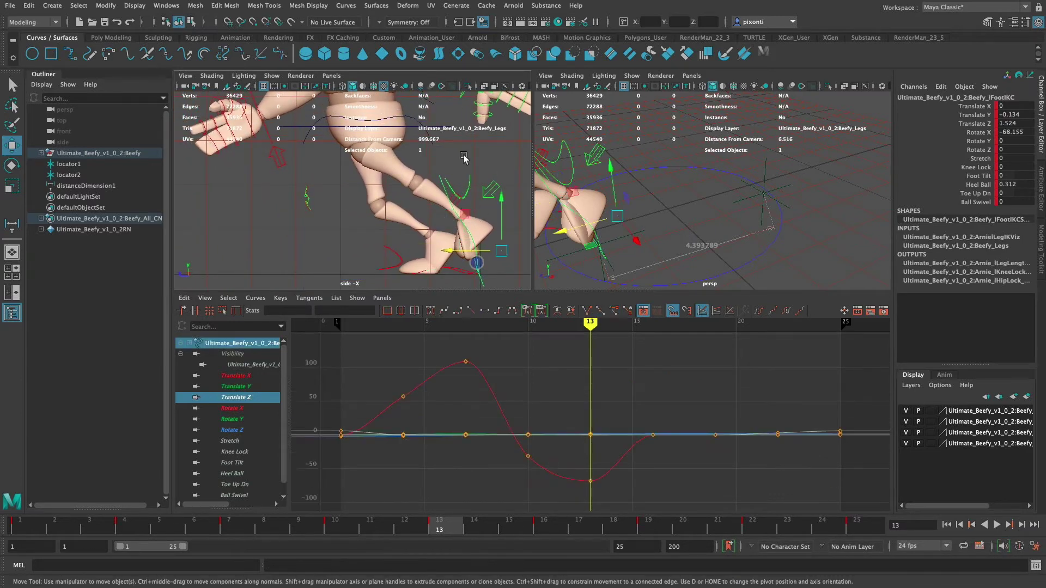
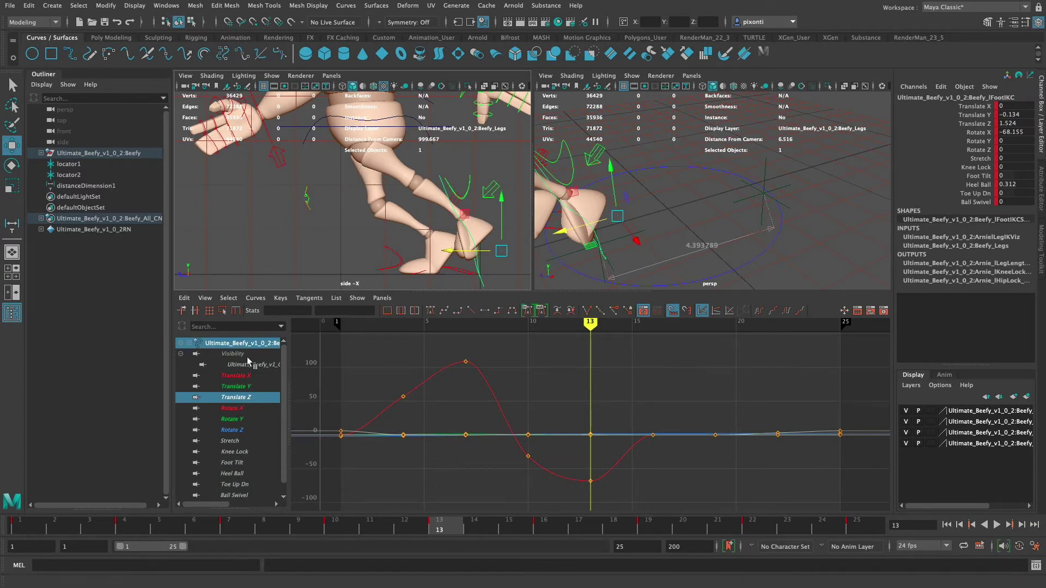
left_click(240, 399)
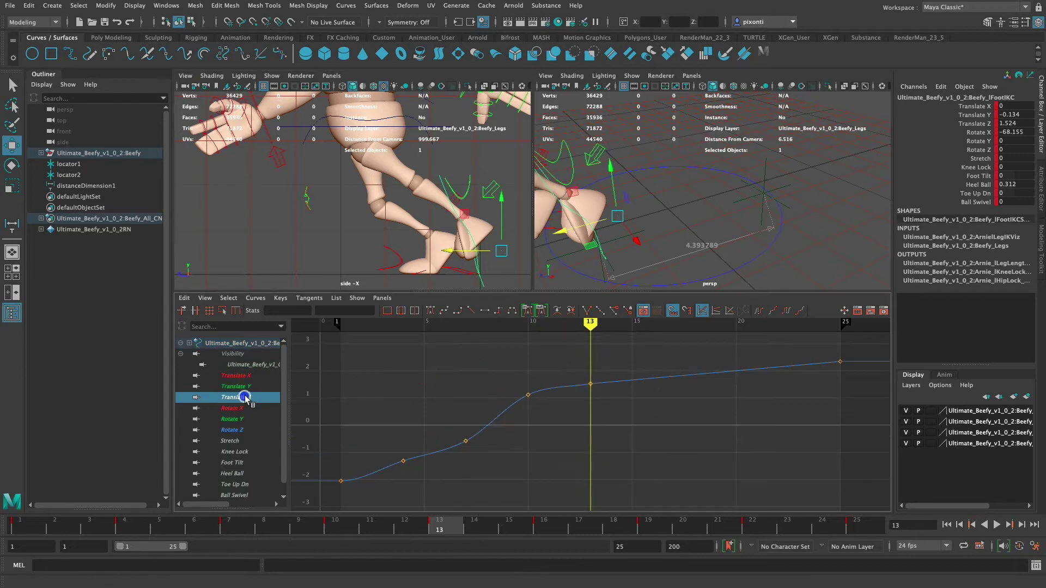
left_click_drag(580, 369, 612, 431)
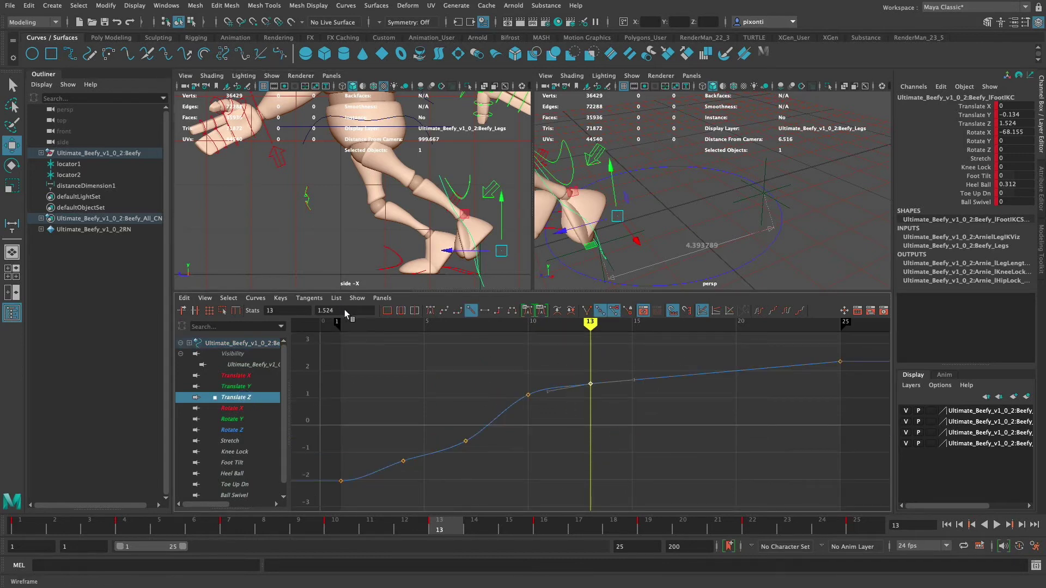
left_click_drag(344, 310, 305, 307)
type("+4.394")
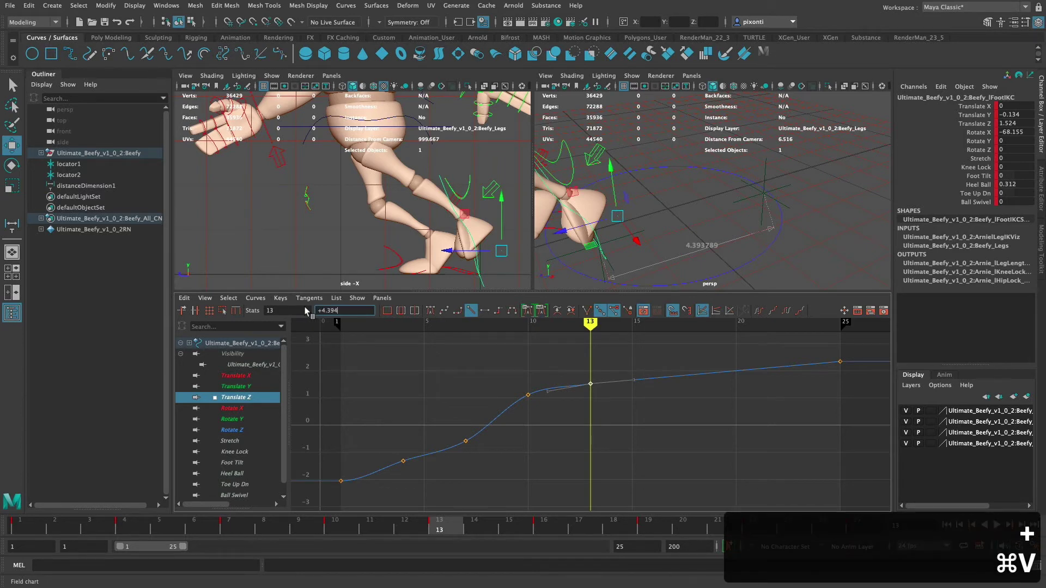
key("Left")
key("Left")
key("Left")
key("Left")
key("Left")
type("=")
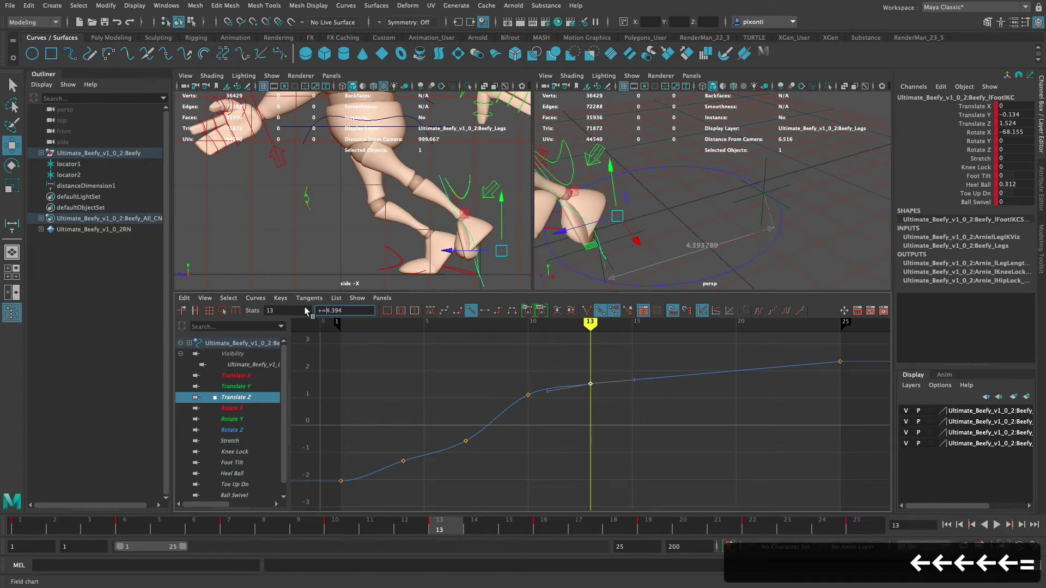
key("Return")
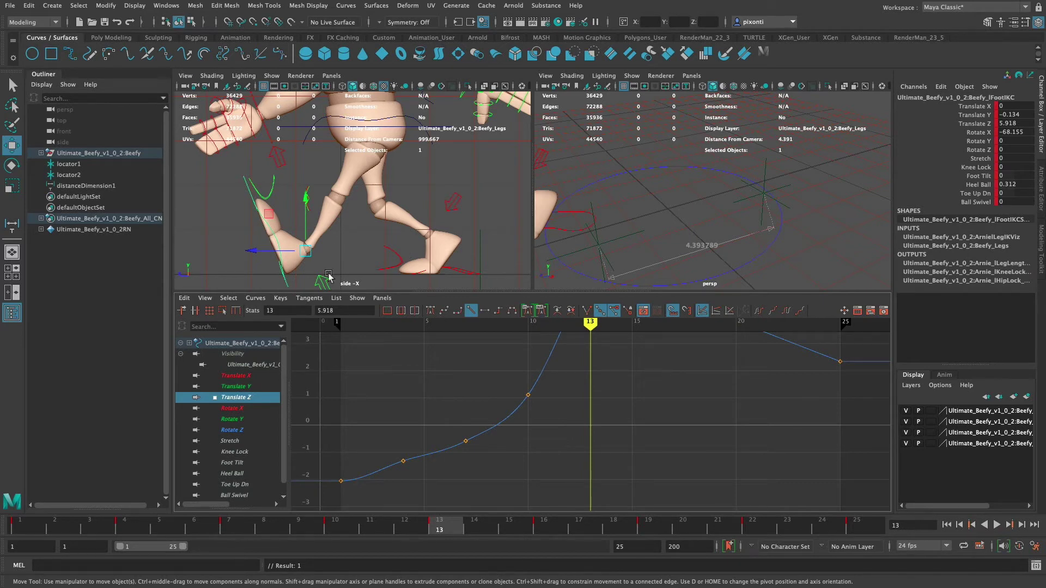
left_click(435, 172)
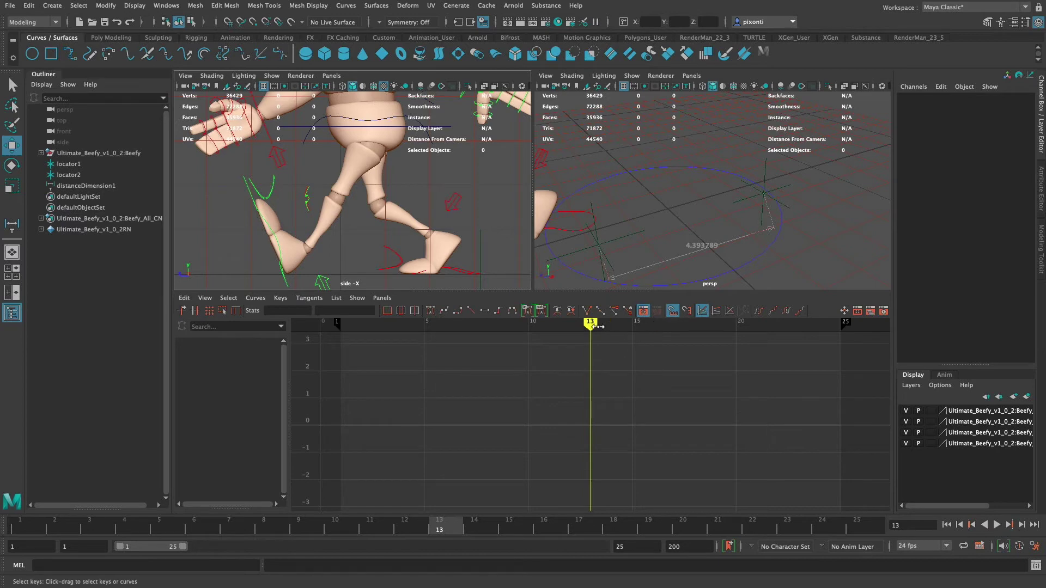
Select both knee controls and check their forward travel against the character's poses at frames 1, 13 and 25
left_click(306, 199)
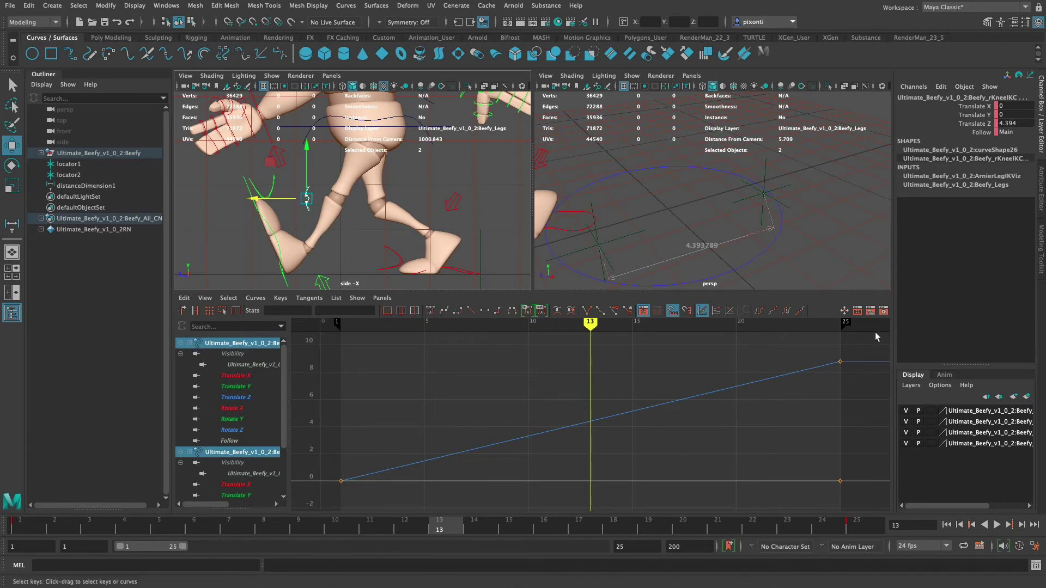
left_click(868, 531)
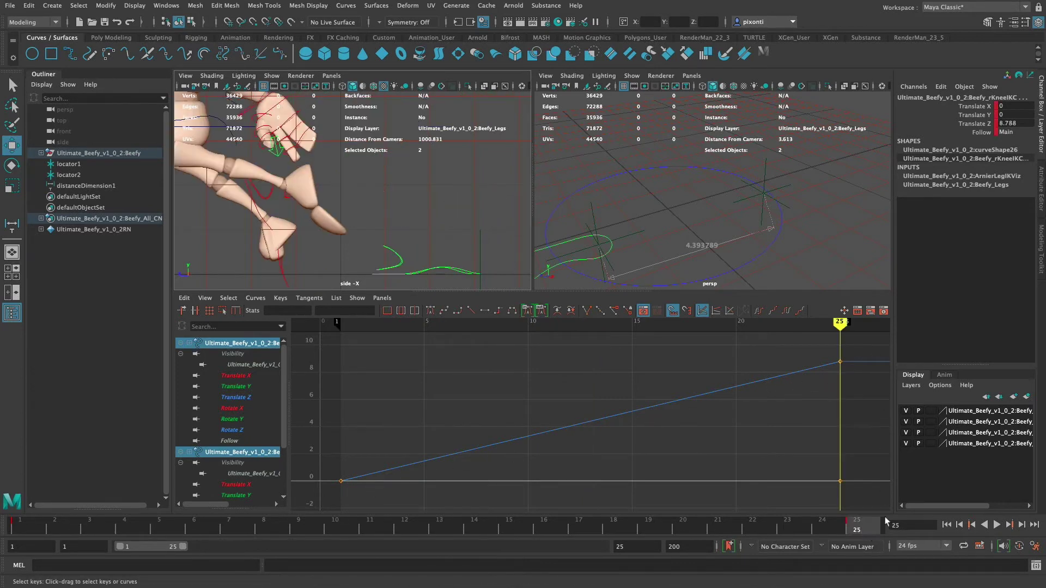
left_click(27, 527)
left_click(435, 528)
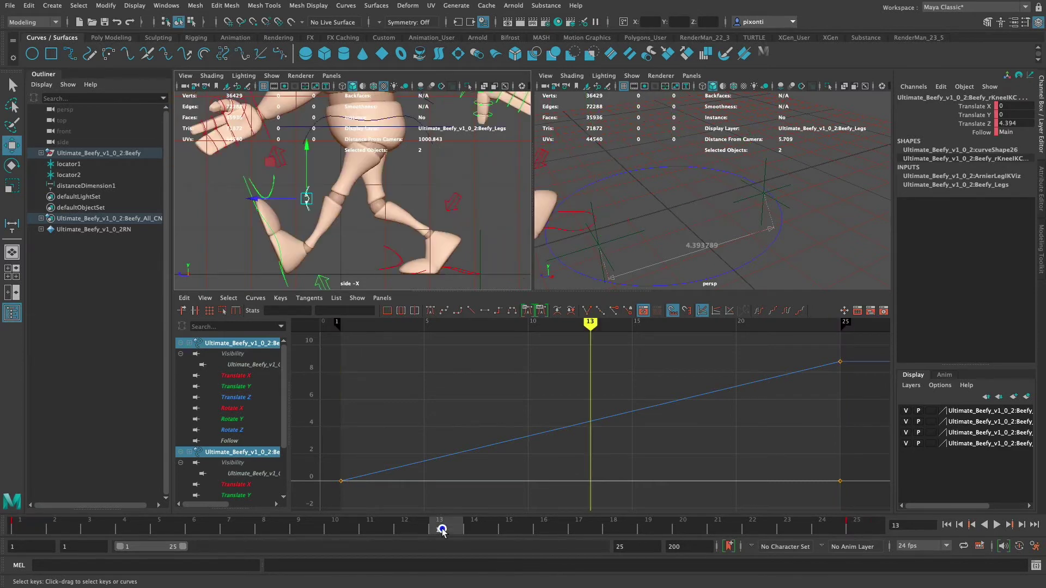
left_click(24, 528)
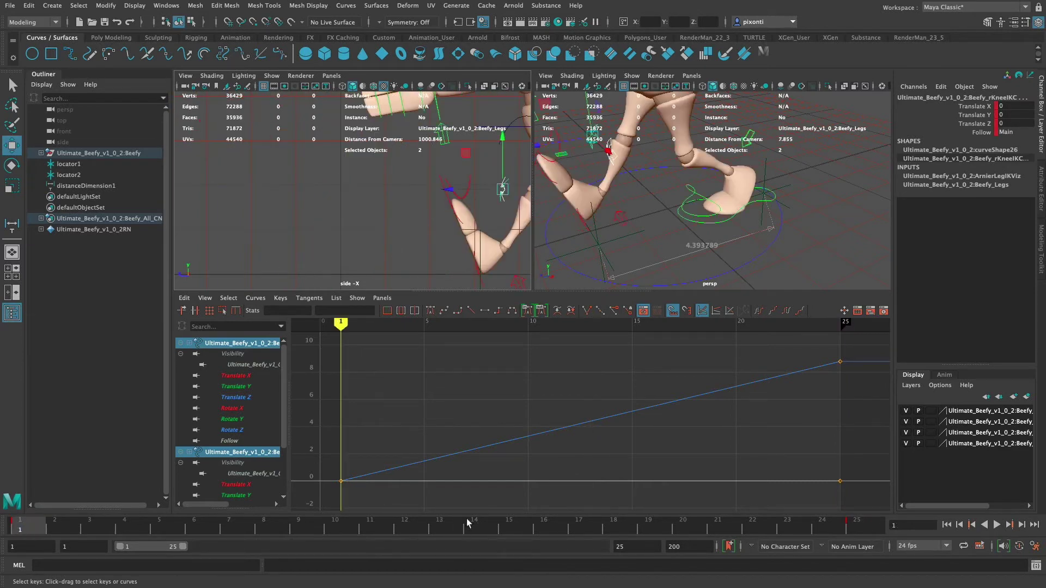
left_click(440, 527)
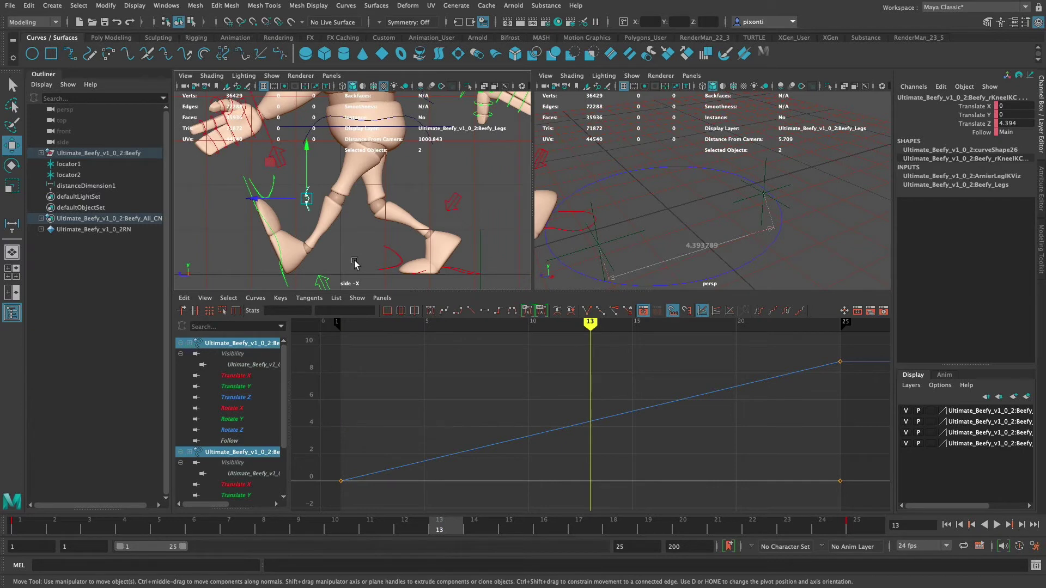
Go to frame 25, isolate the left foot's Translate Z curve, and offset its key there using +=4.394
left_click(864, 528)
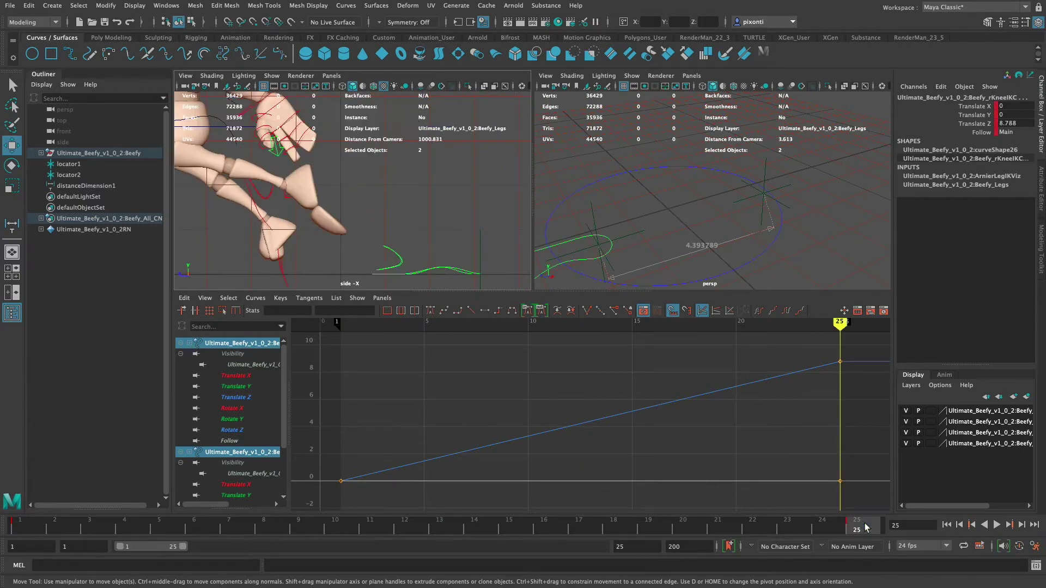
left_click_drag(621, 229, 690, 244, "alt")
left_click(714, 186)
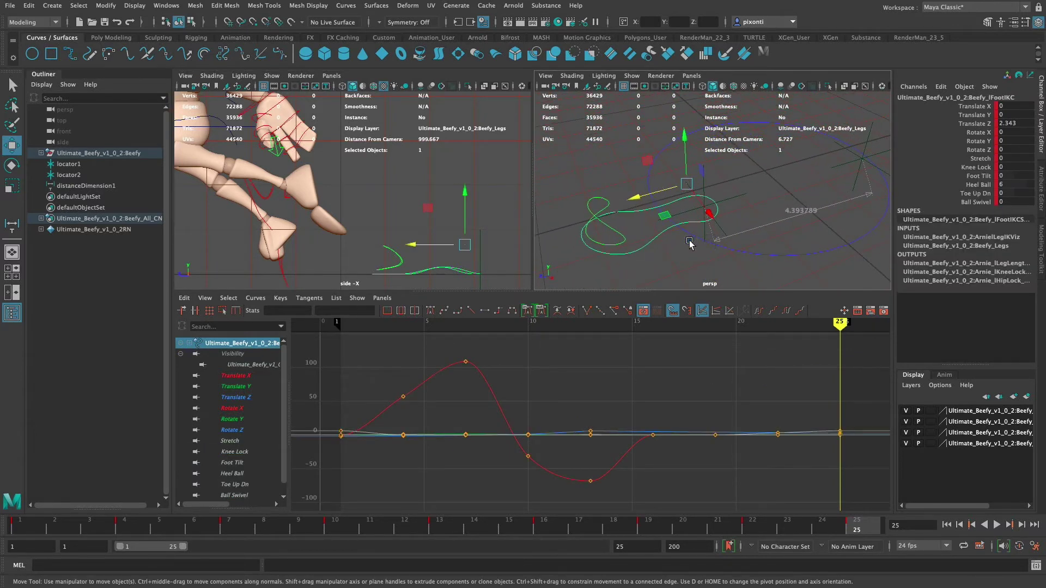
left_click(247, 397)
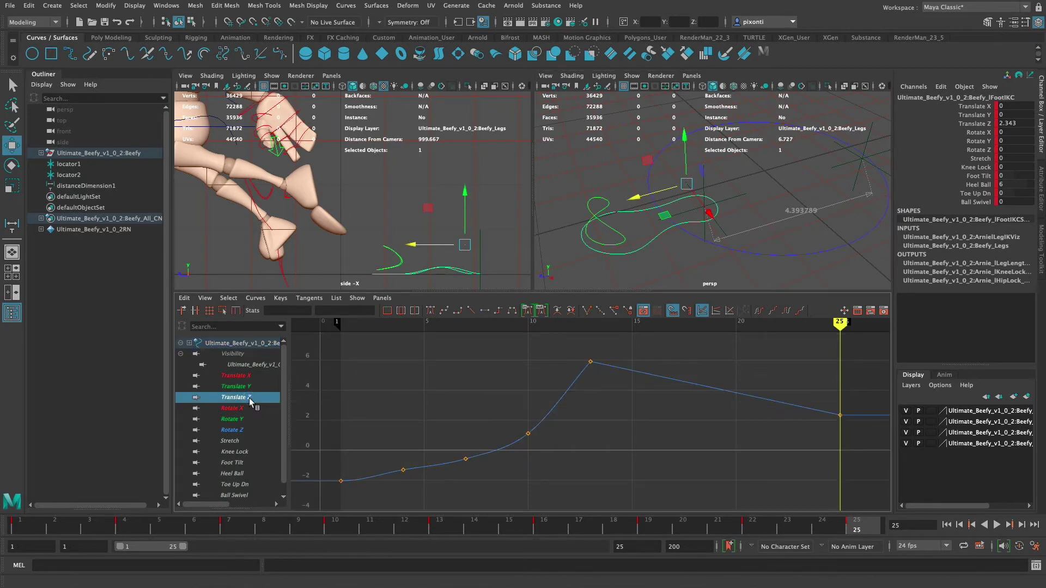
left_click_drag(819, 455, 845, 412)
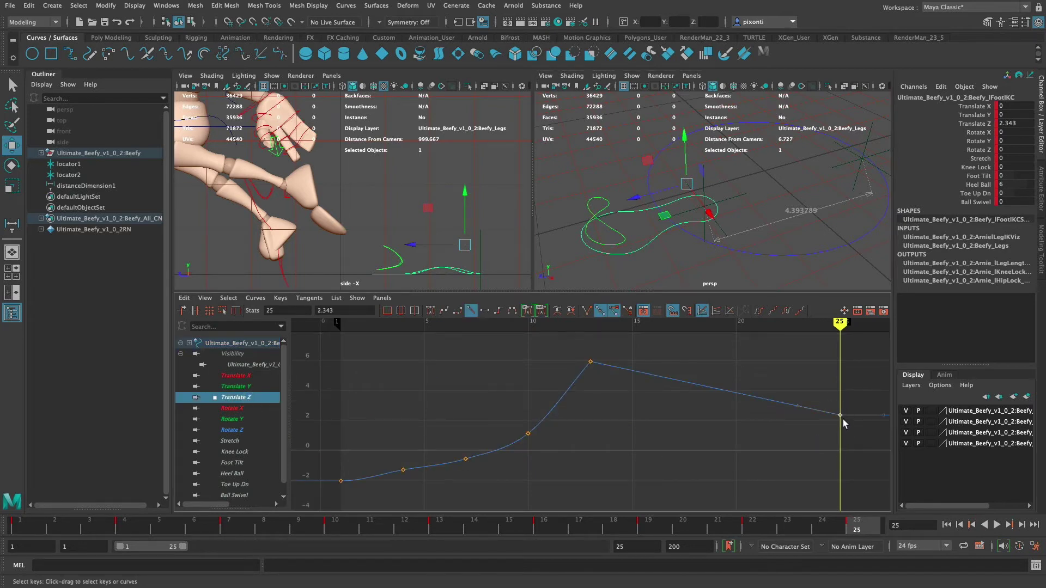
left_click(338, 311)
left_click_drag(338, 318, 303, 319)
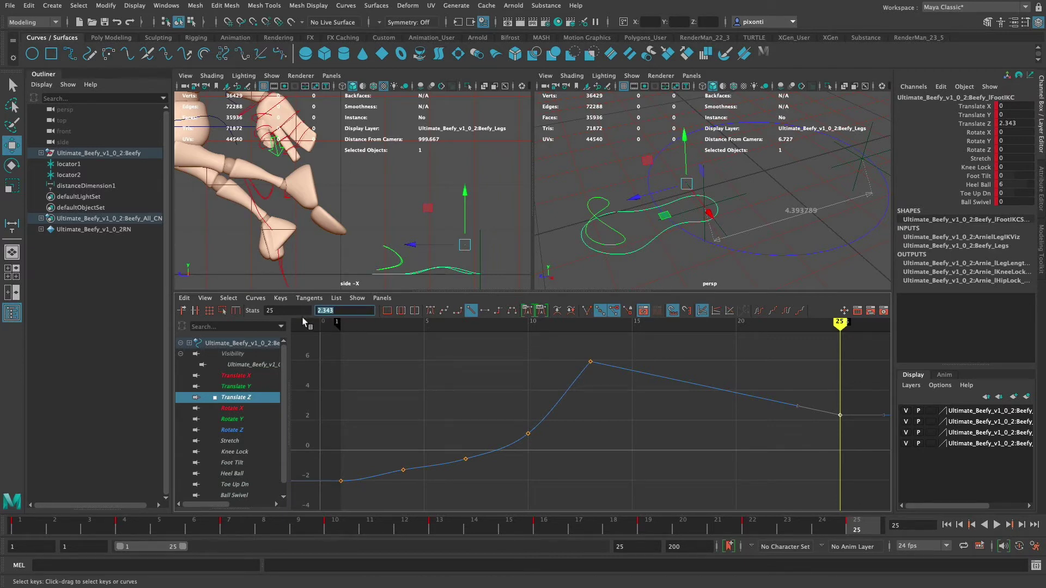
type("+=")
type("4.394")
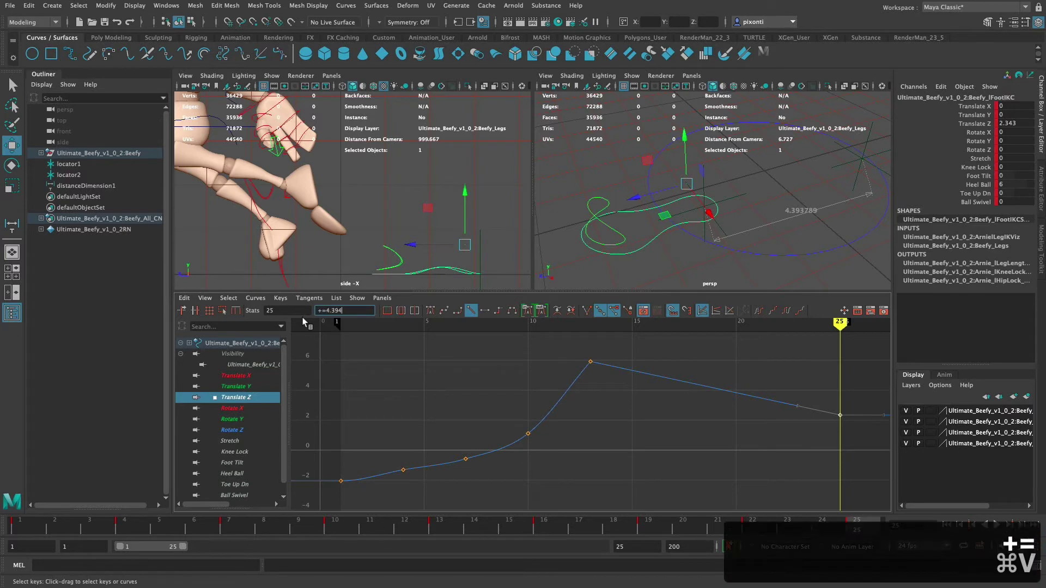
key("Return")
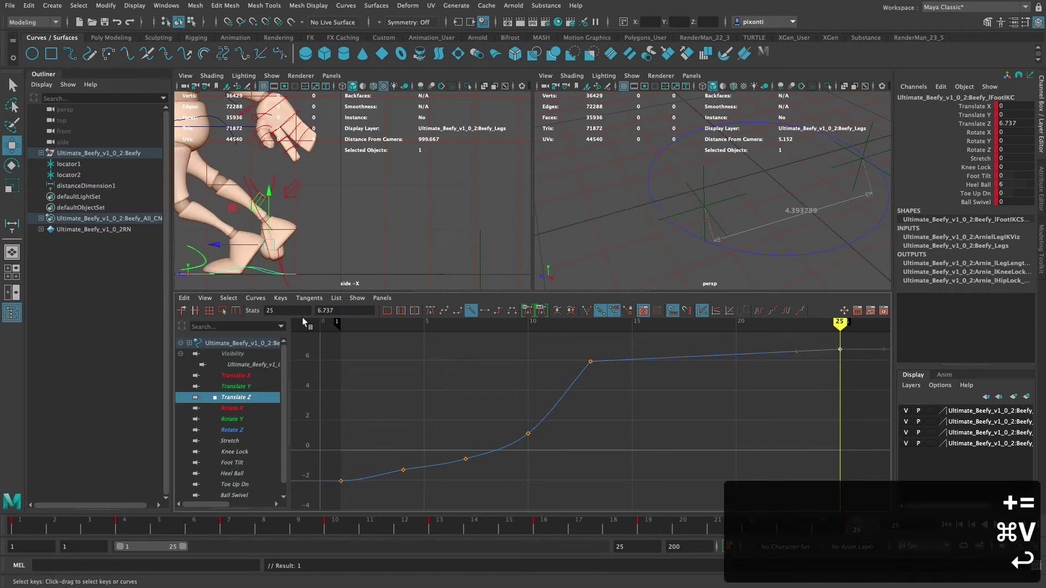
left_click(852, 340)
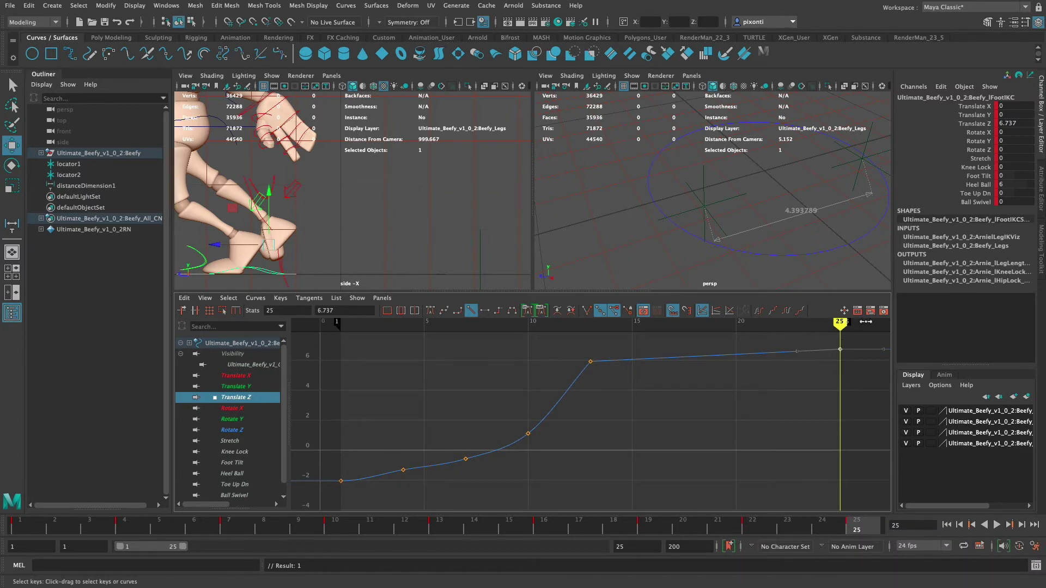
Select the right foot control, isolate its Translate Z curve, and offset the key at frame 25 using -=4.394
middle_click_drag(728, 207, 757, 199, "alt")
left_click_drag(730, 175, 688, 209, "alt")
left_click(632, 239)
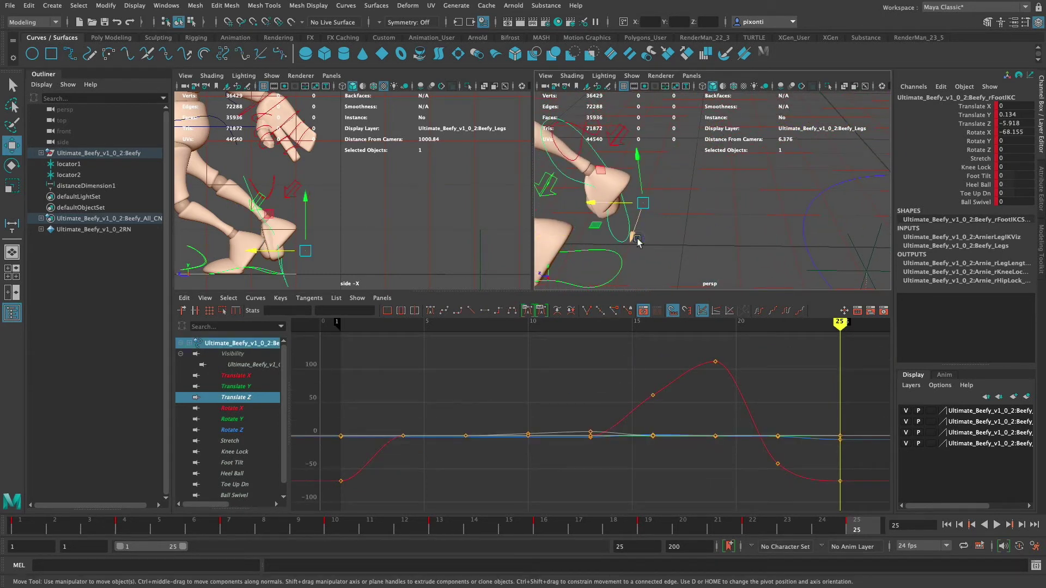
left_click(248, 398)
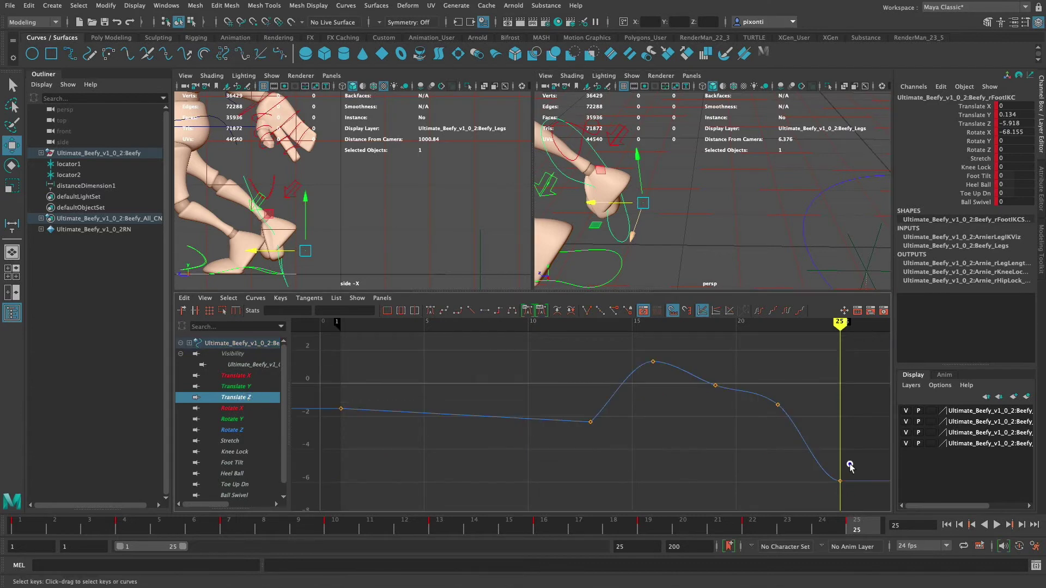
left_click_drag(824, 494, 847, 493)
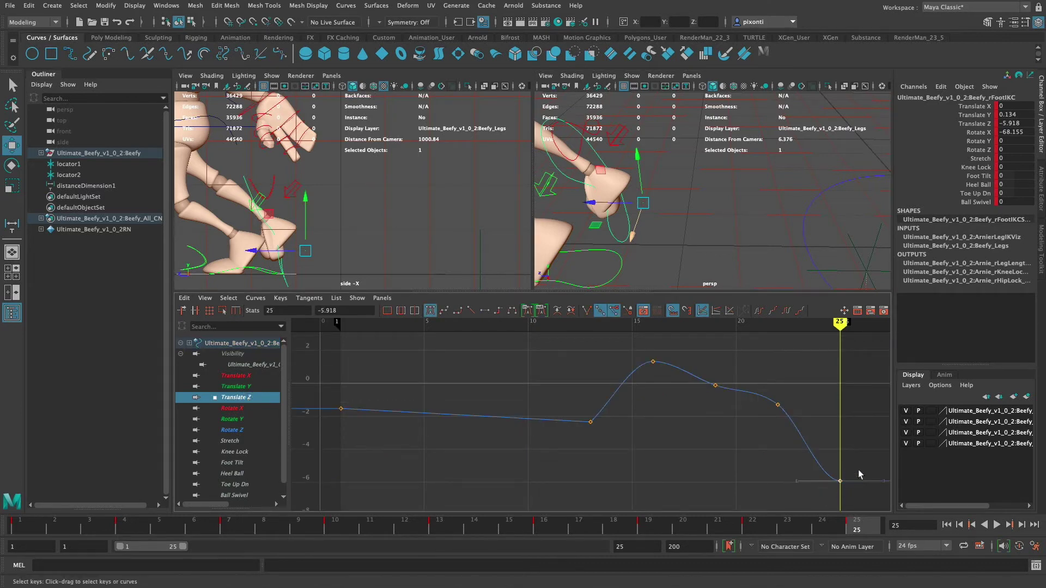
left_click(335, 310)
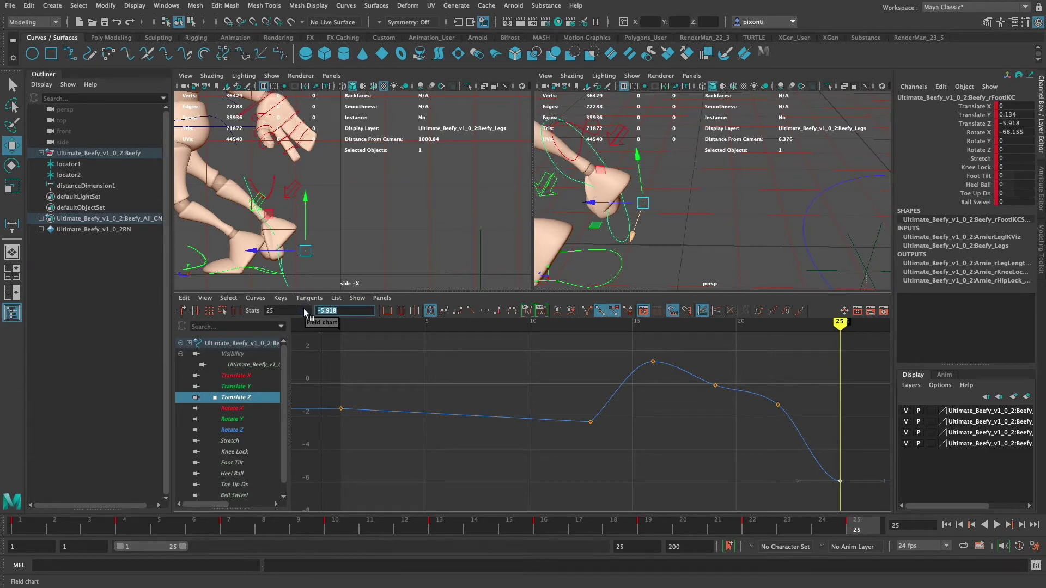
type("-=")
type("10.312")
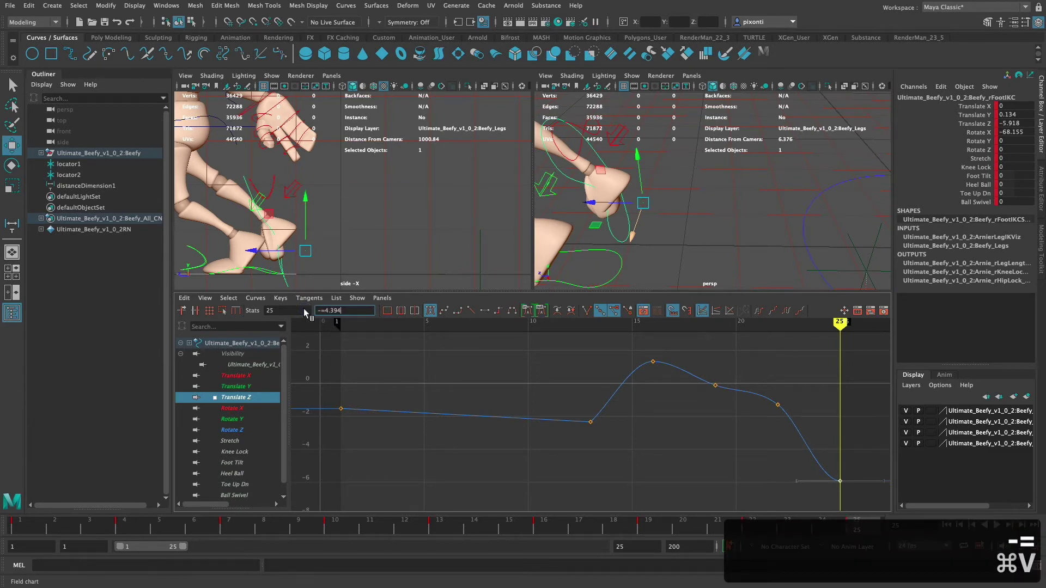
key("Return")
Compare the full character's poses at frames 1, 13 and 25 in the side view, and play back the walk
middle_click_drag(322, 222, 484, 219, "alt")
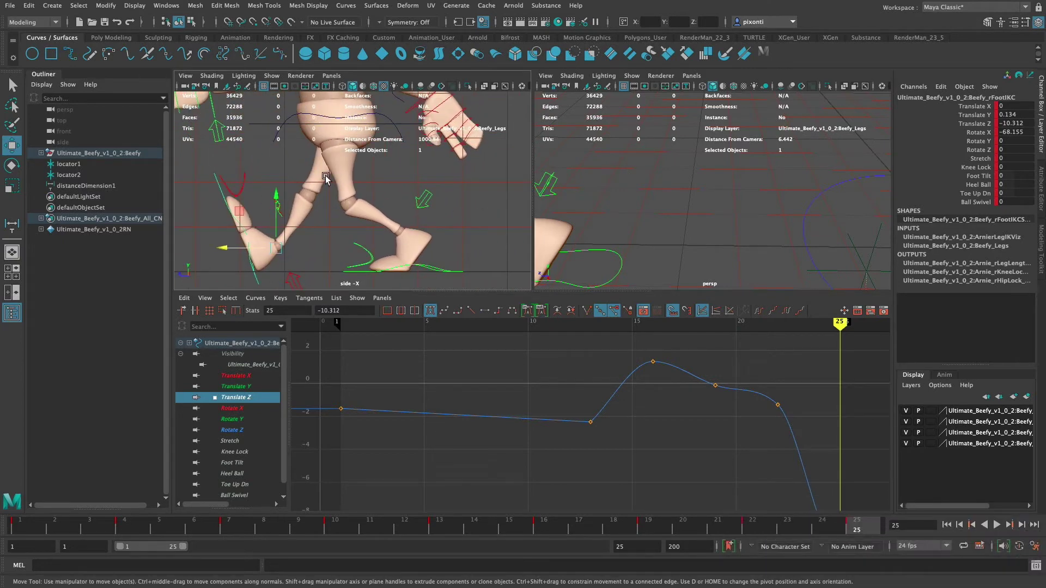
right_click_drag(327, 207, 309, 252, "alt")
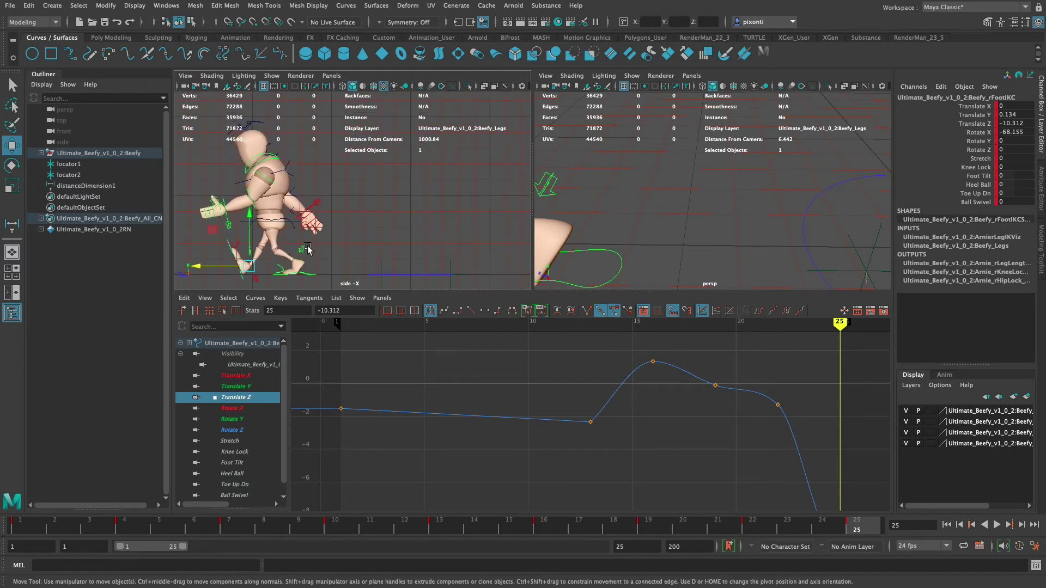
left_click(448, 526)
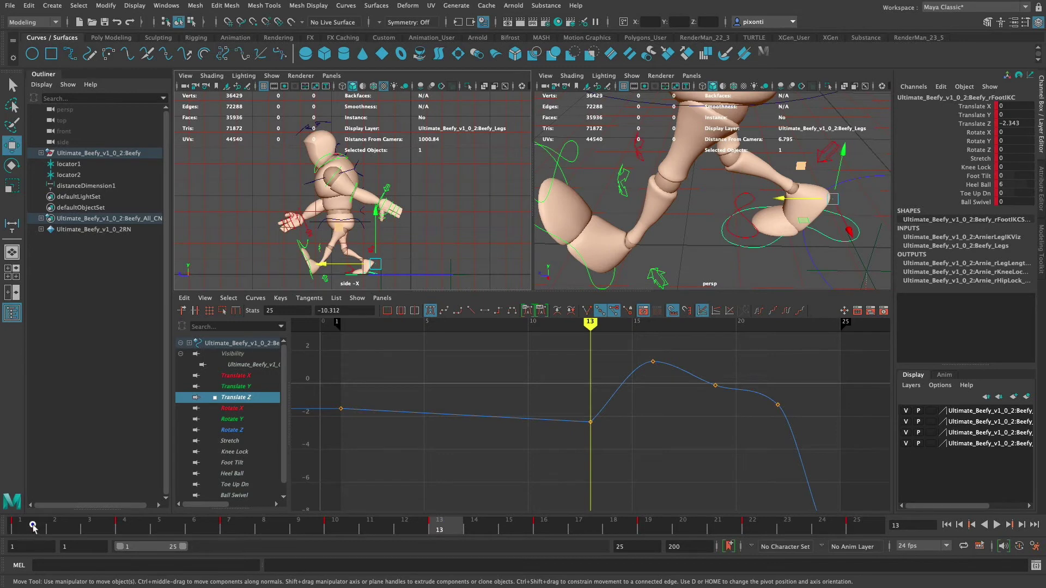
left_click(34, 526)
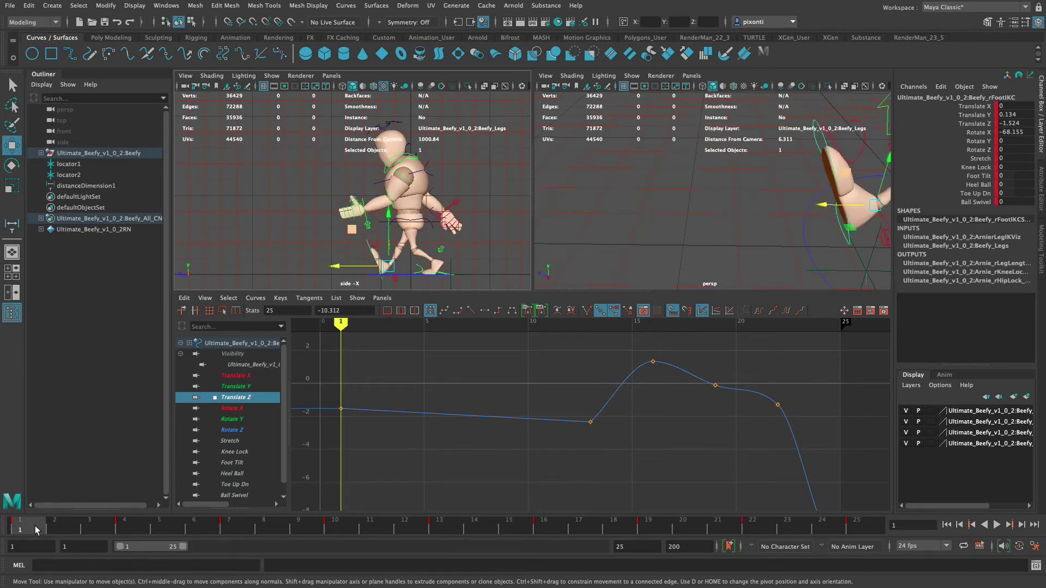
left_click(438, 527)
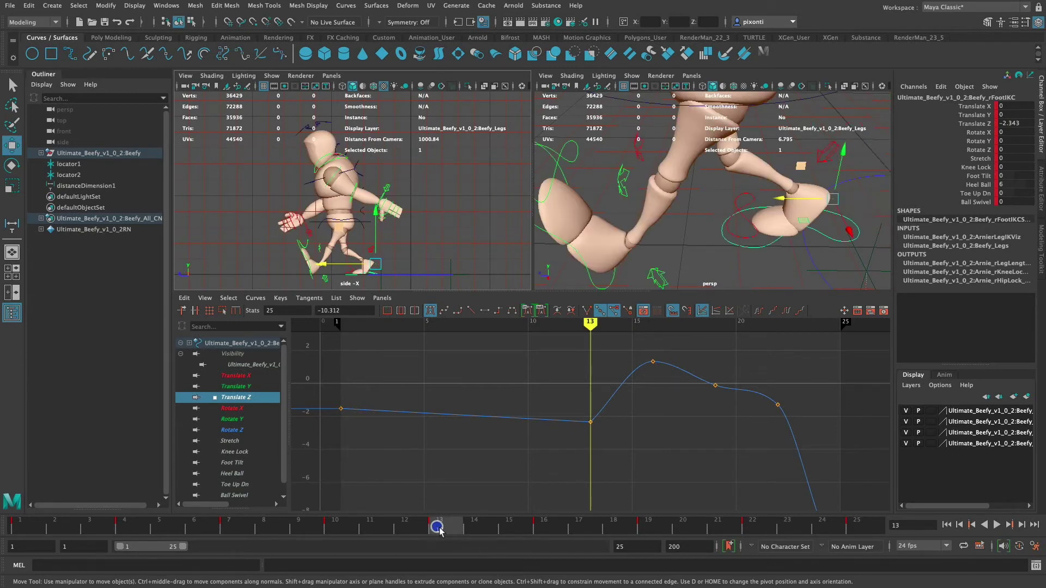
left_click(859, 529)
left_click(31, 528)
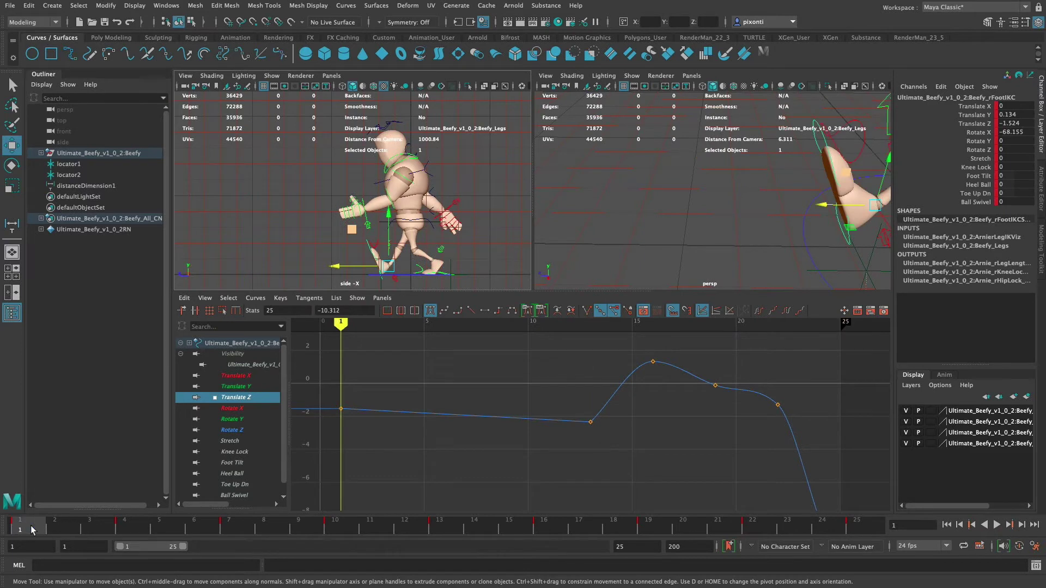
left_click(996, 525)
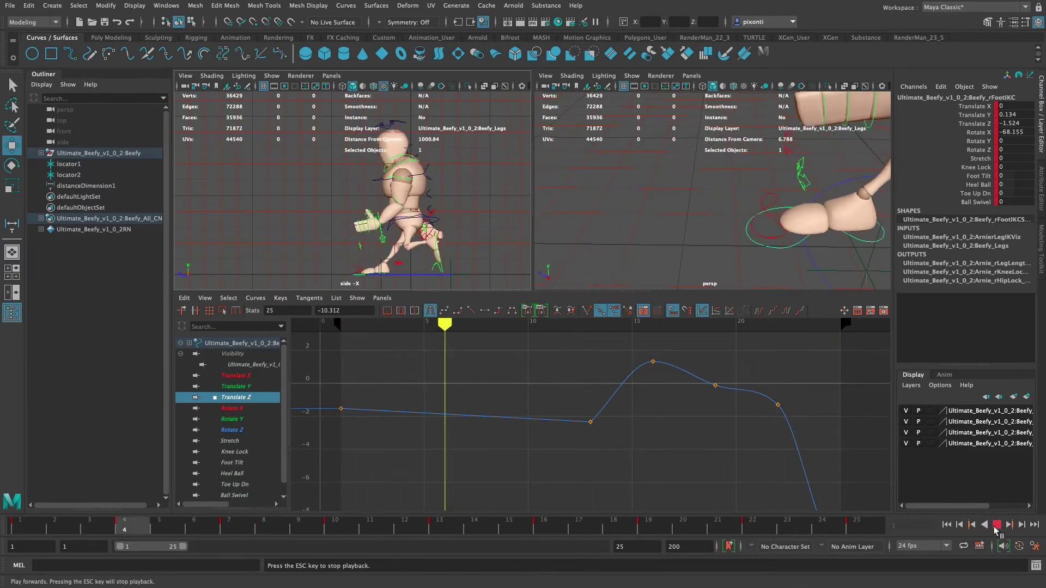
left_click(995, 525)
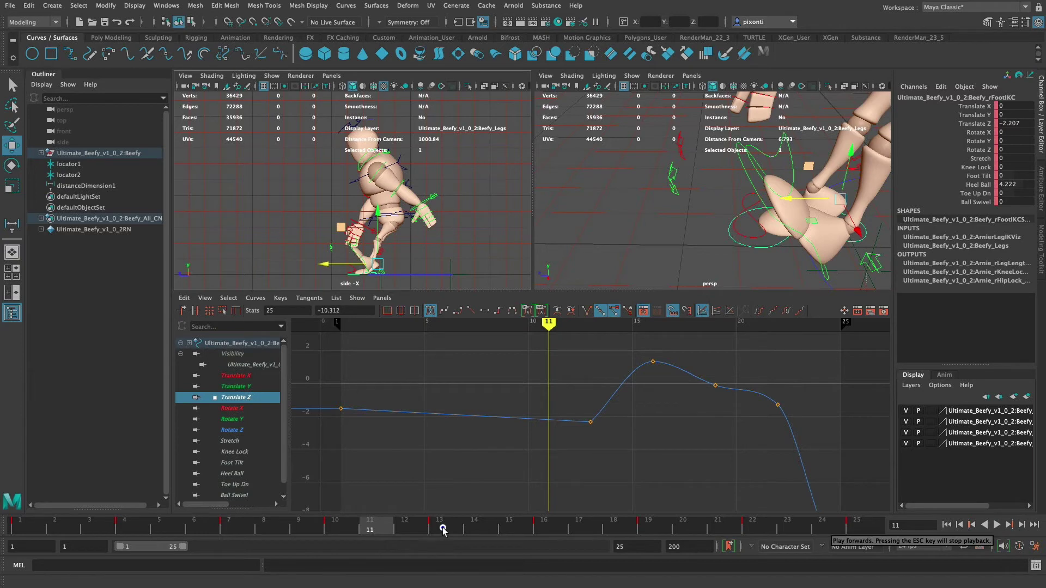
Select the root control at frame 13, isolate its Translate Z curve, and go to the key at frame 4
left_click(442, 530)
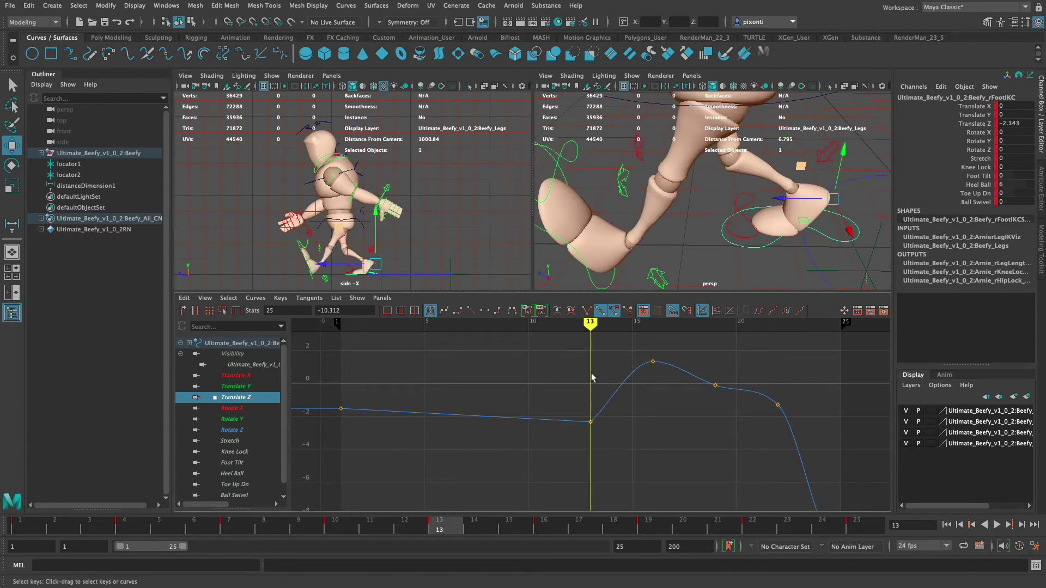
left_click(368, 223)
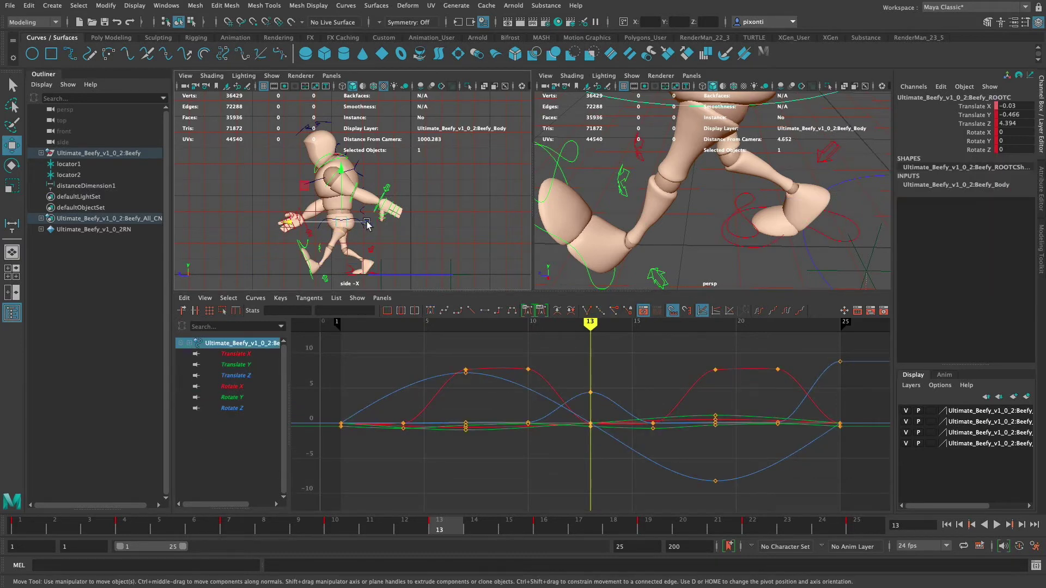
left_click(235, 376)
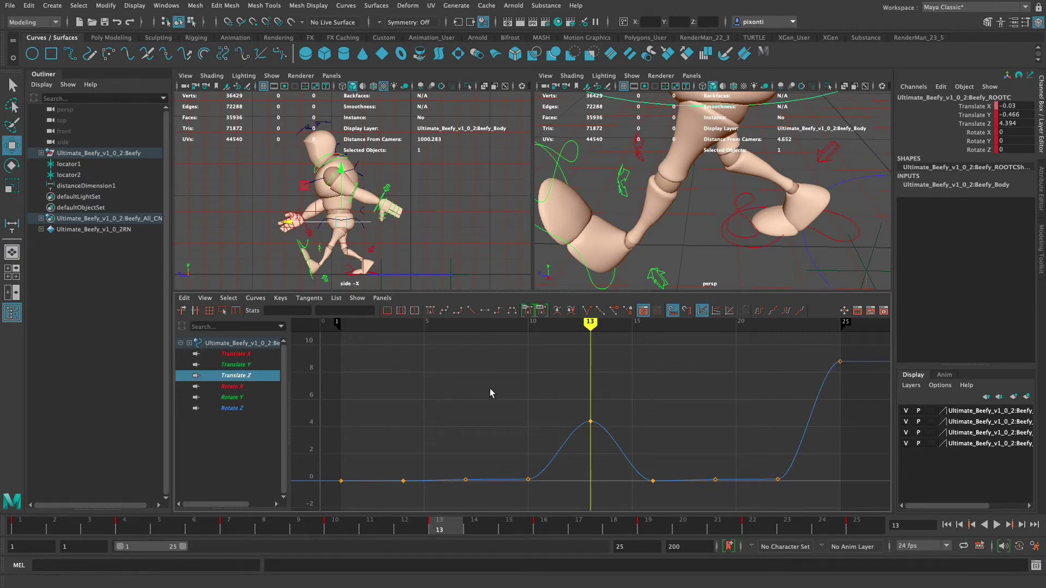
left_click(127, 526)
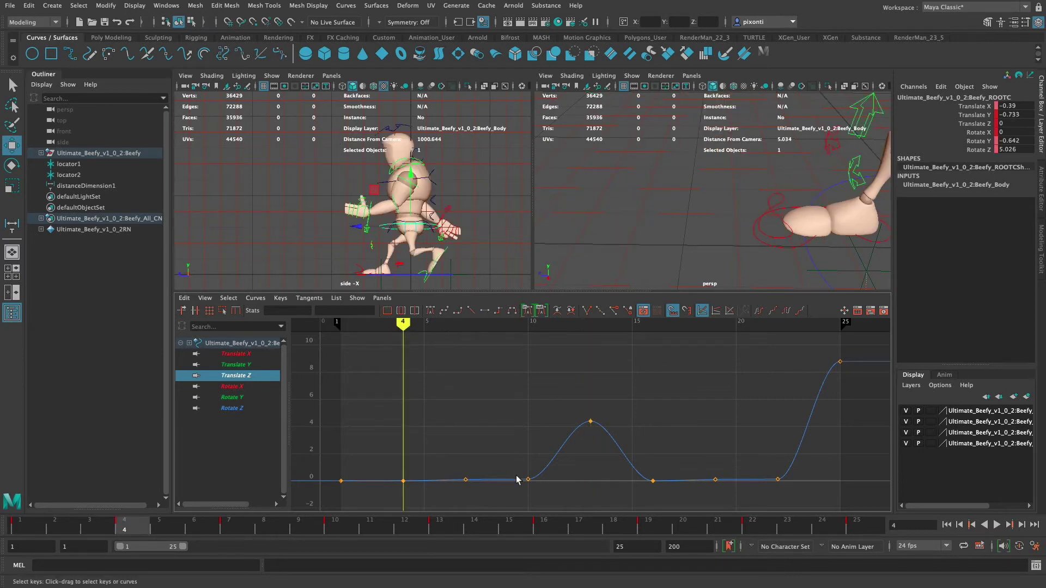
Try deleting the root's Translate Z keys at frames 4, 7 and 10, play back the motion, and undo the deletion
left_click_drag(544, 494, 379, 471)
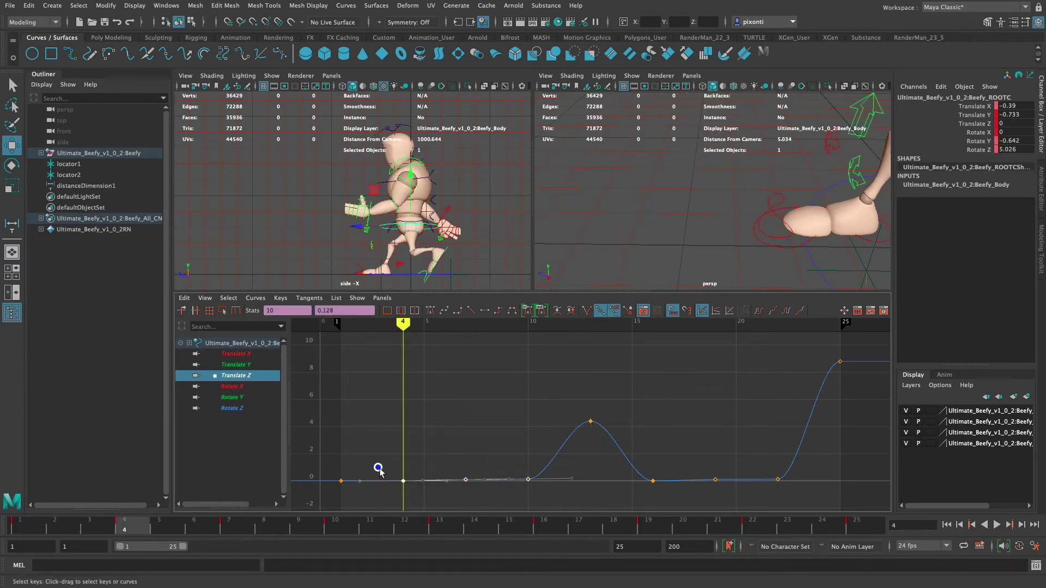
key("BackSpace")
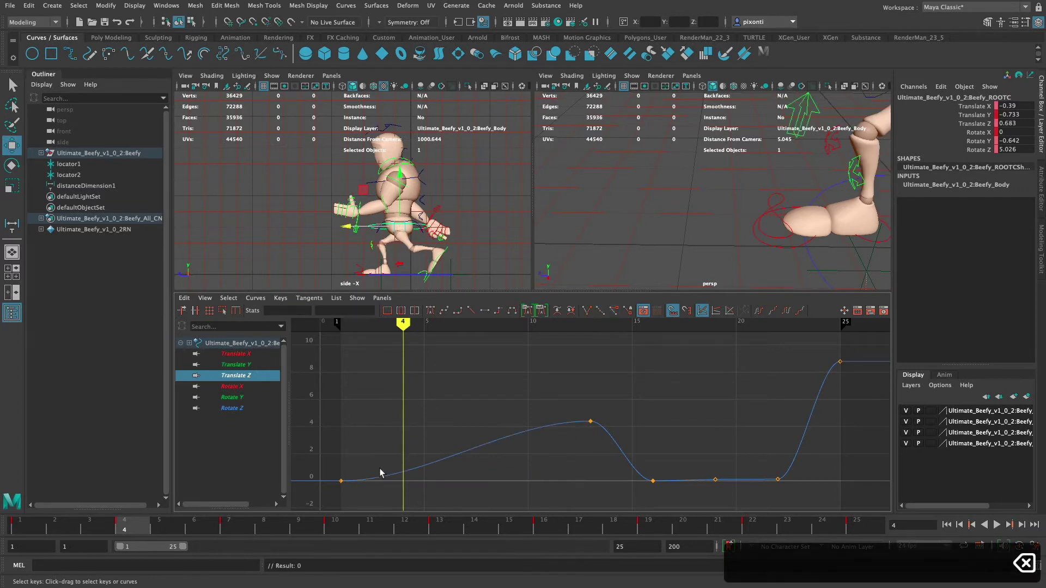
key("alt+v")
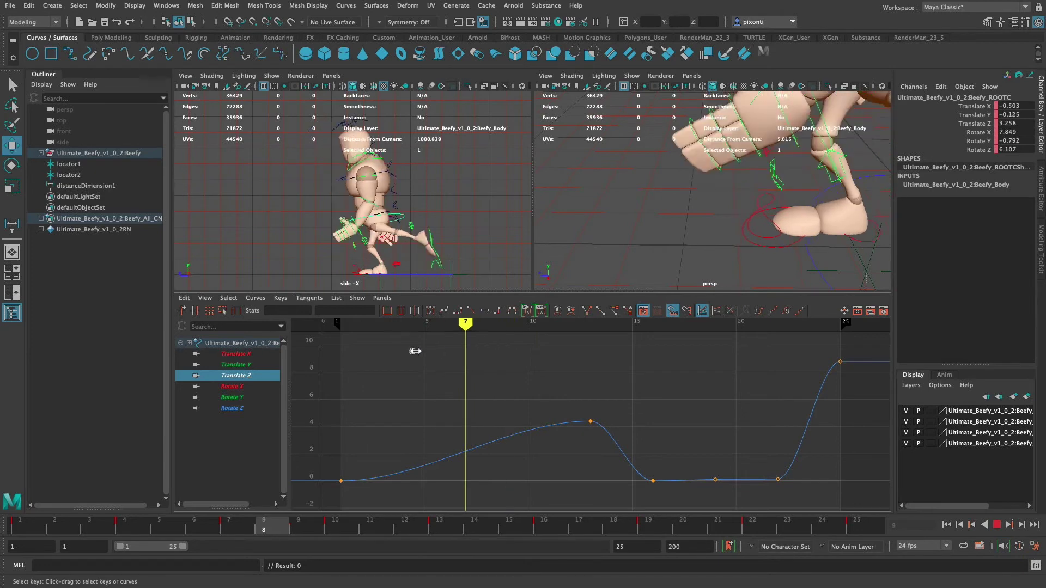
key("alt+v")
key("super+z")
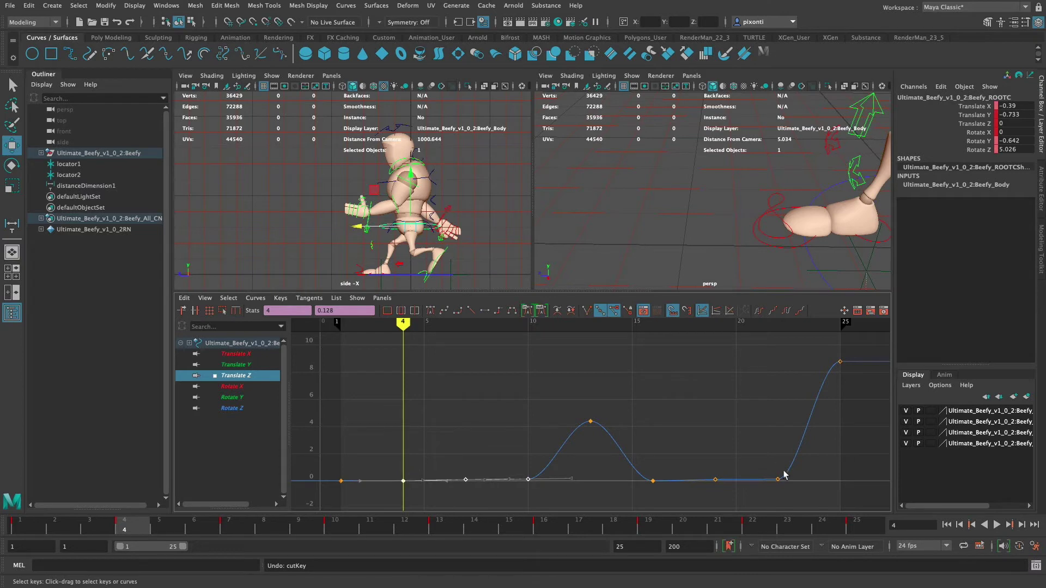
Raise the root's Translate Z keys at frames 4 and 16 to about 0.72, and those at frames 7, 10, 19 and 22 to about 1.1
left_click_drag(787, 491, 638, 455, "shift")
left_click_drag(402, 485, 404, 470, "shift")
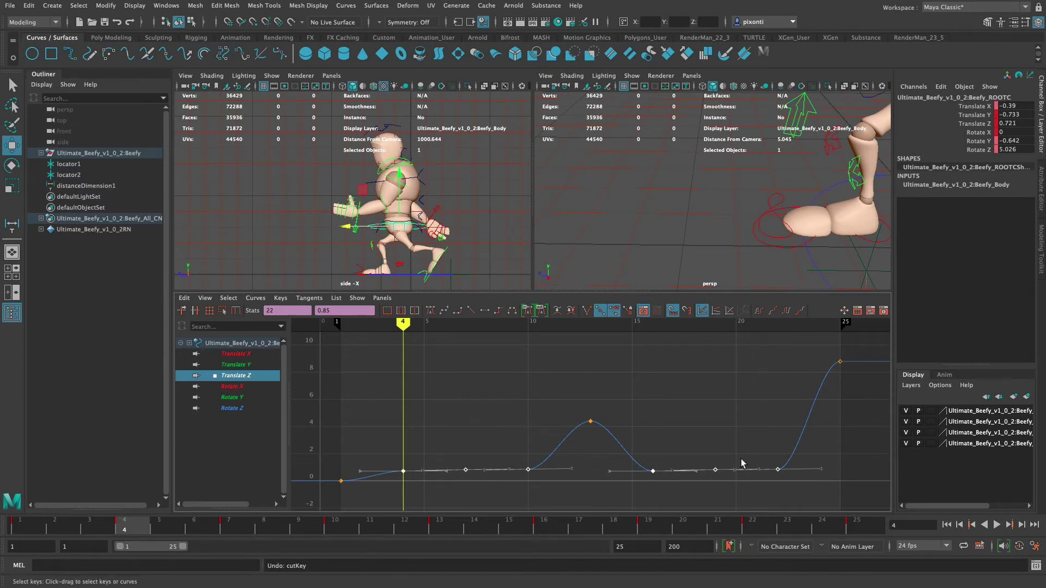
key("period")
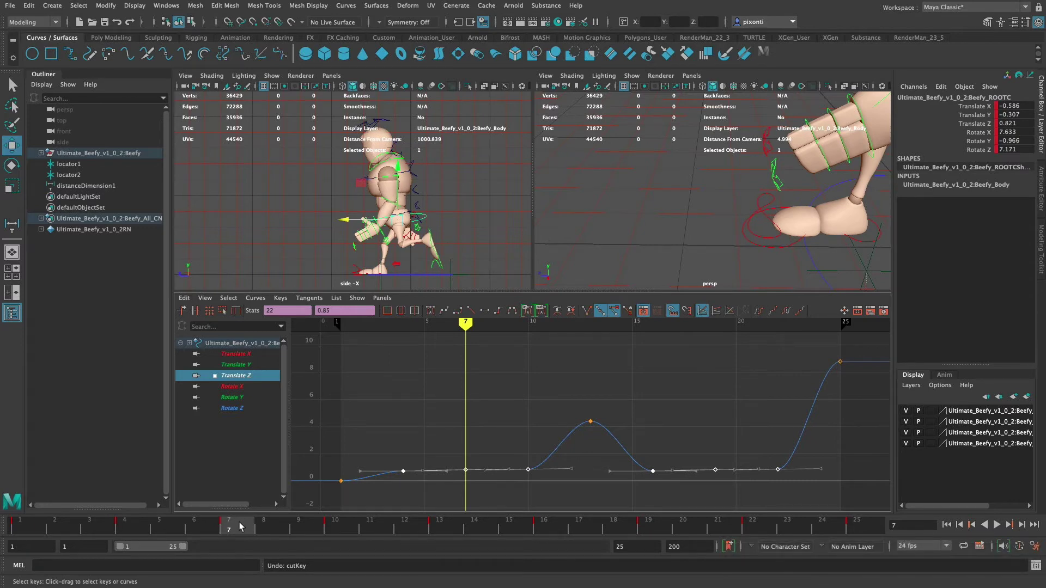
left_click_drag(449, 451, 534, 484)
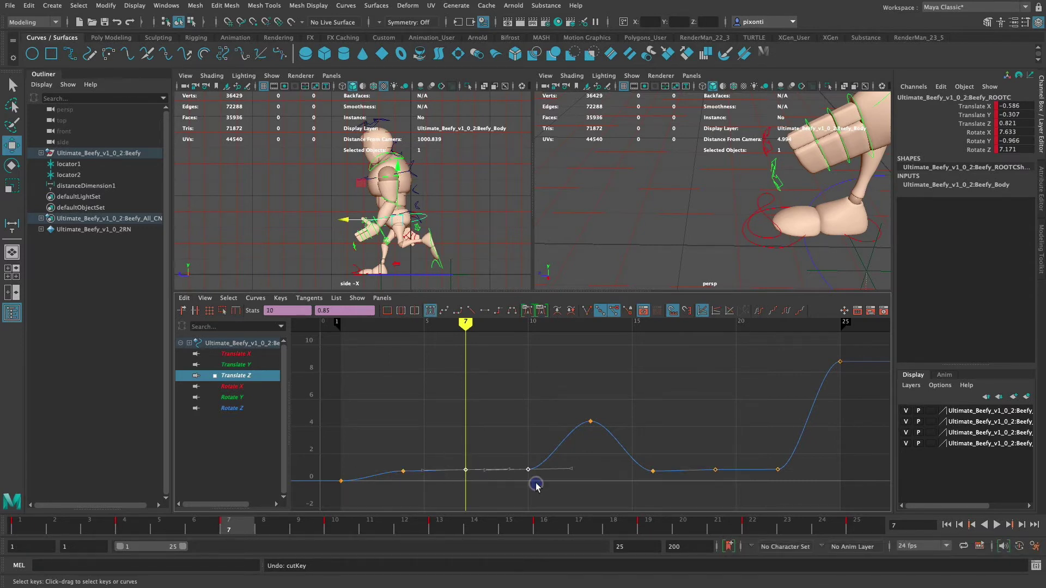
left_click_drag(709, 445, 807, 486, "shift")
key("w")
left_click_drag(464, 471, 465, 463)
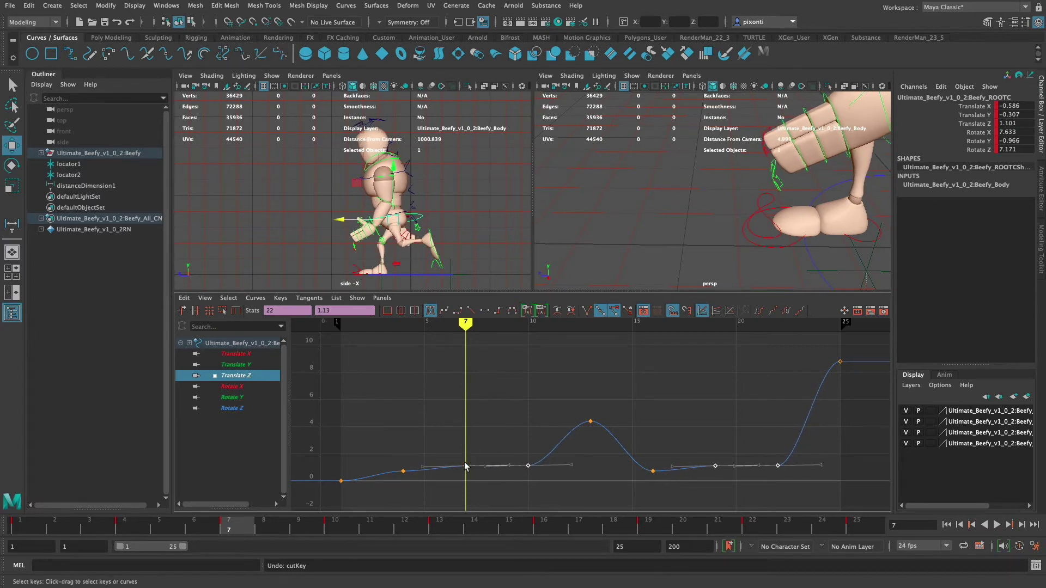
Raise the root's Translate Z keys at frames 10 and 22 together to about 3.56
key("period")
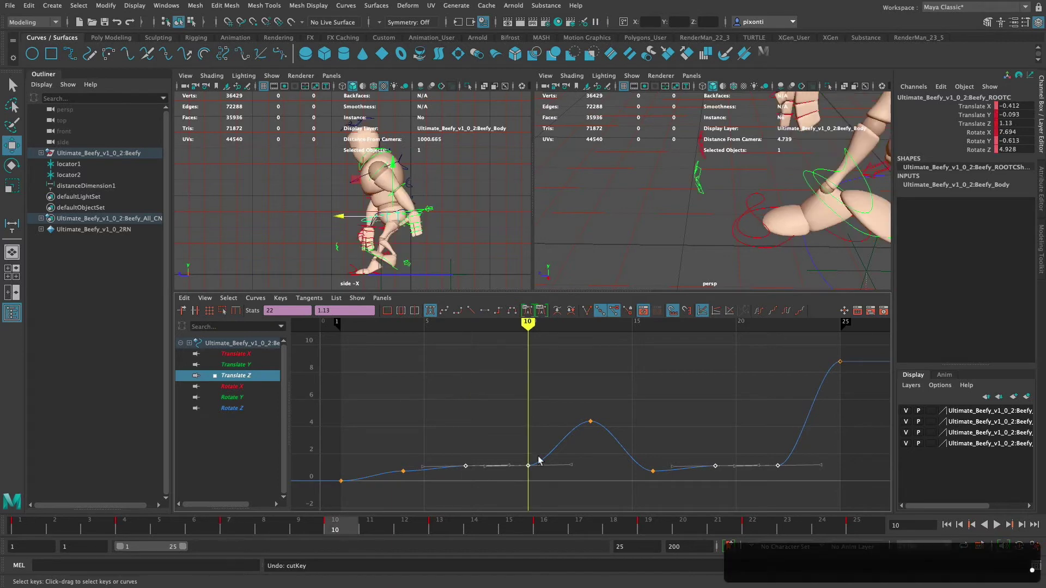
left_click_drag(788, 481, 769, 446)
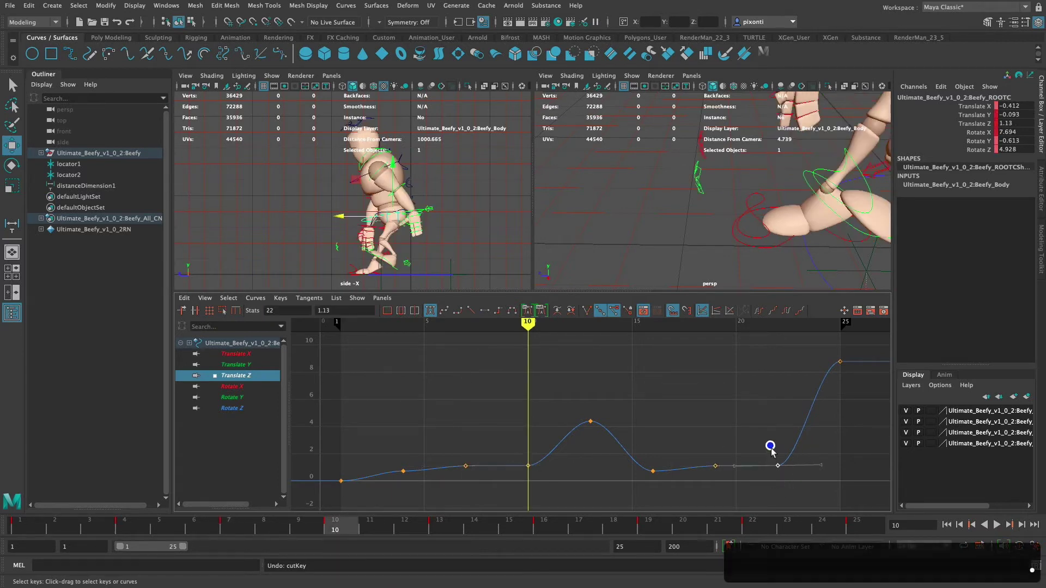
left_click_drag(537, 479, 519, 446, "shift")
middle_click_drag(528, 465, 528, 432, "shift")
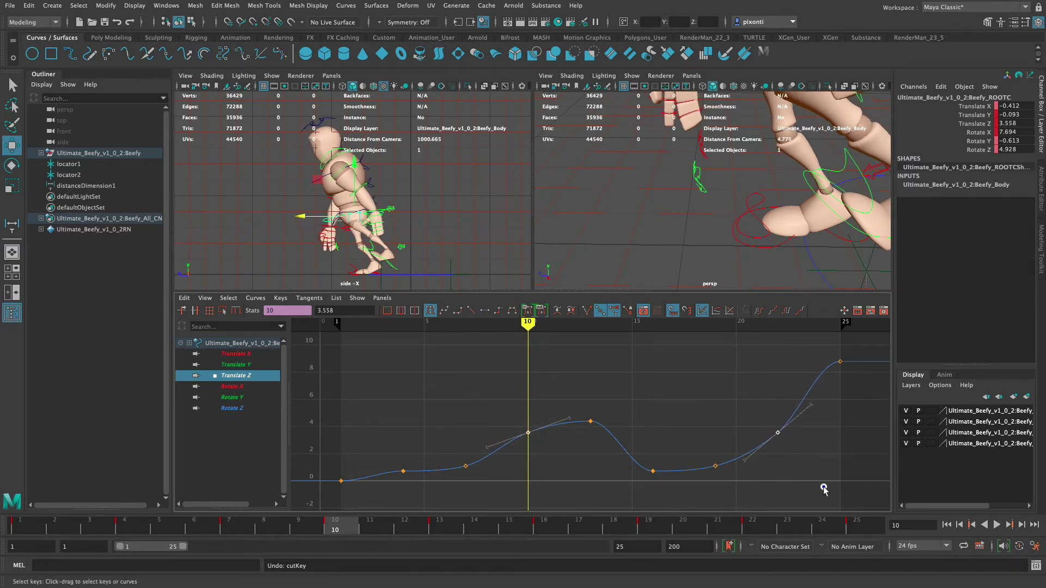
Raise the root's Translate Z keys at frames 16, 19 and 22 together, putting frame 16 at about 6.12, and lower frame 22 to about 8.03
left_click_drag(823, 490, 625, 406)
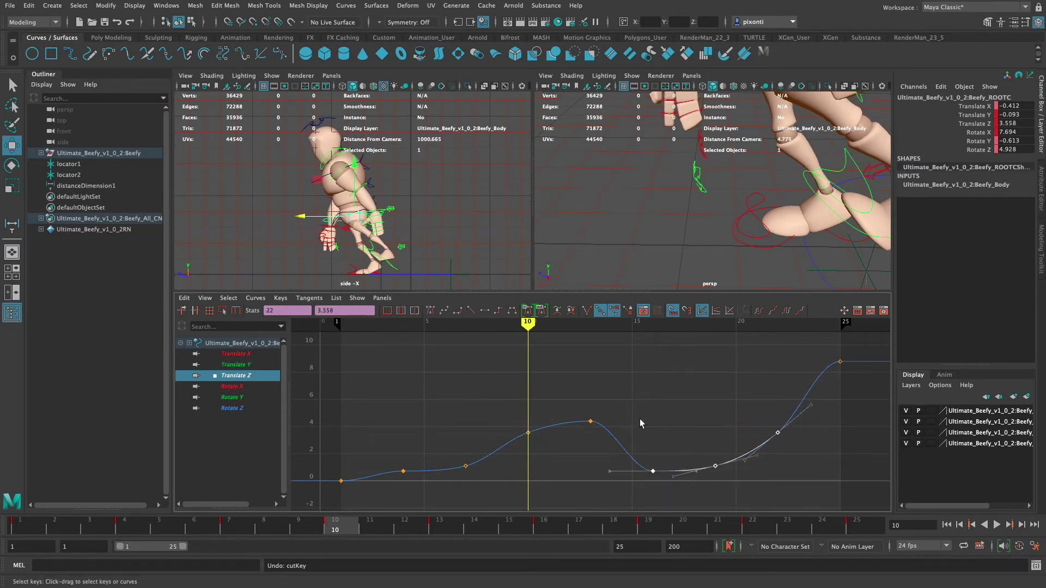
middle_click_drag(655, 473, 653, 397, "shift")
key("period")
key("period")
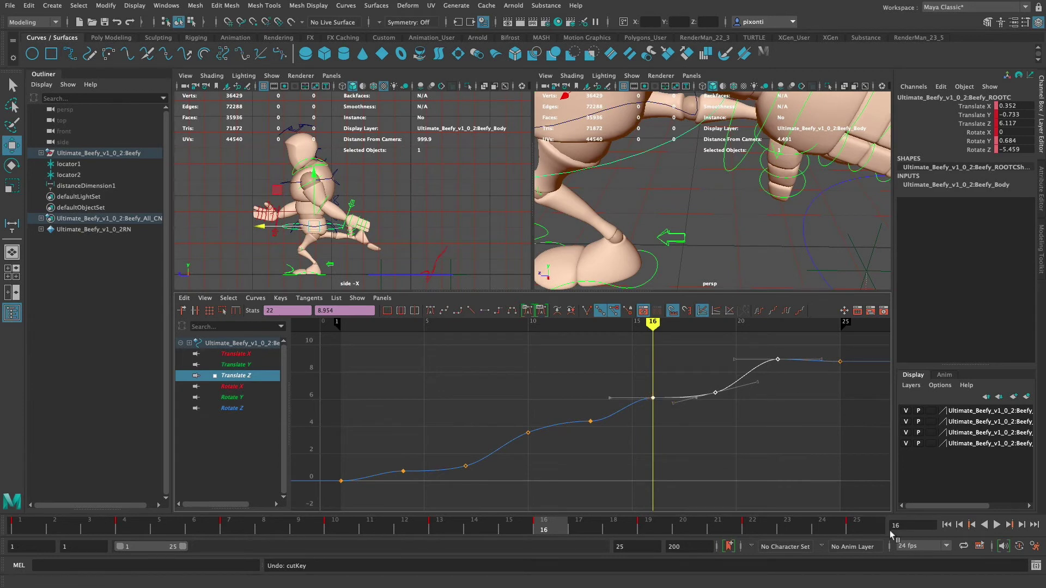
key("period")
key("period")
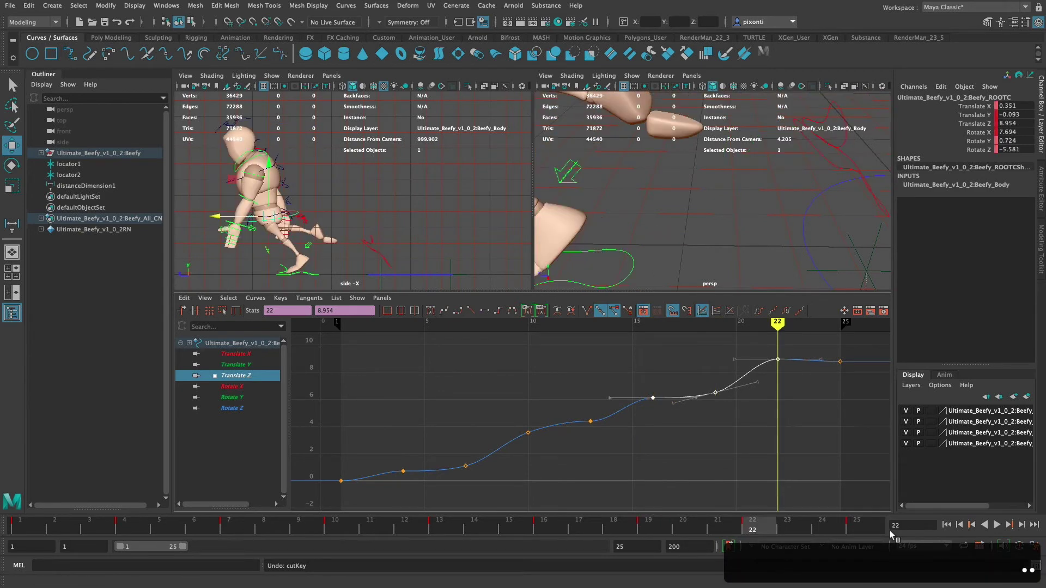
left_click(778, 360)
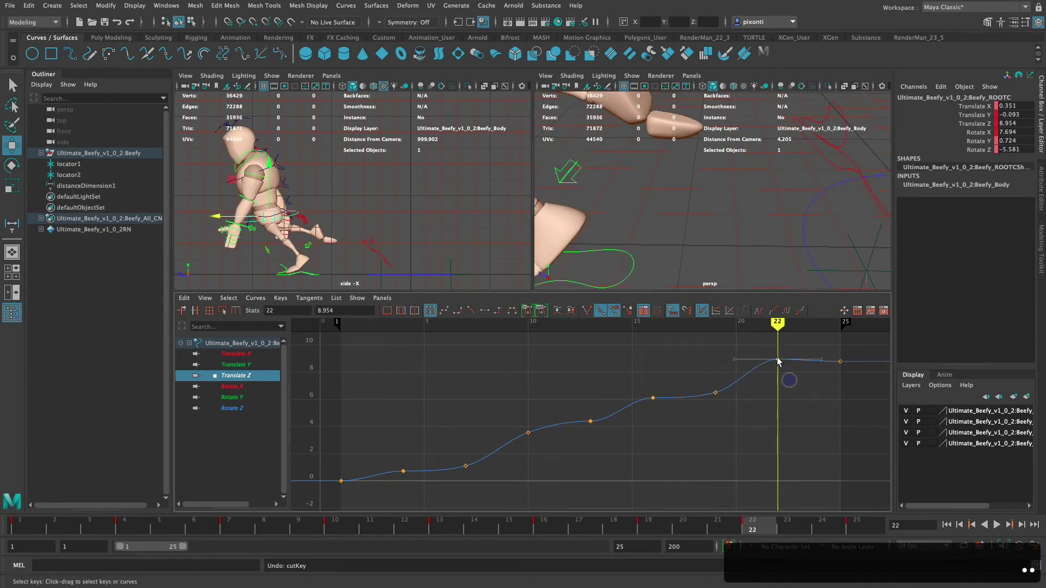
mouse_move(778, 362)
middle_mouse_down("shift")
mouse_move(776, 387)
mouse_move(778, 373)
middle_mouse_up("shift")
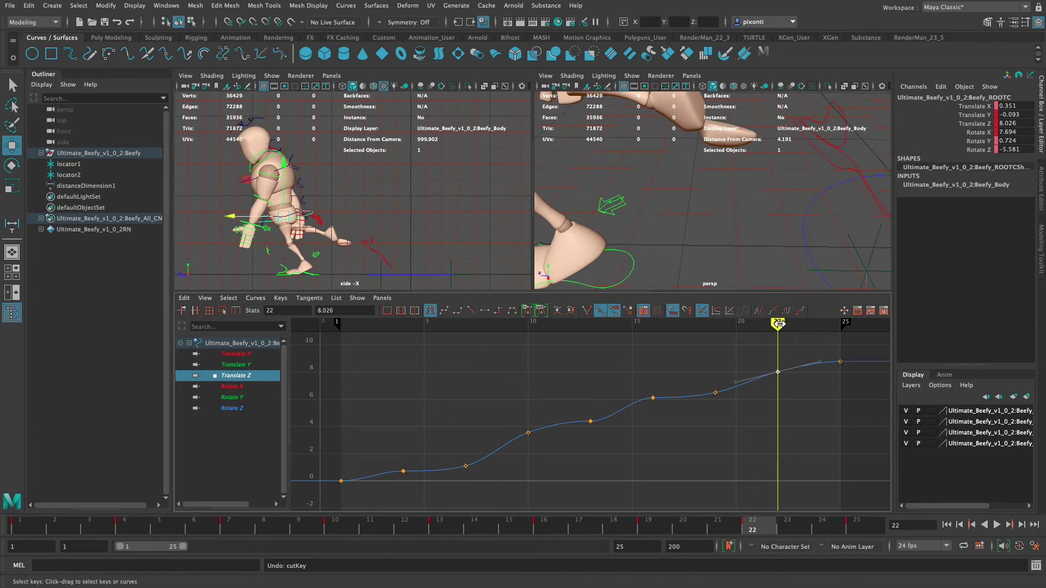
On the right foot IK control's Translate Z curve, raise the frame 13 key to -1.524, level with the frame 1 key
mouse_move(778, 325)
left_mouse_down()
mouse_move(305, 357)
mouse_move(357, 359)
mouse_move(320, 364)
left_mouse_up()
left_click(839, 231)
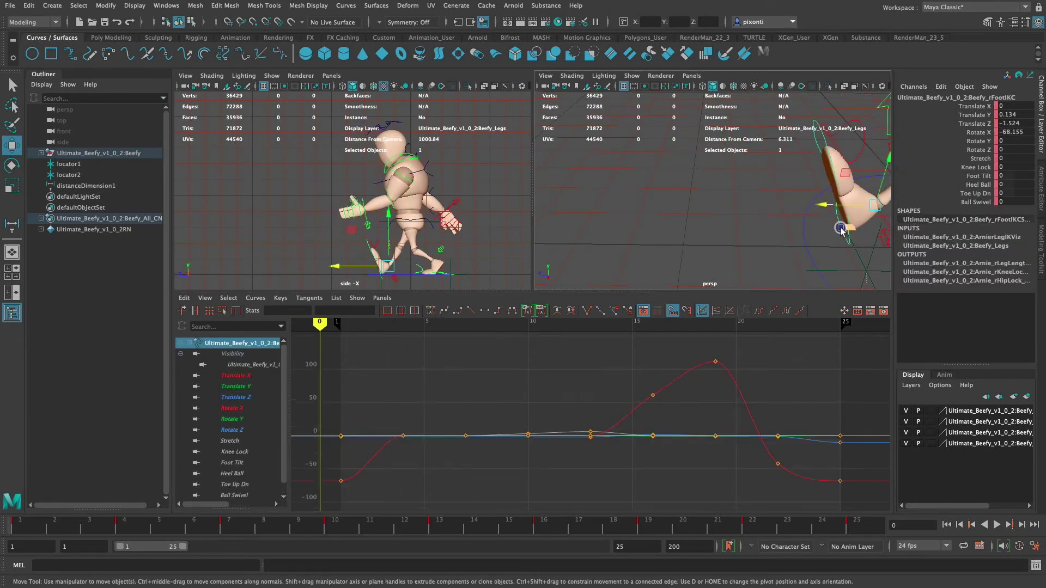
scroll(356, 163, "up", 4)
scroll(356, 163, "up", 5)
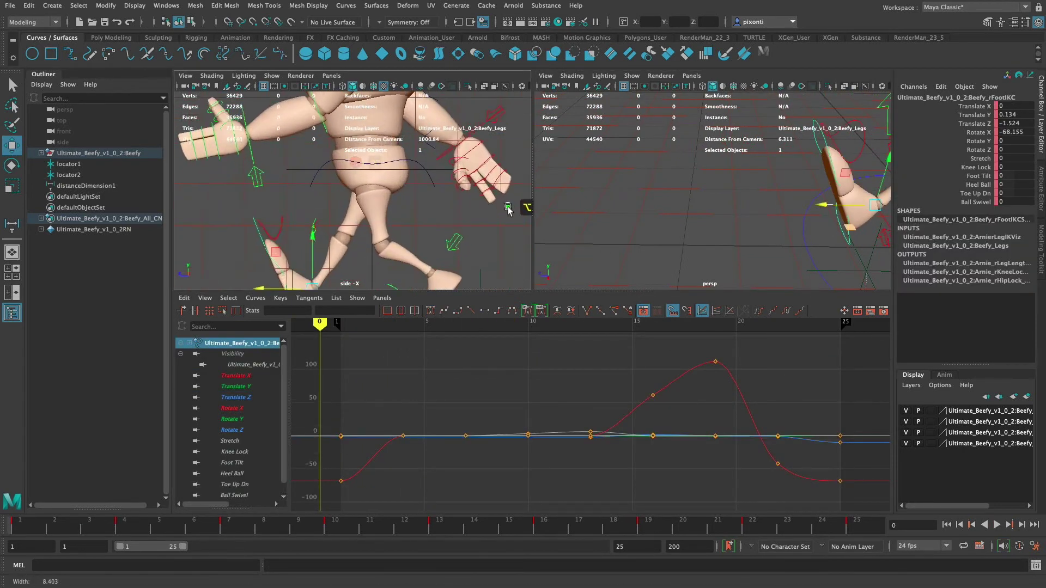
right_click_drag(422, 193, 458, 187, "alt")
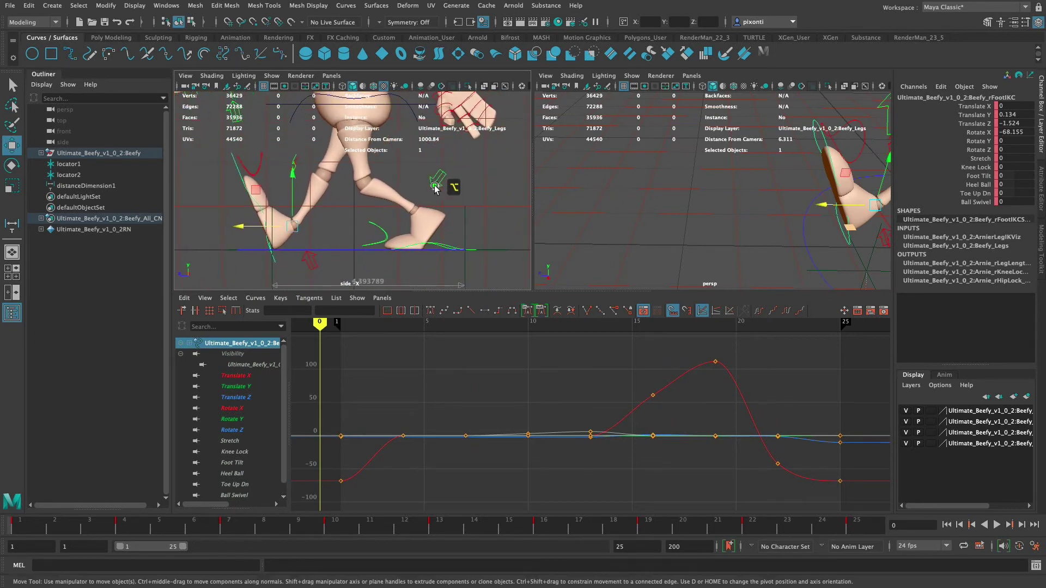
left_click(251, 398)
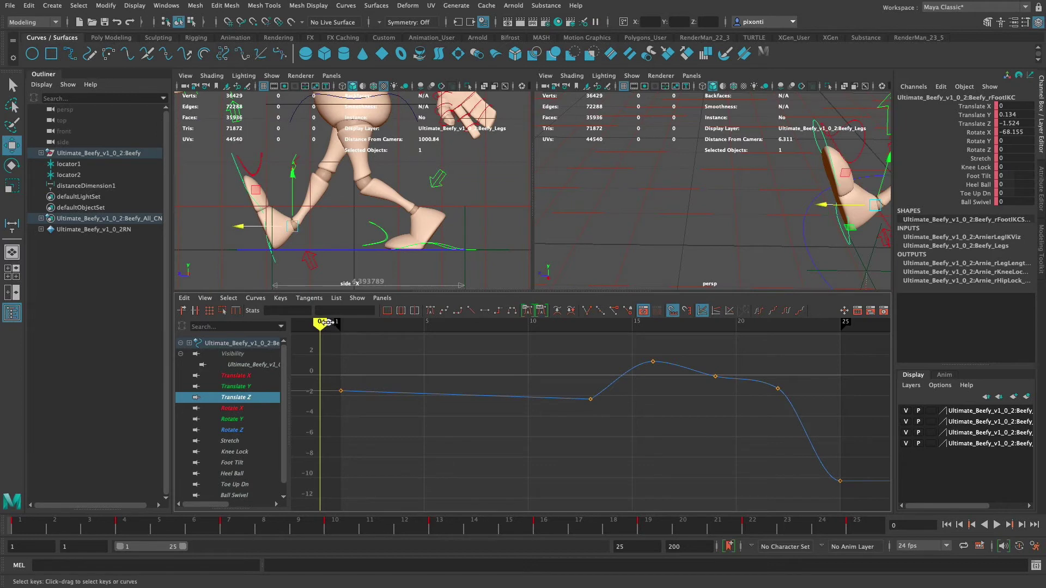
mouse_move(334, 325)
left_mouse_down()
mouse_move(482, 330)
mouse_move(360, 341)
mouse_move(469, 341)
left_mouse_up()
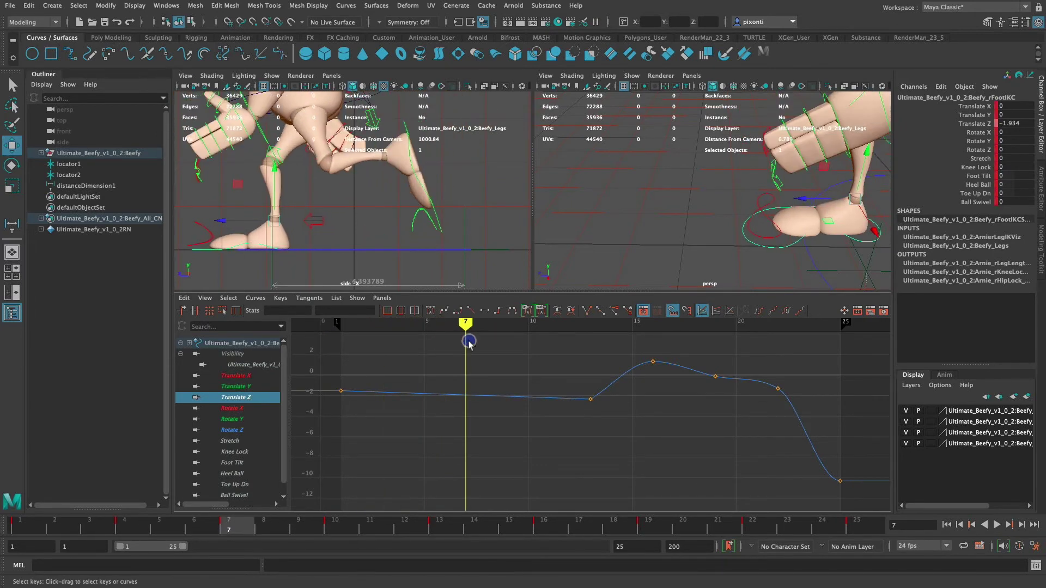
left_click_drag(600, 425, 567, 376)
middle_click_drag(593, 403, 590, 391, "shift")
left_click(590, 390)
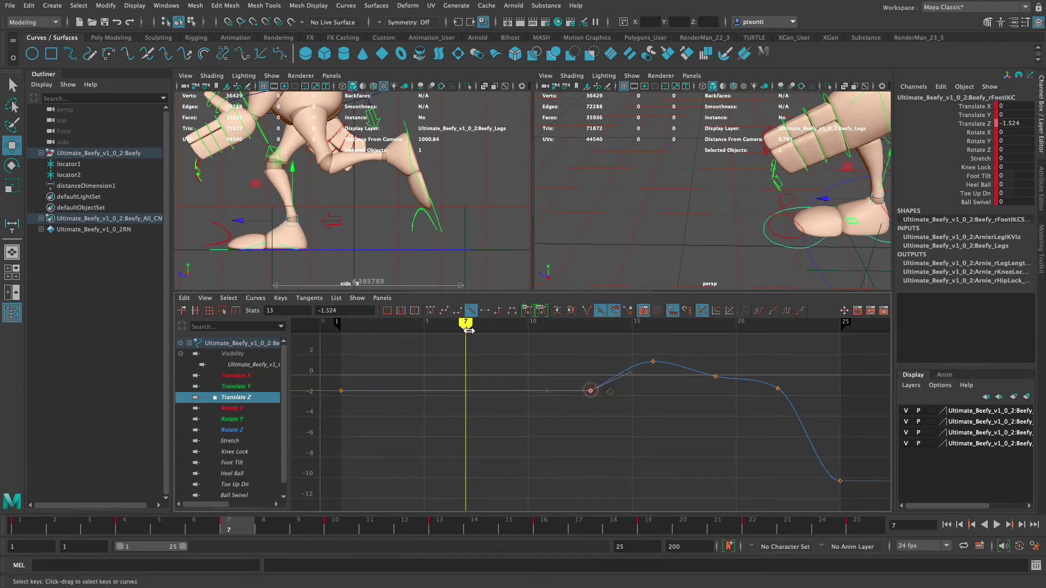
Play back and scrub through frames 7 to 15 to check the right foot's contact and push-off
mouse_move(472, 335)
left_mouse_down()
mouse_move(339, 338)
mouse_move(533, 340)
mouse_move(382, 340)
mouse_move(554, 346)
mouse_move(391, 348)
mouse_move(432, 341)
mouse_move(547, 343)
mouse_move(346, 355)
mouse_move(548, 361)
mouse_move(354, 357)
mouse_move(557, 366)
mouse_move(385, 364)
mouse_move(562, 376)
left_mouse_up()
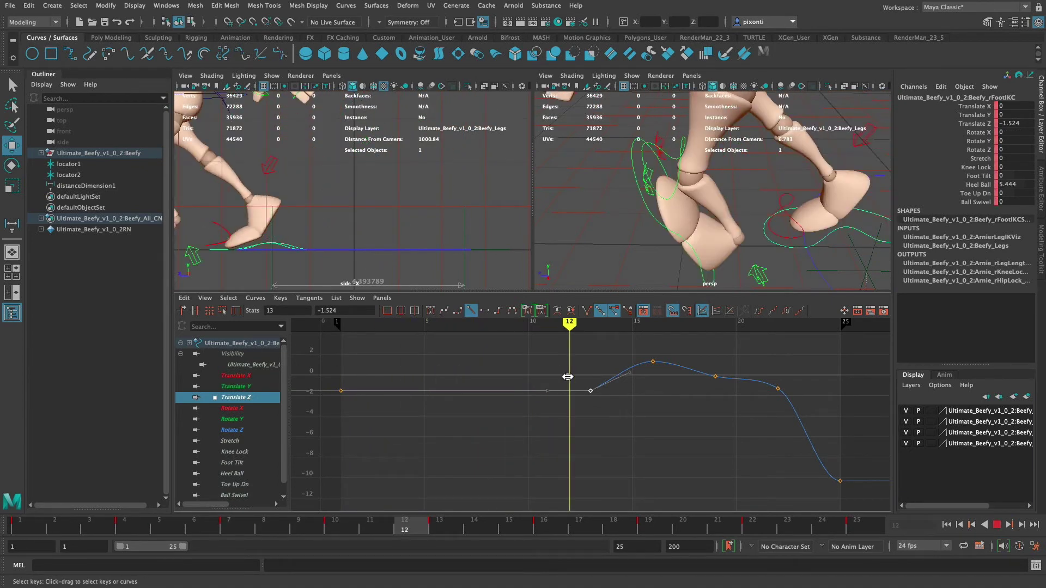
left_click(587, 326)
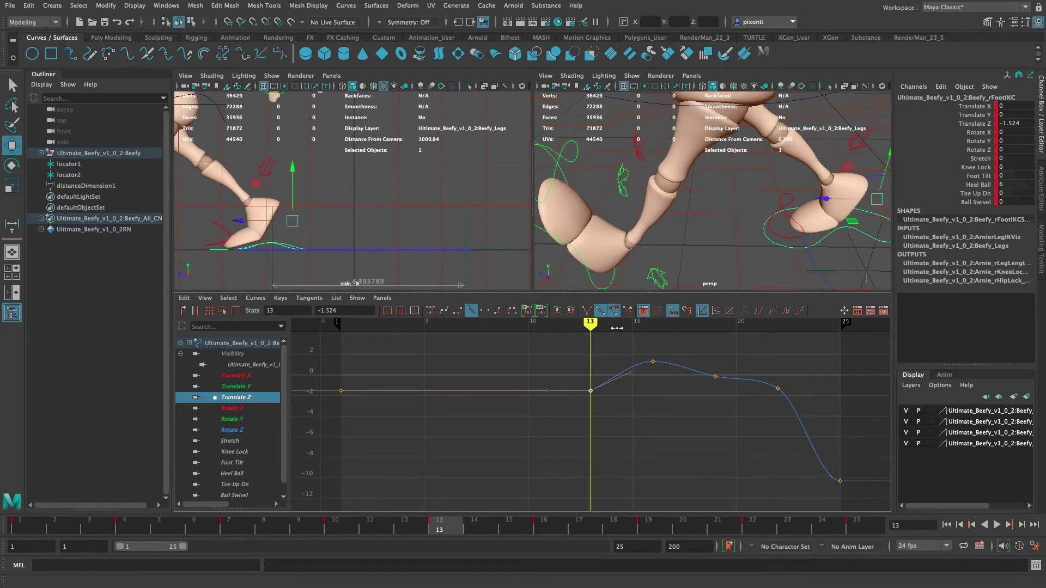
key("alt+v")
left_click(555, 339)
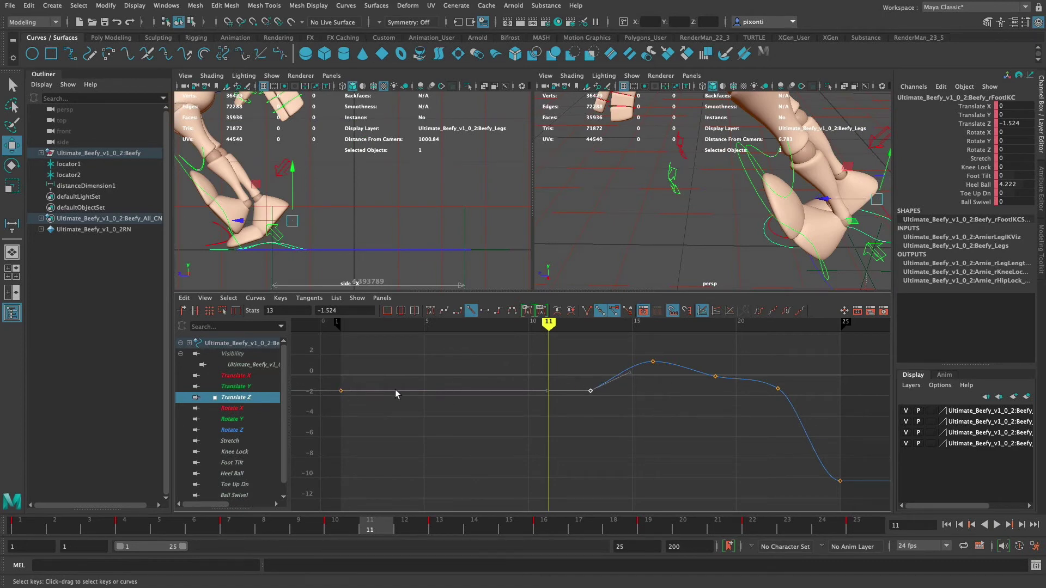
key("alt+v")
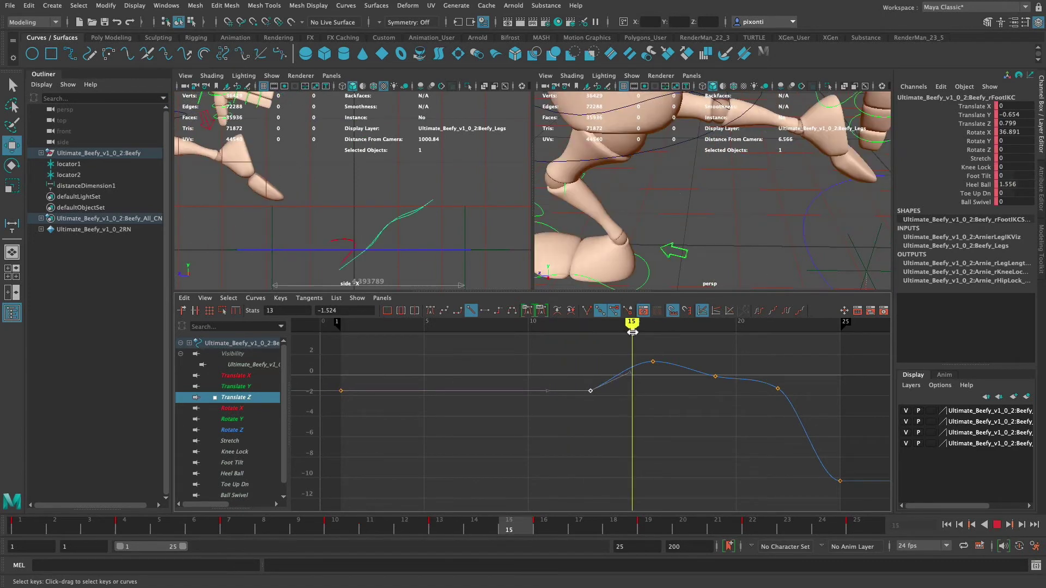
left_click(634, 330)
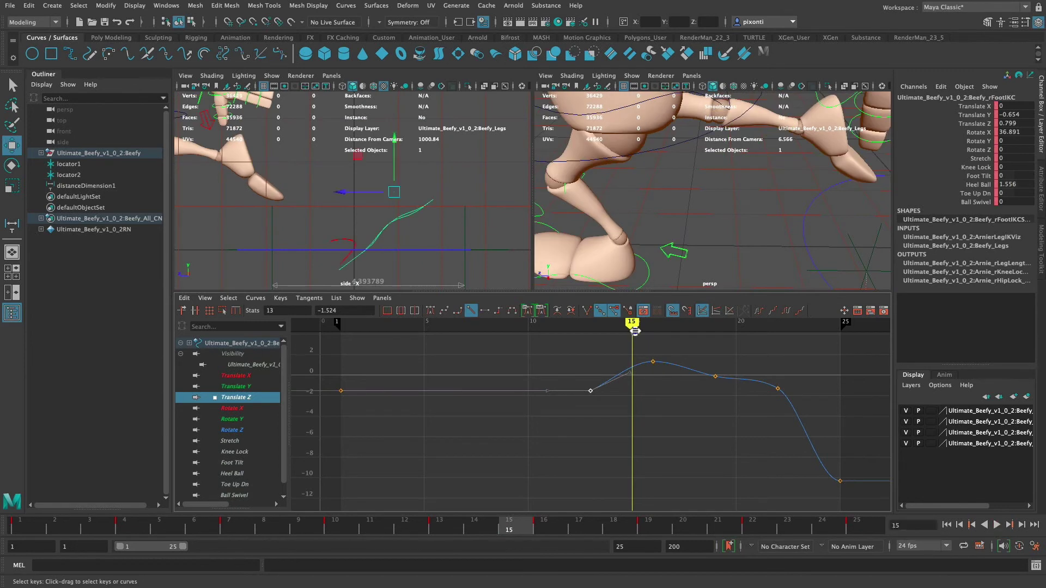
Lower the right foot's Translate Z keys at frames 16, 19 and 22 together, putting frame 16 at about -3.97
mouse_move(461, 215)
middle_mouse_down("alt")
mouse_move(447, 207)
mouse_move(447, 220)
middle_mouse_up("alt")
right_click_drag(447, 220, 377, 205, "alt")
middle_click_drag(412, 202, 500, 214, "alt")
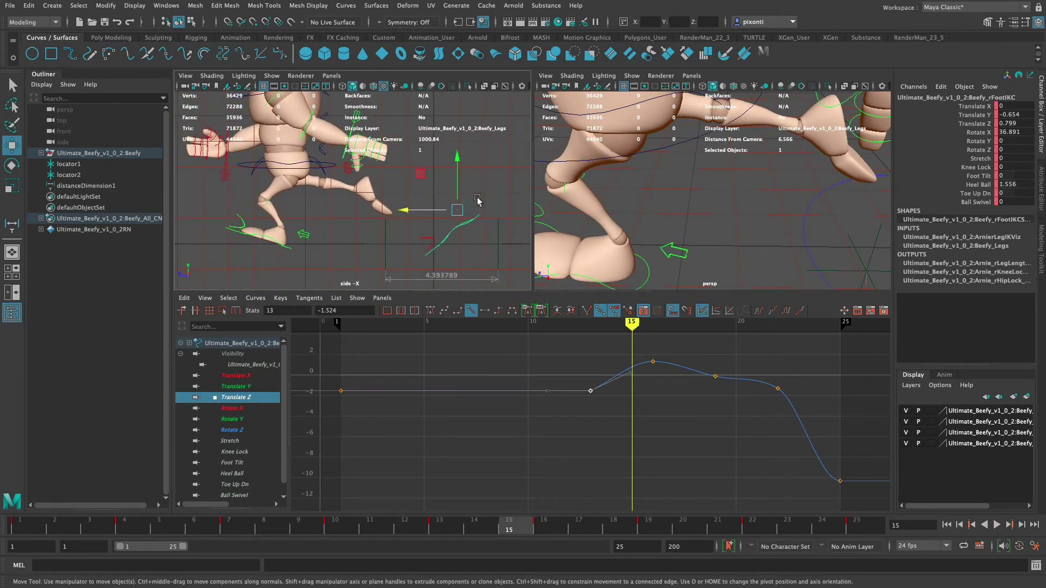
left_click(544, 526)
left_click_drag(795, 429, 653, 419)
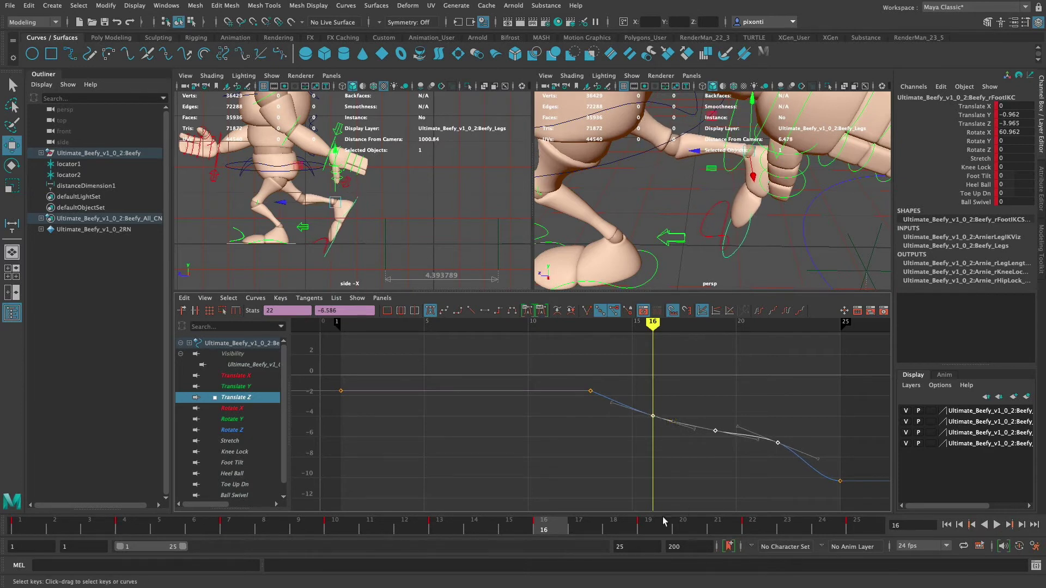
Lower the three right foot Translate Z keys further, putting frame 19 at about -6.26, and raise the frame 16 key to about -4.28
left_click(654, 525)
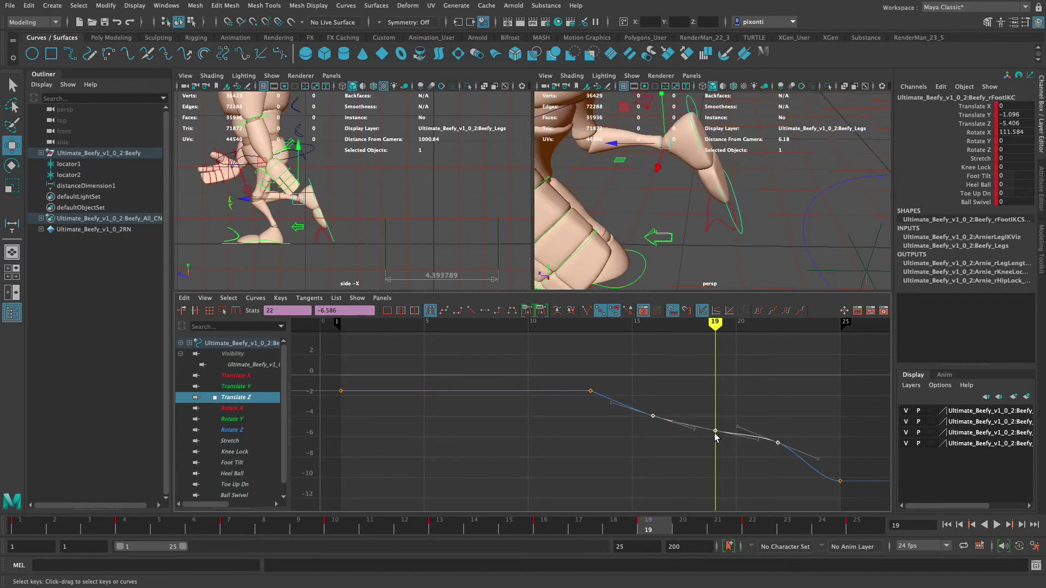
left_click_drag(715, 431, 717, 442)
key("comma")
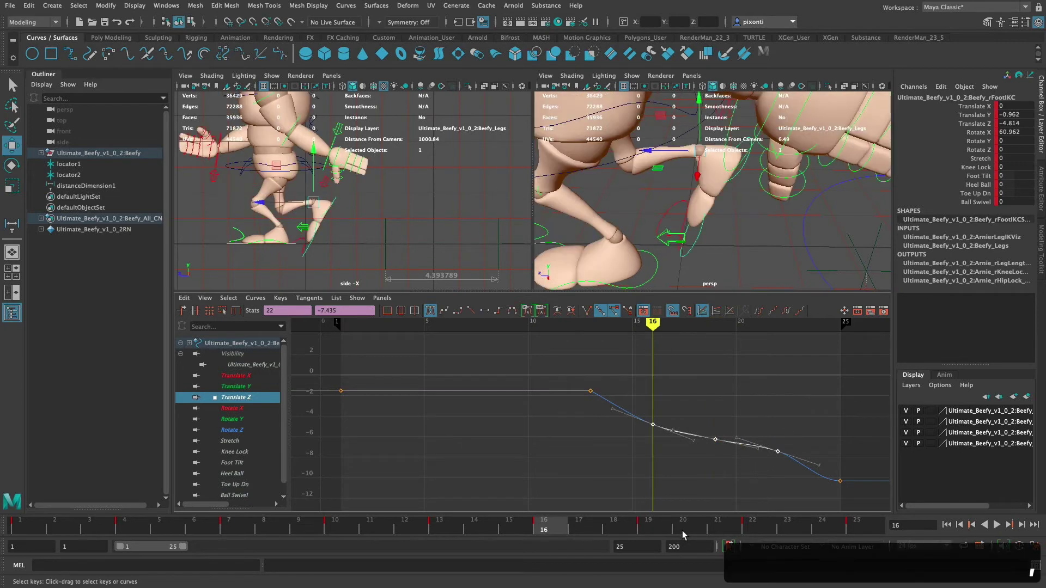
left_click_drag(670, 408, 653, 425)
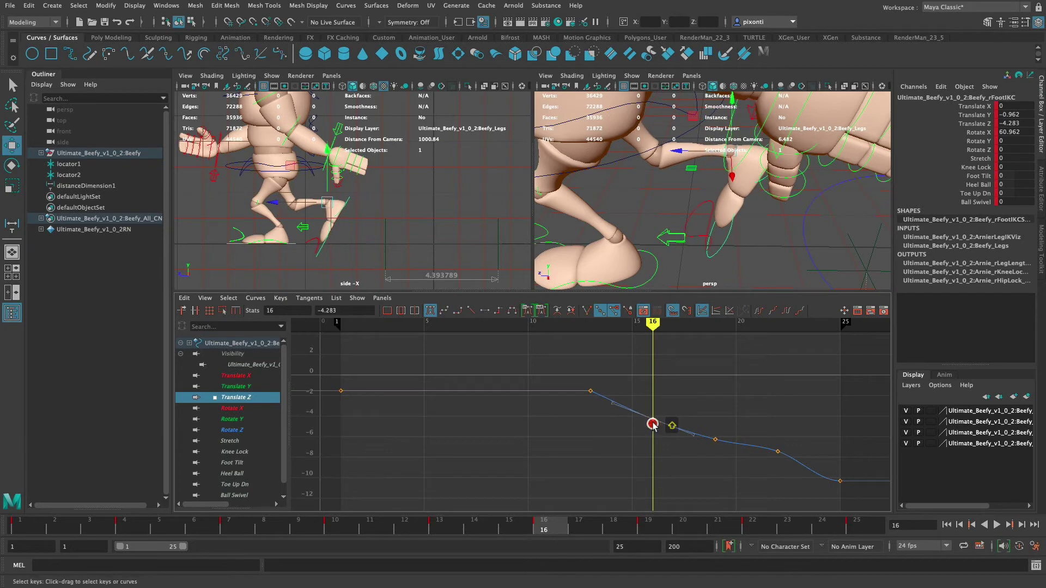
Lower the right foot's Translate Z key at frame 22 to about -8.87
key("period")
key("period")
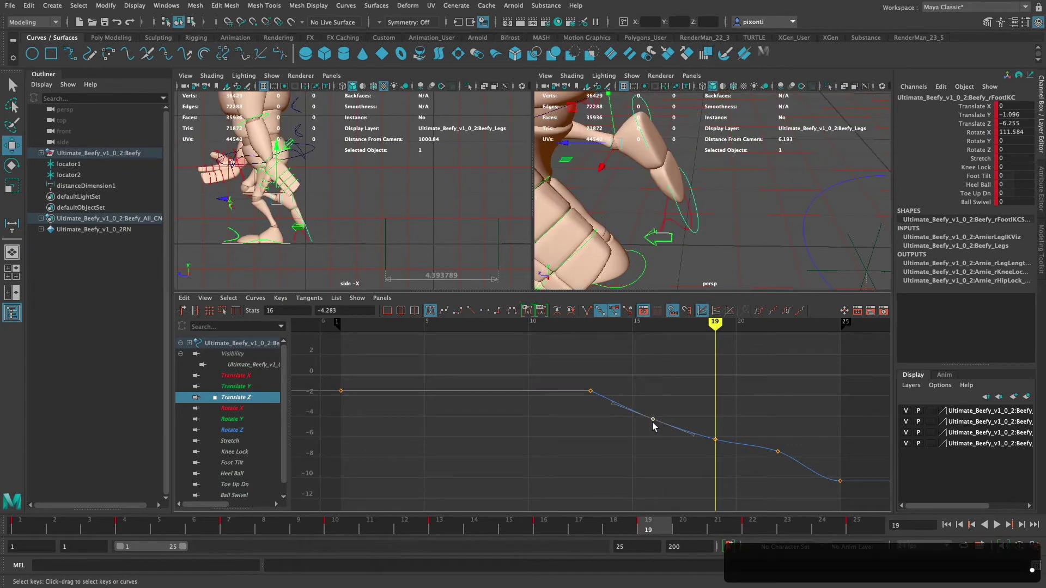
left_click(778, 451)
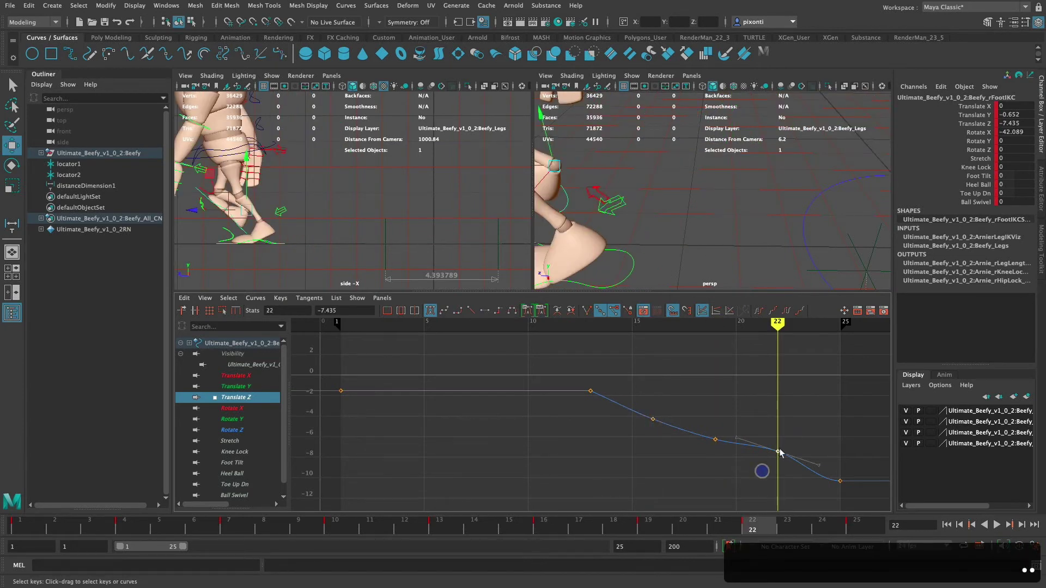
left_click_drag(778, 452, 776, 468)
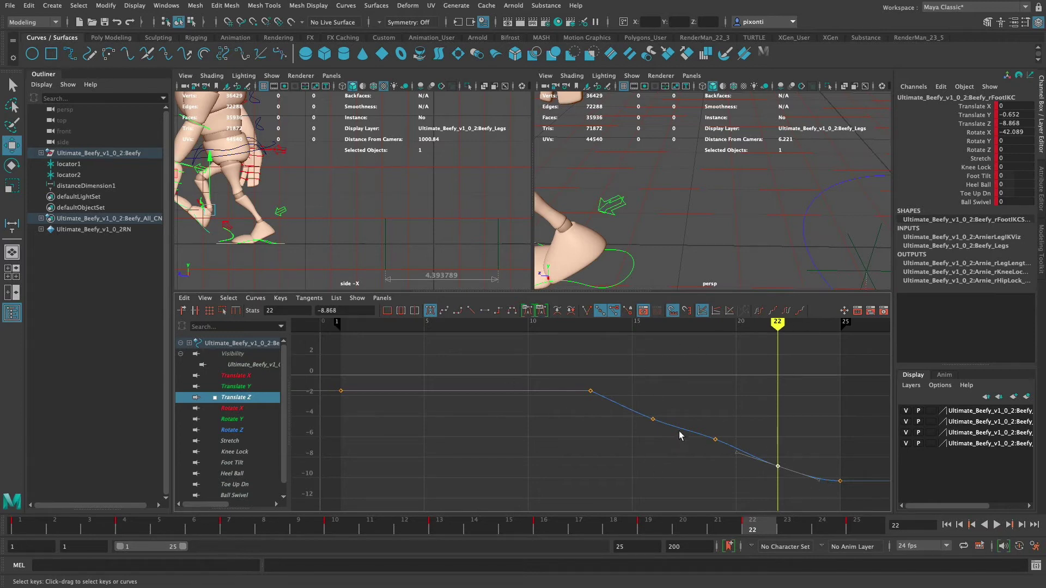
Scrub back to frame 16, select the left foot control and isolate its Translate Z curve
left_click_drag(709, 447, 800, 491)
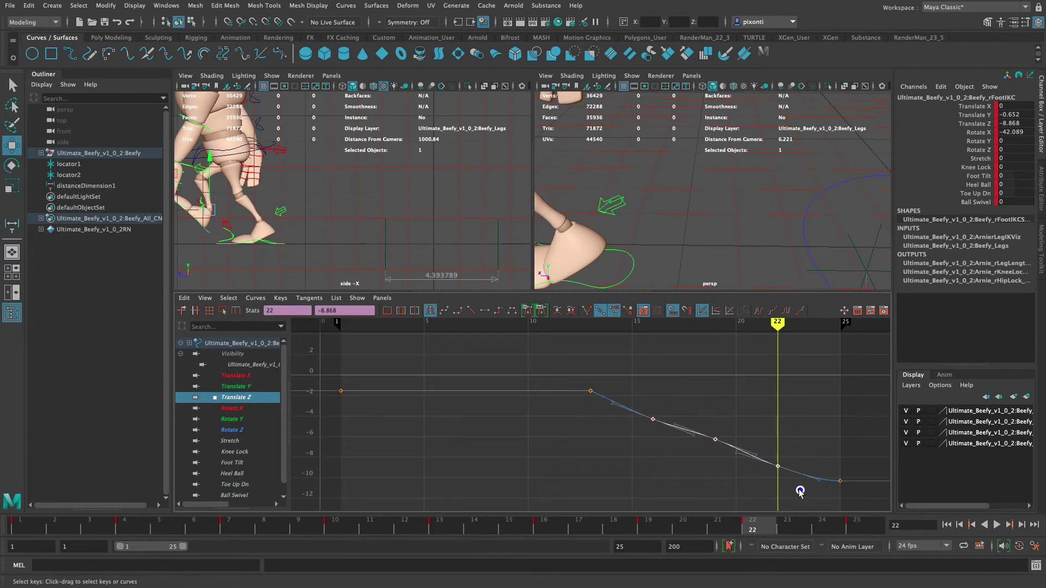
left_click_drag(778, 325, 645, 331)
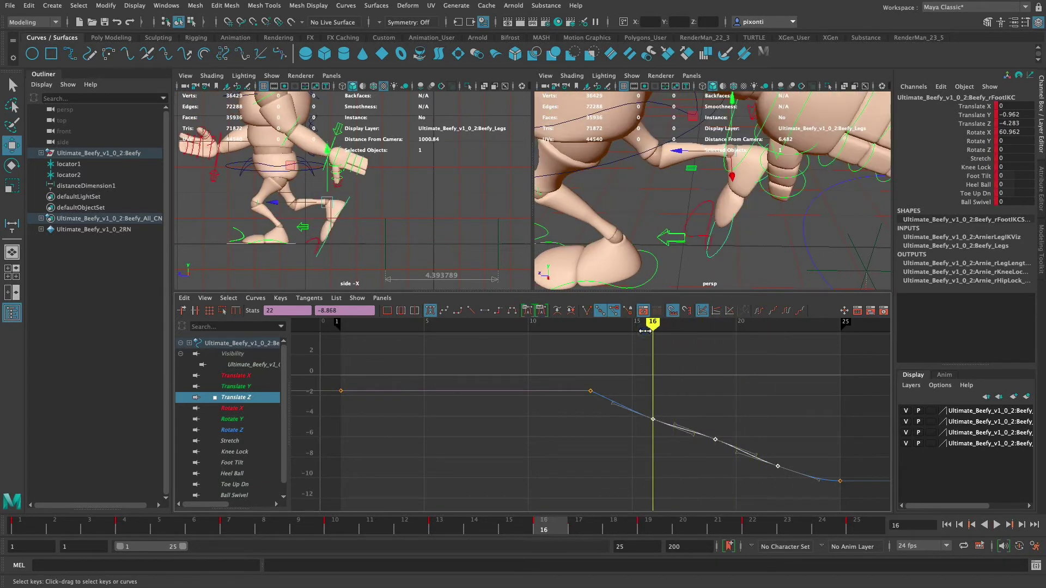
left_click(654, 275)
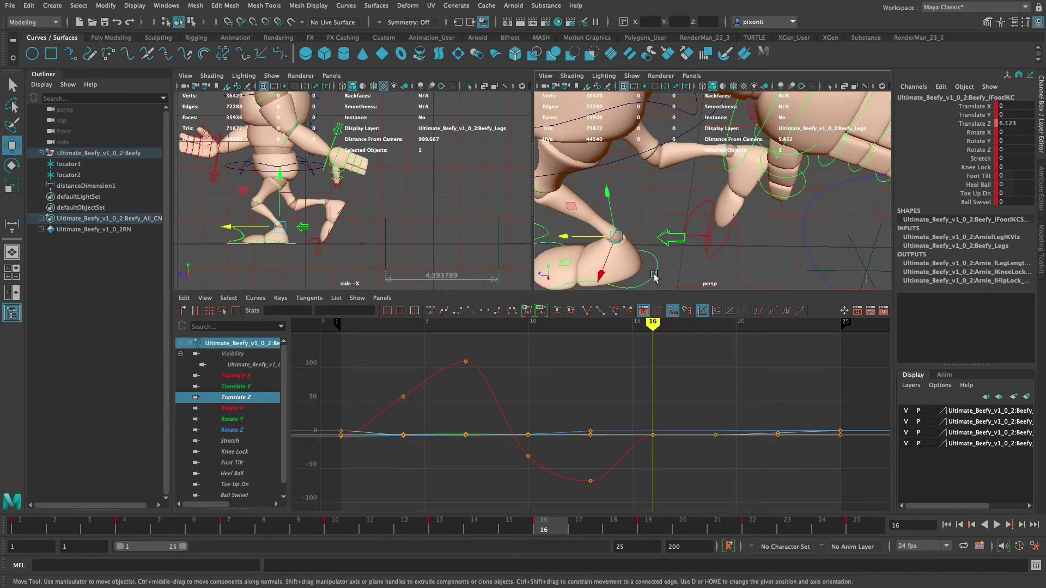
left_click(240, 398)
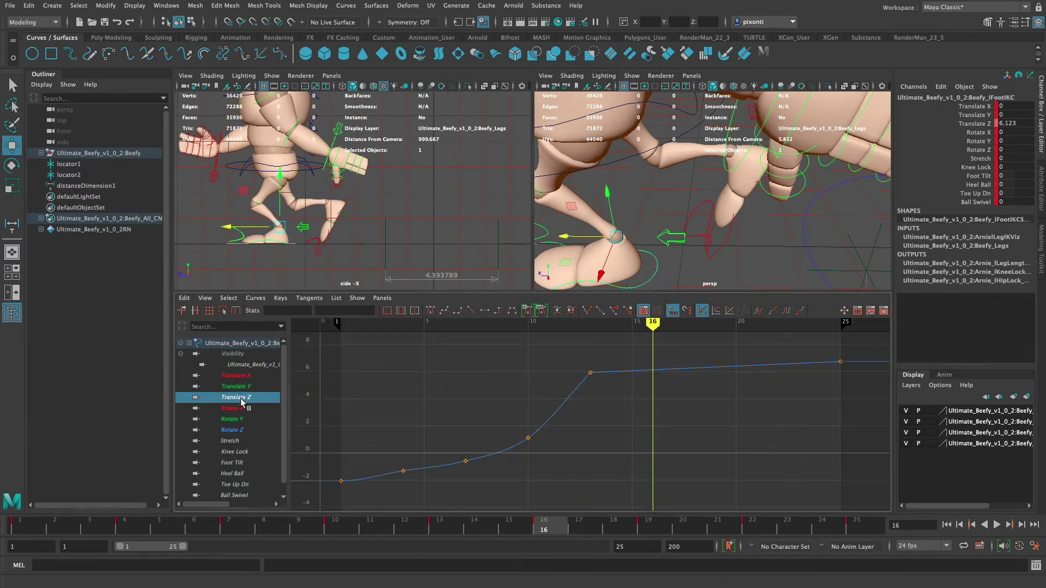
Compare the left foot's contact at frames 14 and 17, and raise its Translate Z key at frame 13 to 6.737
left_click_drag(579, 366, 603, 409)
key("alt+v")
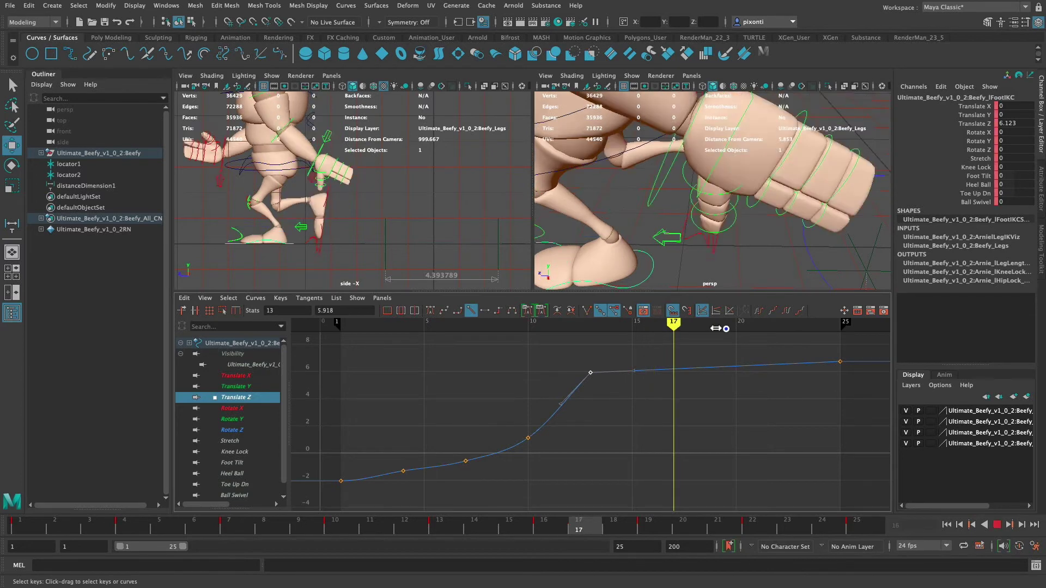
left_click(603, 327)
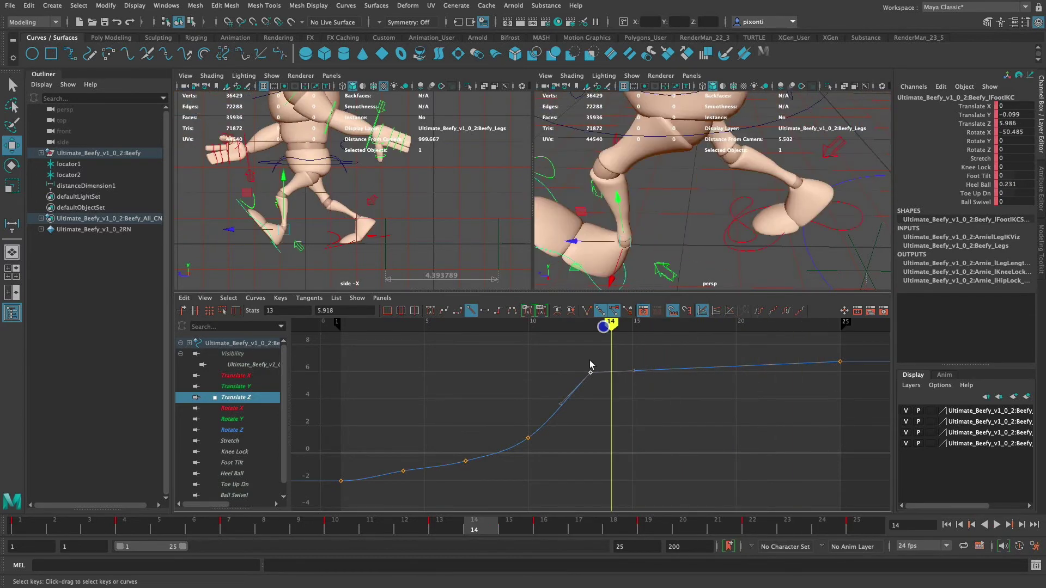
left_click(675, 324)
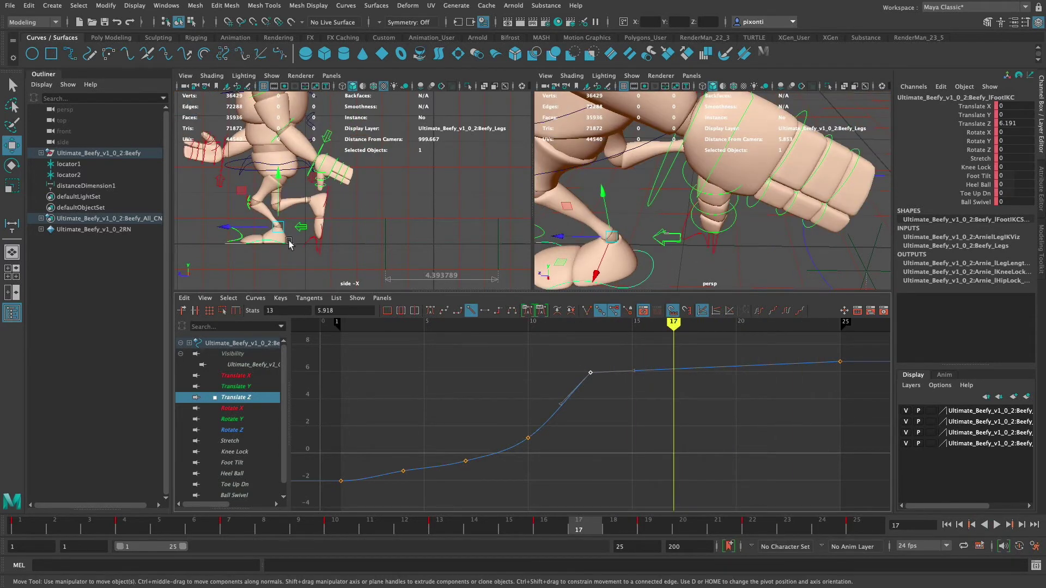
mouse_move(677, 325)
left_mouse_down()
mouse_move(770, 324)
mouse_move(675, 325)
left_mouse_up()
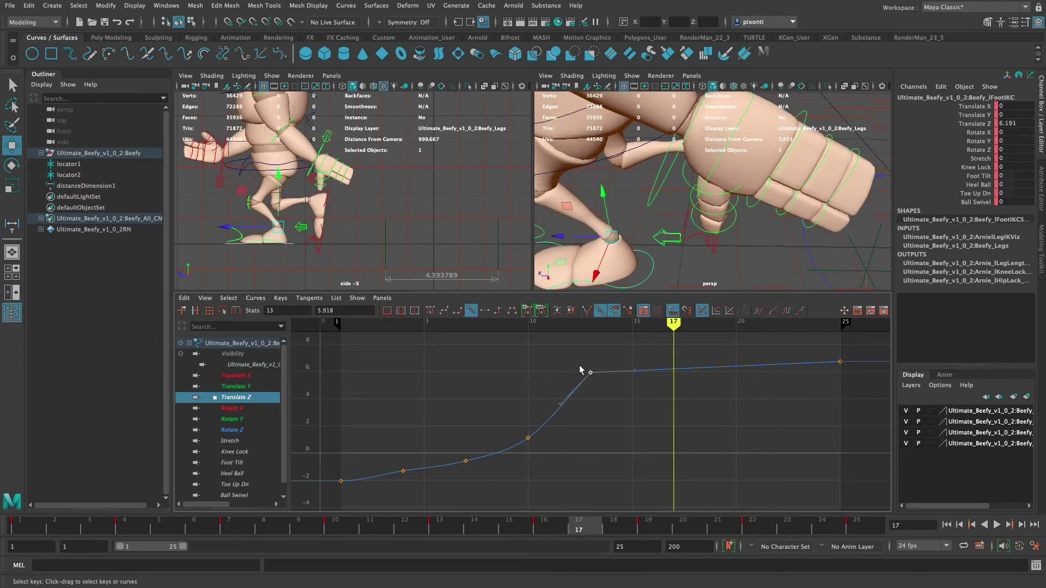
left_click_drag(589, 376, 592, 364)
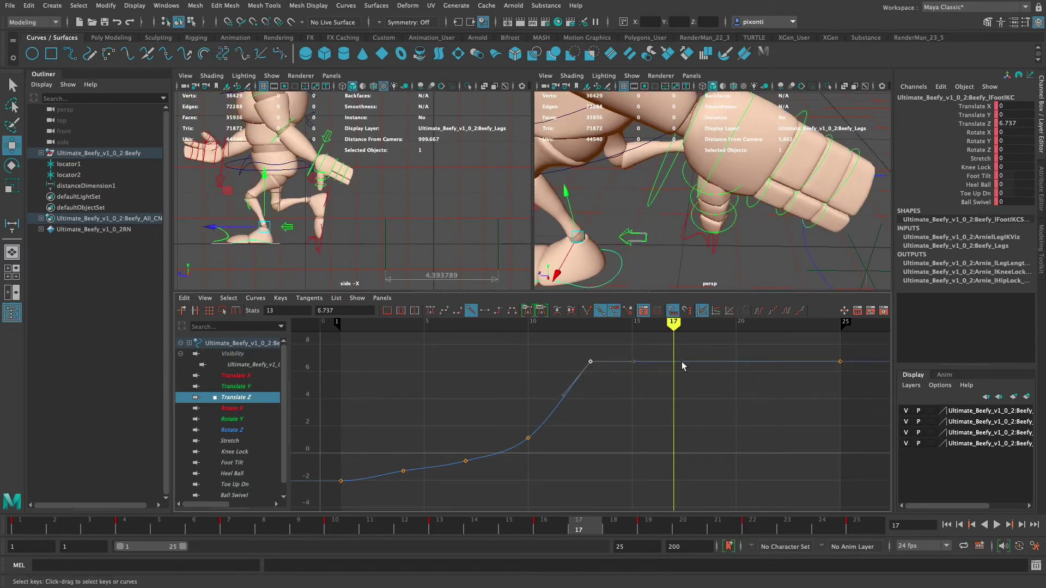
Play back the run, and raise the left foot's Translate Z key at frame 10 to about 4.6
key("alt+v")
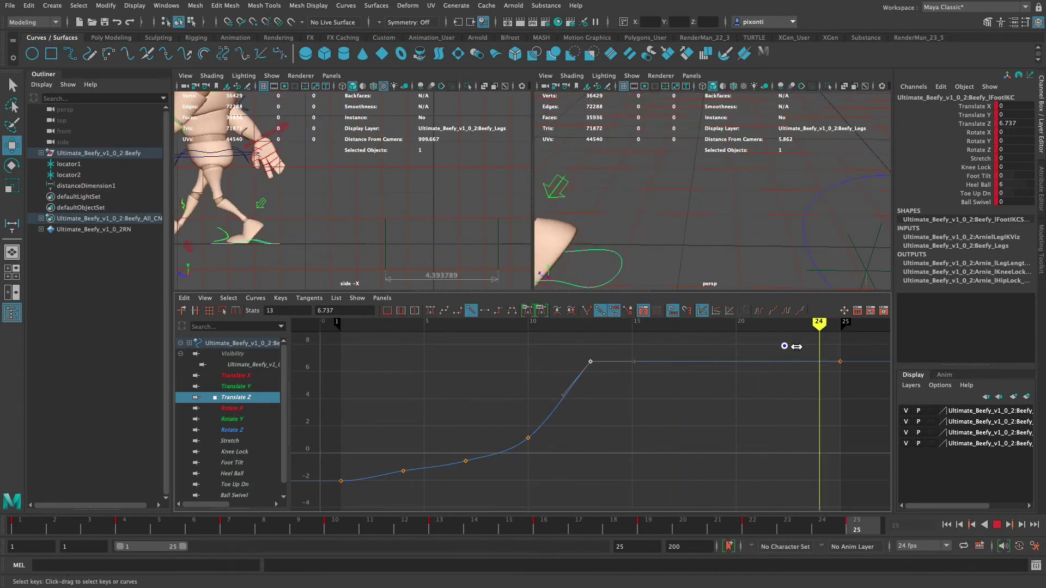
key("alt+v")
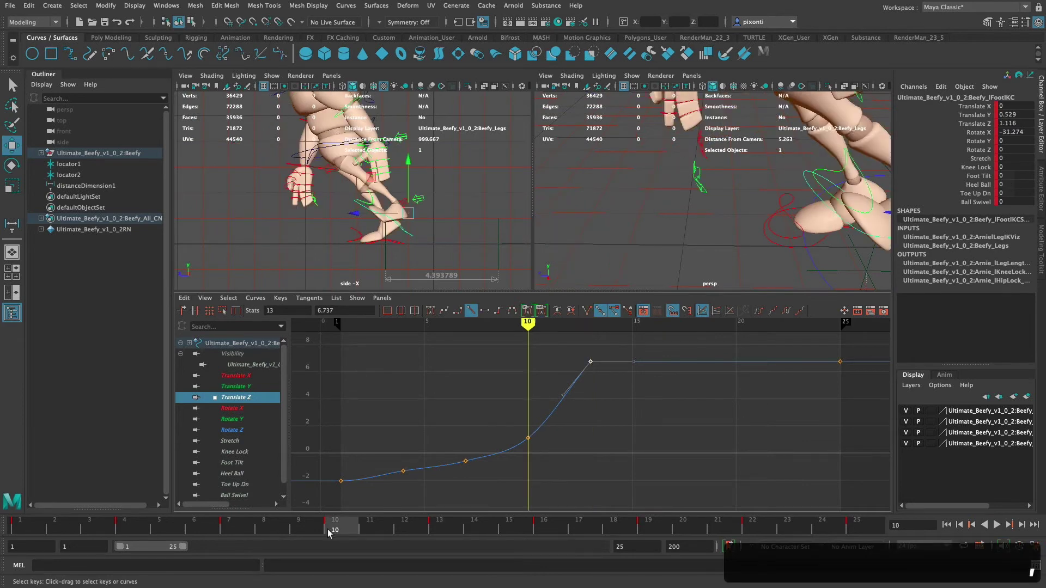
left_click_drag(543, 457, 520, 428)
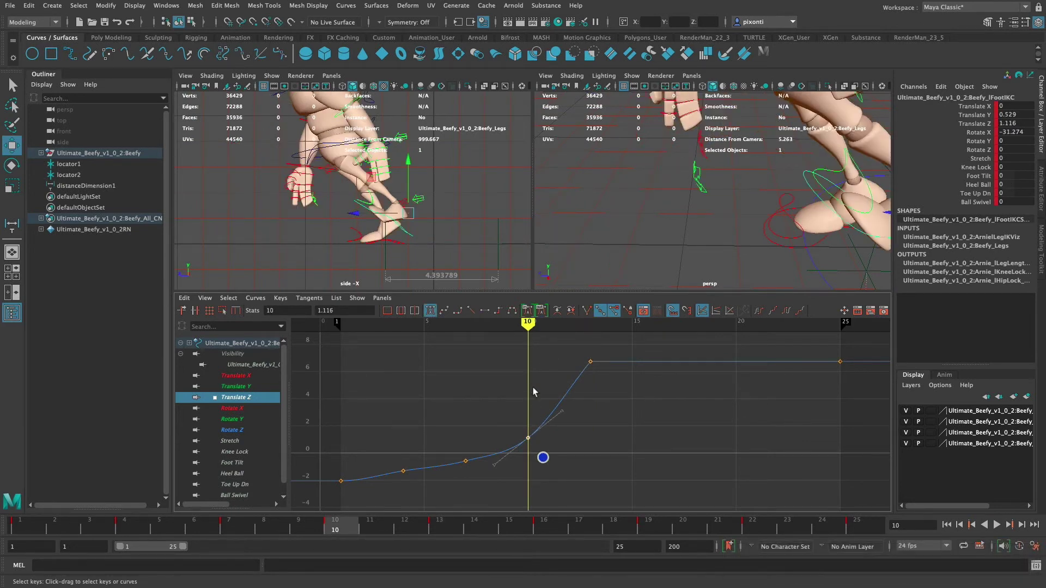
middle_click_drag(527, 444, 530, 391)
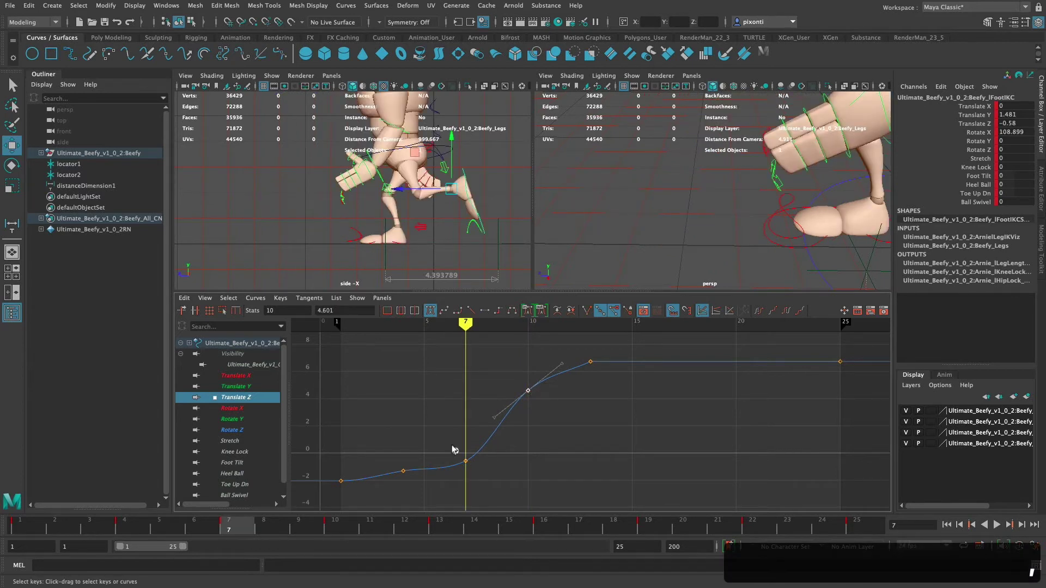
Raise the left foot's Translate Z keys at frame 7 to about 1.1 and at frame 4 to about -0.83
left_click(466, 462)
middle_click_drag(467, 461, 468, 437)
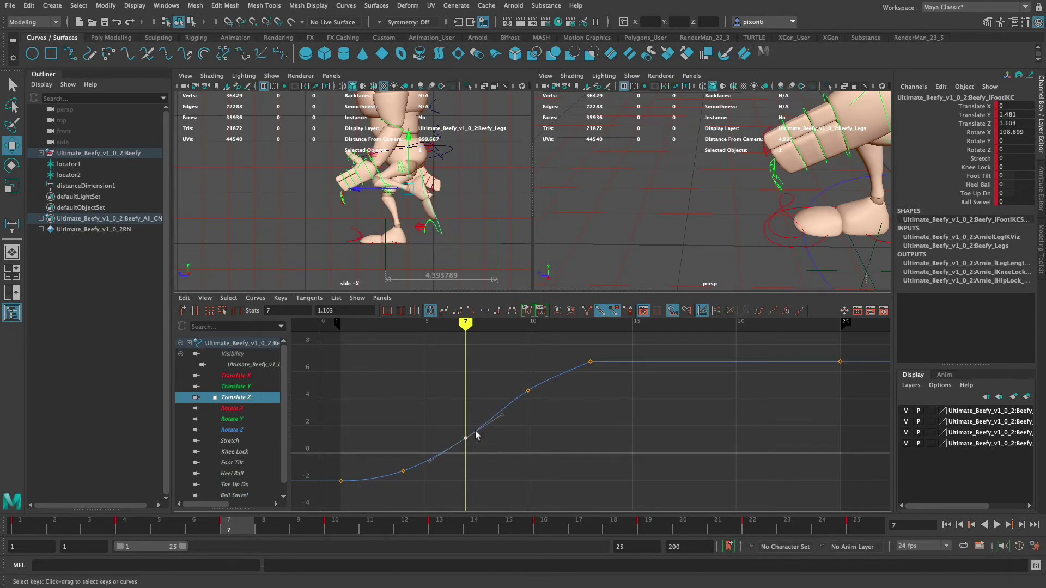
key("comma")
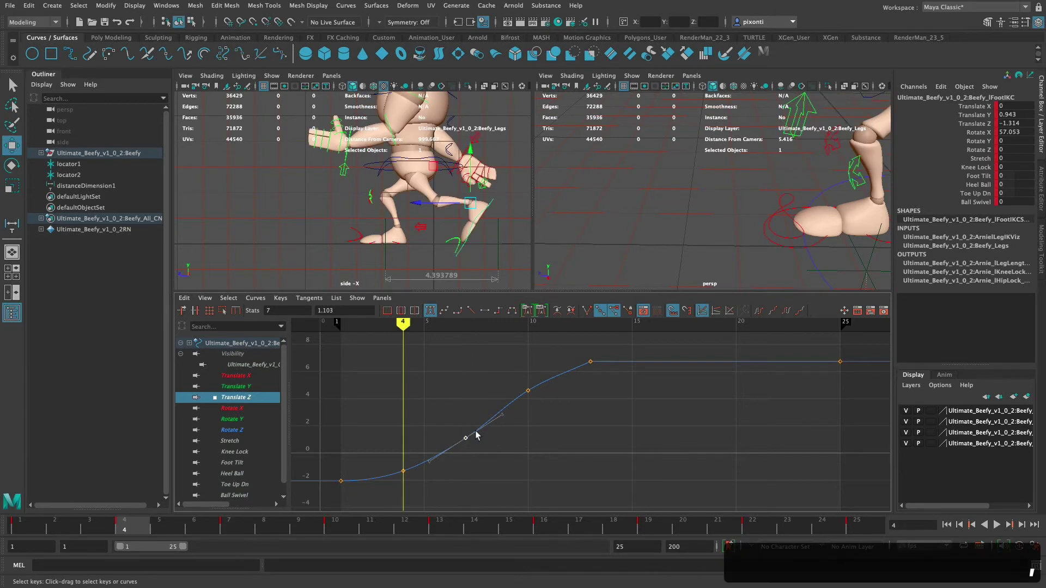
left_click(404, 471)
middle_click_drag(403, 471, 402, 462)
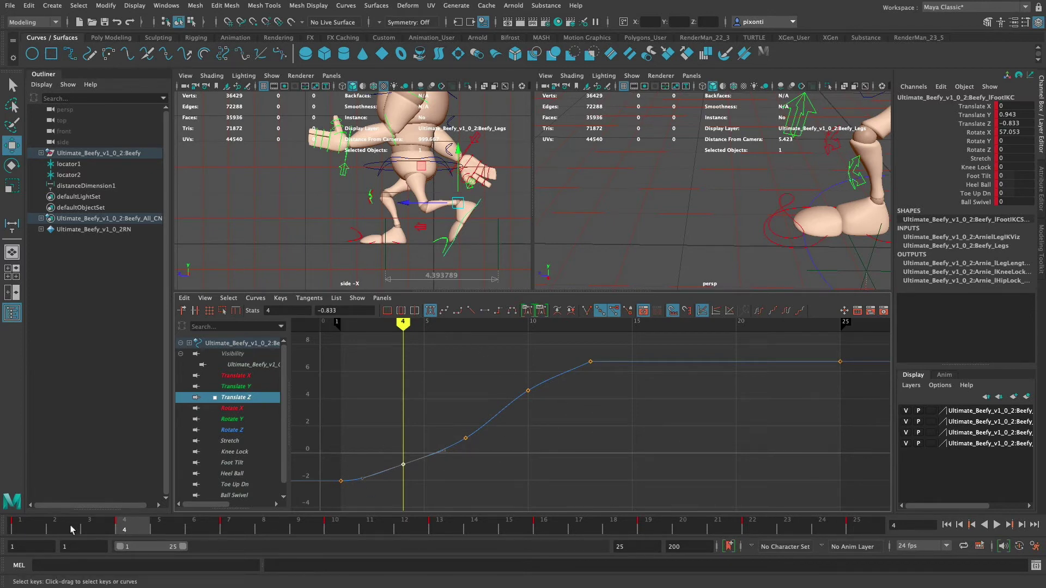
Play the run from frame 1 and review the whole character's forward motion in the side view
left_click(29, 531)
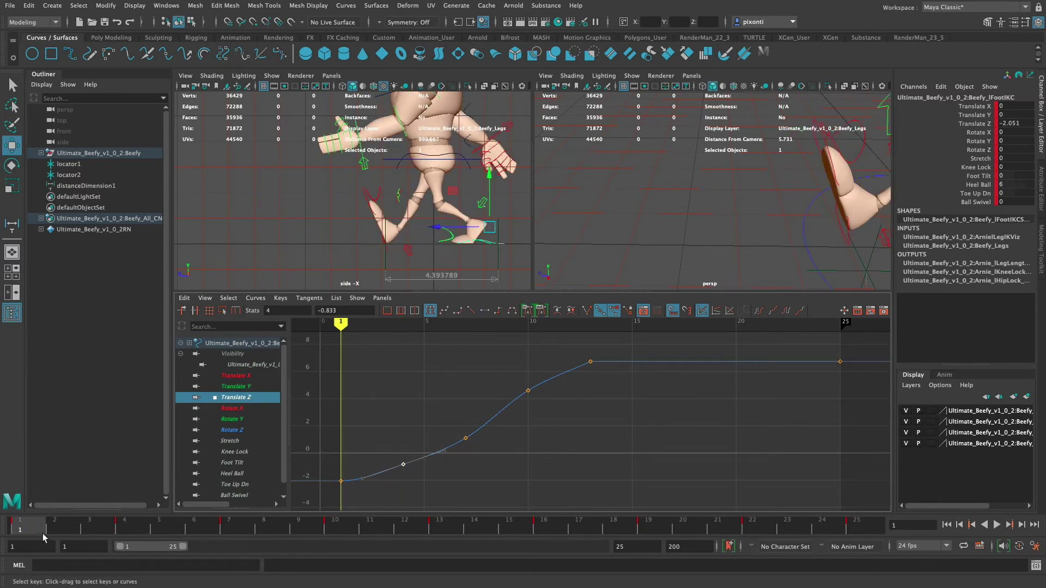
left_click(997, 525)
left_click(996, 525)
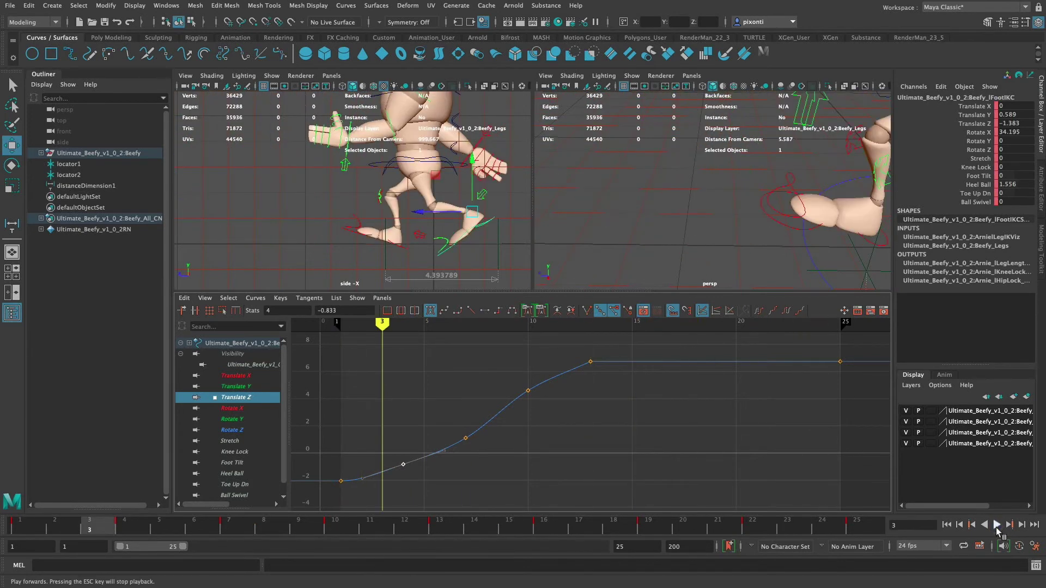
right_click_drag(461, 233, 392, 231, "alt")
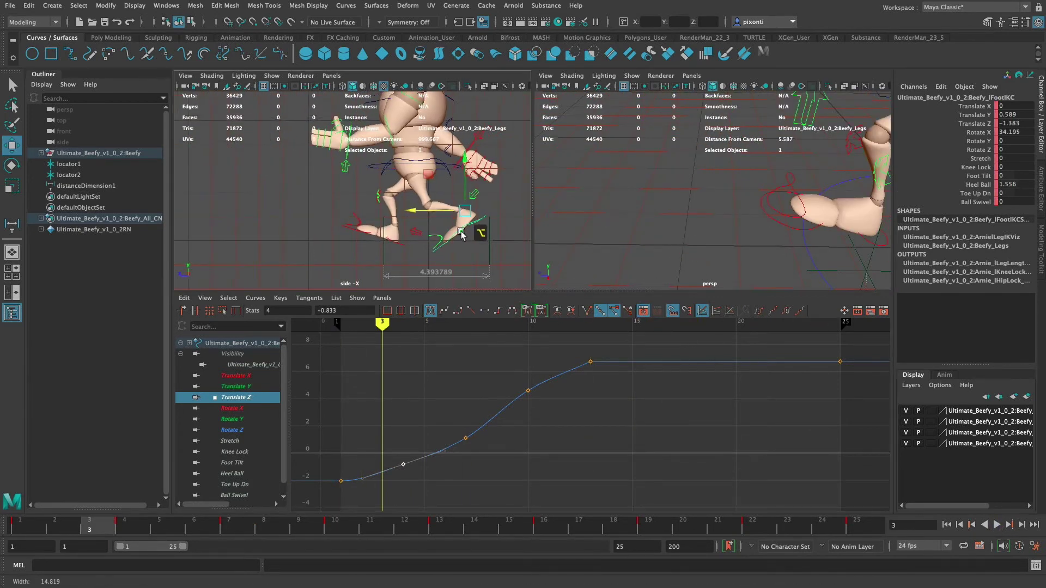
middle_click_drag(461, 231, 403, 233, "alt")
right_click_drag(403, 233, 322, 225, "alt")
middle_click_drag(402, 237, 442, 264, "alt")
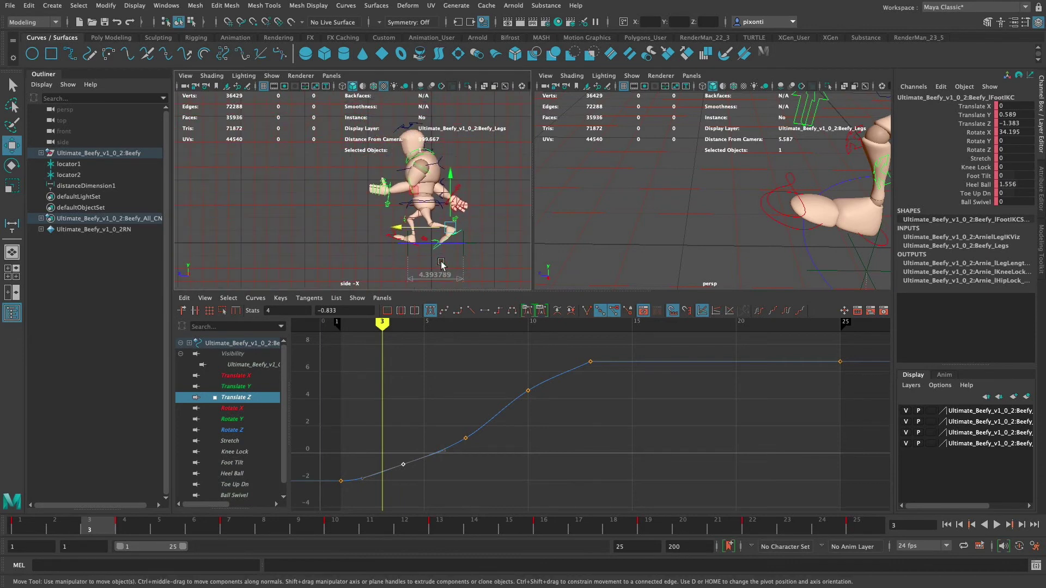
left_click(996, 525)
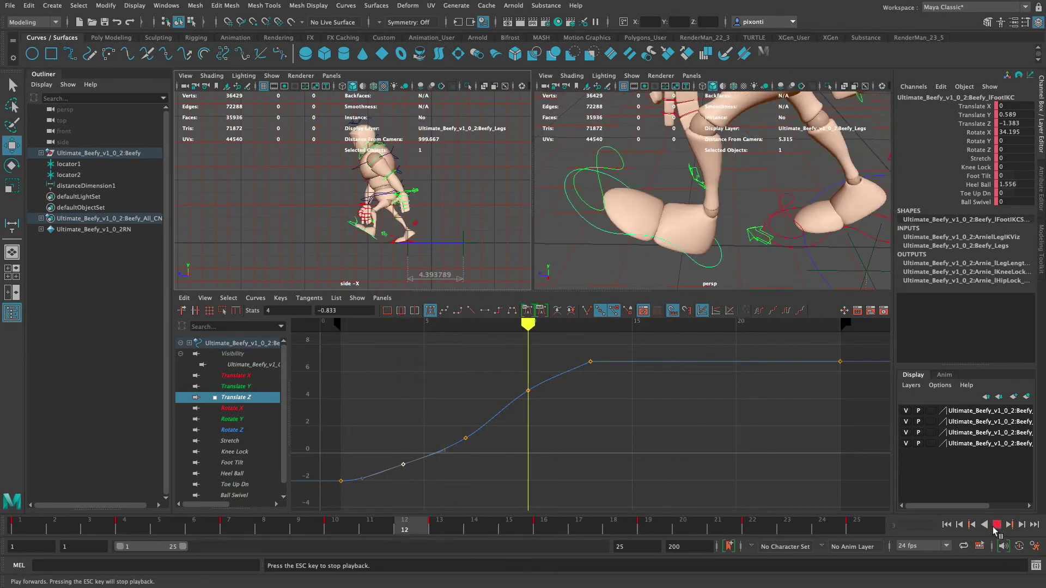
left_click(996, 527)
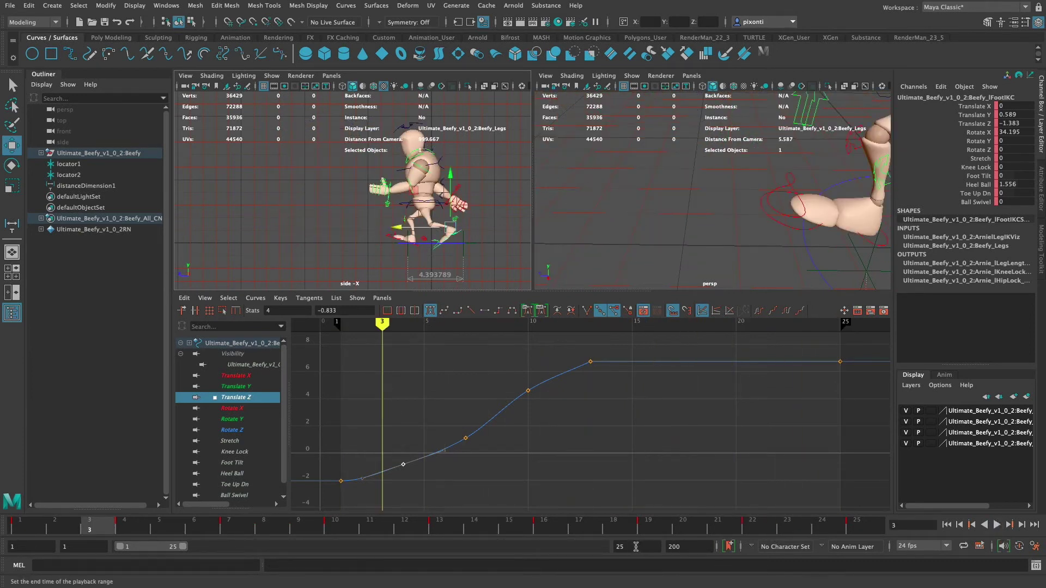
Extend the playback range's end to frame 200 and play the run beyond its last key
left_click_drag(633, 547, 593, 547)
type("200")
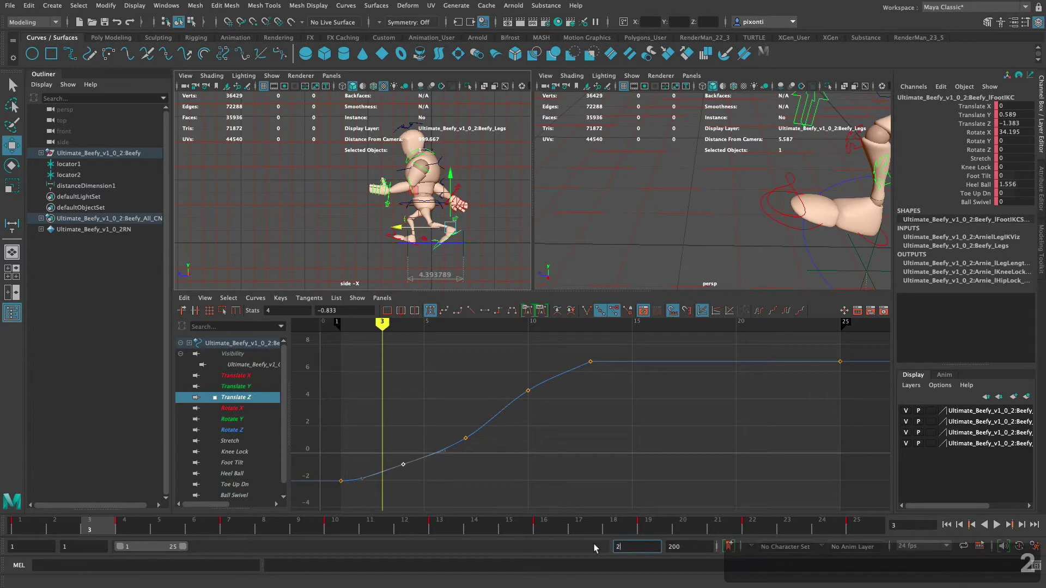
key("Tab")
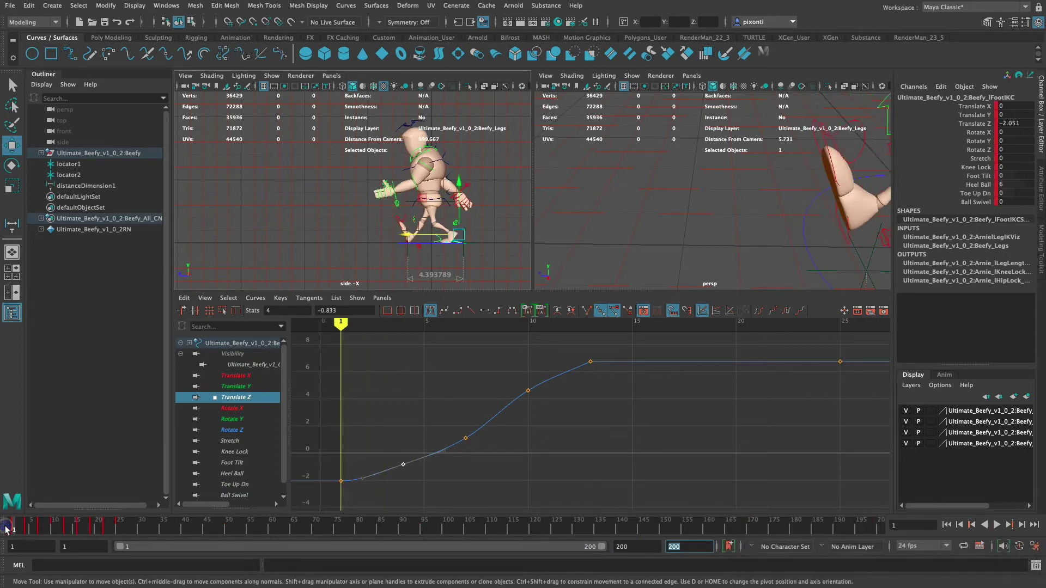
left_click(996, 525)
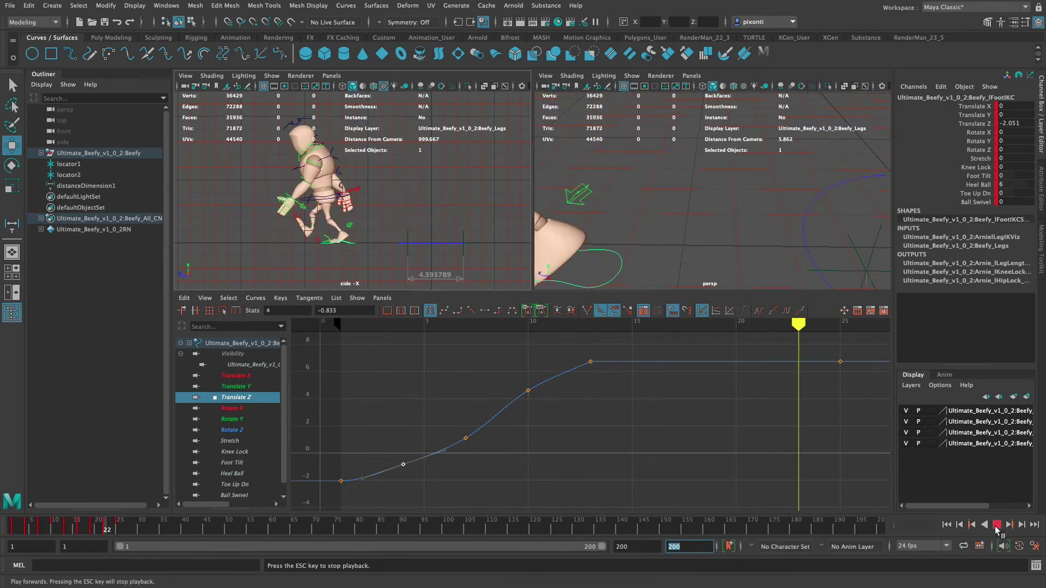
left_click(996, 525)
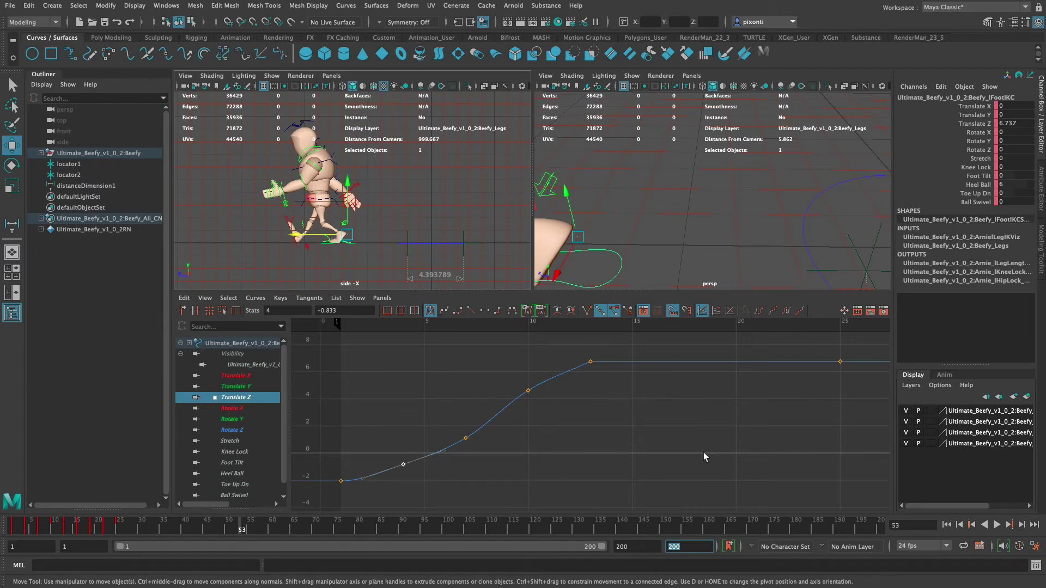
Inspect the left foot's Translate Z at frames 13 and 25, and view its Translate X and Translate Y curves
left_click_drag(604, 347, 584, 386)
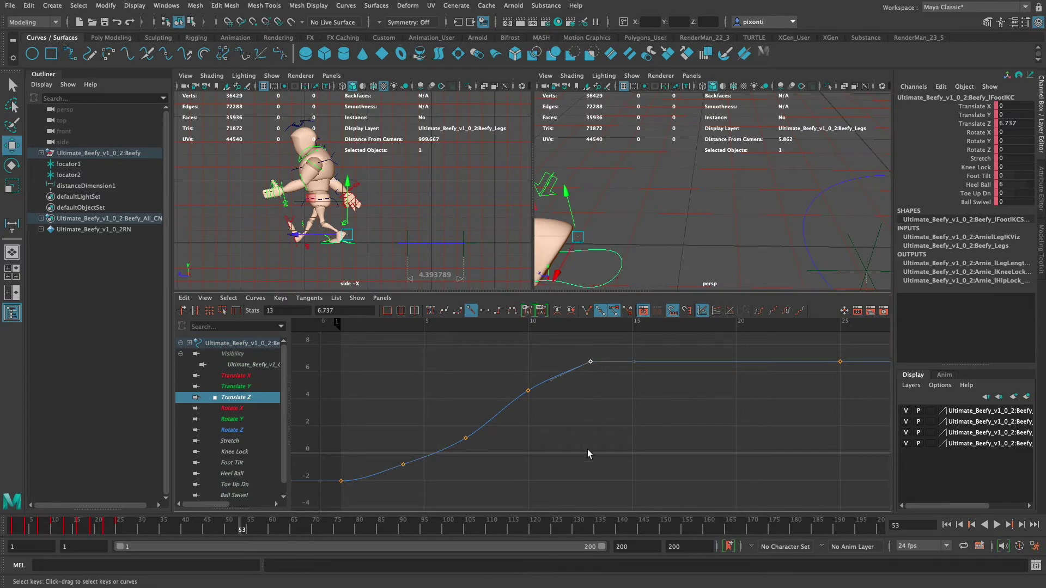
left_click(533, 466)
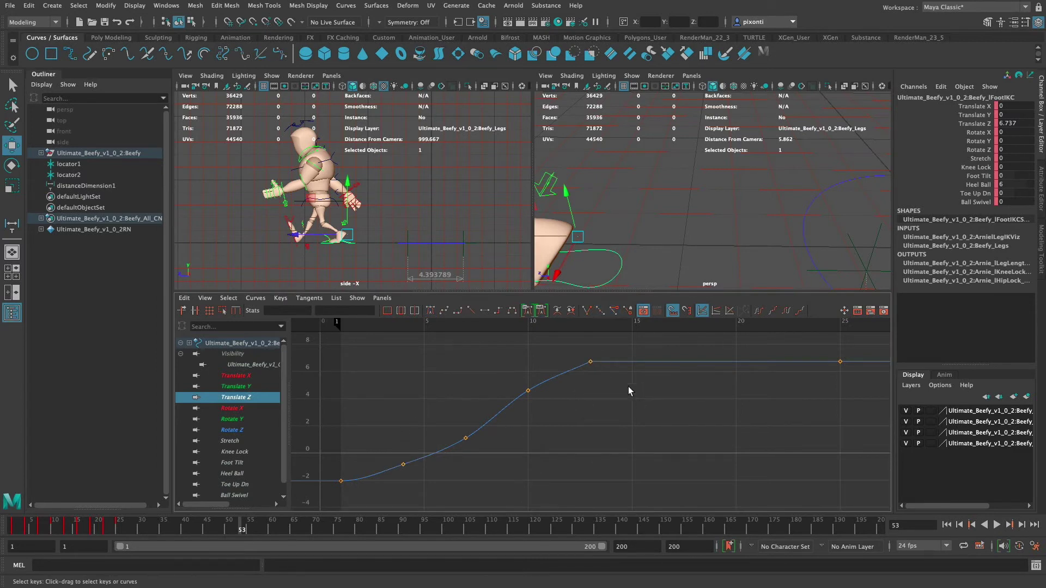
left_click_drag(606, 348, 570, 395)
left_click_drag(594, 330, 590, 324)
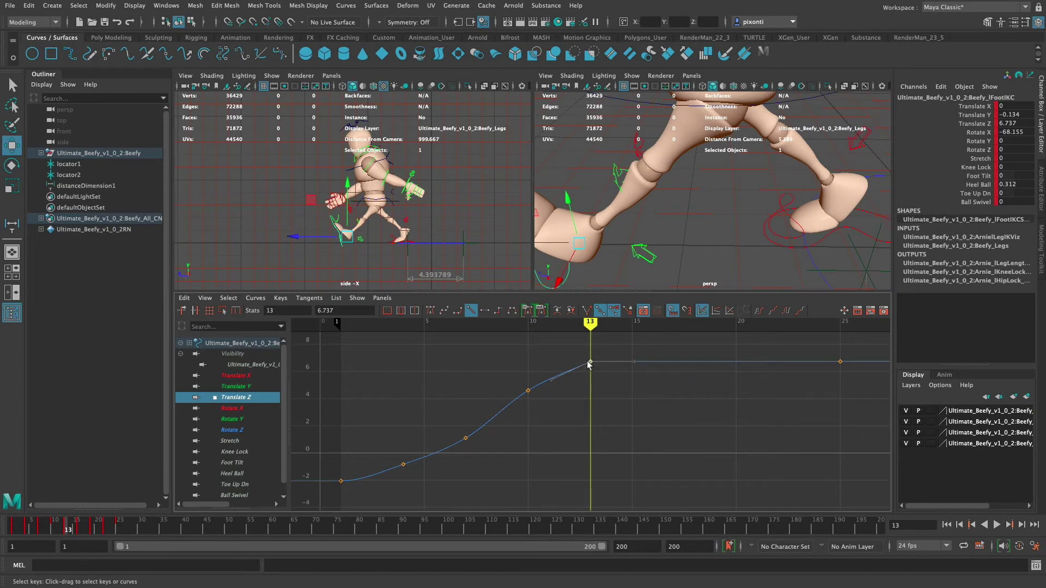
left_click(841, 324)
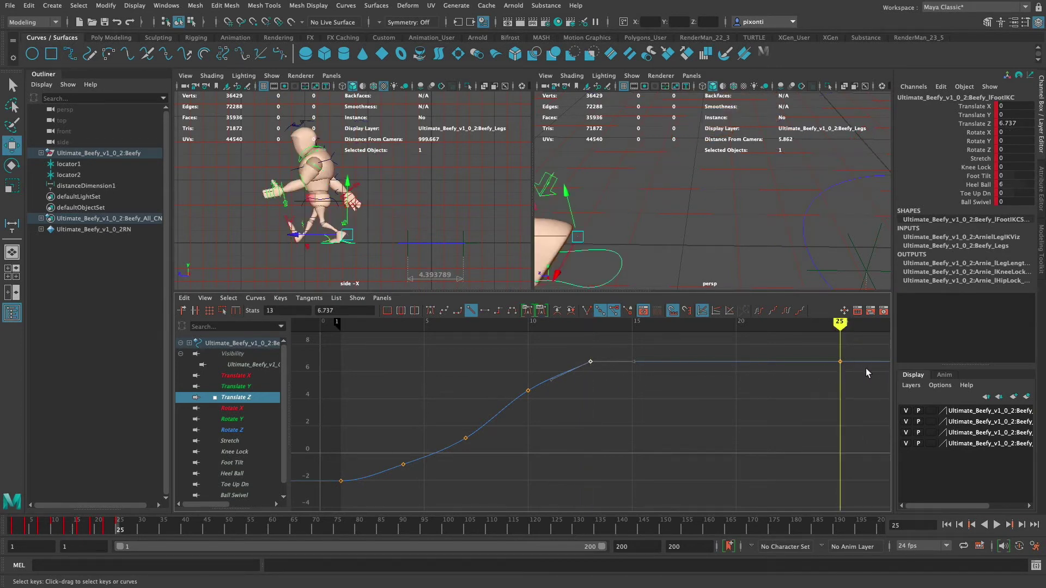
left_click(253, 375)
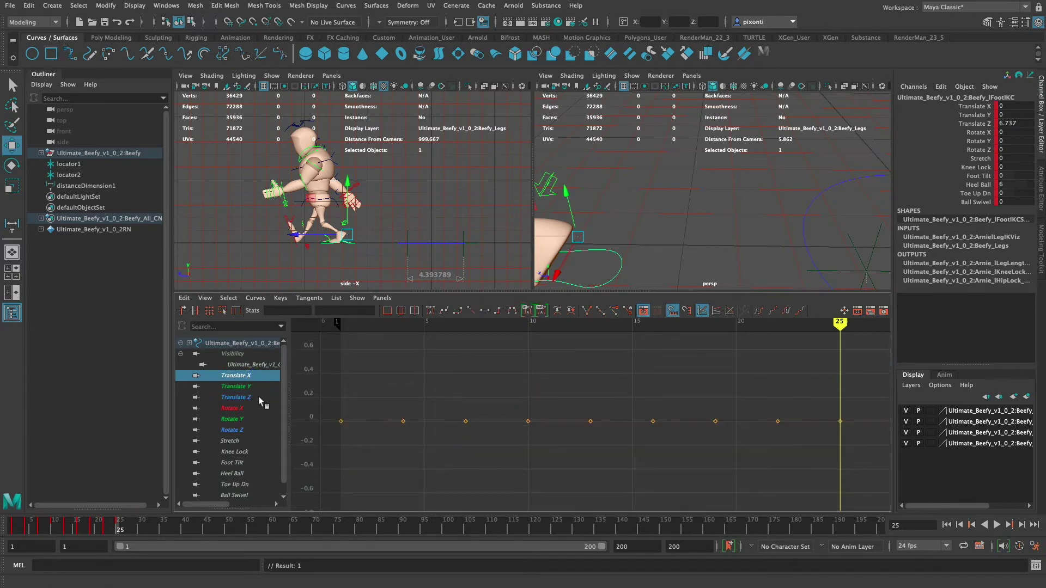
left_click(252, 385)
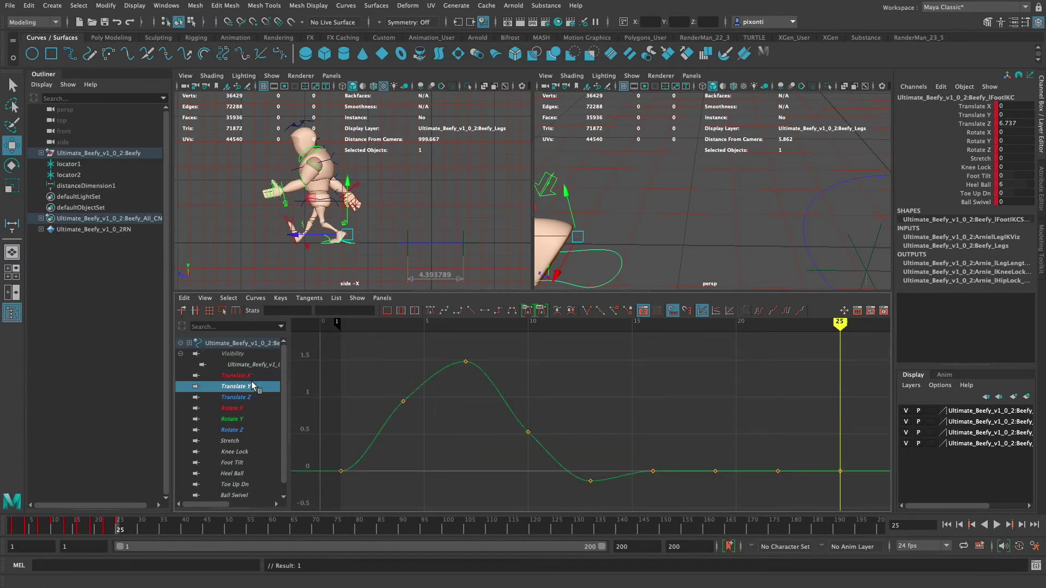
Select the root control and toggle the Infinity display off and back on to compare its curves beyond frame 25
left_click(297, 203)
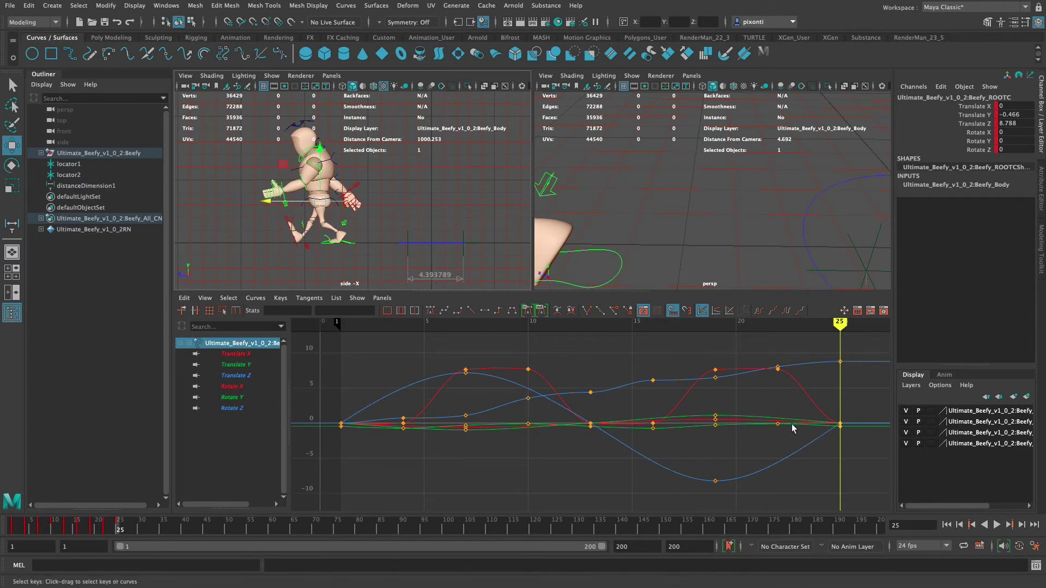
right_click_drag(793, 429, 614, 439, "alt")
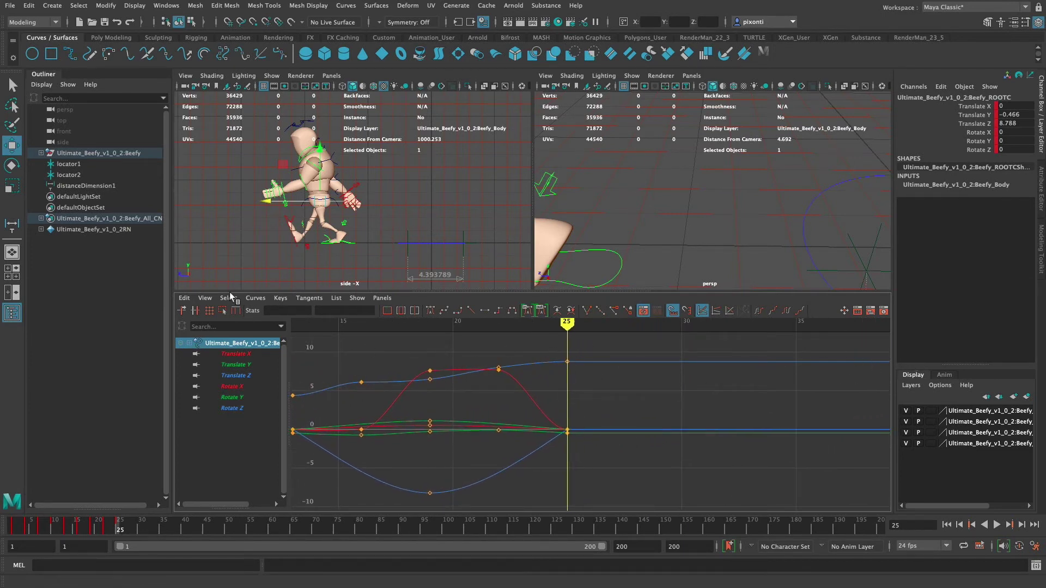
left_click(205, 298)
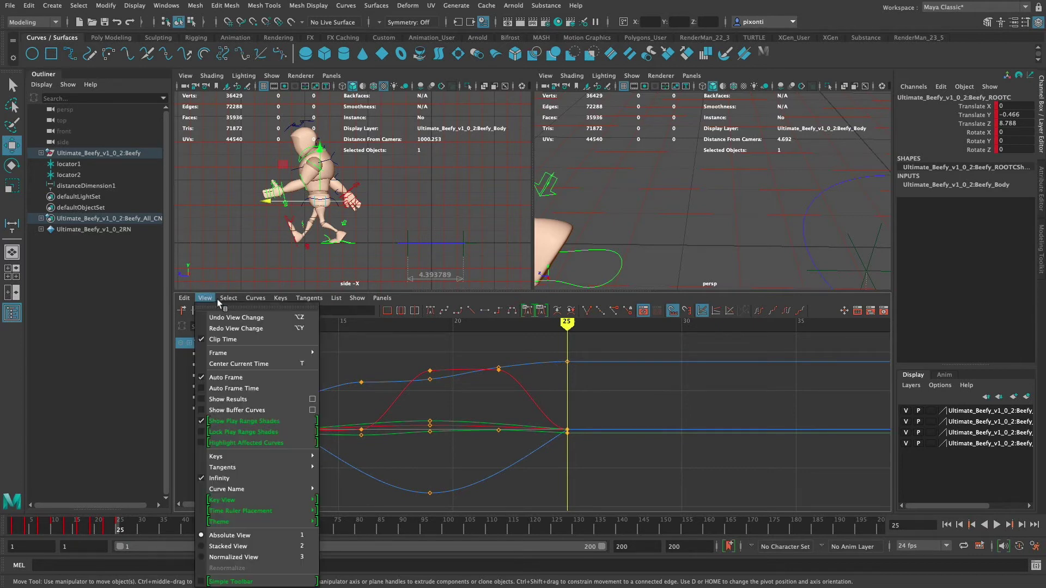
left_click(225, 479)
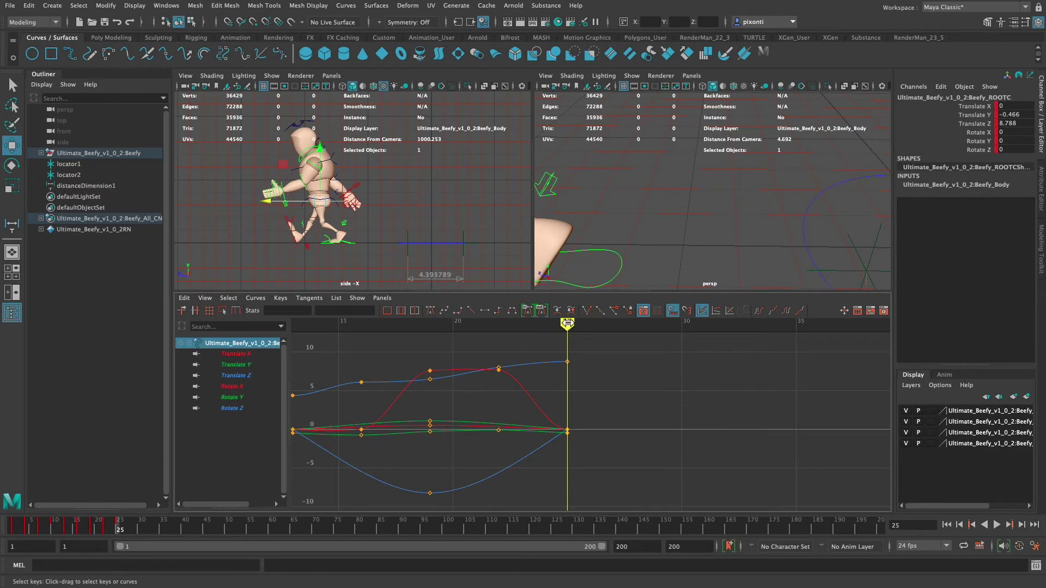
mouse_move(568, 324)
left_mouse_down()
mouse_move(776, 338)
mouse_move(546, 342)
mouse_move(789, 344)
mouse_move(569, 349)
left_mouse_up()
left_click(205, 298)
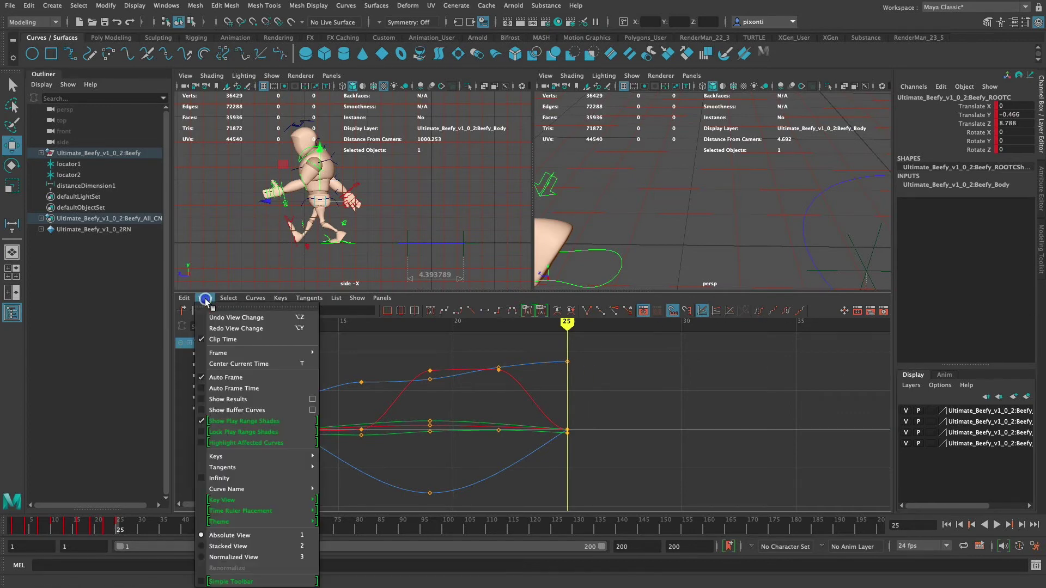
left_click(214, 478)
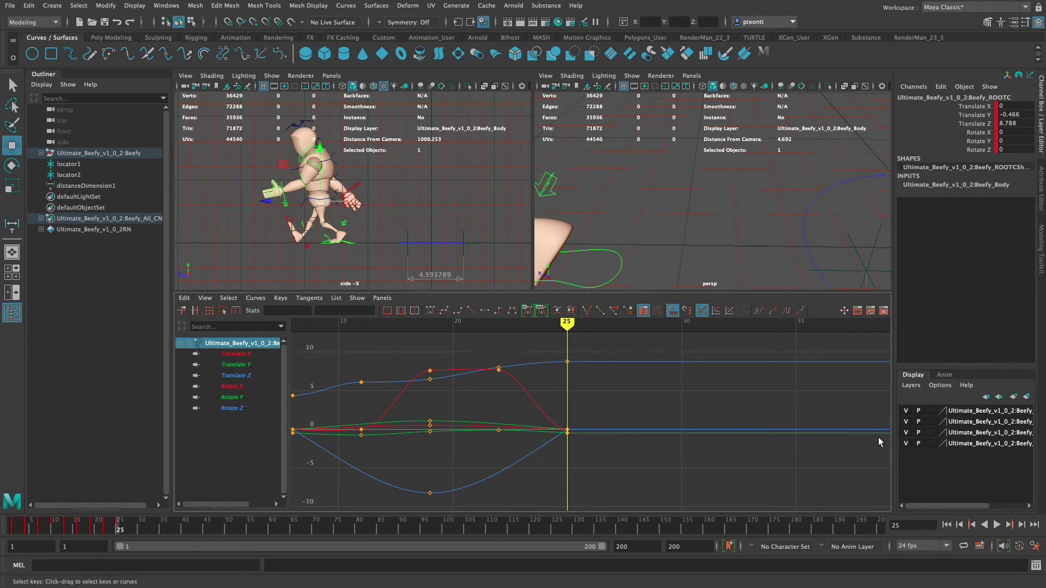
Set Post Infinity to Cycle for all of the root control's animation curves
left_click(243, 344)
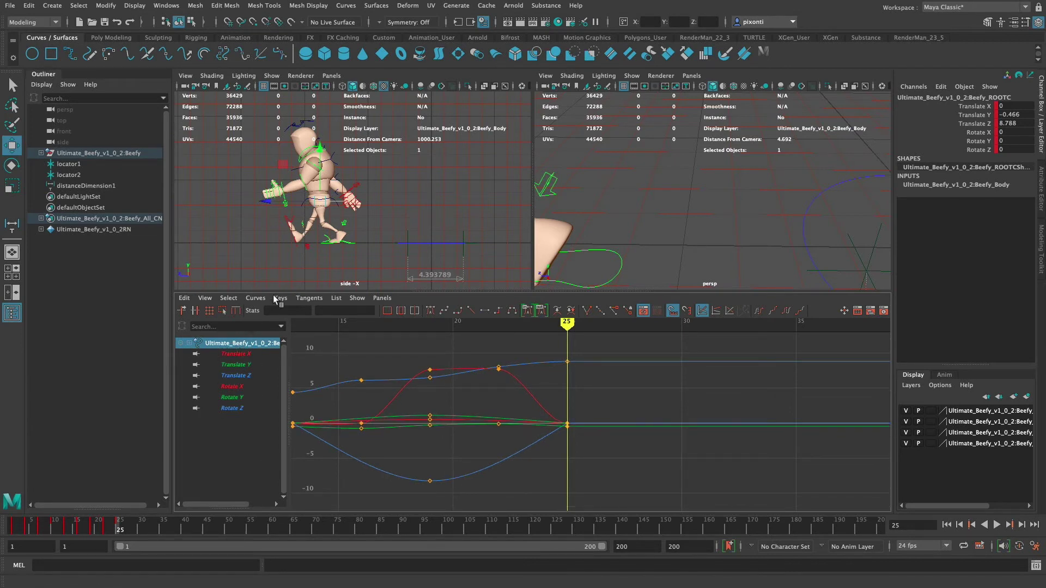
left_click(259, 297)
mouse_move(317, 330)
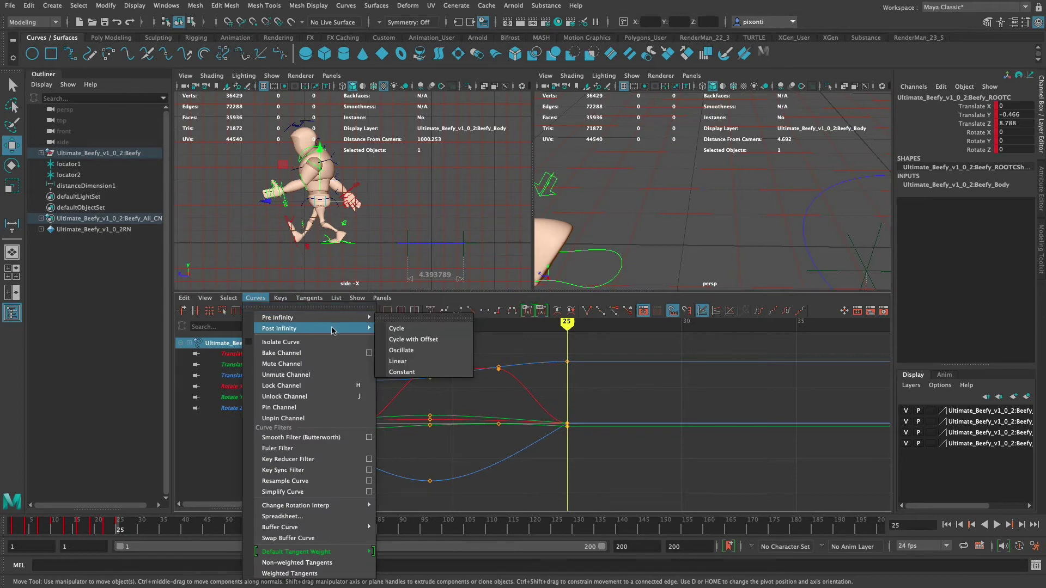
left_click(428, 330)
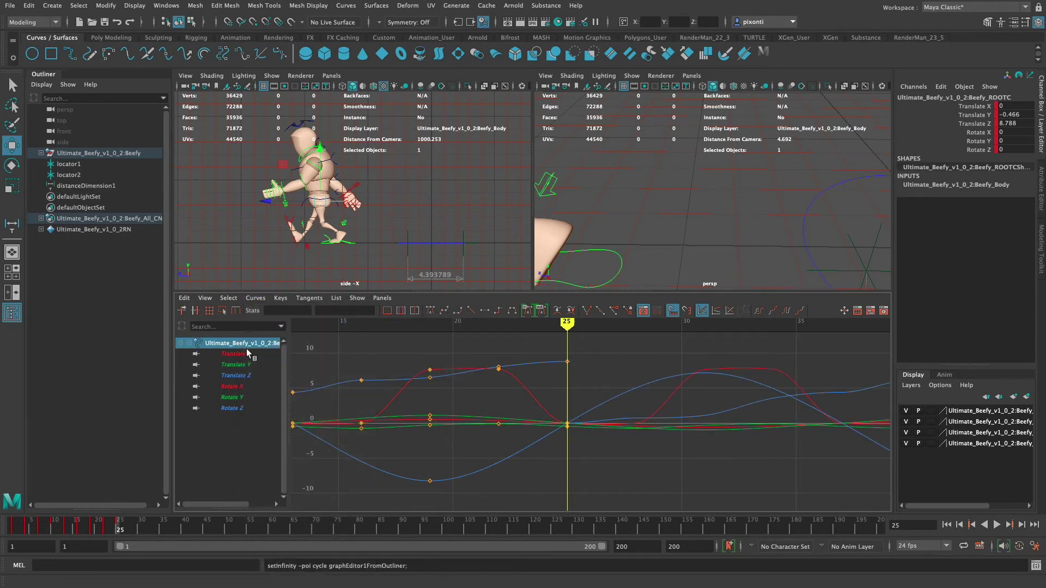
Check how each root translate and rotate curve continues past frame 25, including the Rotate Z key there
left_click(235, 364)
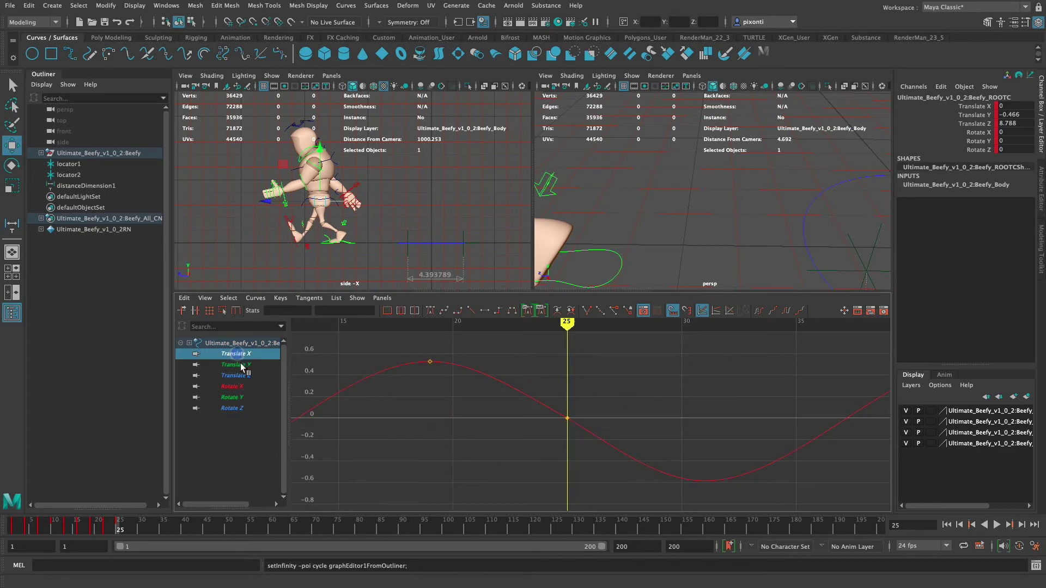
left_click(238, 377)
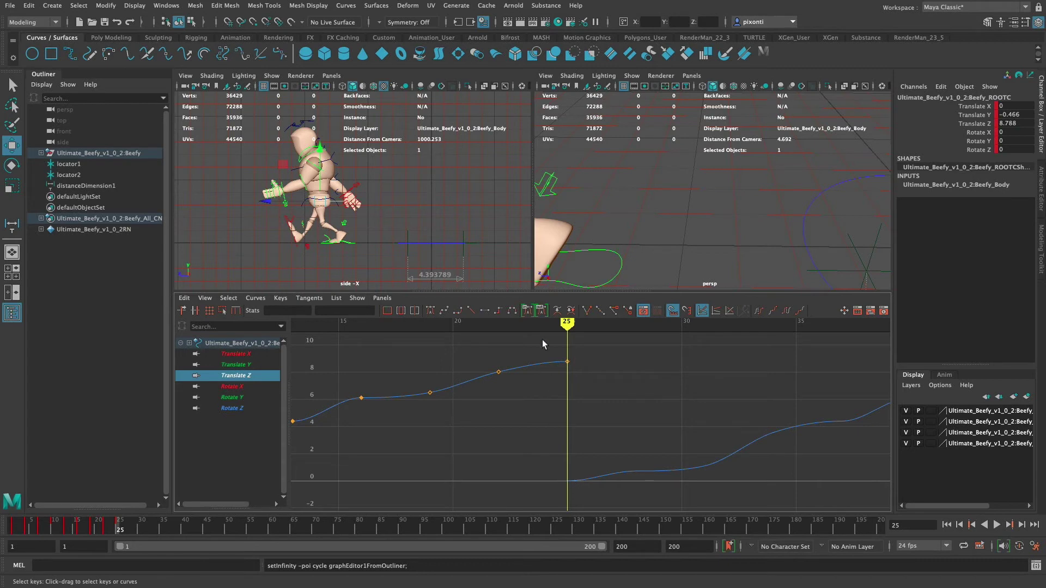
left_click(240, 386)
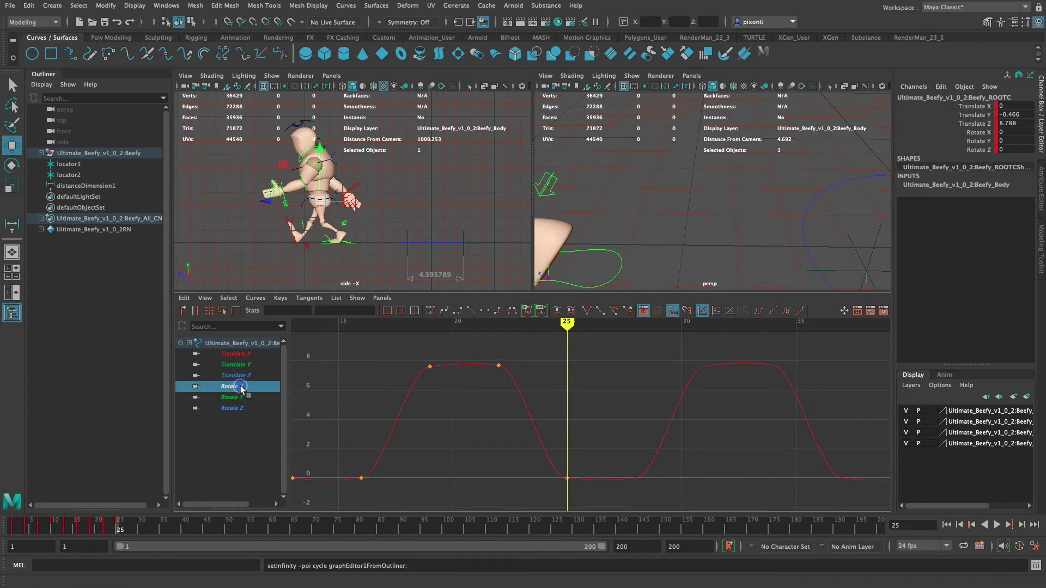
left_click(246, 397)
left_click(248, 409)
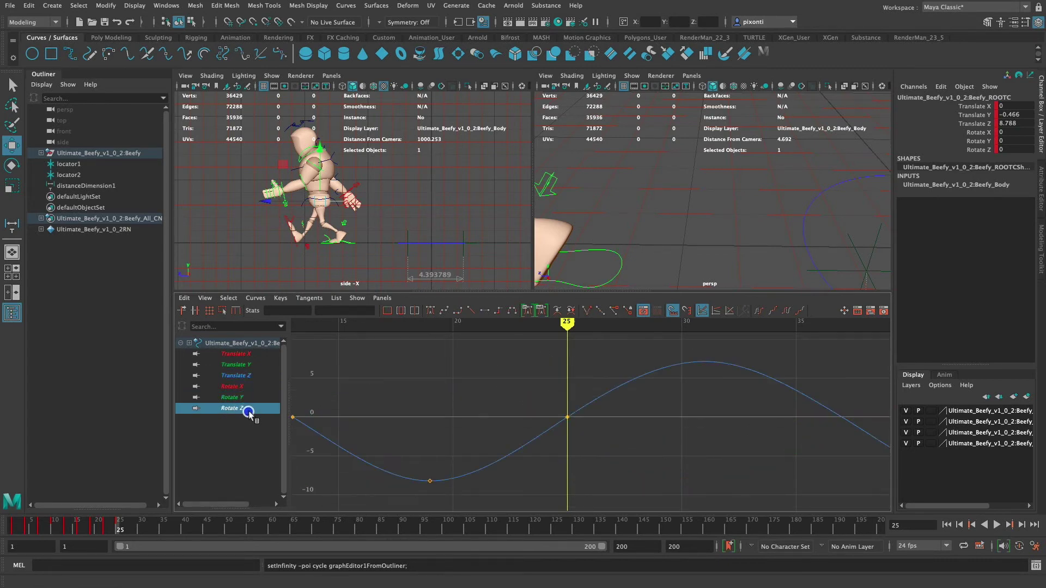
left_click(565, 416)
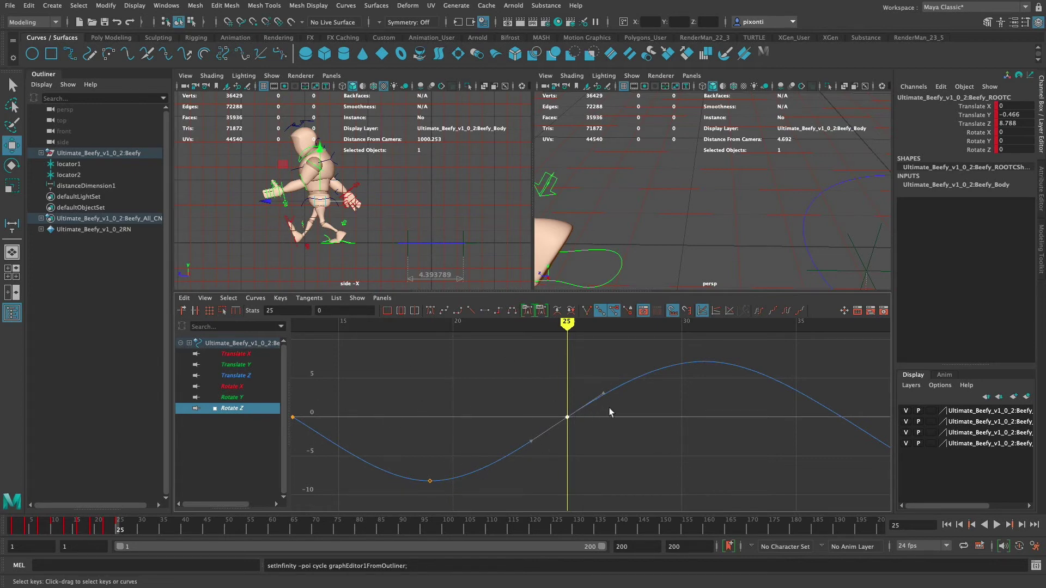
left_click_drag(561, 417, 576, 438)
Set Post Infinity to Cycle with Offset for the root's Translate Z curve
left_click(245, 375)
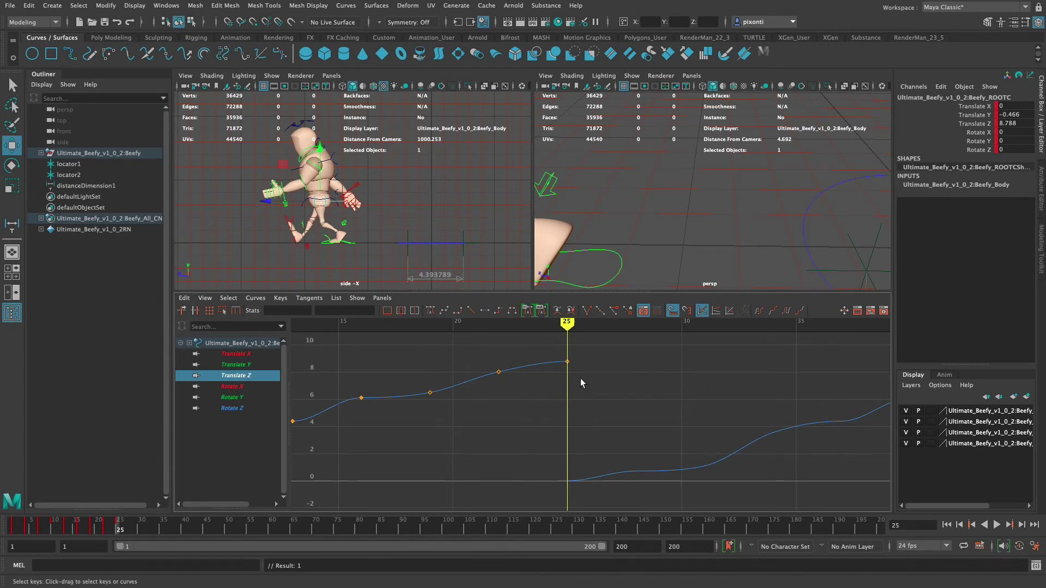
left_click_drag(456, 371, 458, 407)
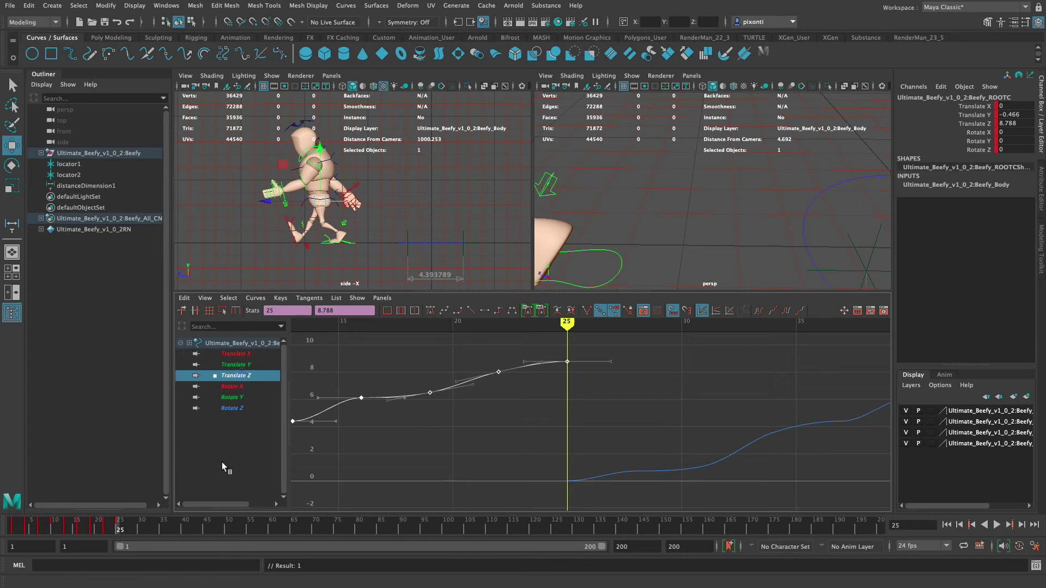
left_click(474, 437)
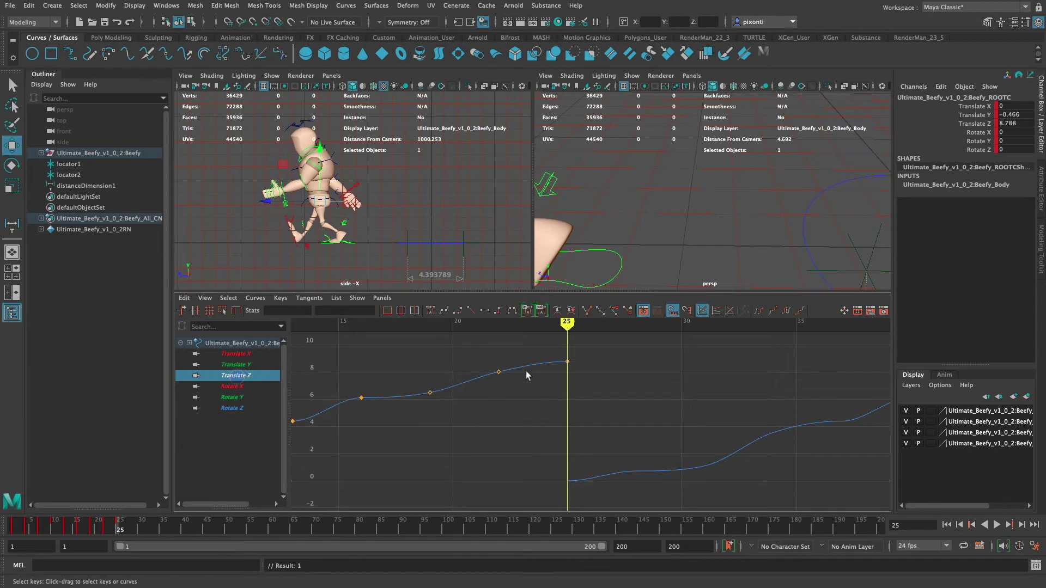
left_click(255, 298)
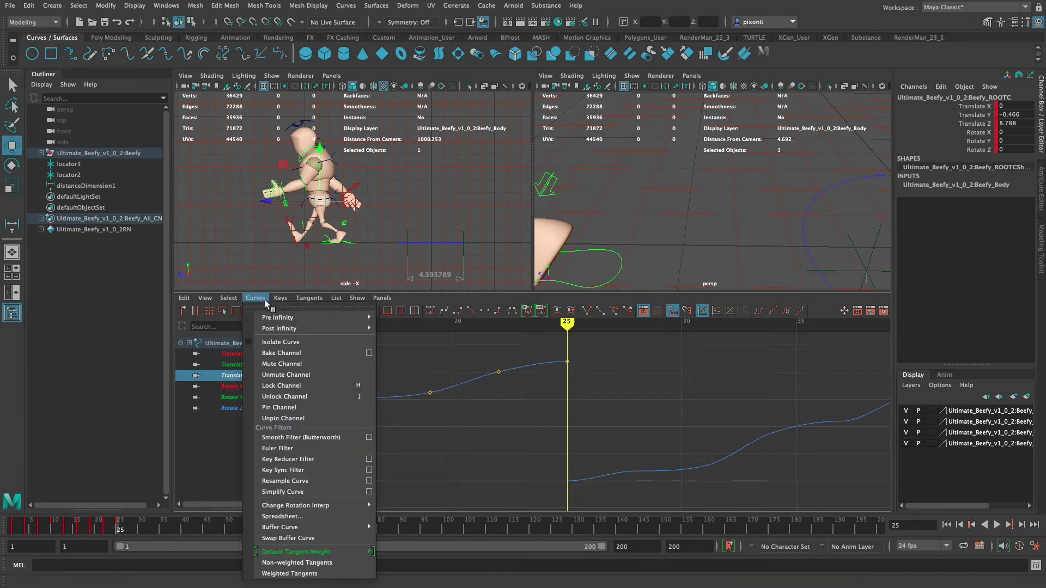
mouse_move(281, 330)
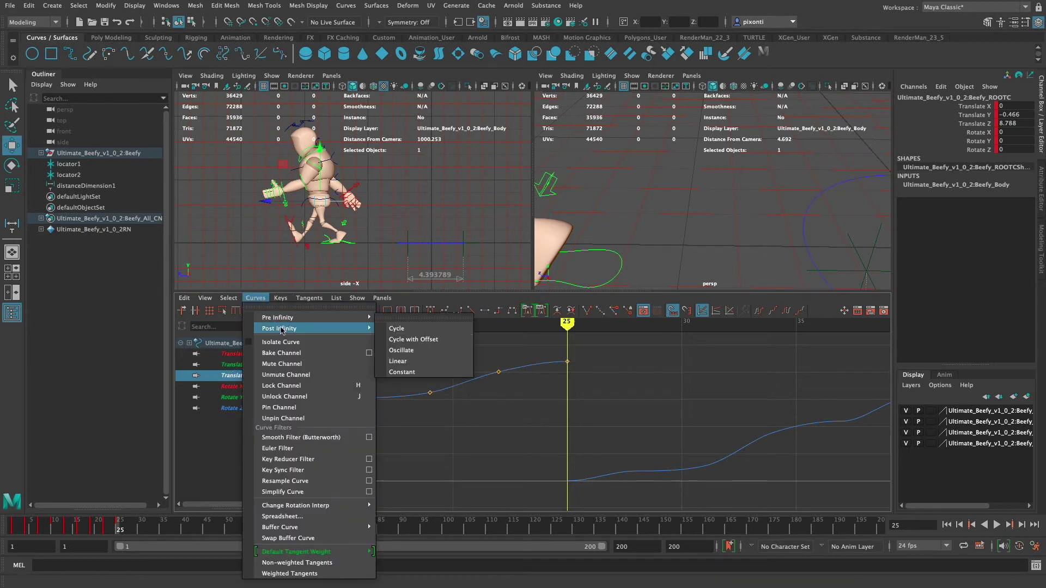
left_click(426, 340)
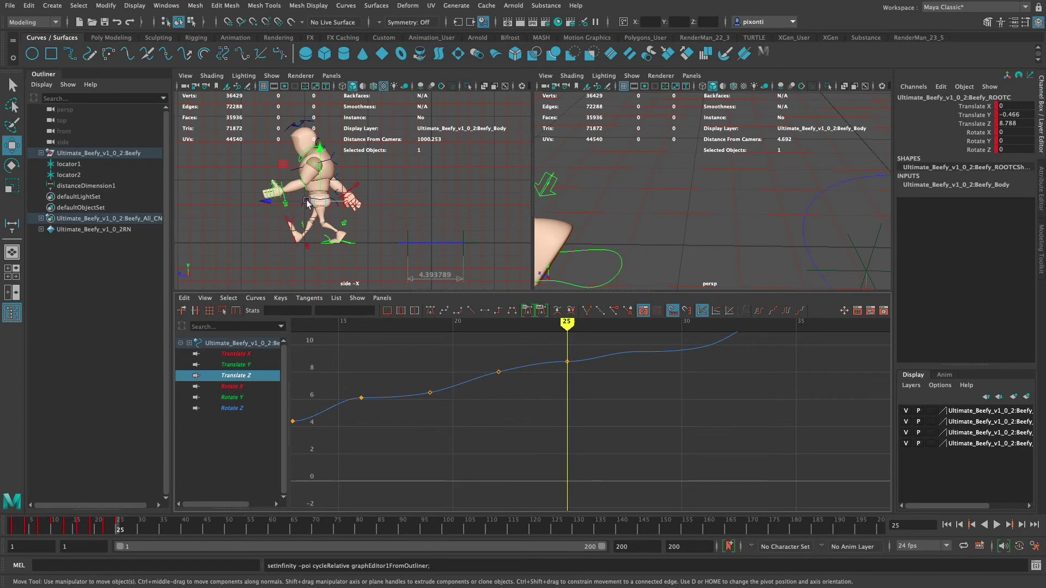
Bring the legs into close view in the side and perspective views and select both knee controls
right_click_drag(303, 217, 402, 186, "alt")
left_click_drag(313, 197, 331, 205, "alt")
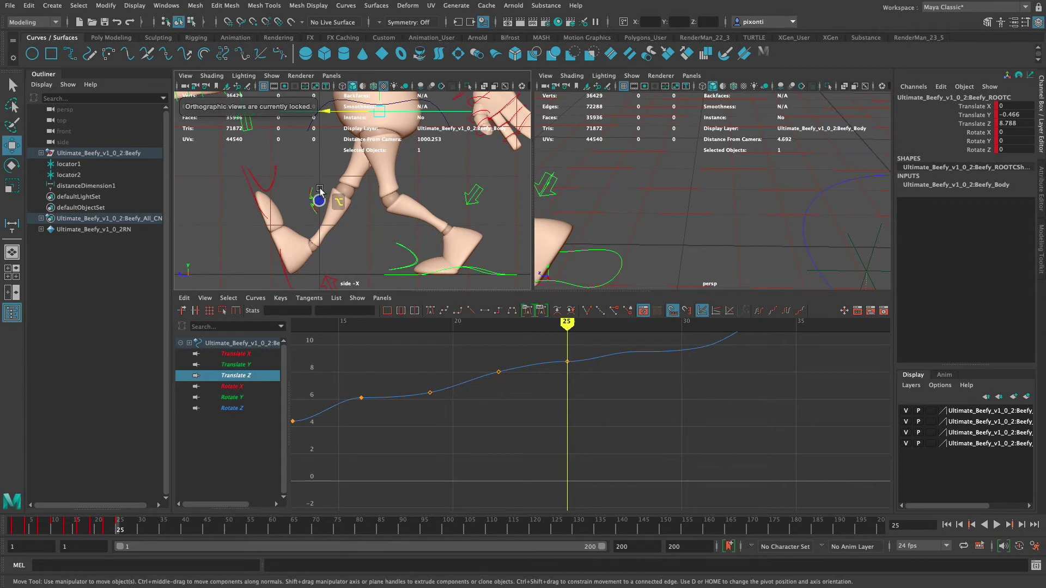
left_click(313, 199, "alt")
left_click(677, 211, "alt")
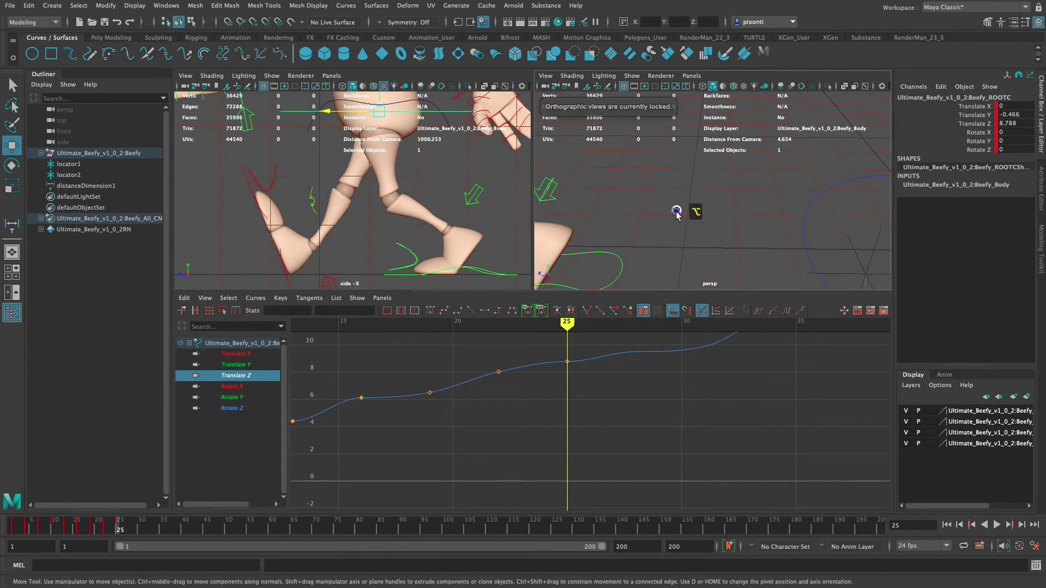
middle_click_drag(610, 231, 803, 219, "alt")
key("f")
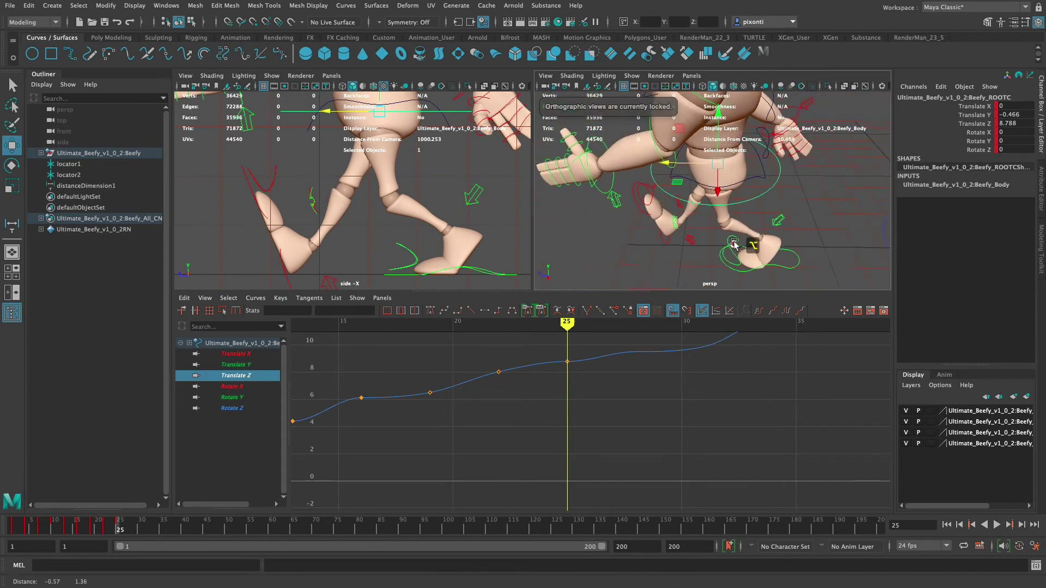
left_click_drag(307, 192, 316, 208)
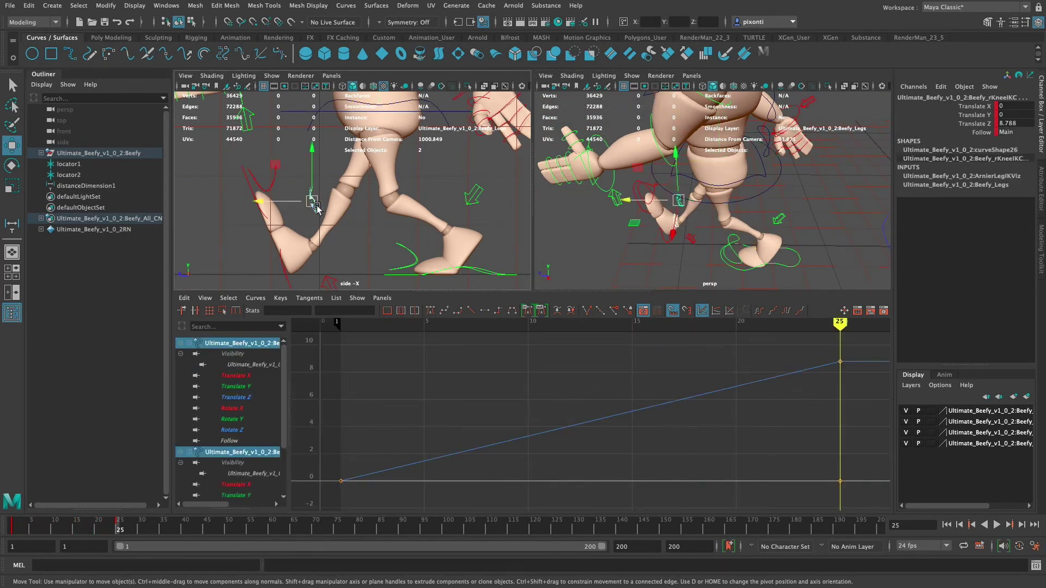
Inspect the Translate Z curves of both knee controls at frame 25 and beyond
left_click_drag(830, 354, 848, 381)
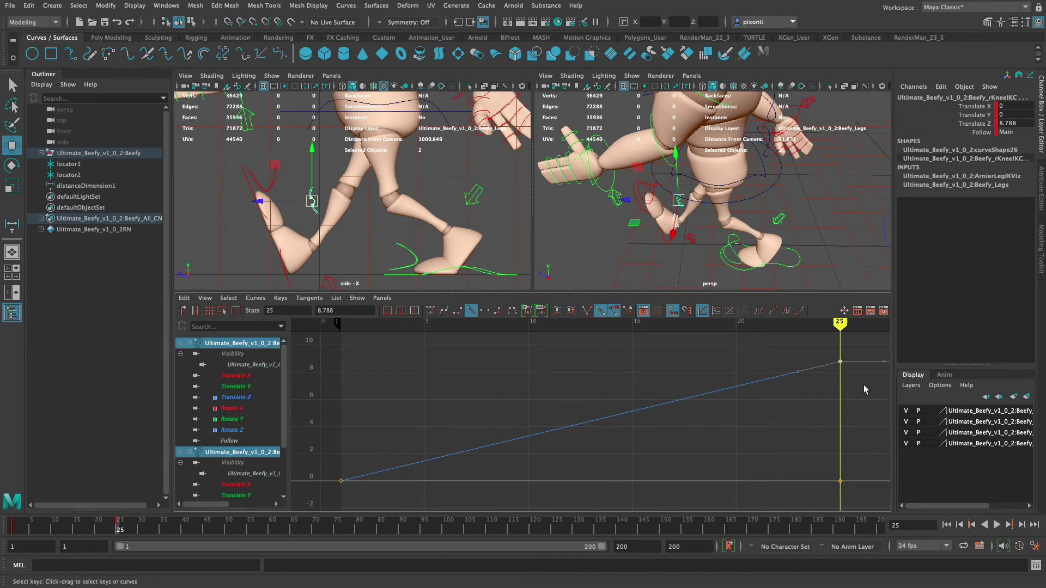
right_click_drag(864, 384, 621, 435, "alt")
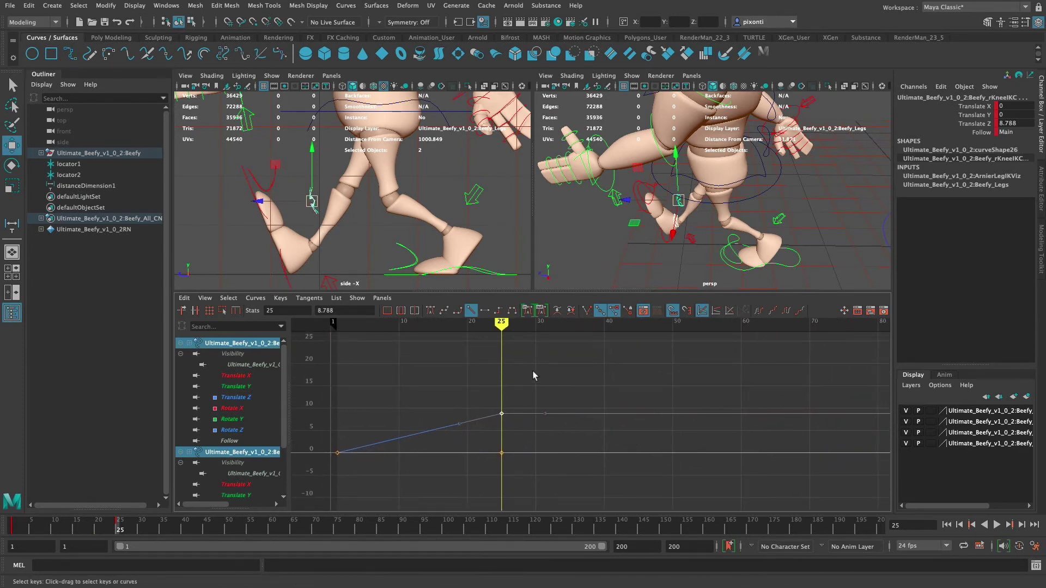
key("alt+v")
mouse_move(527, 331)
left_mouse_down()
mouse_move(598, 326)
mouse_move(498, 327)
mouse_move(624, 322)
mouse_move(499, 331)
left_mouse_up()
left_click(251, 398)
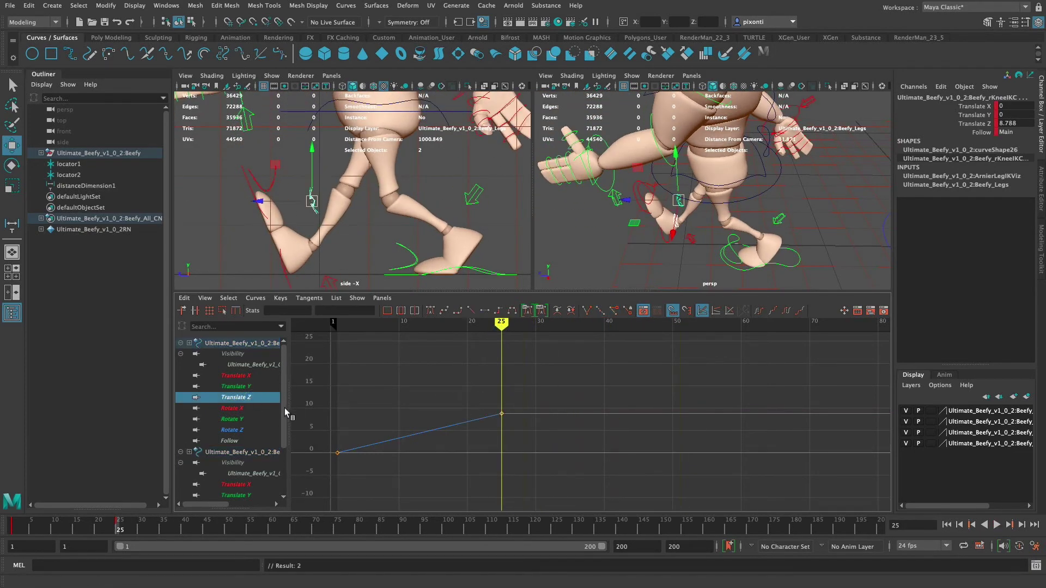
left_click_drag(284, 408, 283, 470)
left_click(254, 443)
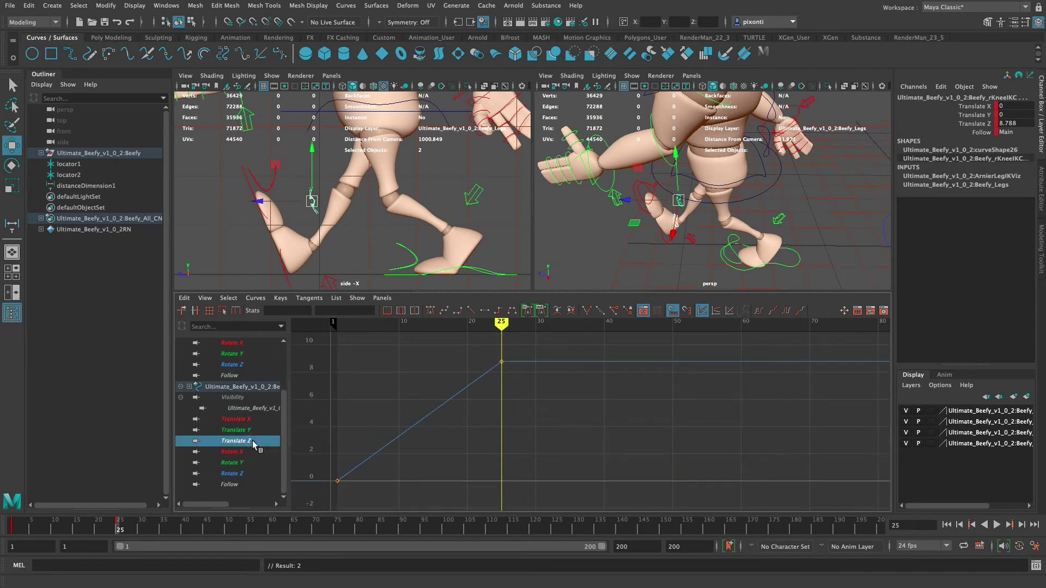
left_click_drag(282, 415, 287, 361)
Set Post Infinity to Cycle with Offset for the first-listed knee control's Translate Z and check the curve through frame 200
left_click(251, 398)
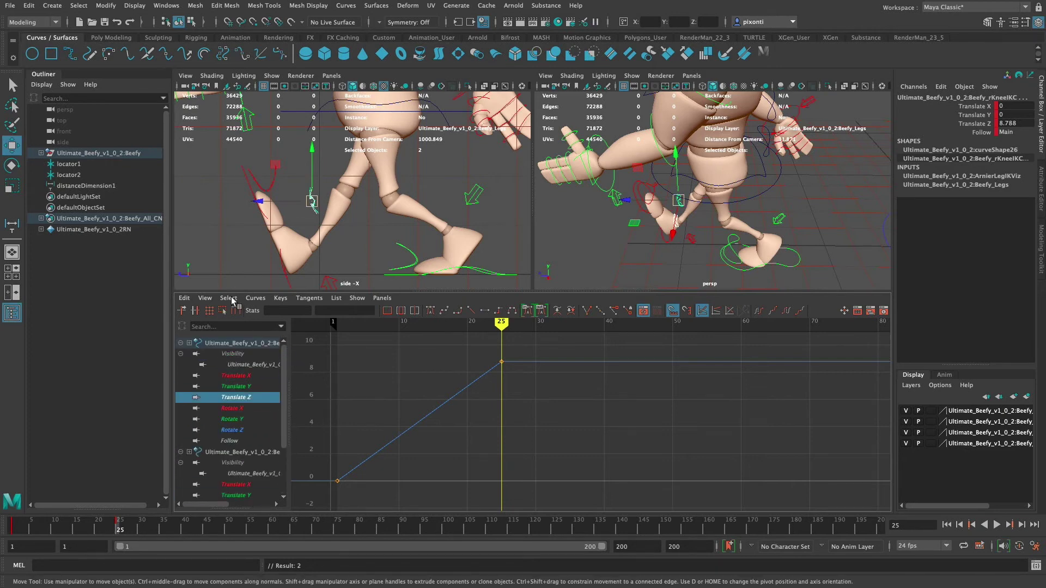
left_click(256, 299)
mouse_move(330, 327)
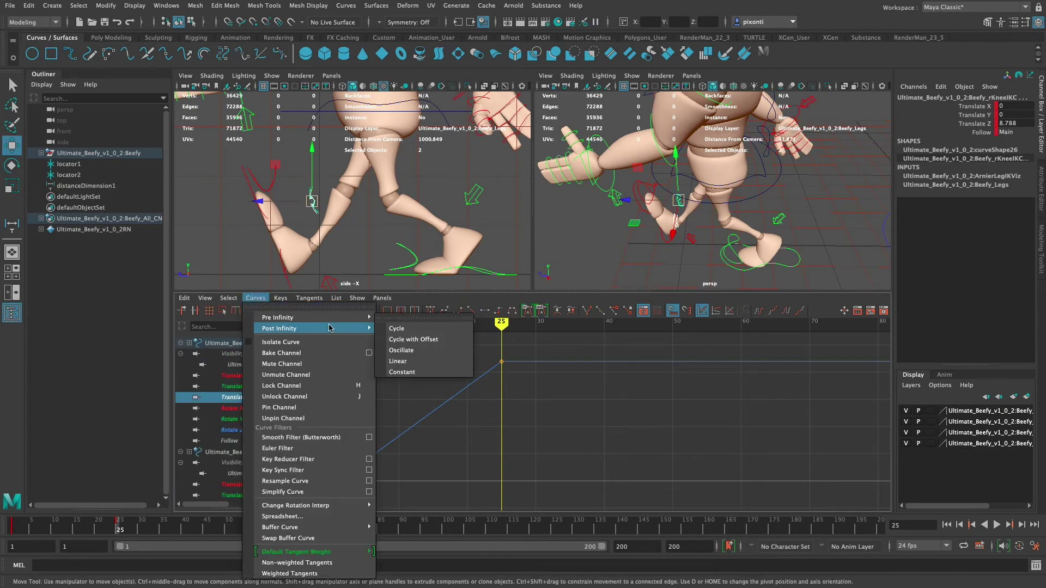
left_click(451, 340)
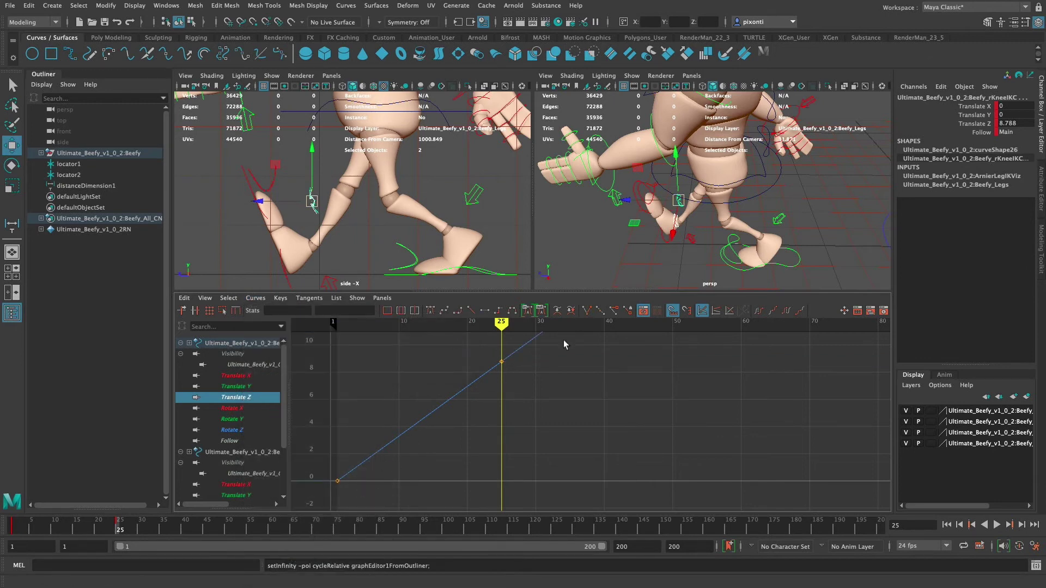
right_click_drag(675, 435, 578, 436, "alt")
middle_click_drag(579, 436, 483, 474, "alt")
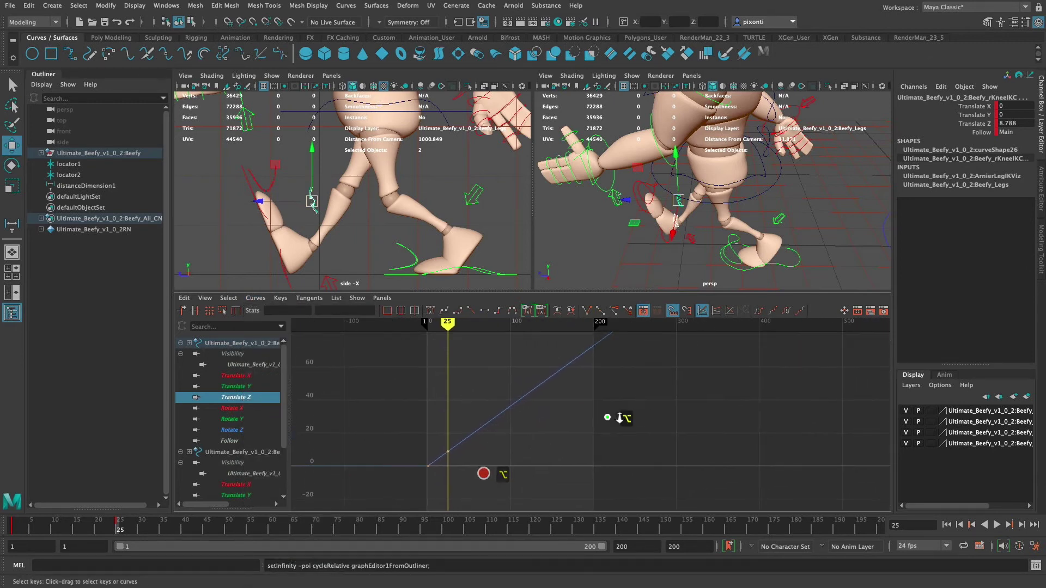
right_click_drag(607, 417, 588, 427, "alt")
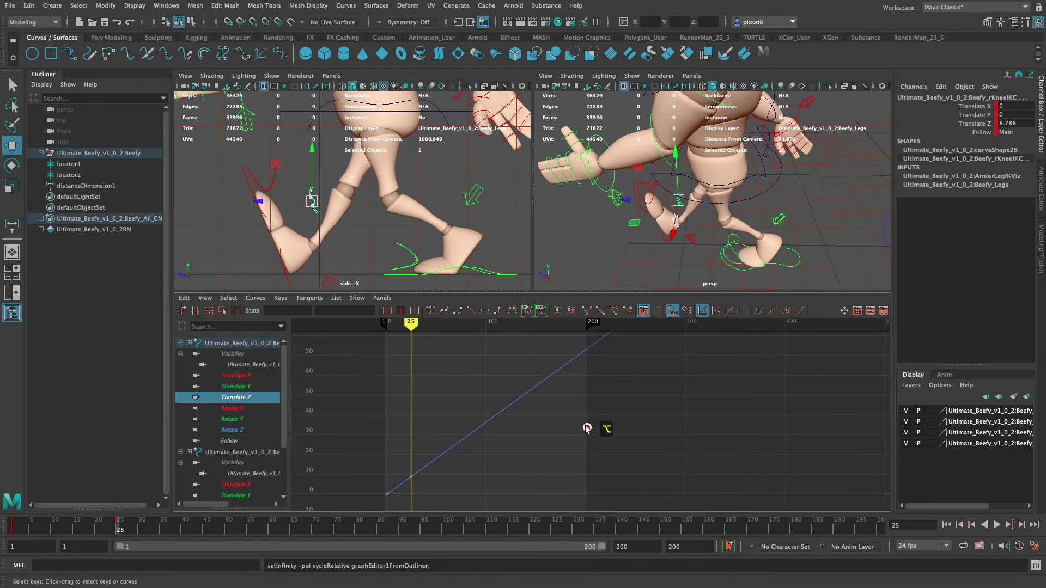
Set Post Infinity to Cycle for all animation curves of the left foot control
left_click(479, 270)
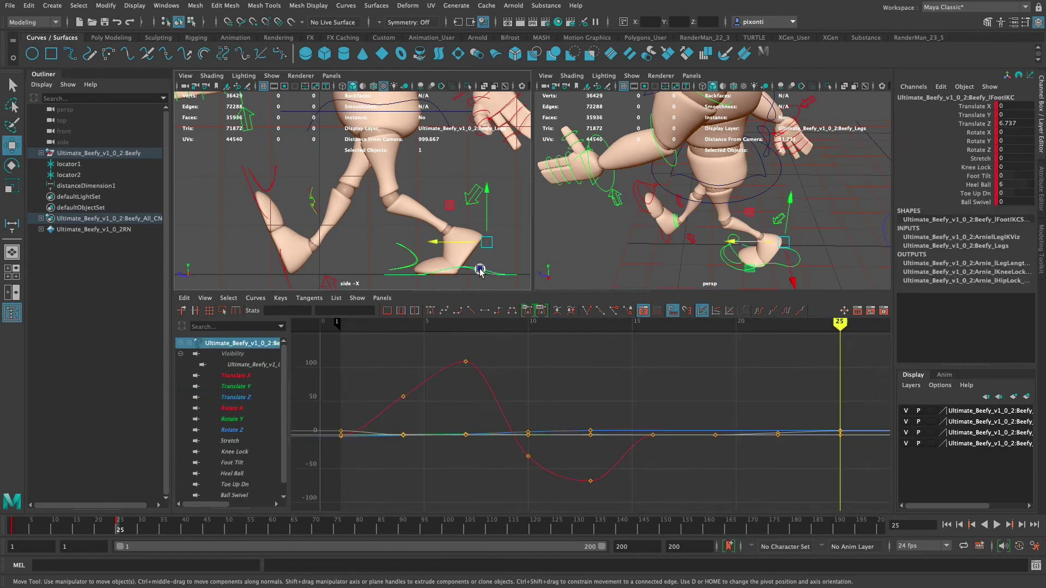
left_click(259, 300)
mouse_move(363, 327)
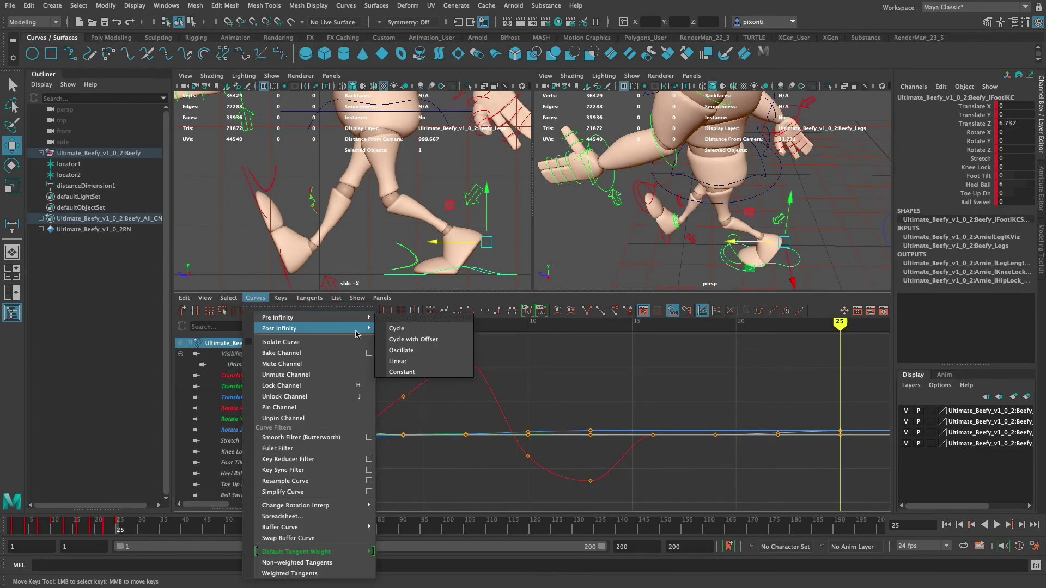
left_click(446, 329)
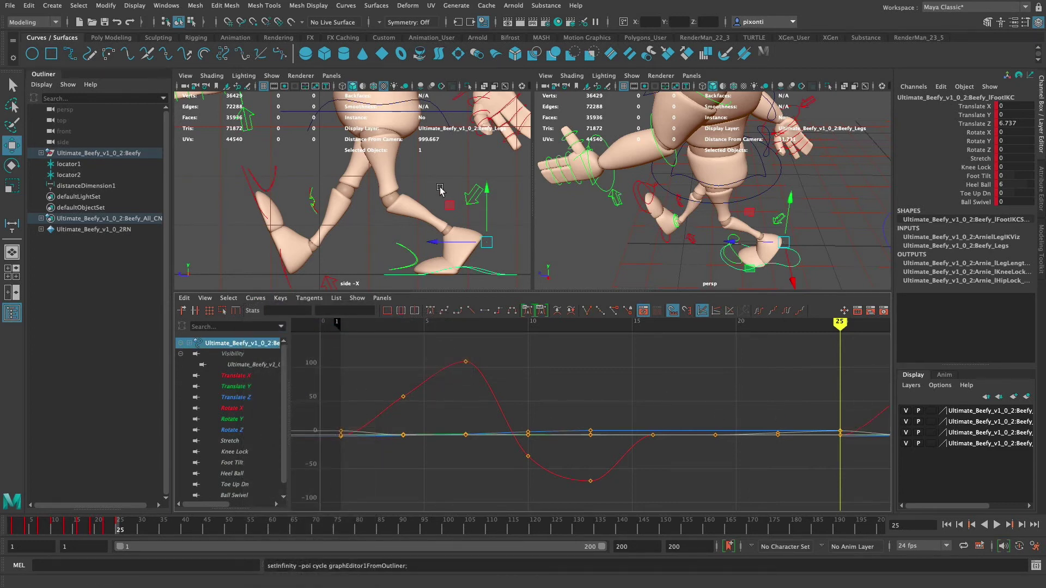
Set Post Infinity to Cycle with Offset for the left foot control's Translate Z curve
left_click(248, 399)
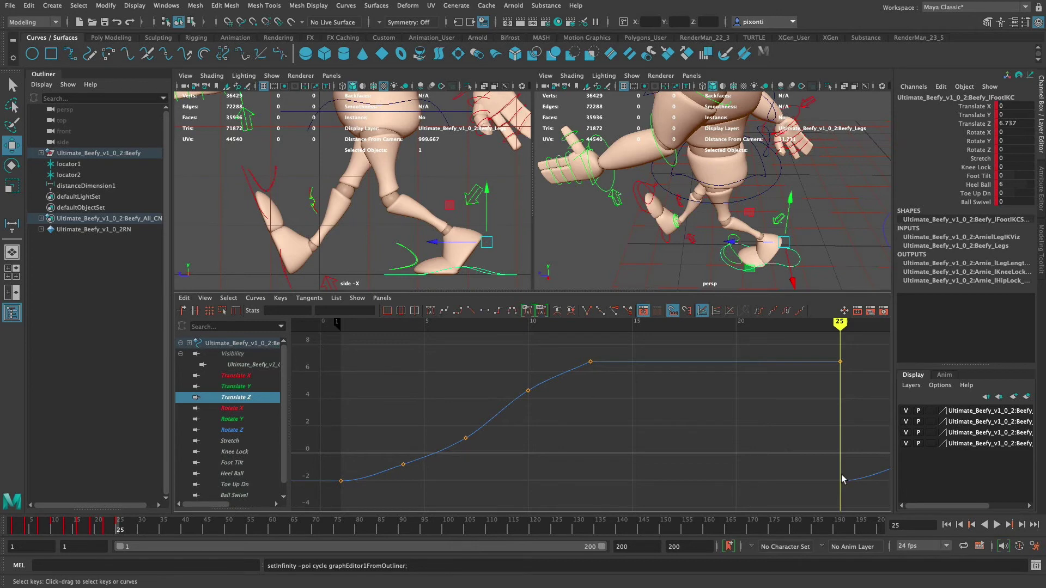
left_click(255, 298)
mouse_move(294, 329)
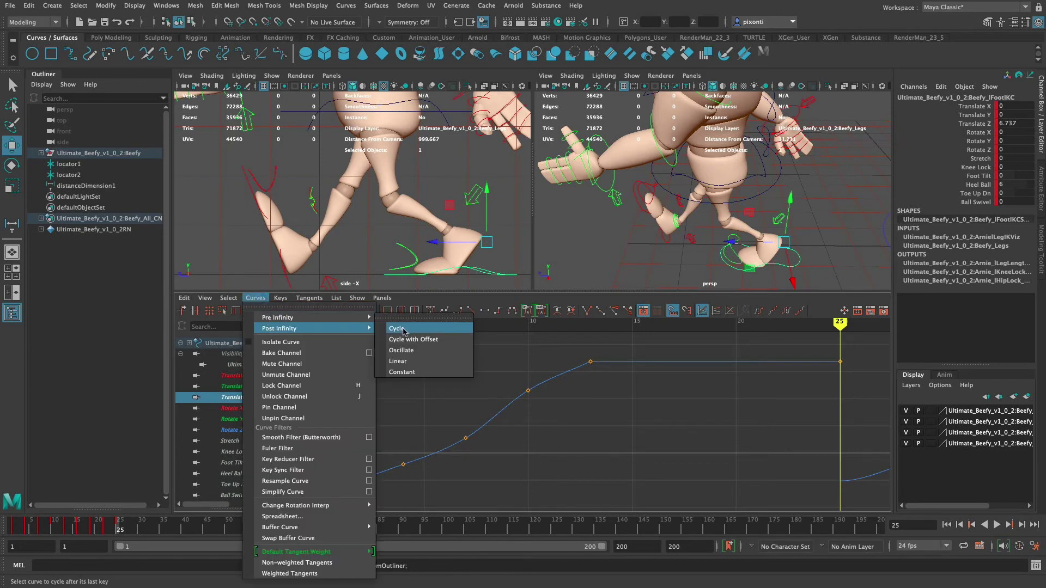
left_click(427, 340)
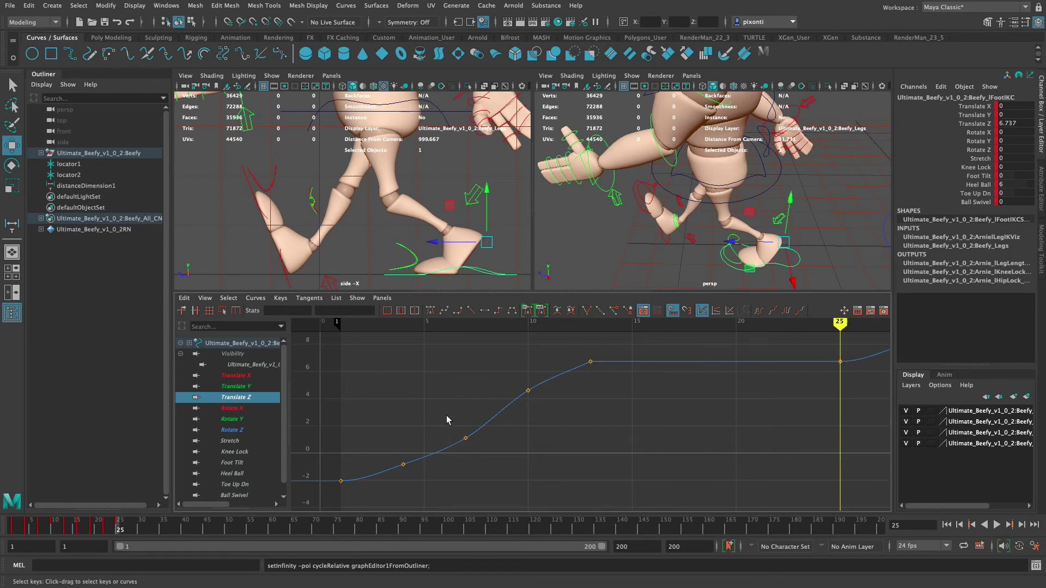
Select the right foot control and set Post Infinity to Cycle for all of its animation curves
left_click(287, 279)
left_click(284, 276)
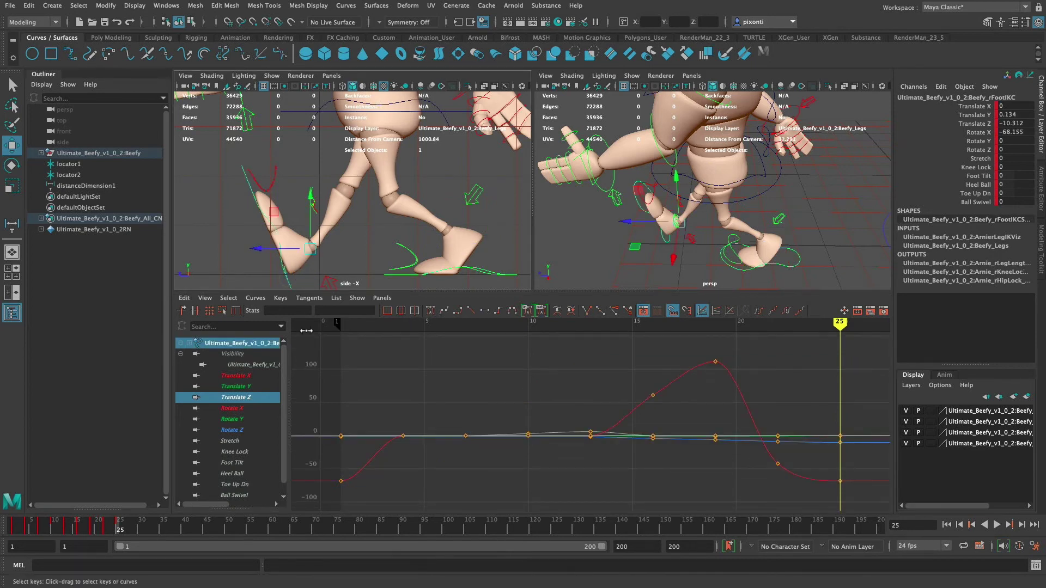
left_click(236, 397)
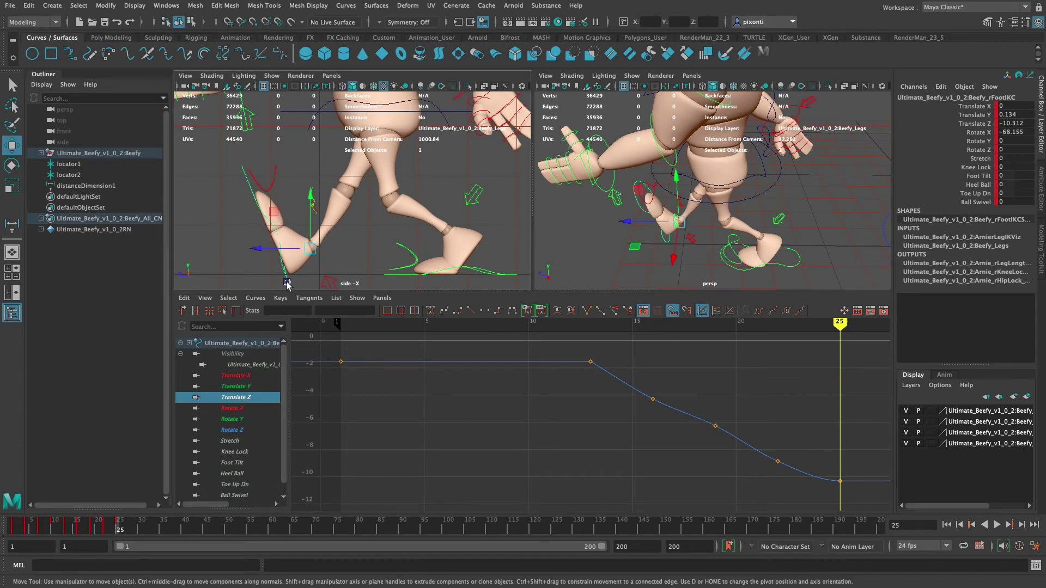
left_click(285, 277)
left_click(353, 261)
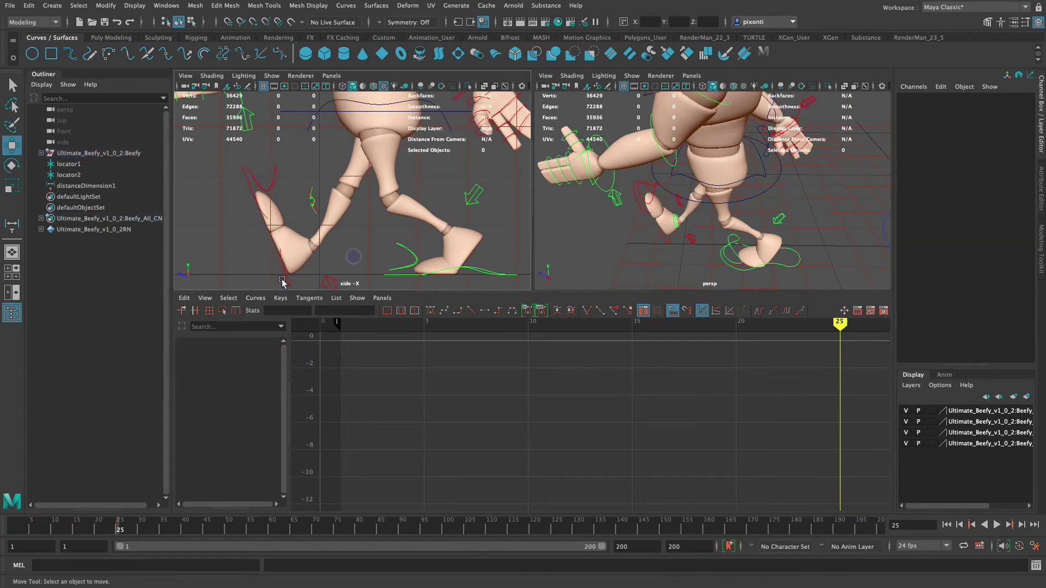
left_click(284, 278)
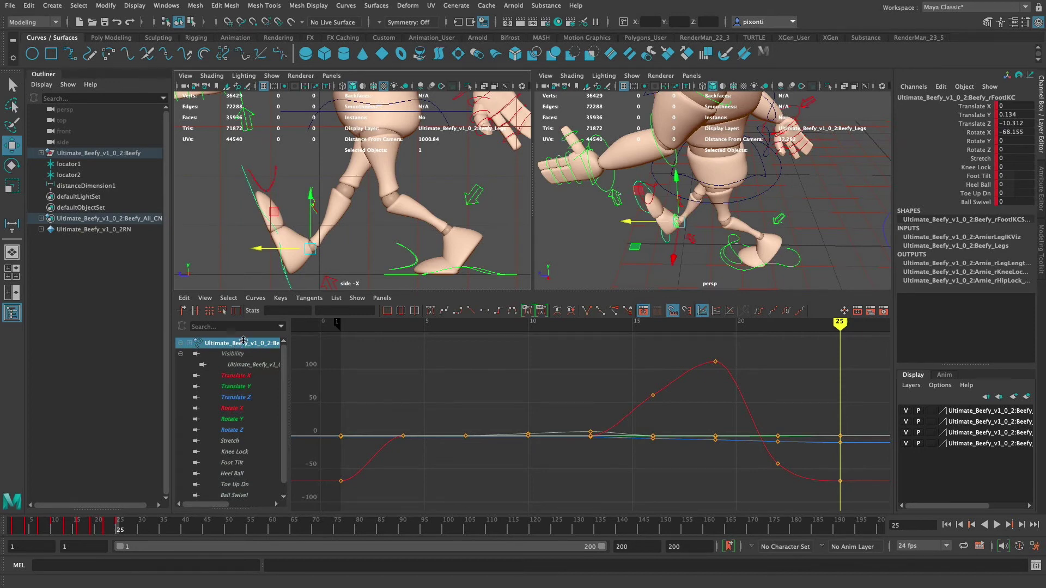
left_click(256, 298)
mouse_move(287, 329)
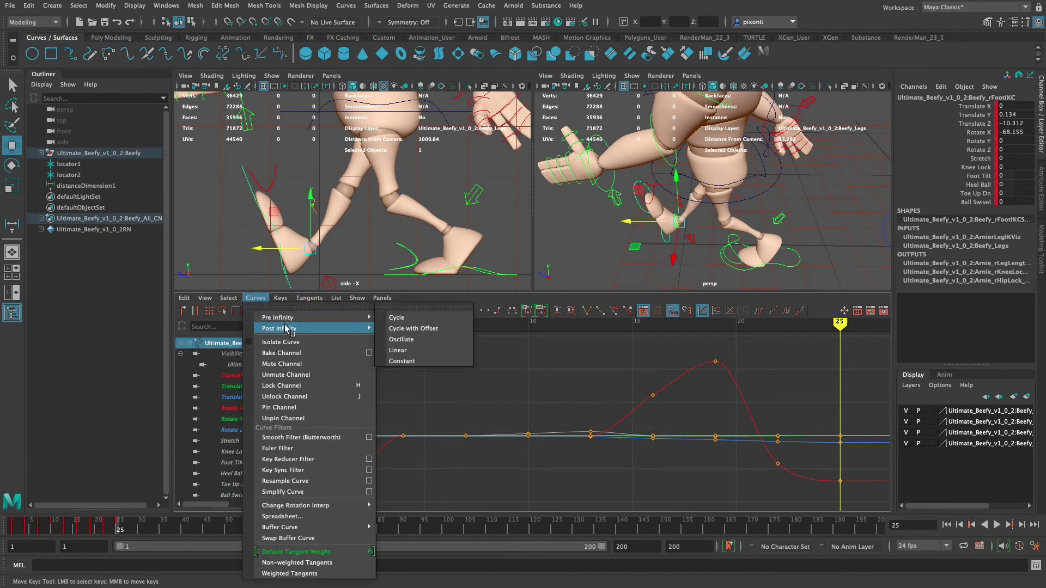
left_click(418, 330)
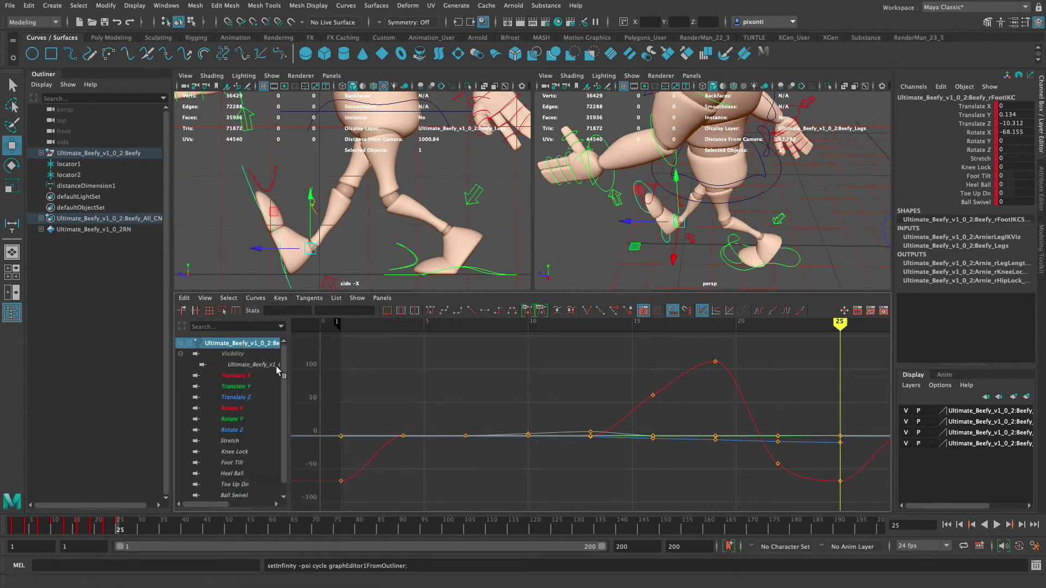
Set Post Infinity to Cycle with Offset for the right foot control's Translate Z and check the curve beyond frame 25
left_click(250, 398)
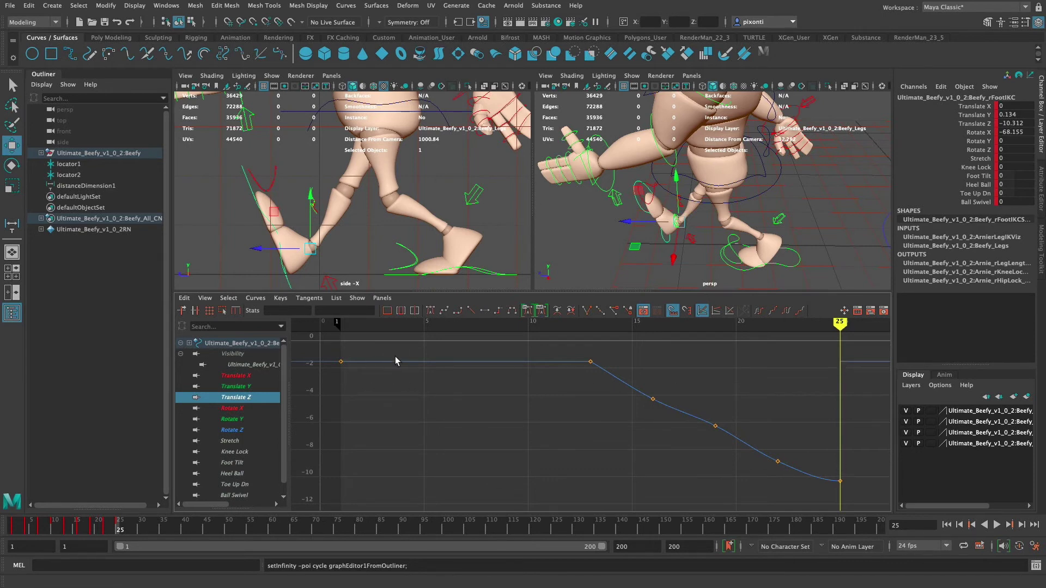
left_click(259, 298)
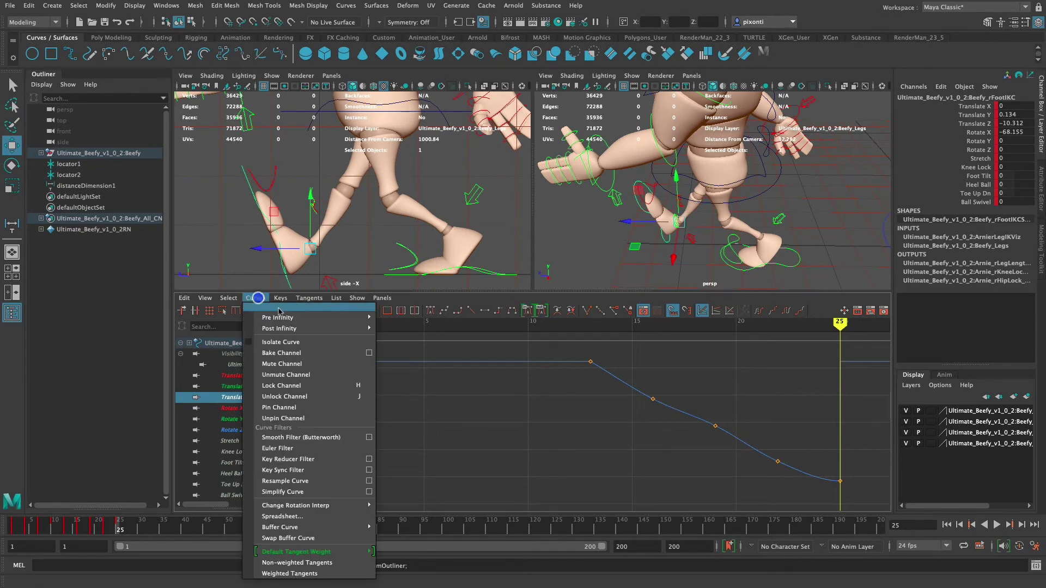
mouse_move(314, 330)
left_click(435, 339)
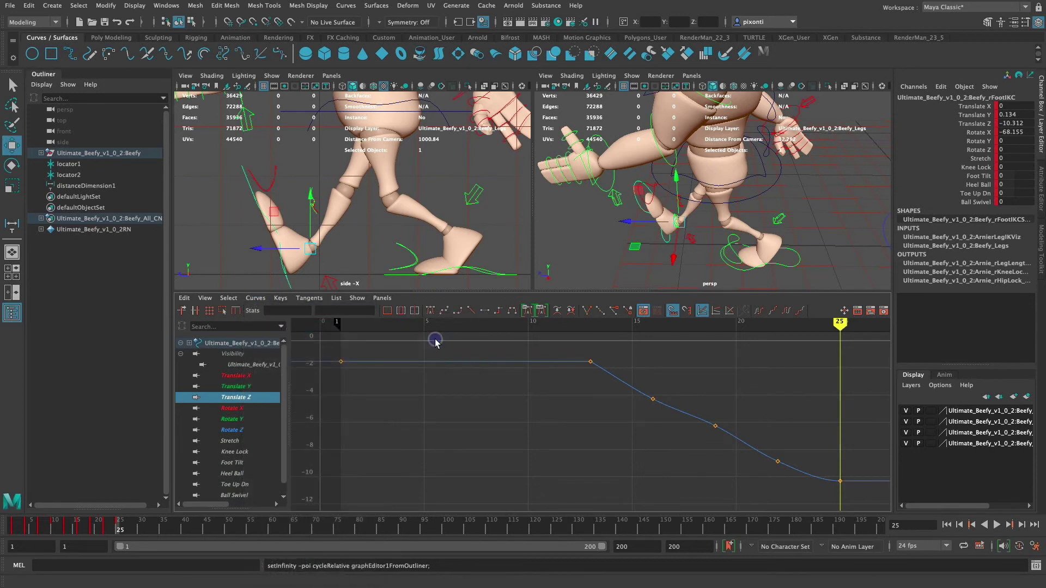
mouse_move(718, 414)
right_mouse_down("alt")
mouse_move(777, 423)
mouse_move(716, 421)
right_mouse_up("alt")
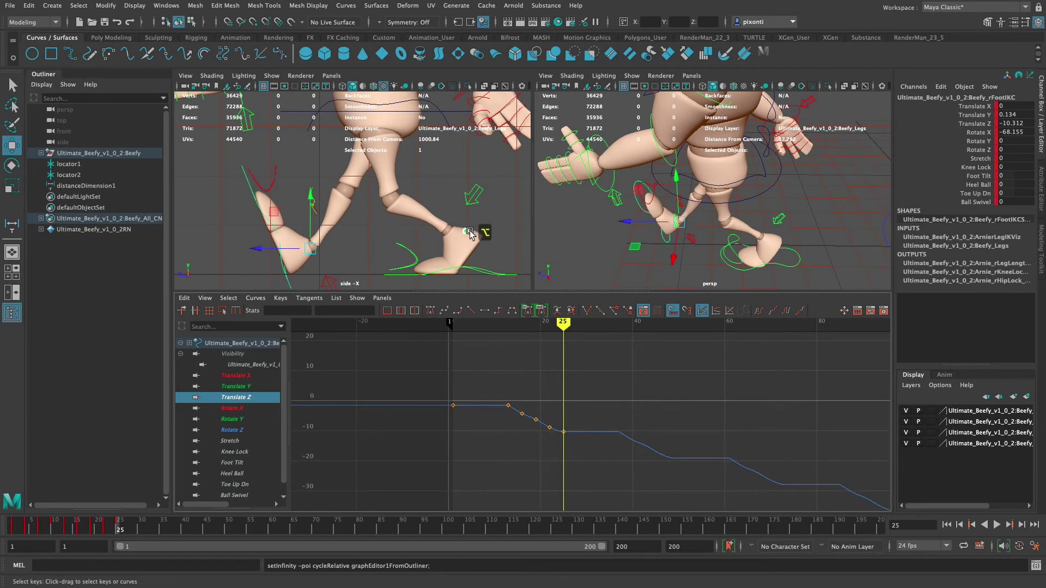
Play the run past frame 25 with the whole character in the side view, and replay it from frame 1
right_click_drag(476, 234, 459, 266, "alt")
middle_click_drag(459, 265, 513, 269, "alt")
right_click_drag(514, 269, 376, 240, "alt")
middle_click_drag(434, 250, 491, 263, "alt")
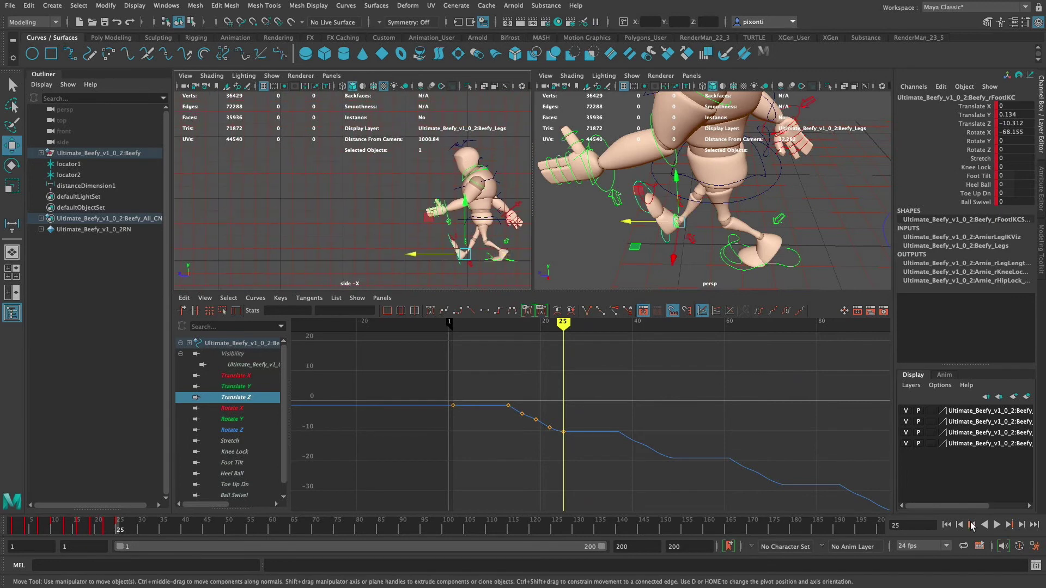
left_click(995, 525)
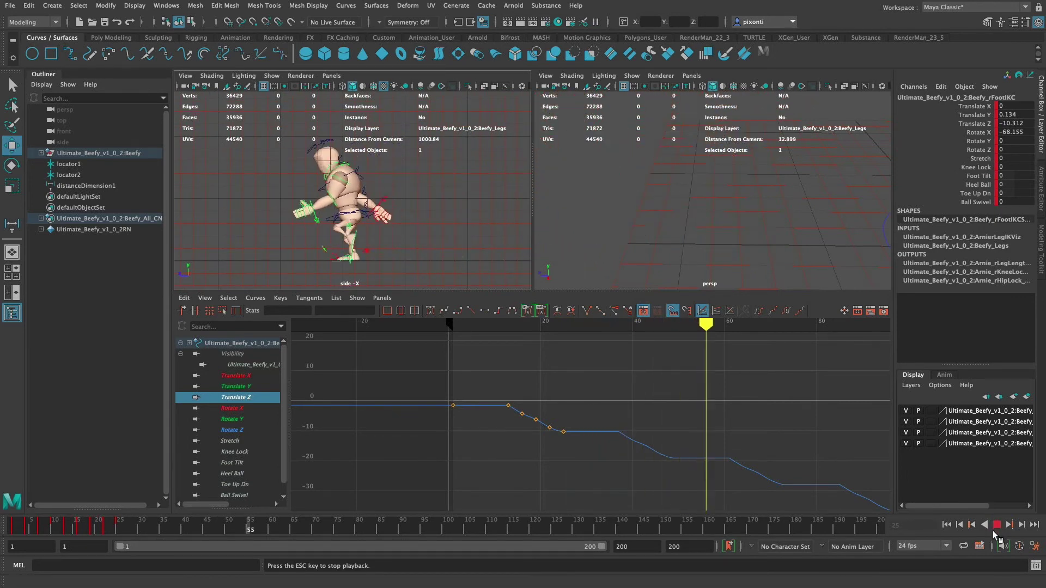
left_click(995, 525)
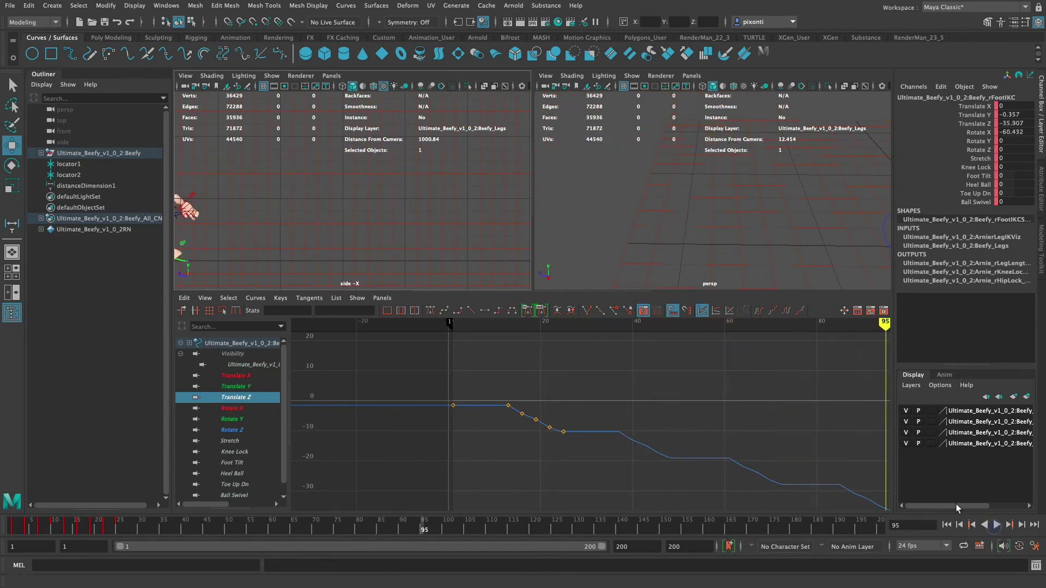
left_click(7, 526)
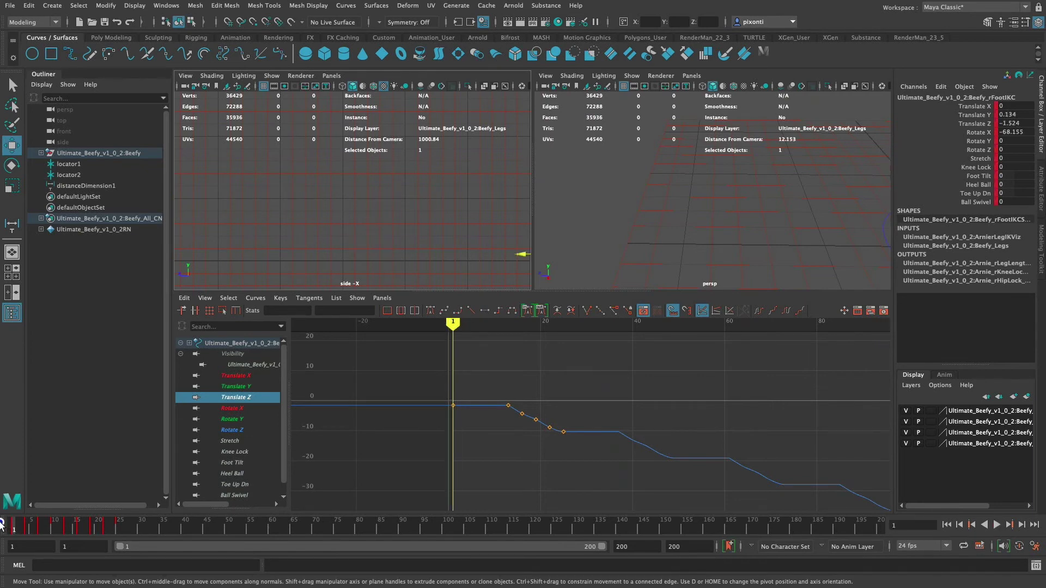
mouse_move(305, 261)
middle_mouse_down("alt")
mouse_move(257, 250)
mouse_move(303, 241)
middle_mouse_up("alt")
left_click(996, 526)
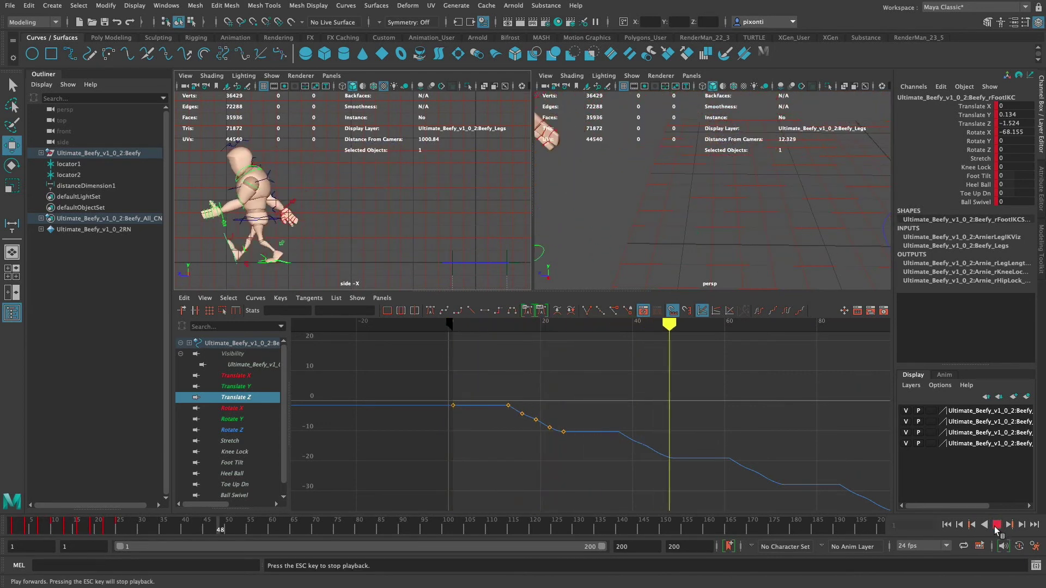
left_click(995, 526)
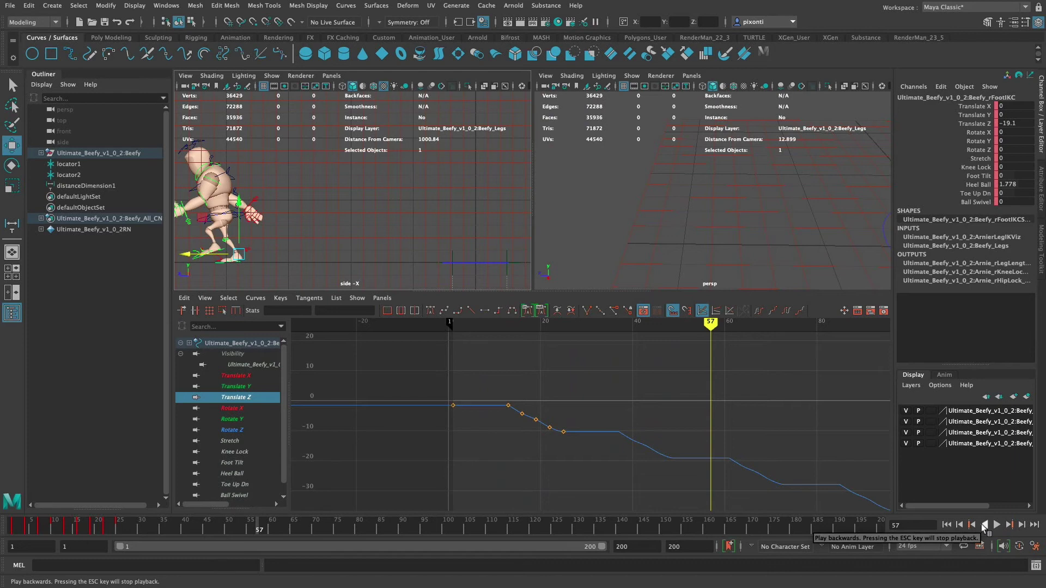
Select all of the character's controls and remove both foot controls from the selection
middle_click_drag(357, 217, 431, 217, "alt")
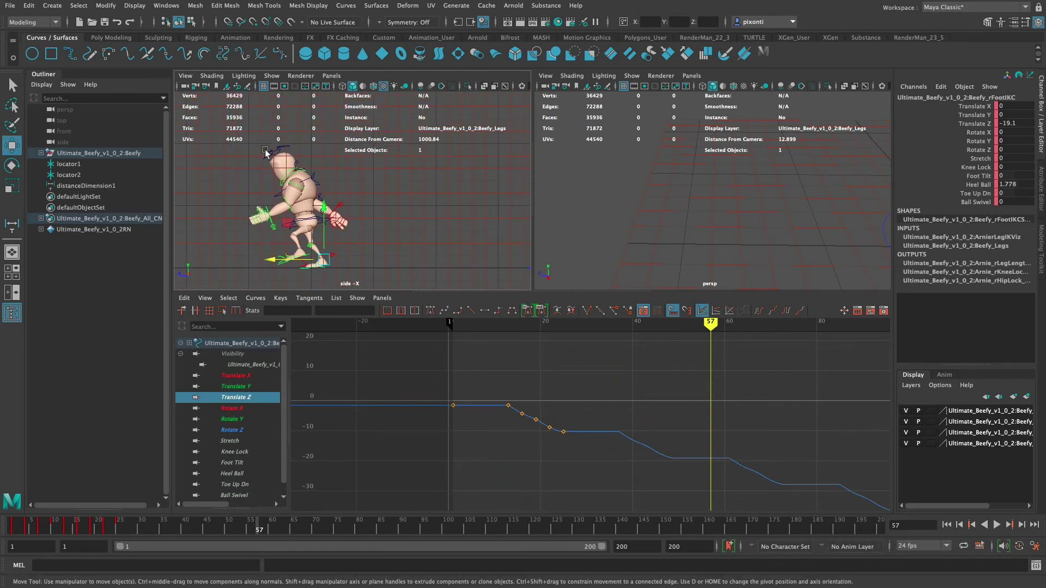
left_click_drag(223, 149, 389, 275)
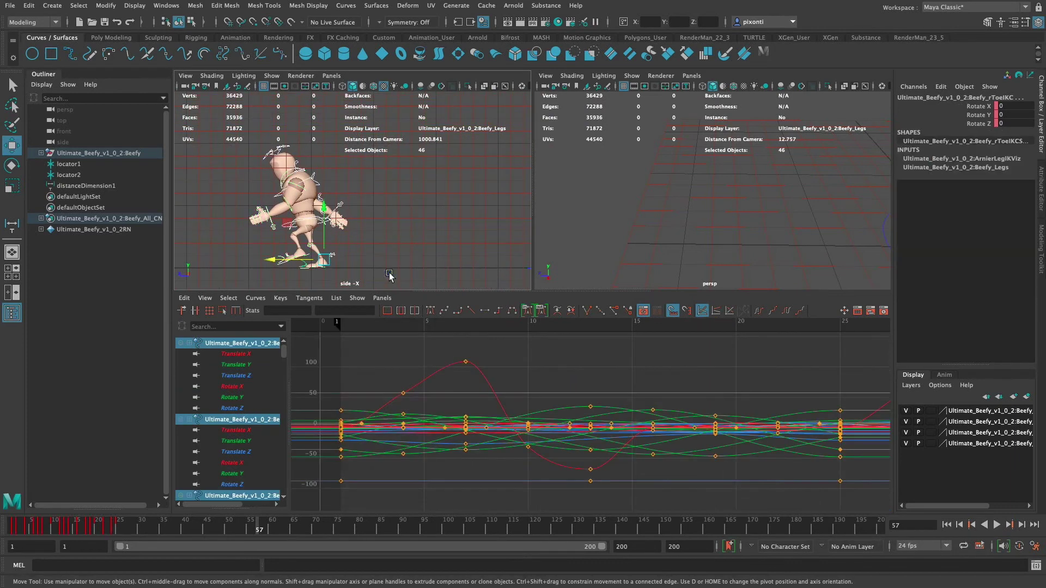
key("f")
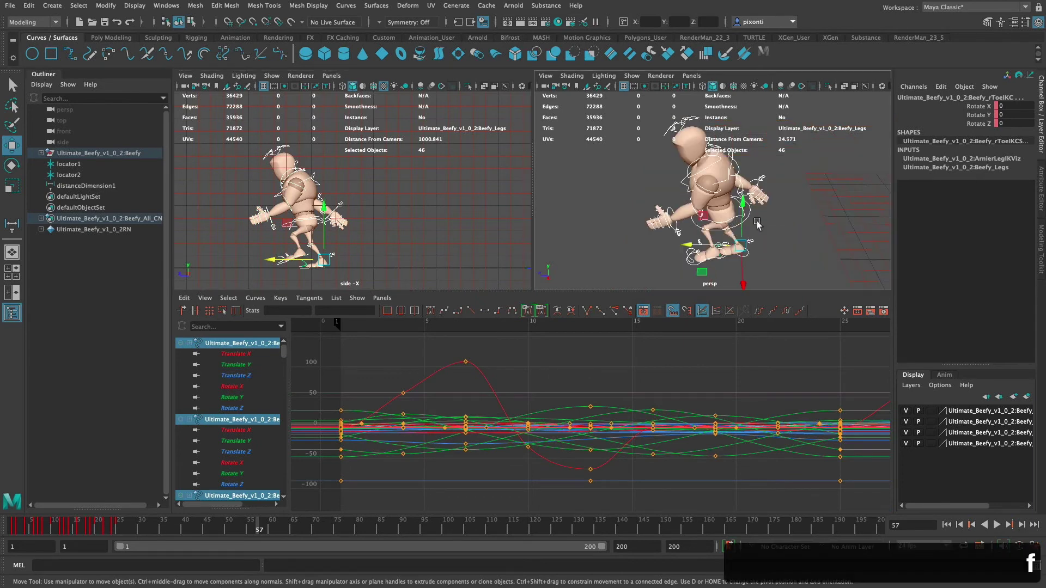
right_click_drag(782, 254, 877, 256, "alt")
middle_click_drag(877, 256, 707, 165, "alt")
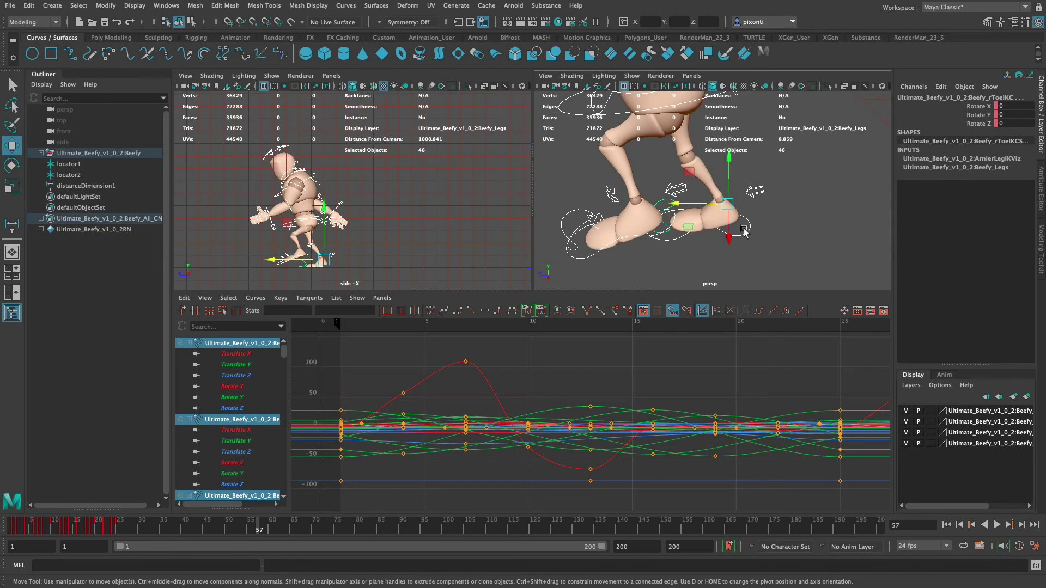
left_click(743, 229, "shift")
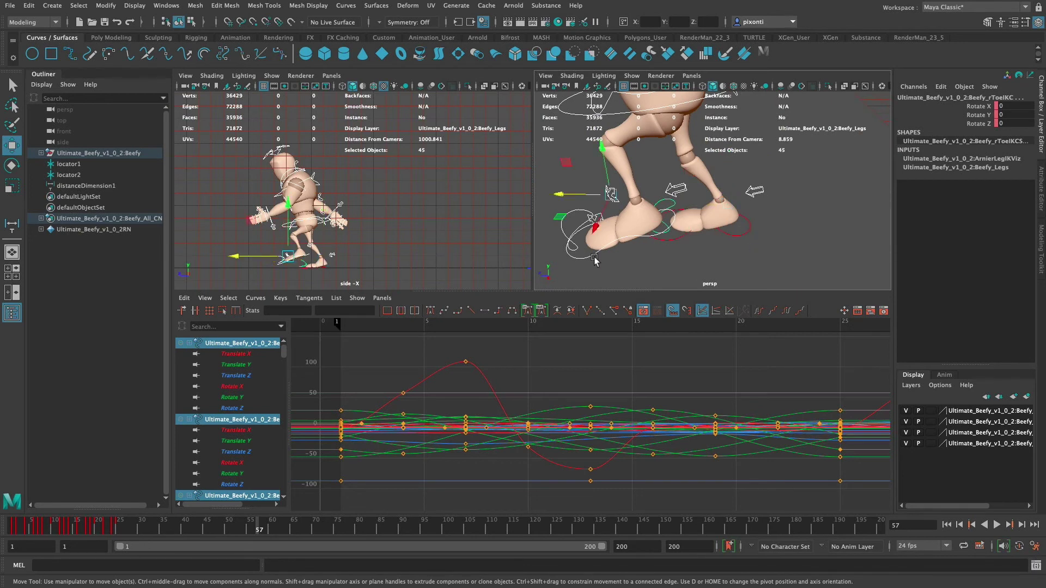
left_click(589, 277, "shift")
Remove both knee controls and the root control around the waist from the selection
left_click_drag(648, 209, 671, 253, "alt")
middle_click_drag(672, 237, 666, 188, "alt")
right_click_drag(656, 217, 730, 211, "alt")
middle_click_drag(730, 210, 733, 209, "alt")
left_click_drag(734, 212, 635, 221, "alt")
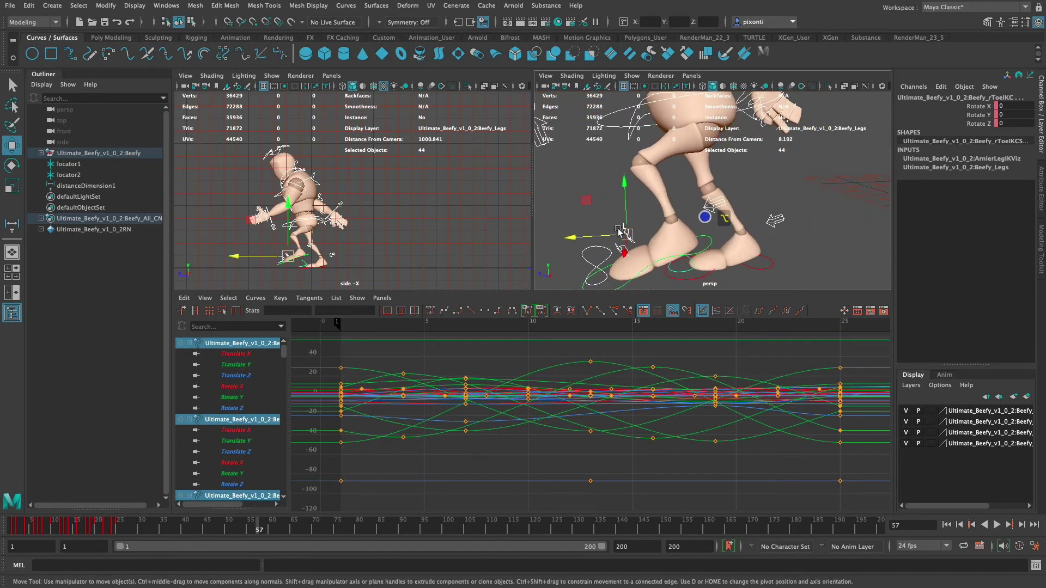
left_click(681, 168)
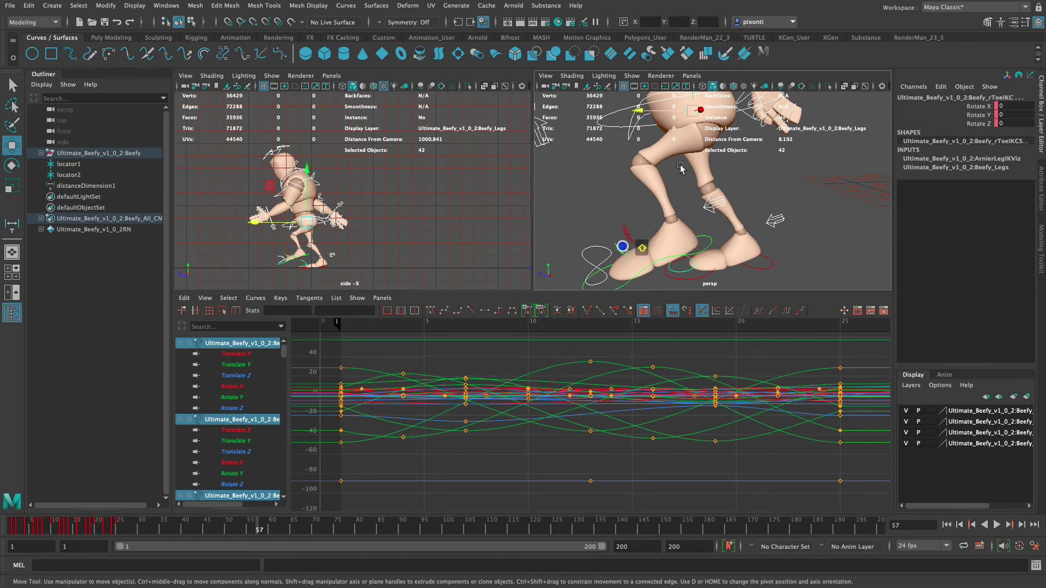
middle_click_drag(668, 202, 672, 285, "alt")
left_click(605, 216, "shift")
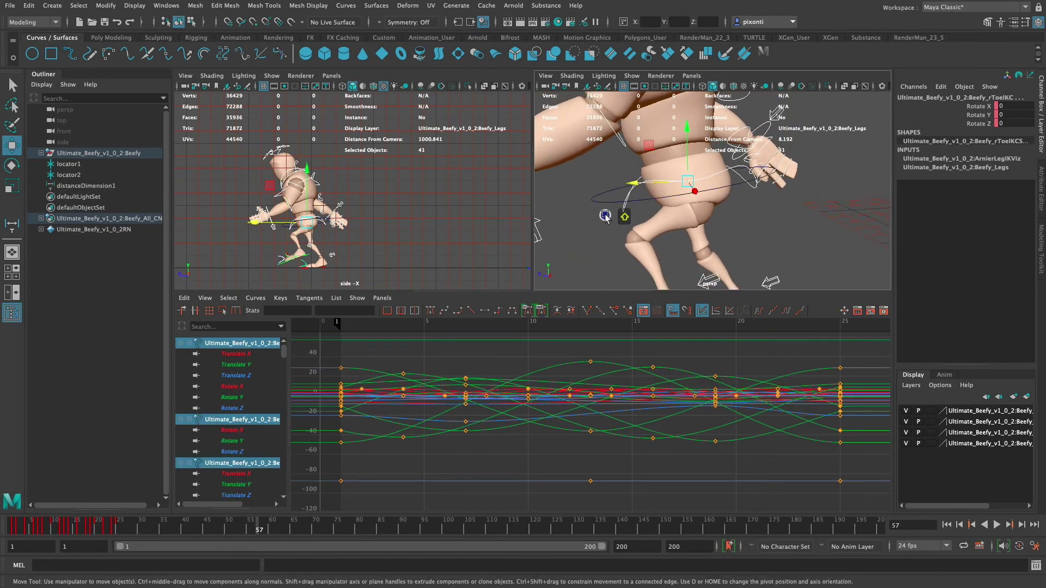
Set Post Infinity to Cycle for all curves of the selected body controls, and clear the selection
left_click_drag(674, 201, 616, 215, "alt")
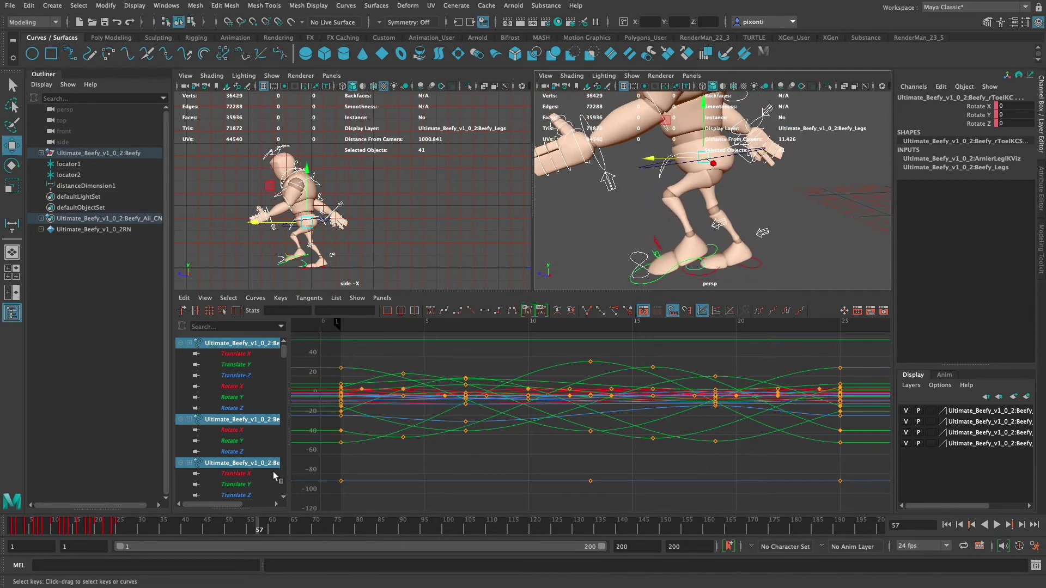
mouse_move(286, 353)
left_mouse_down()
mouse_move(286, 401)
mouse_move(283, 337)
left_mouse_up()
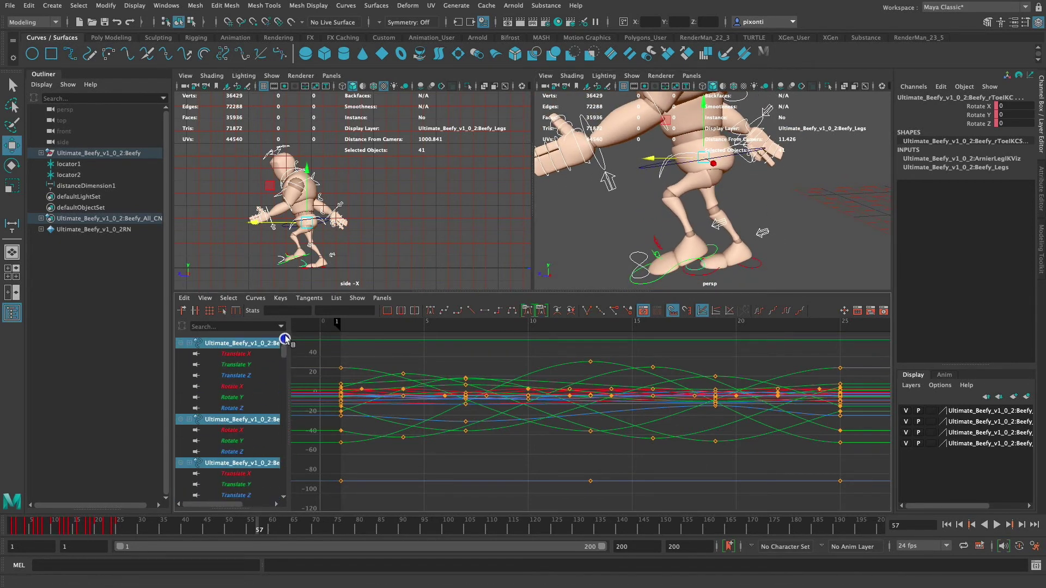
left_click(255, 298)
mouse_move(289, 329)
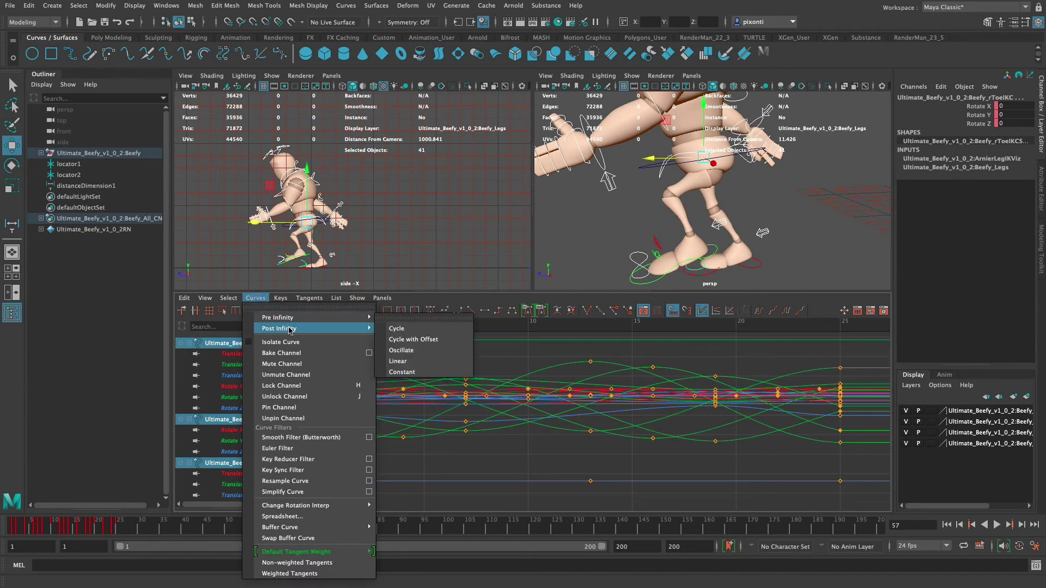
left_click(420, 329)
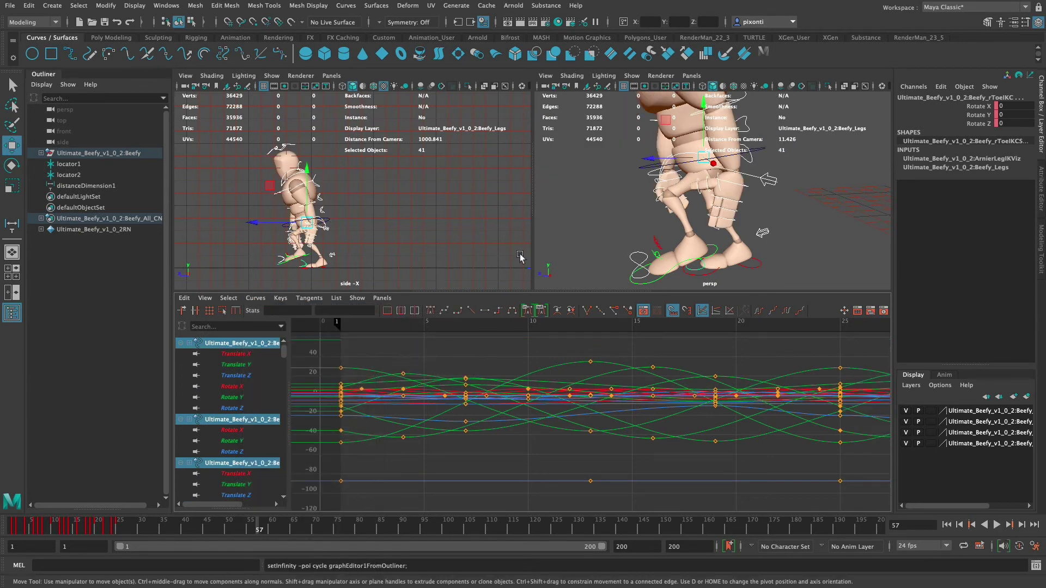
right_click_drag(463, 219, 444, 219, "alt")
left_click(825, 245)
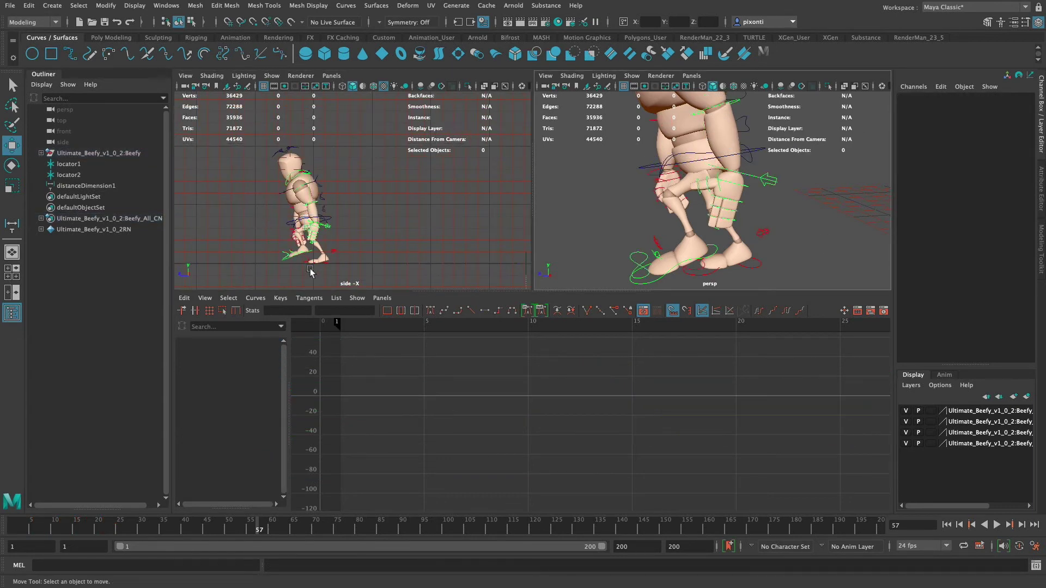
Limit the side view's display to polygons only, hiding the character's controls and all other object types
left_click(272, 76)
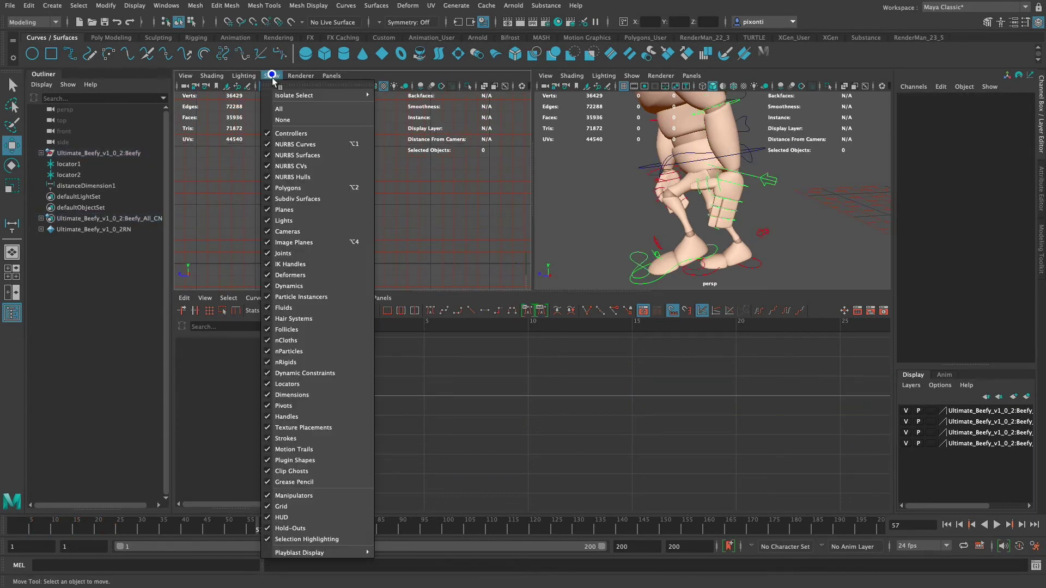
left_click(291, 120)
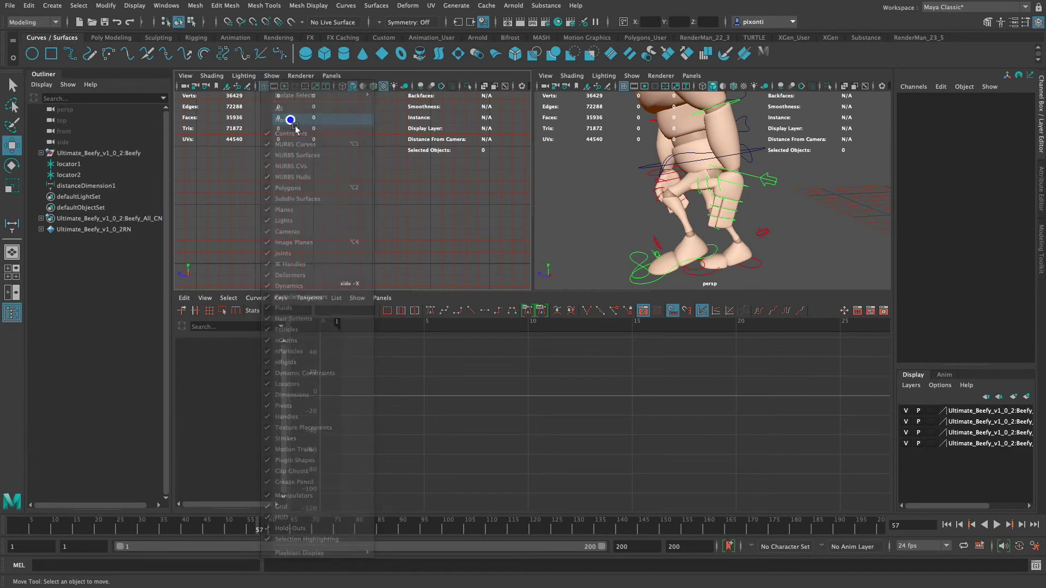
left_click(272, 76)
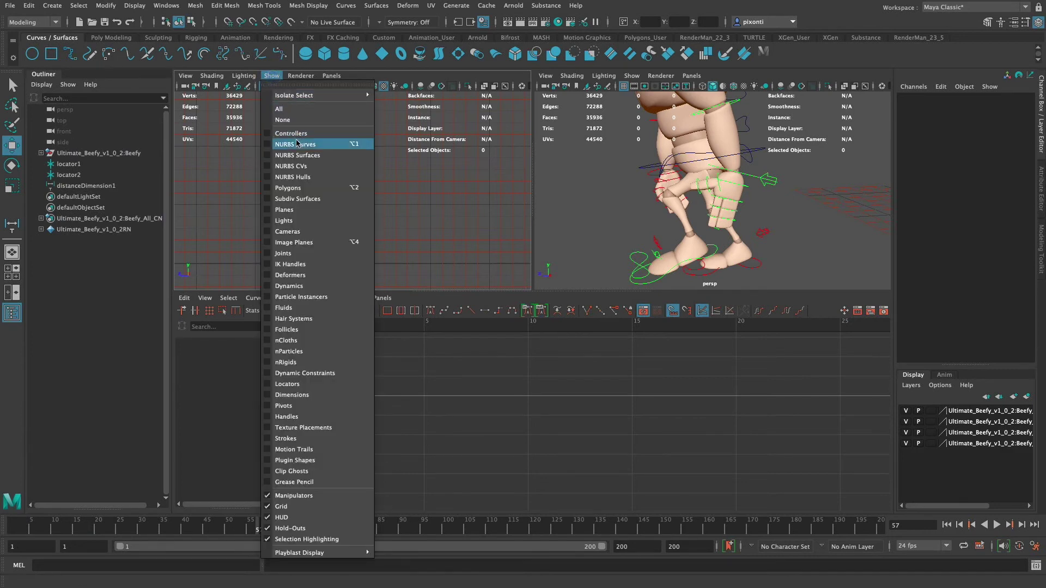
left_click(272, 188)
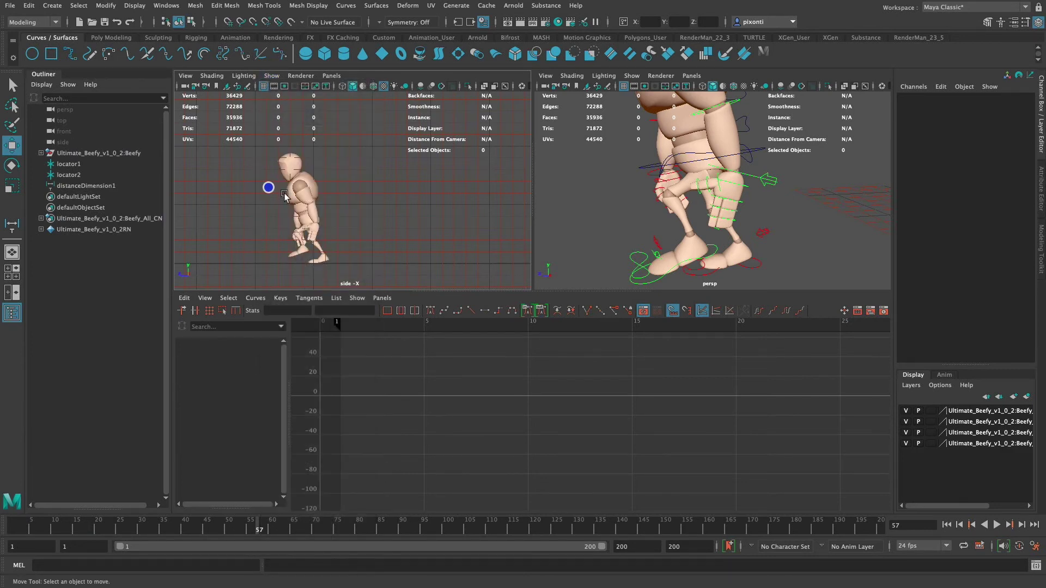
Play the run in the side view up to about frame 177, keeping the forward-moving character in sight
left_click_drag(31, 531, 2, 527)
left_click(997, 525)
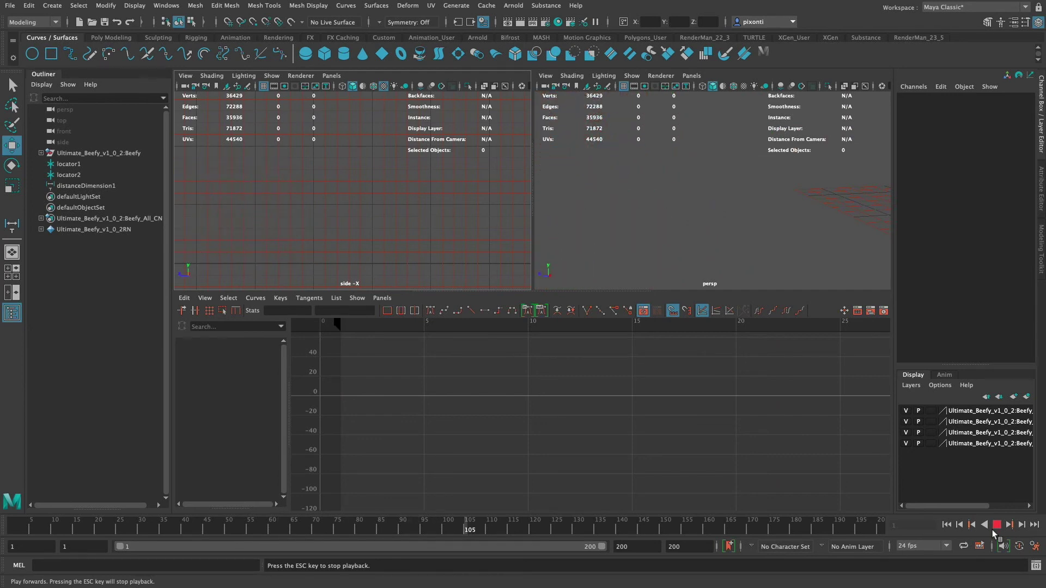
left_click(995, 527)
right_click_drag(426, 224, 250, 203, "alt")
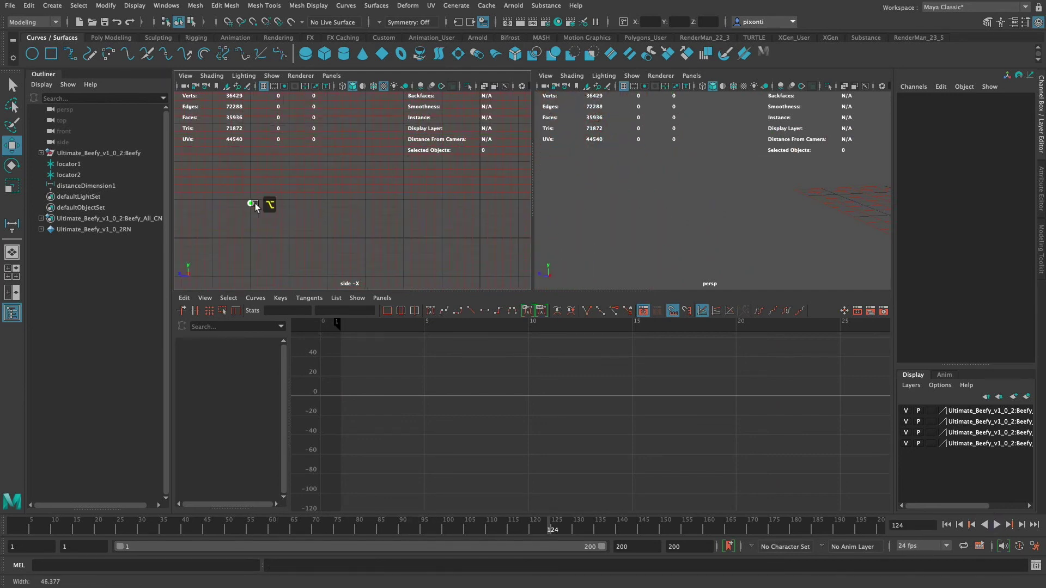
middle_click_drag(250, 203, 567, 224, "alt")
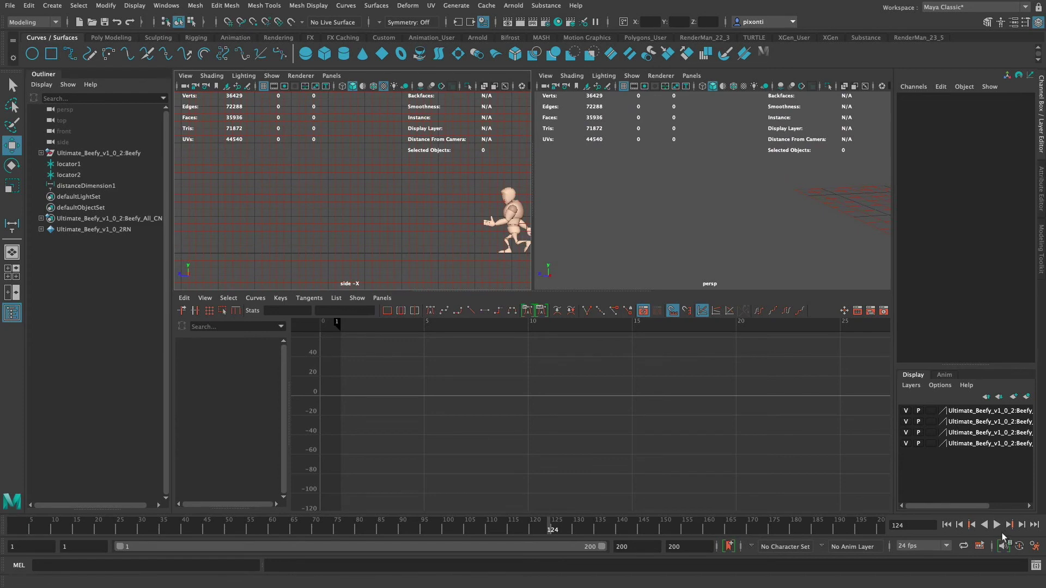
left_click(997, 525)
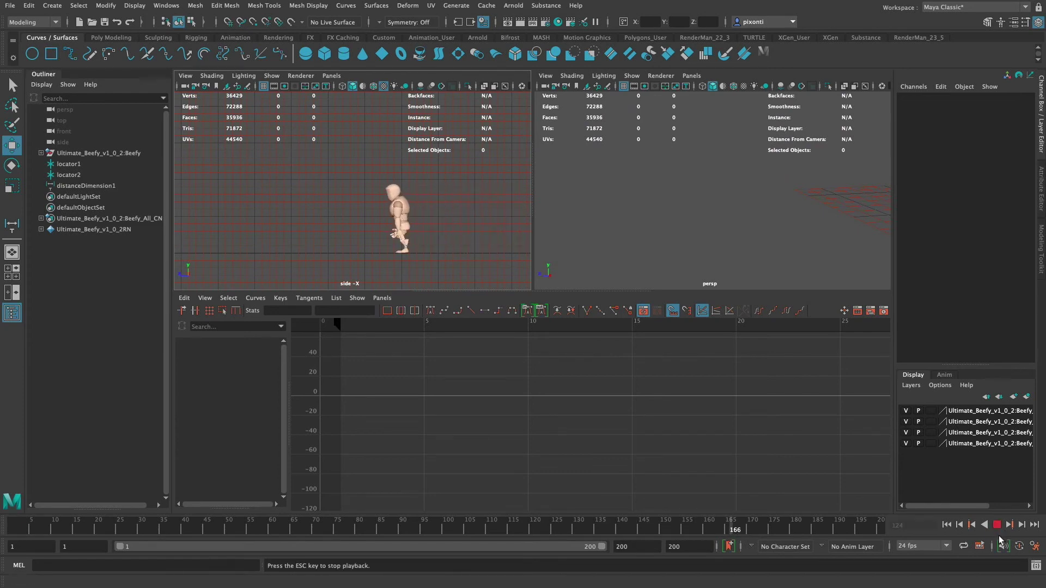
left_click(998, 526)
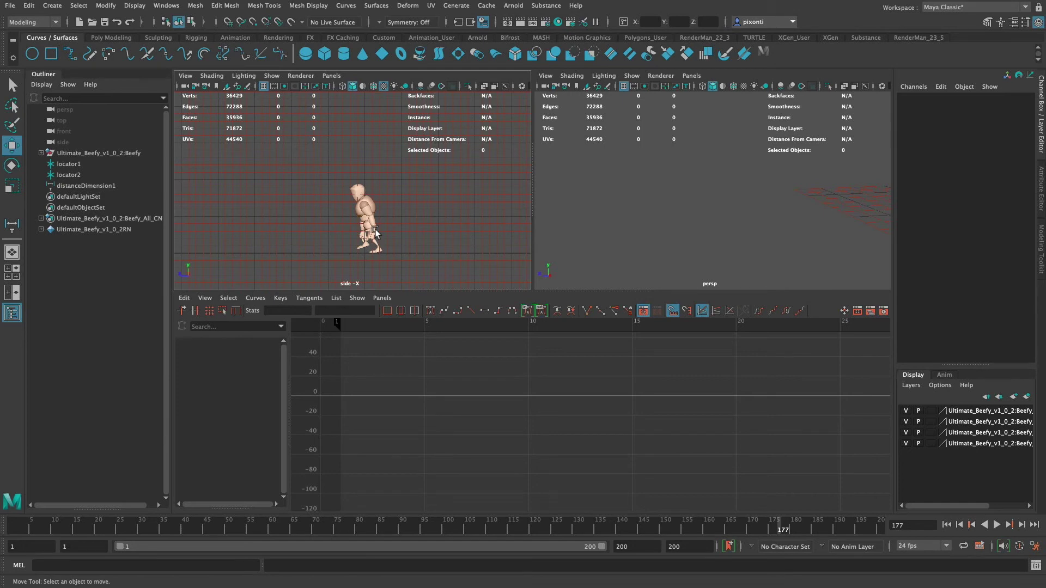
Inspect the character up close in the side view while playing and scrubbing the run from frame 177 to 181
right_click_drag(374, 215, 530, 222, "alt")
middle_click_drag(437, 221, 427, 178, "alt")
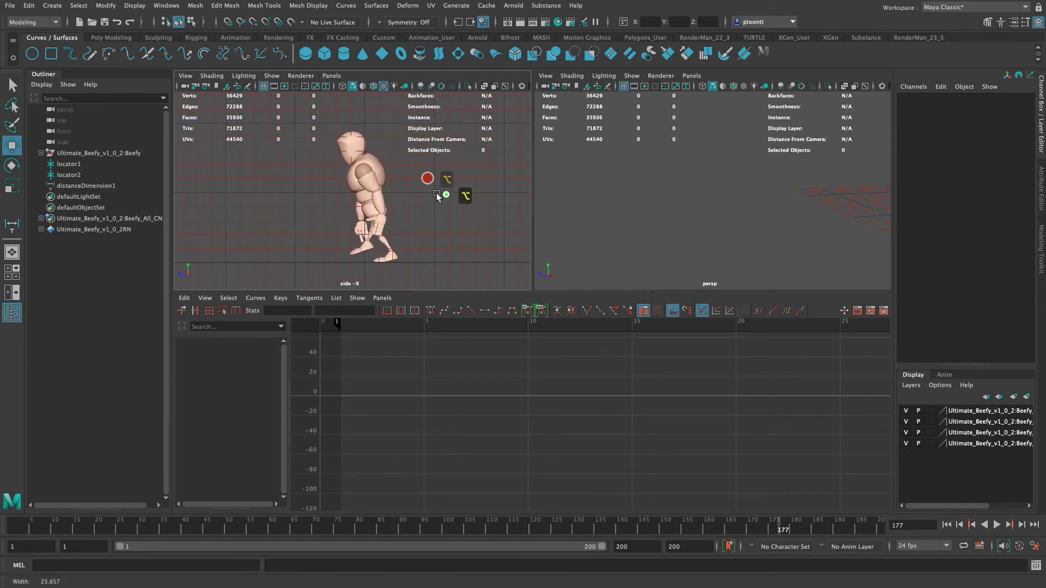
right_click_drag(440, 195, 512, 194, "alt")
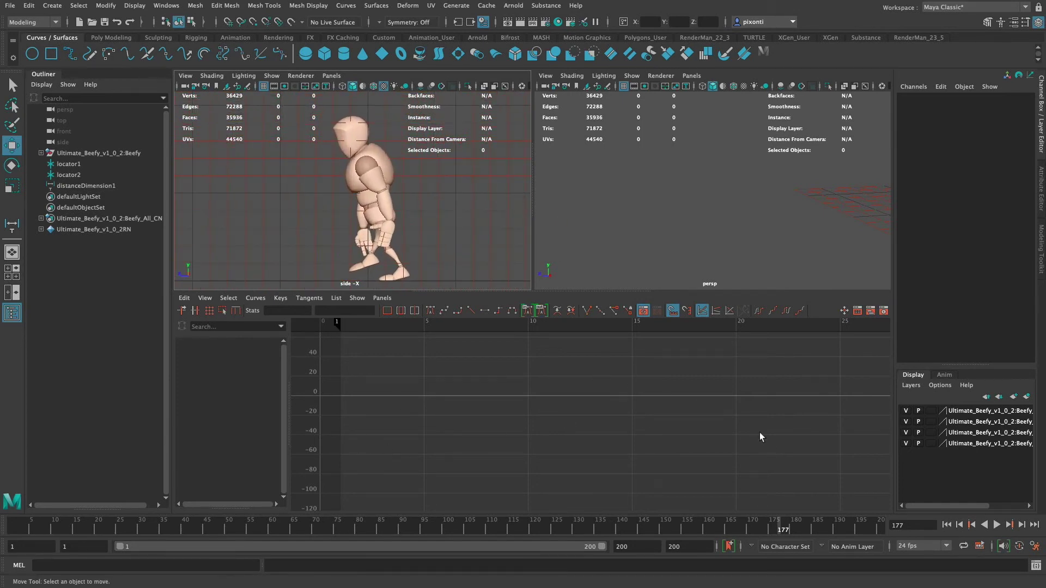
key("a")
key("alt+v")
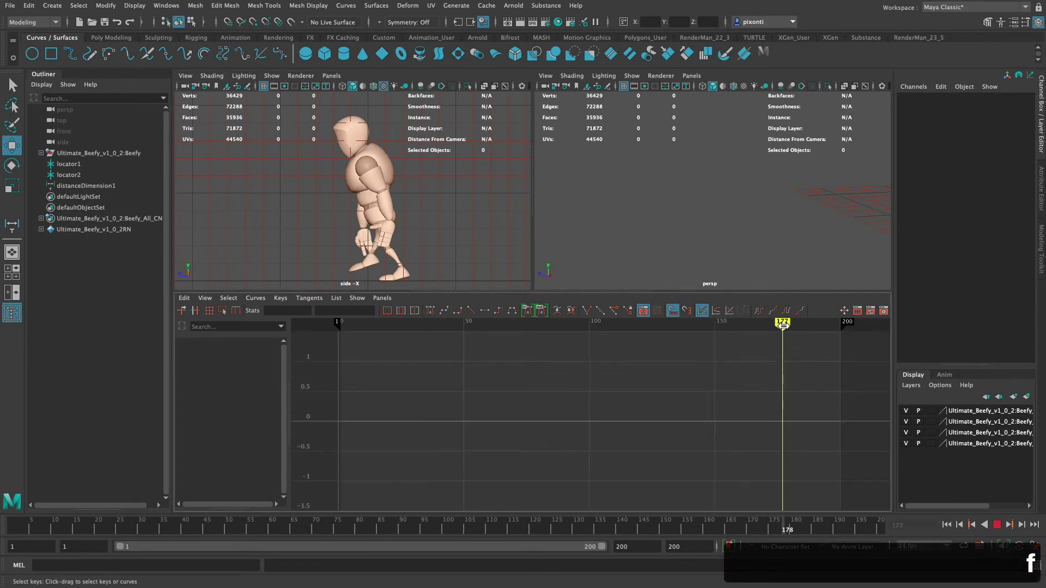
mouse_move(780, 325)
left_mouse_down()
mouse_move(747, 324)
mouse_move(813, 324)
mouse_move(759, 330)
mouse_move(792, 330)
left_mouse_up()
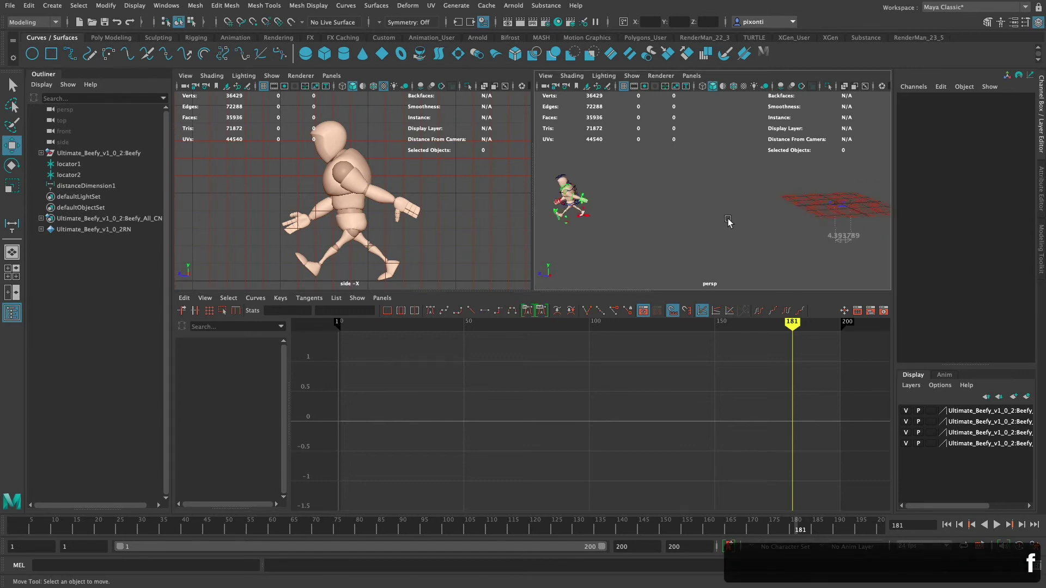
Select the root control around the waist, try shifting it along Z at frame 181, and undo the moves
left_click(577, 212)
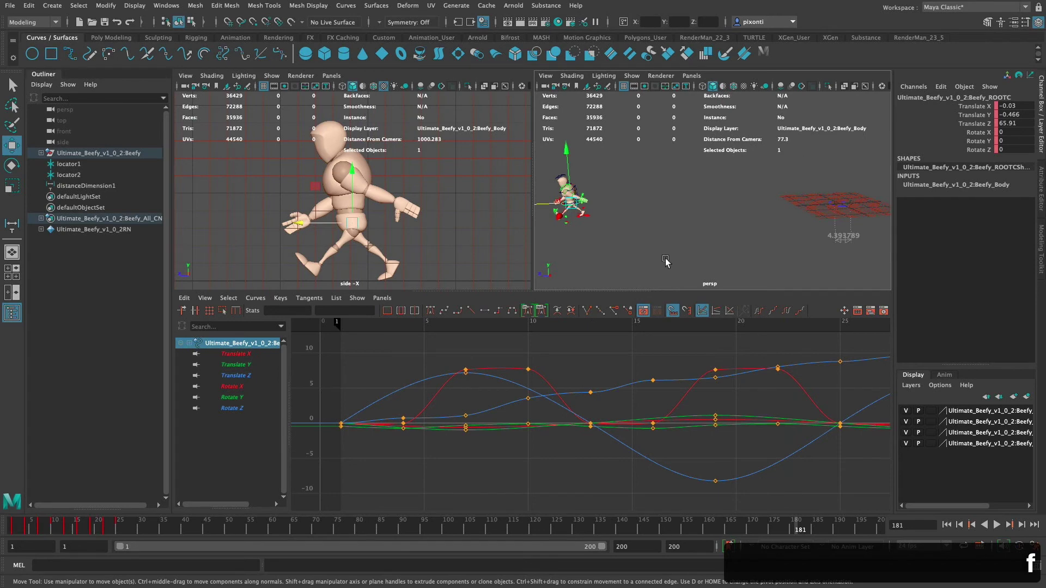
key("f")
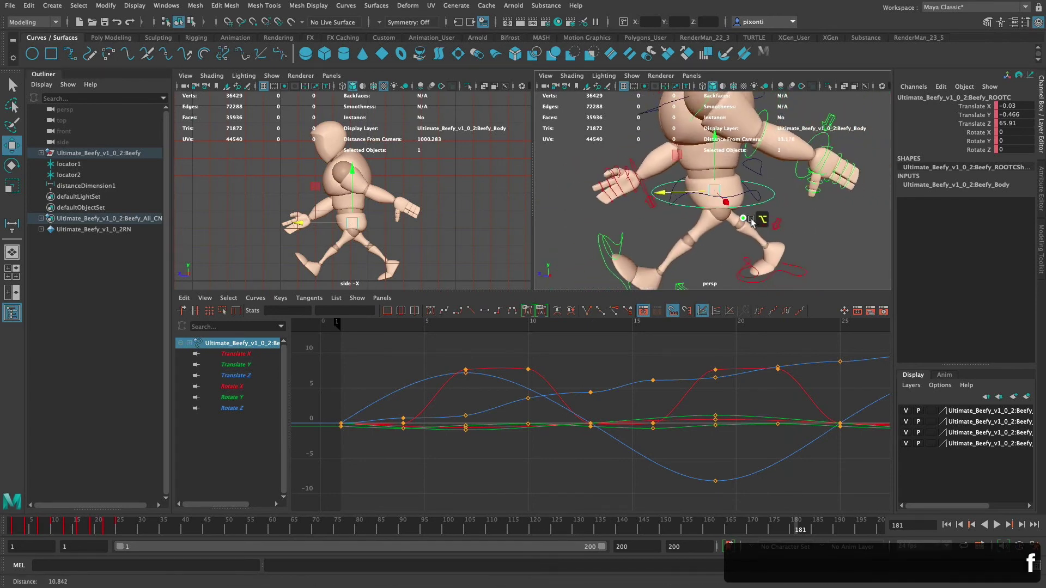
right_click_drag(752, 222, 733, 220, "alt")
right_click_drag(792, 194, 692, 216, "alt")
middle_click_drag(692, 216, 670, 226, "alt")
left_click_drag(695, 224, 608, 196, "alt")
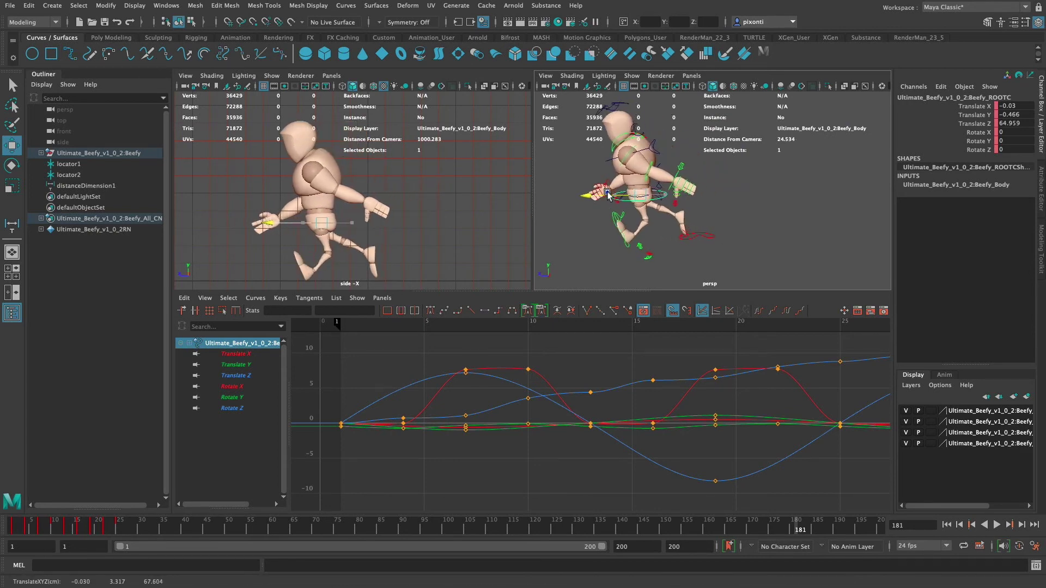
key("super+z")
key("super+z")
key("super+z")
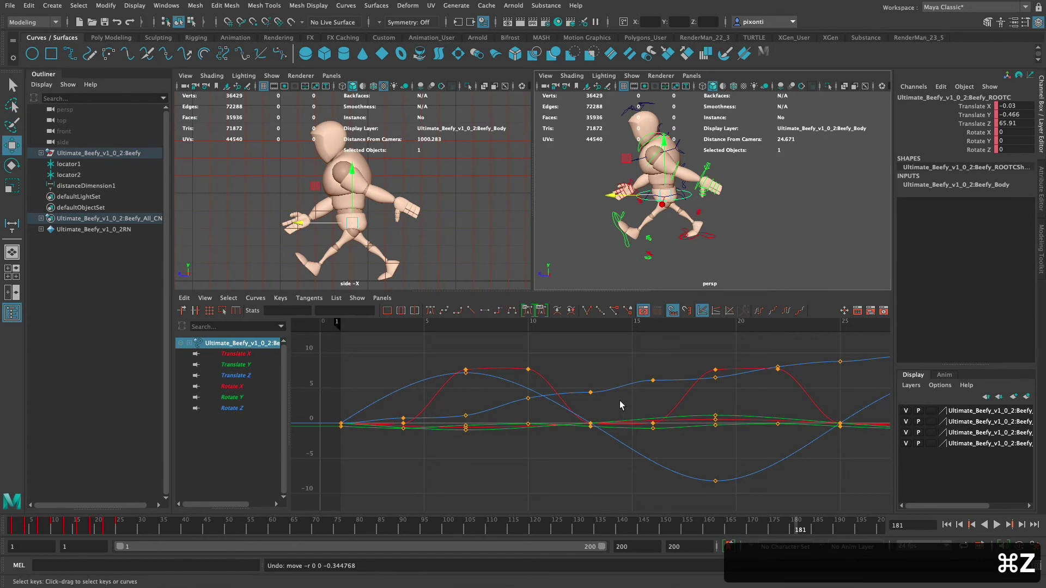
Set the playback range's end frame to 25
left_click_drag(640, 546, 597, 542)
type("25")
key("Return")
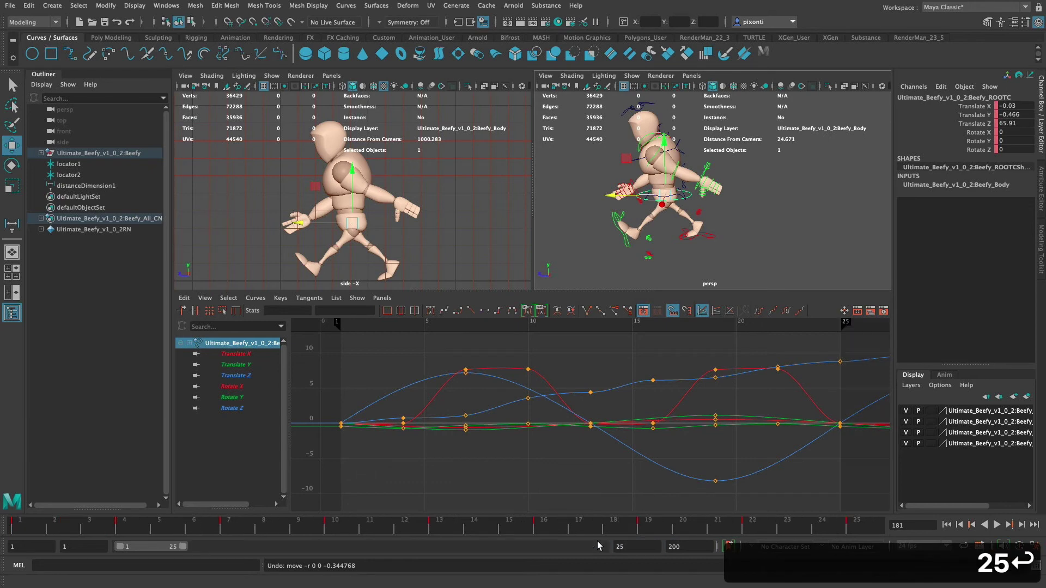
Compare the character's stride at frames 1, 25 and 13 in the perspective view
left_click(25, 528)
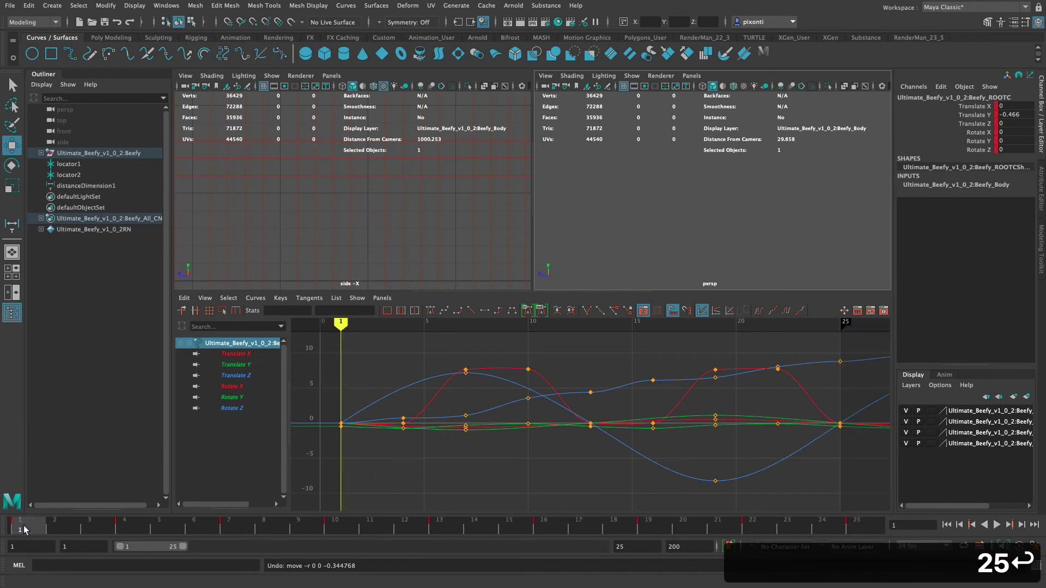
left_click(866, 528)
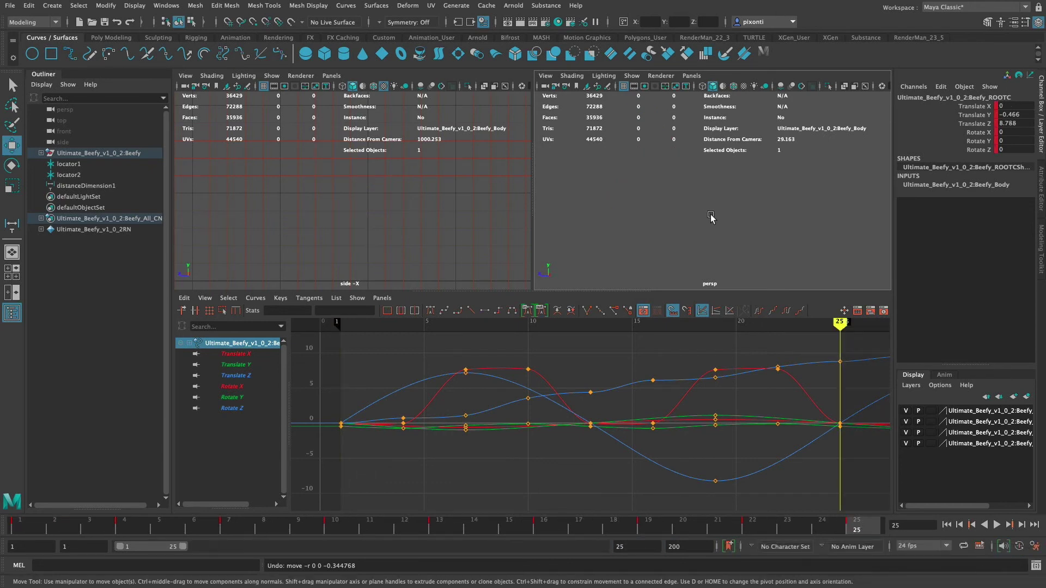
key("f")
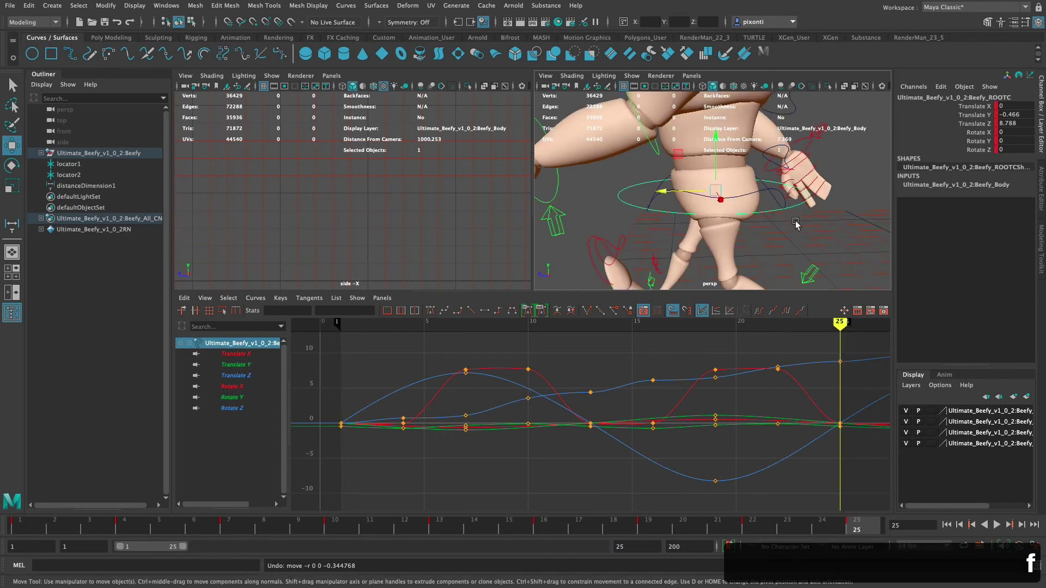
left_click_drag(748, 230, 787, 195, "alt")
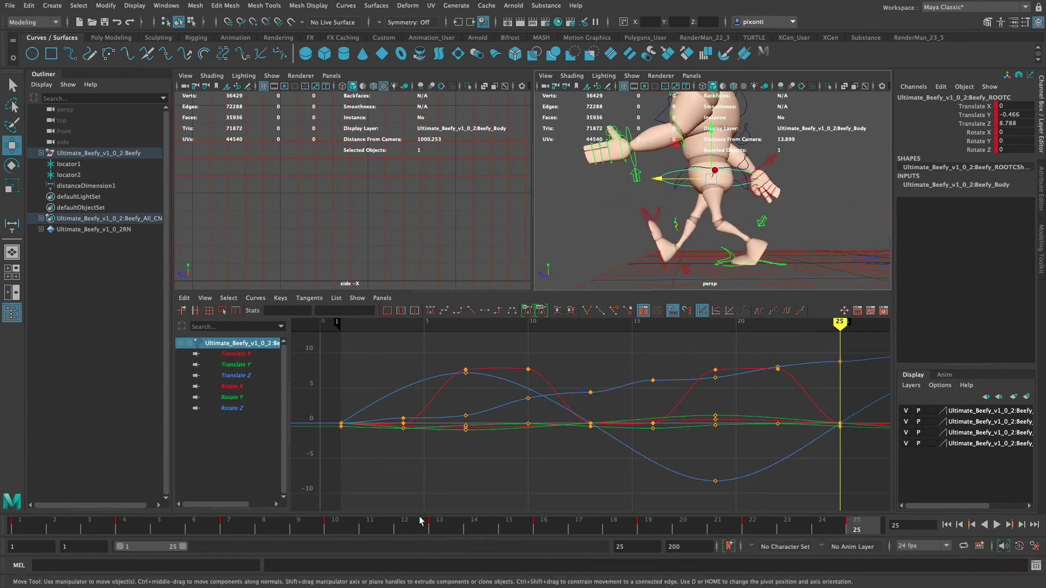
left_click(441, 526)
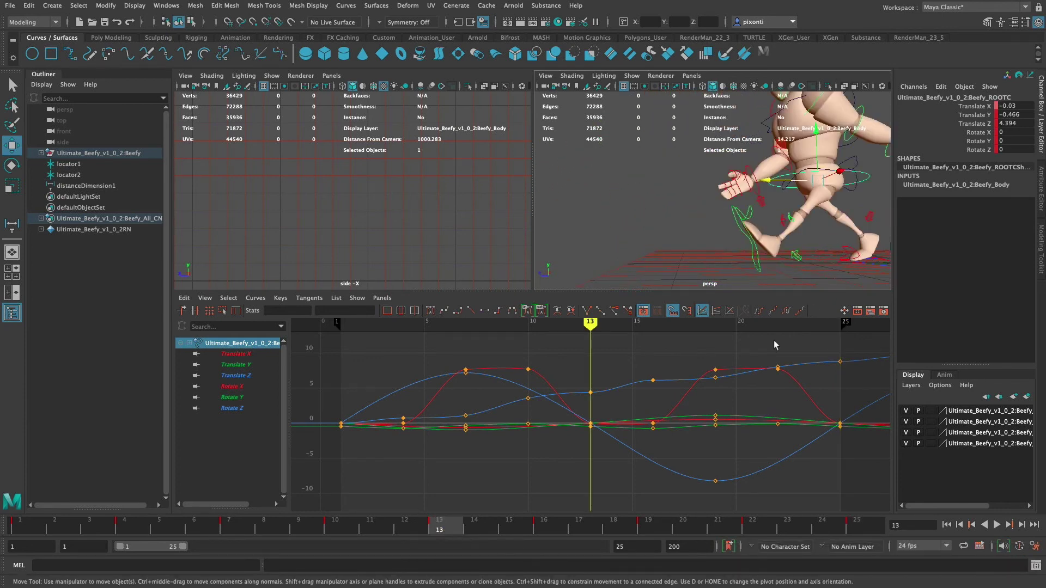
left_click_drag(837, 251, 806, 227, "alt")
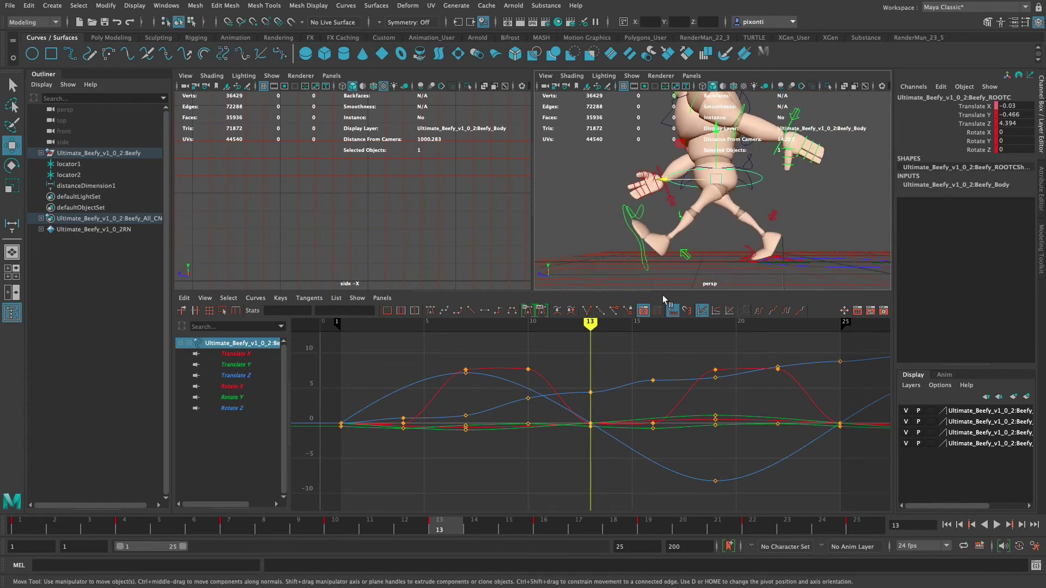
Lower the left foot control's Translate Z keys at frames 13 and 25 together to about 5.94
left_click(644, 253)
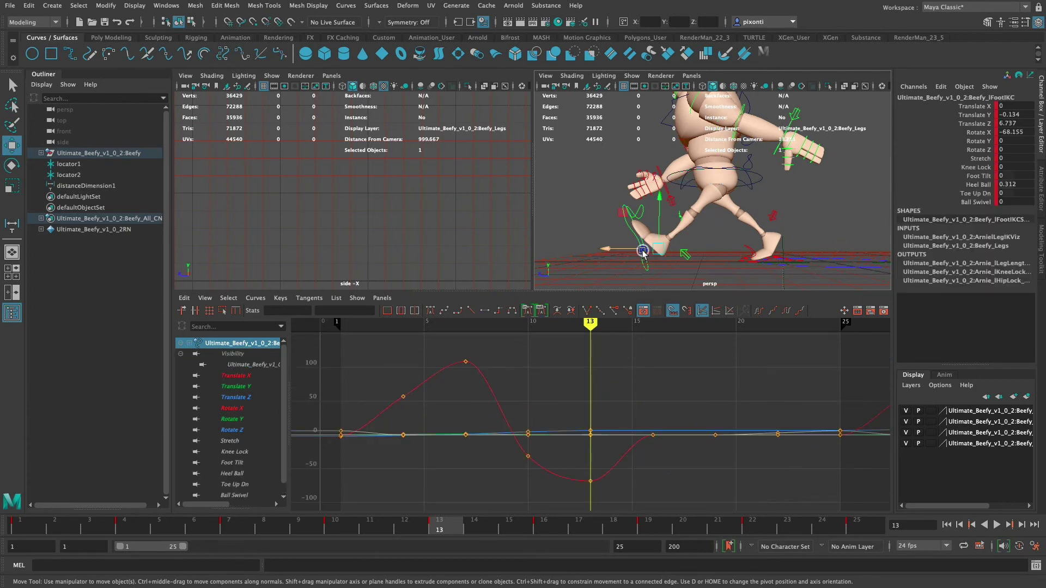
left_click(236, 398)
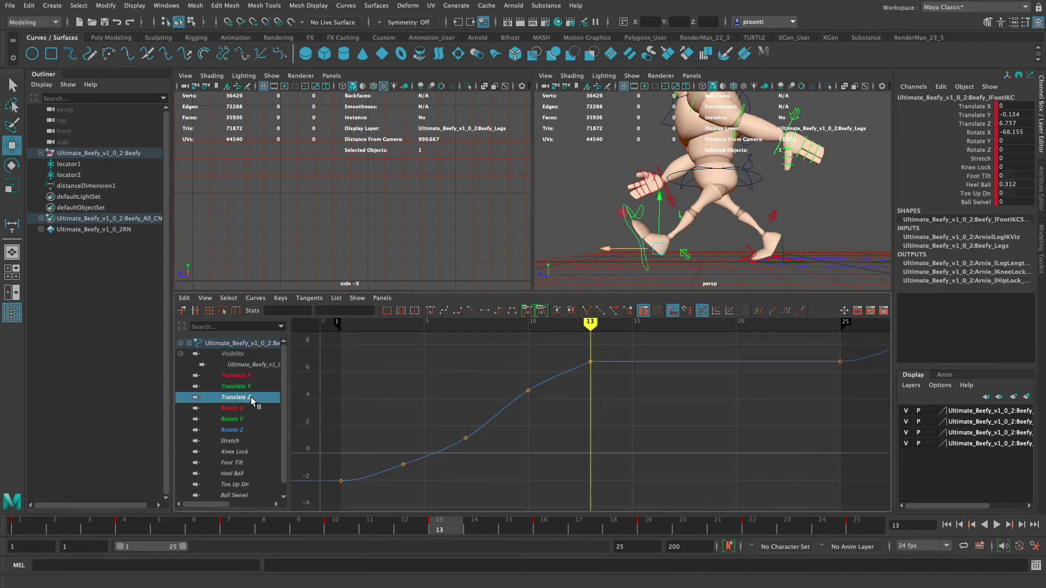
left_click_drag(572, 348, 633, 383)
left_click_drag(854, 392, 577, 349)
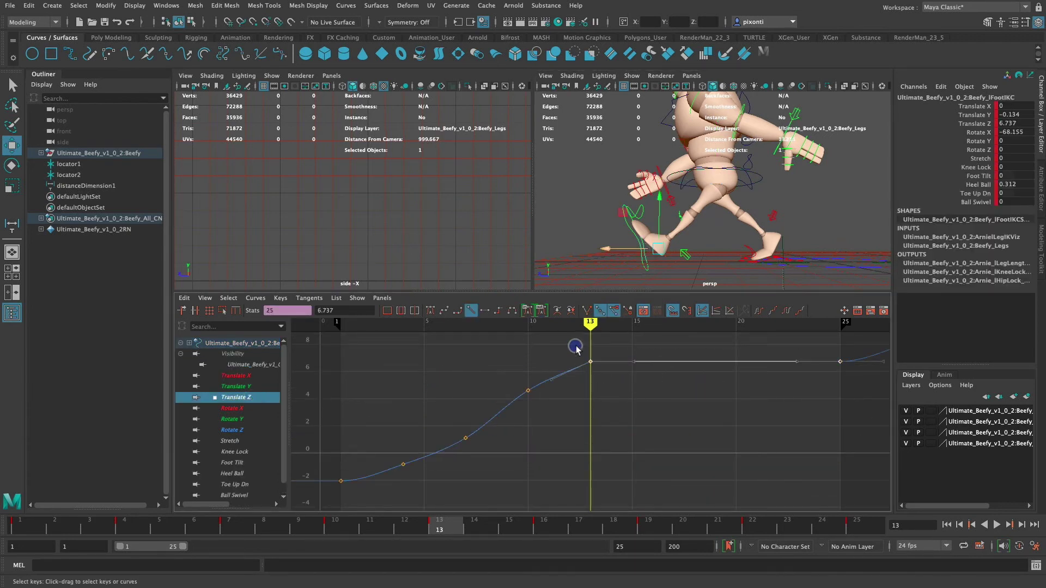
middle_click_drag(591, 364, 590, 375, "shift")
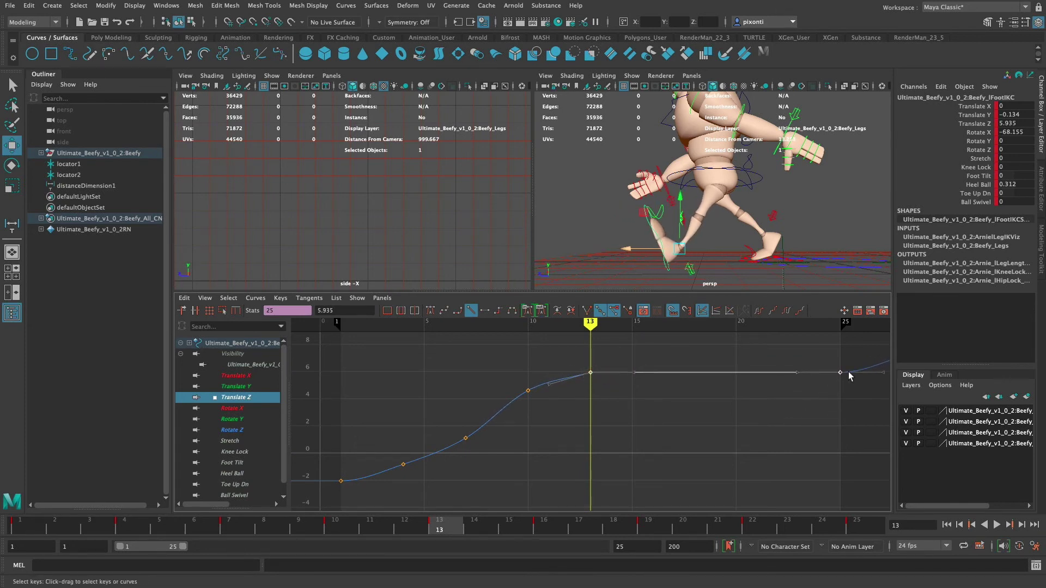
Play and scrub the run to check the left foot's contact at frames 13 and 25
key("alt+v")
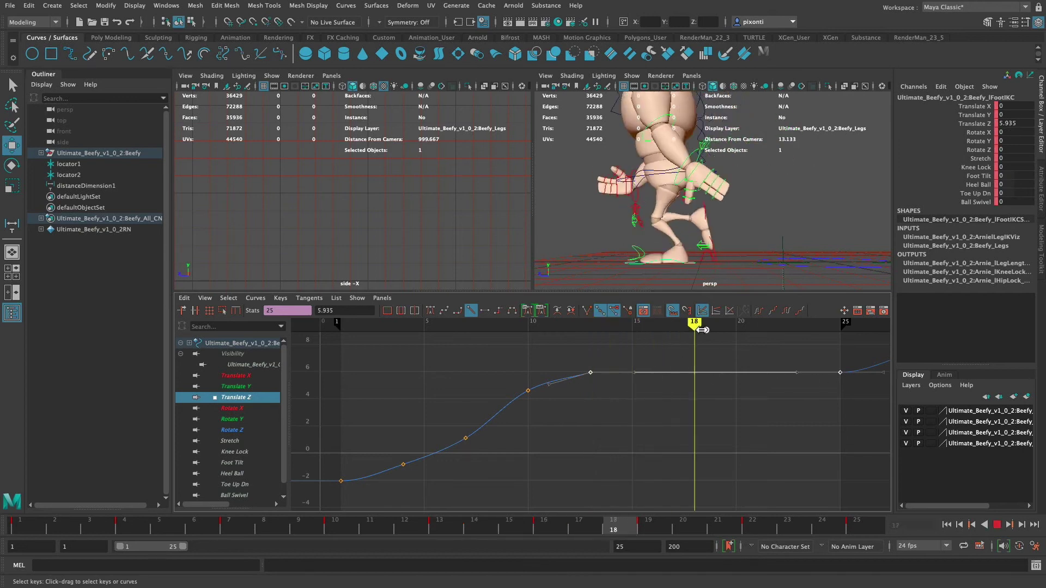
left_click_drag(630, 338, 594, 333)
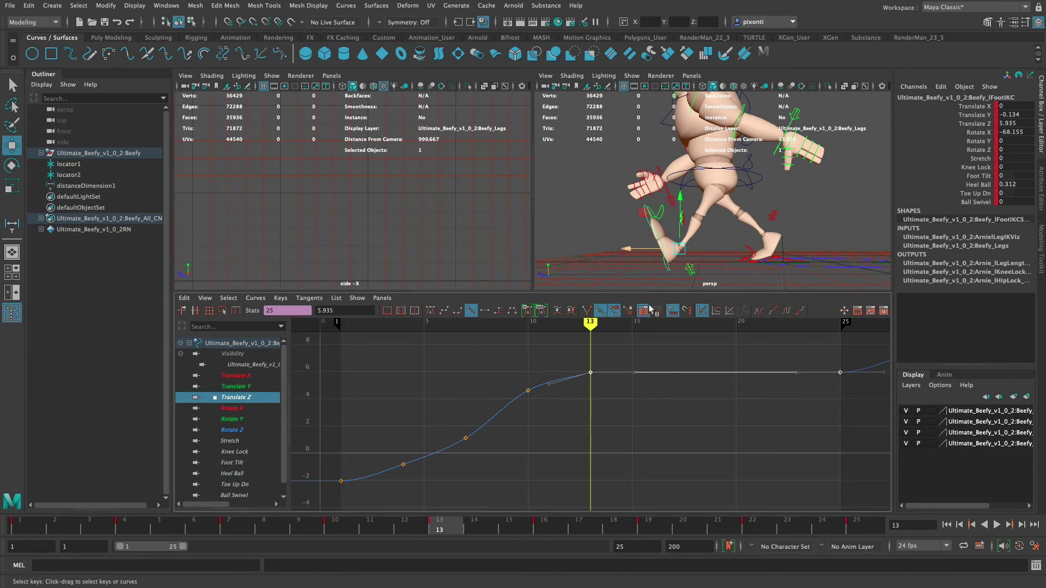
left_click(866, 526)
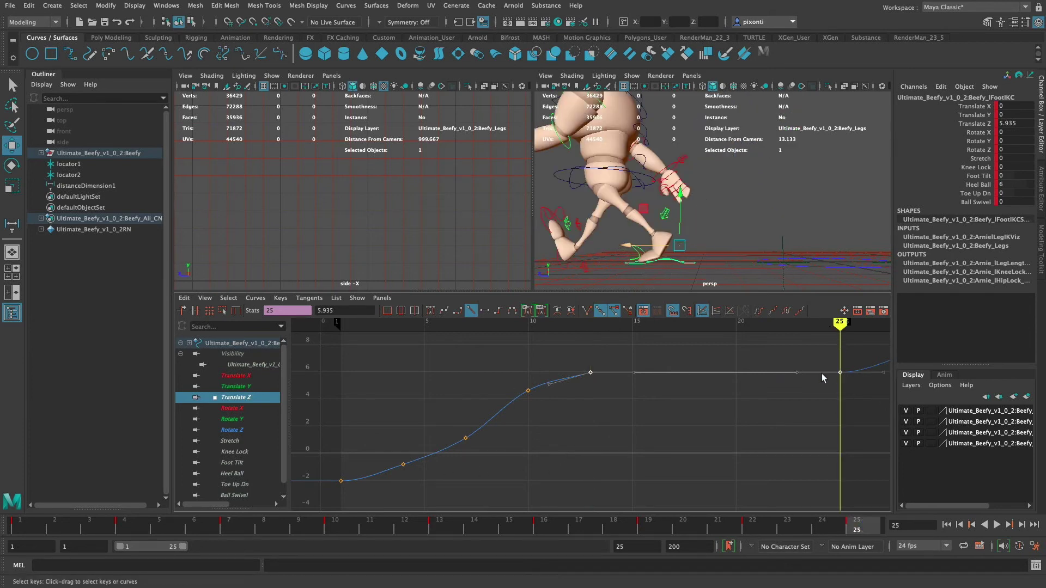
Raise the left foot's Translate Z keys at frames 13 and 25 to about 6.38 and check the motion
left_click(666, 261)
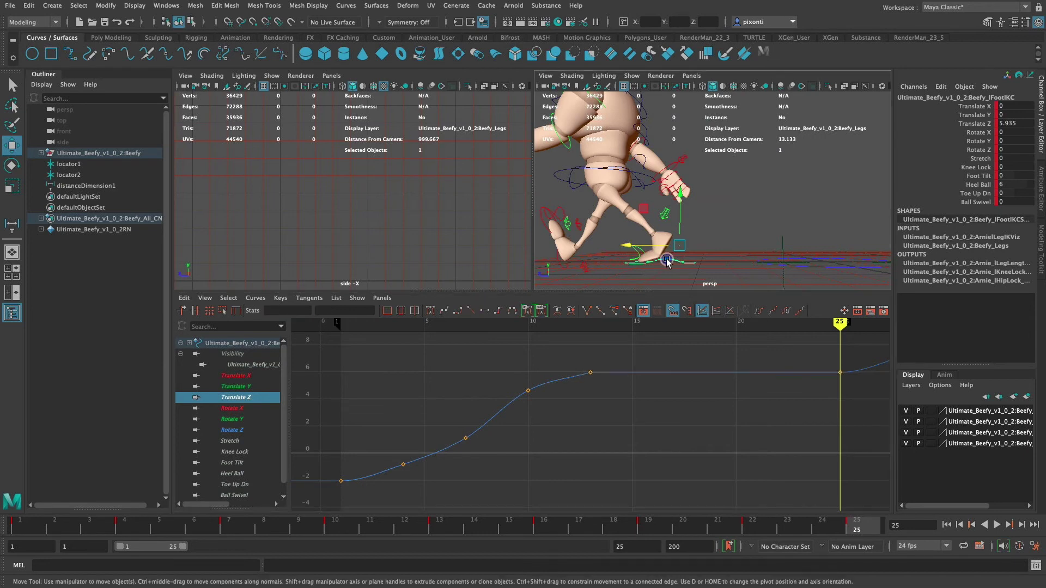
left_click_drag(590, 355, 852, 406)
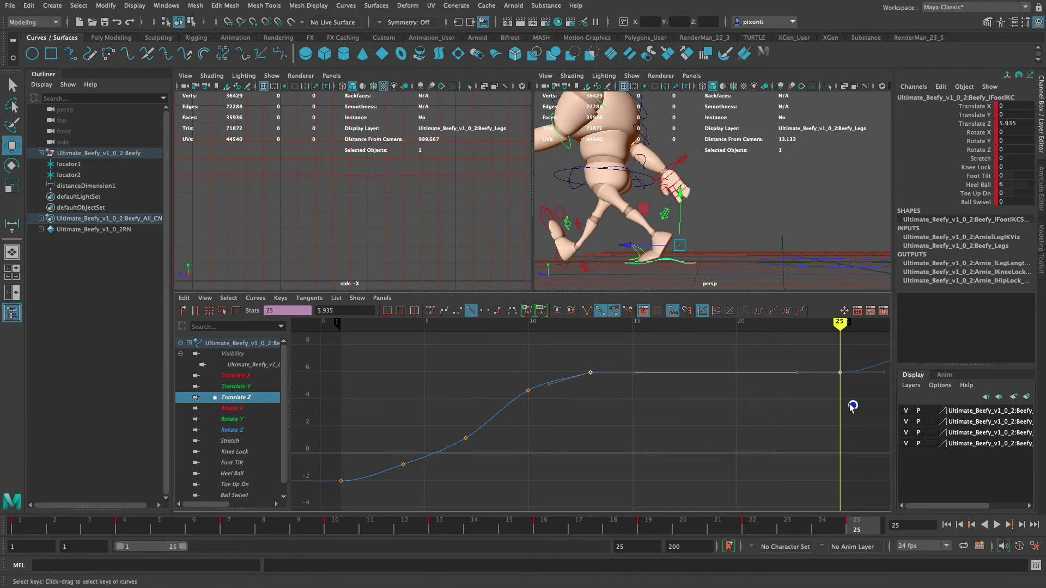
middle_click_drag(840, 373, 839, 371, "shift")
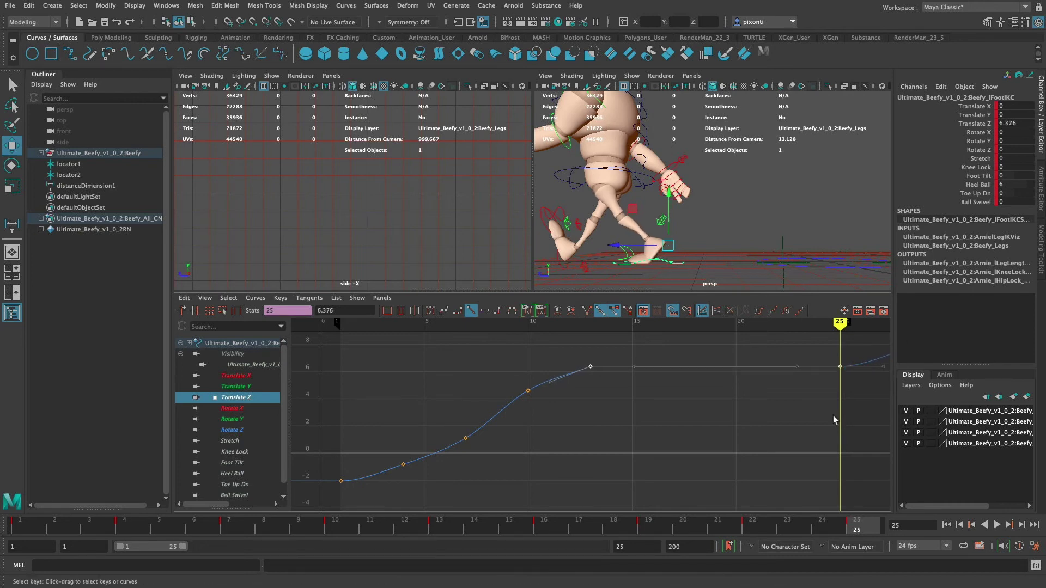
key("alt+v")
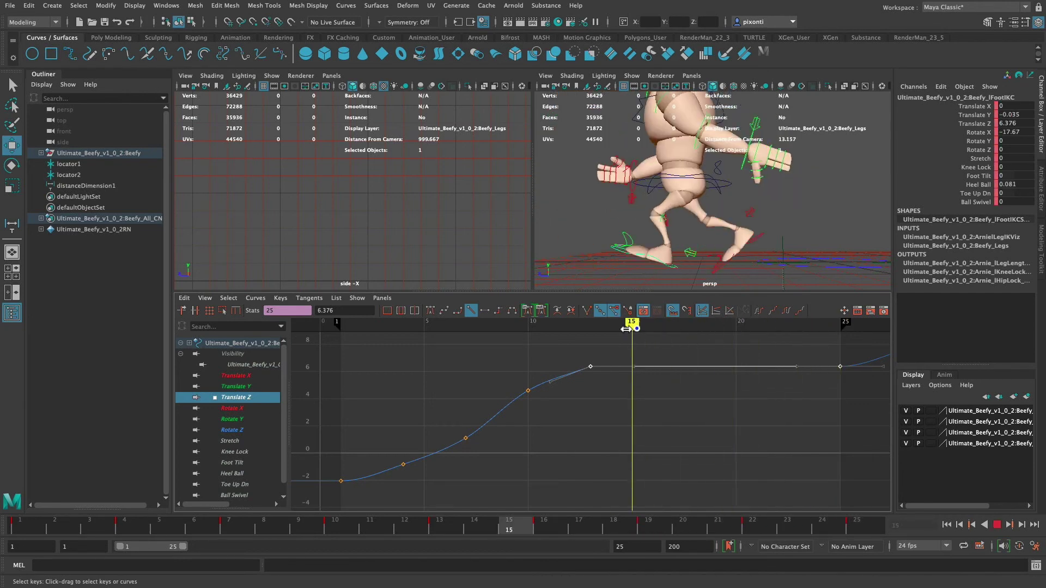
Play and scrub the run around frames 8 to 15, and compare the root and left foot controls' Translate Z curves at frame 13
left_click(614, 341)
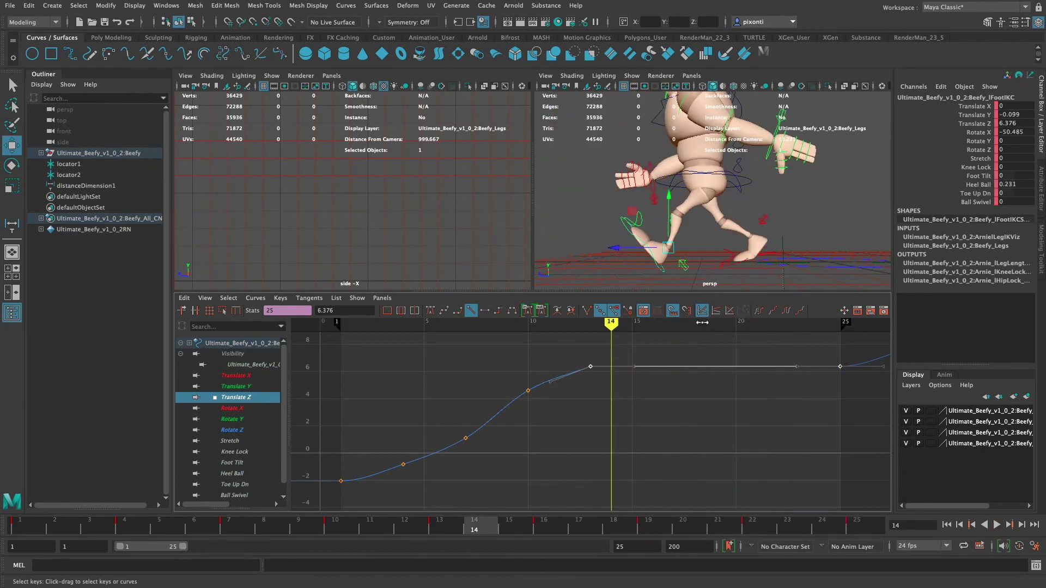
key("alt+v")
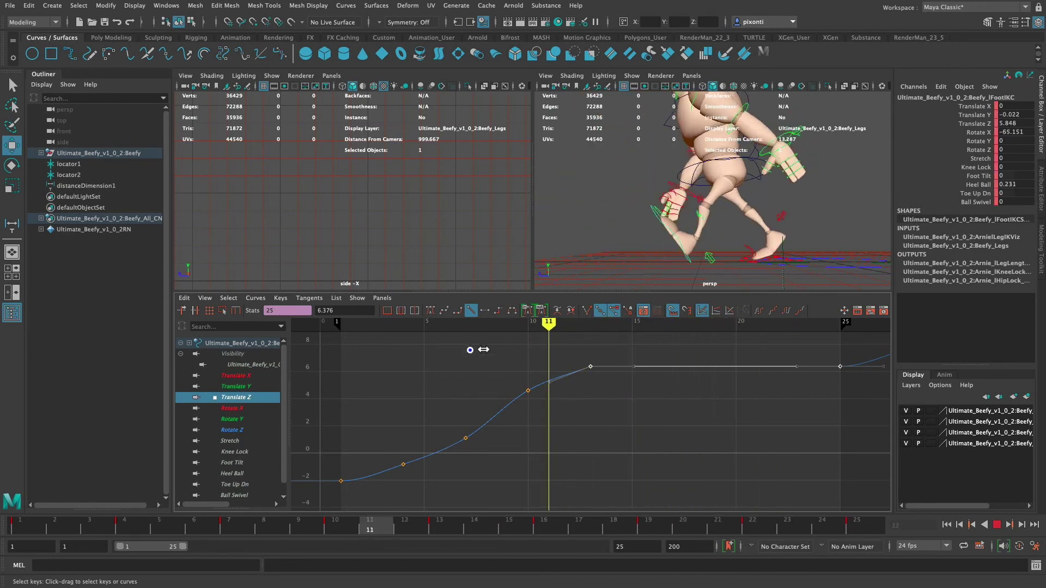
left_click(351, 369)
left_click(997, 524)
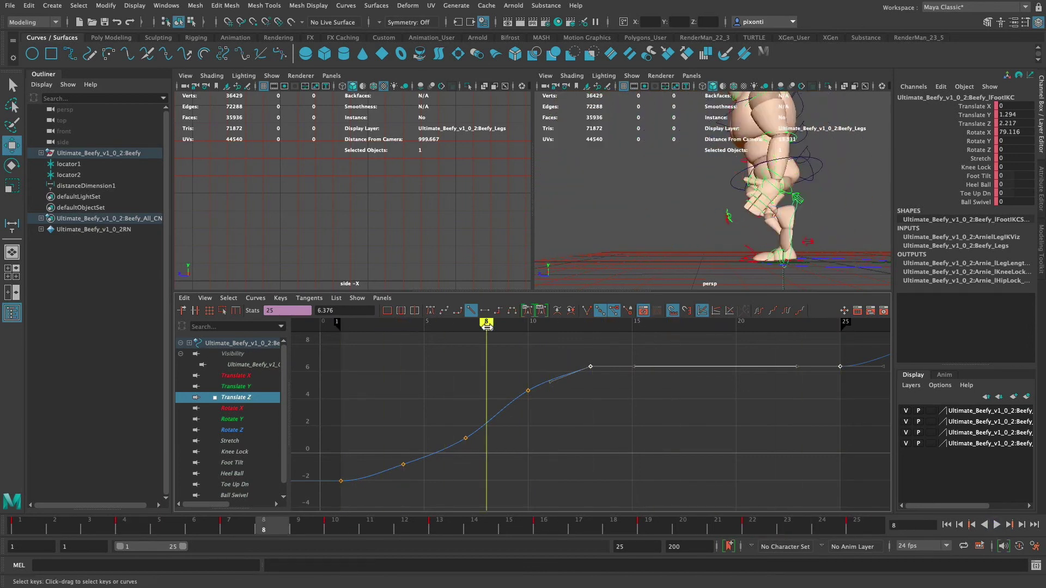
mouse_move(659, 335)
left_mouse_down()
mouse_move(699, 335)
mouse_move(593, 335)
mouse_move(608, 334)
left_mouse_up()
left_click_drag(596, 333, 595, 333)
left_click(757, 185)
left_click(757, 186)
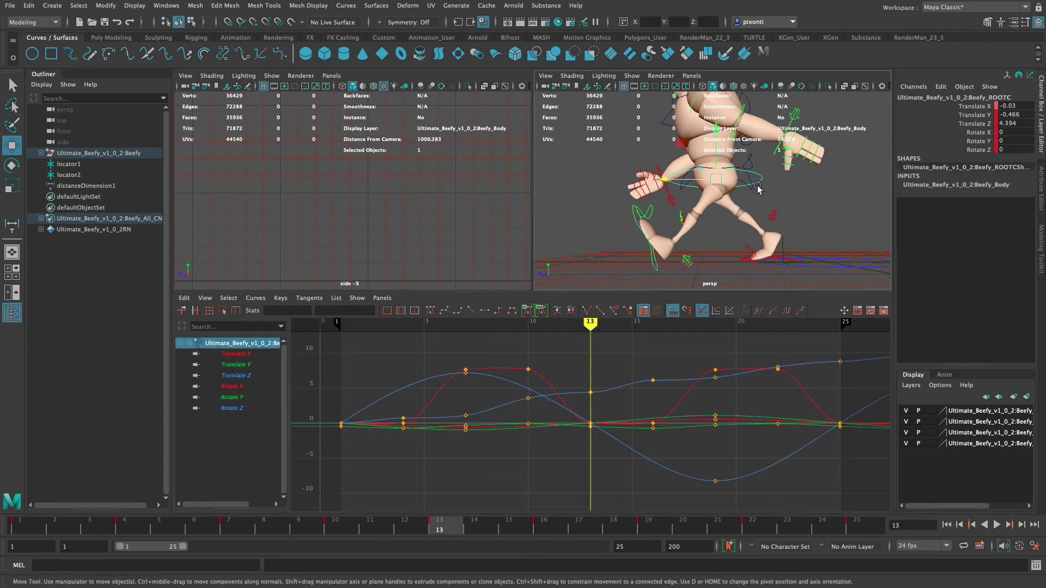
left_click(251, 376)
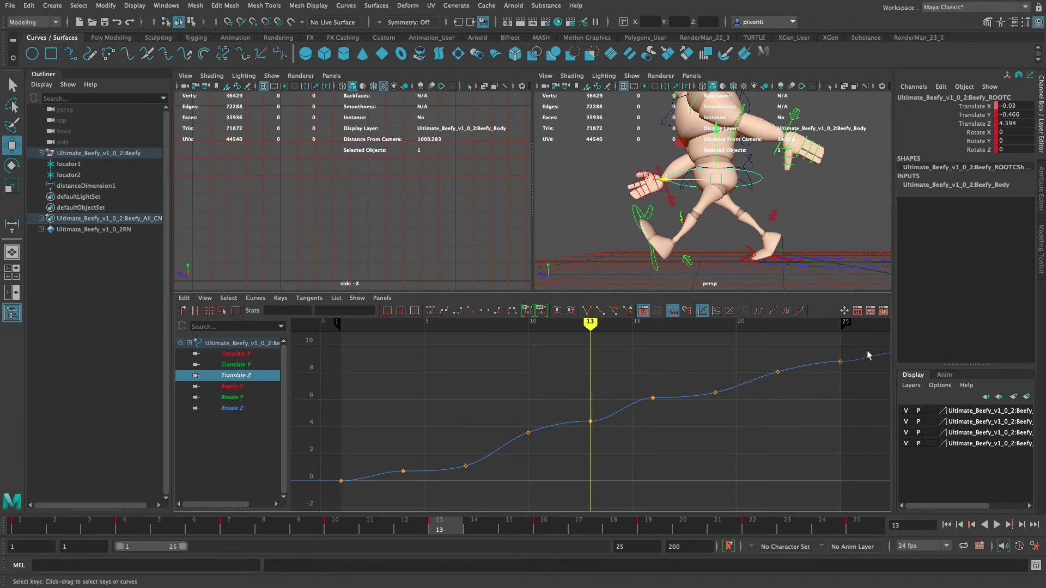
mouse_move(590, 324)
left_mouse_down()
mouse_move(635, 326)
mouse_move(570, 327)
mouse_move(634, 325)
mouse_move(584, 327)
left_mouse_up()
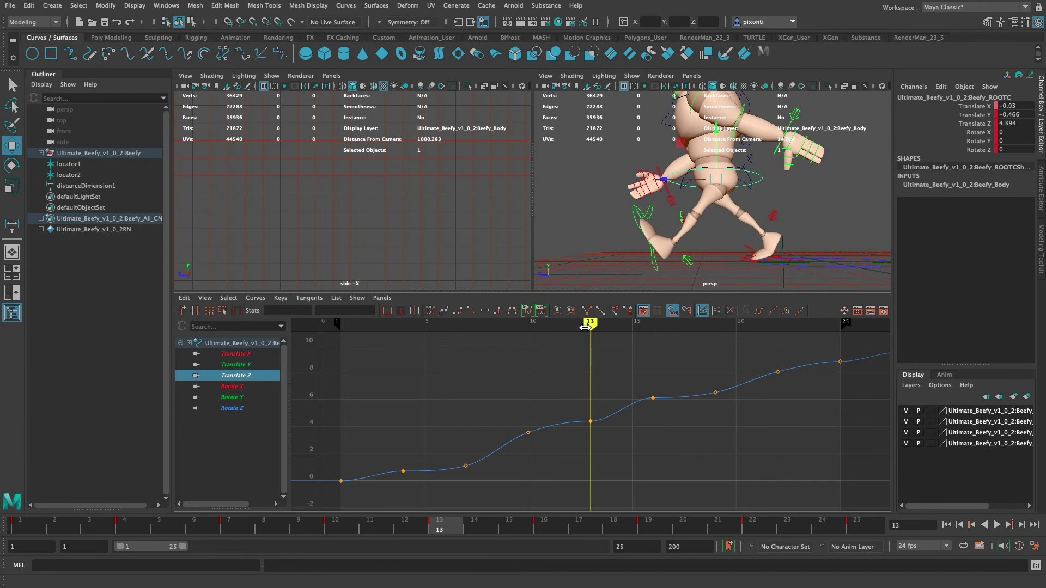
left_click(654, 254)
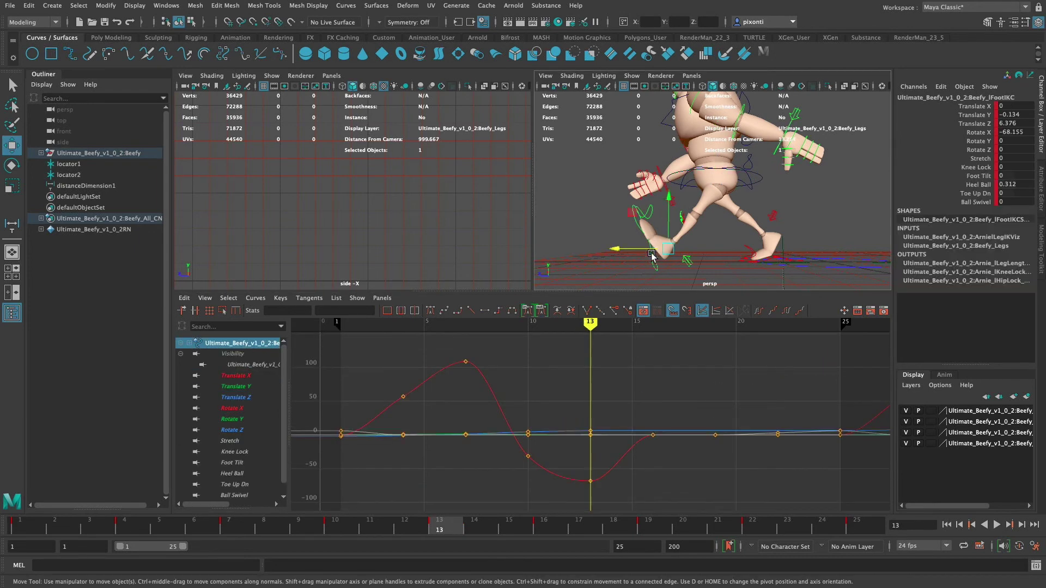
left_click(248, 398)
Lower the root control's Translate Z keys from frame 13 through 25 together, to about 3.95 at frame 13 and 8.35 at frame 25
left_click(770, 179)
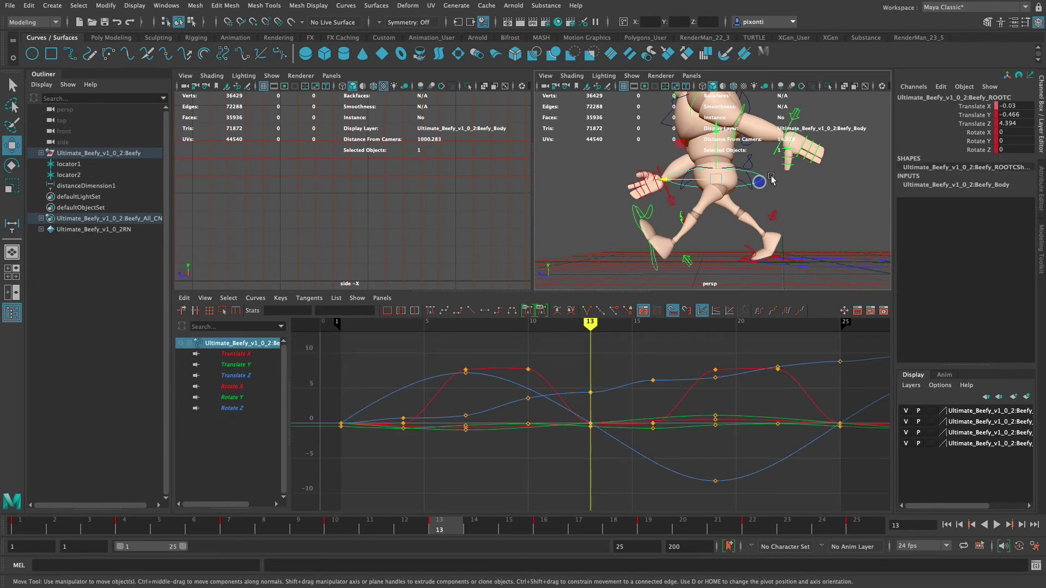
left_click(244, 376)
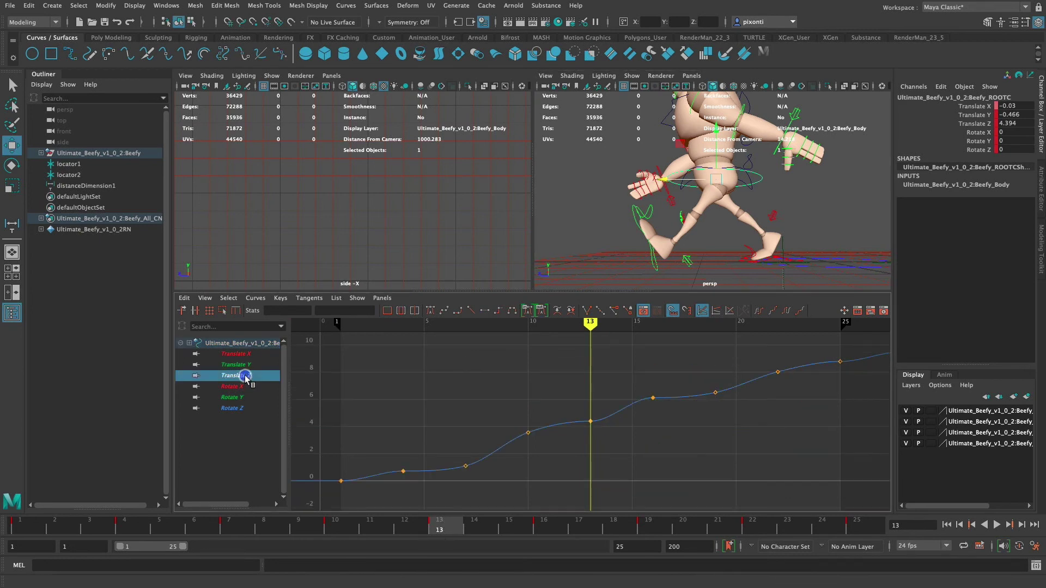
left_click_drag(576, 409, 609, 441)
left_click_drag(882, 350, 567, 434)
middle_click_drag(591, 422, 591, 427, "shift")
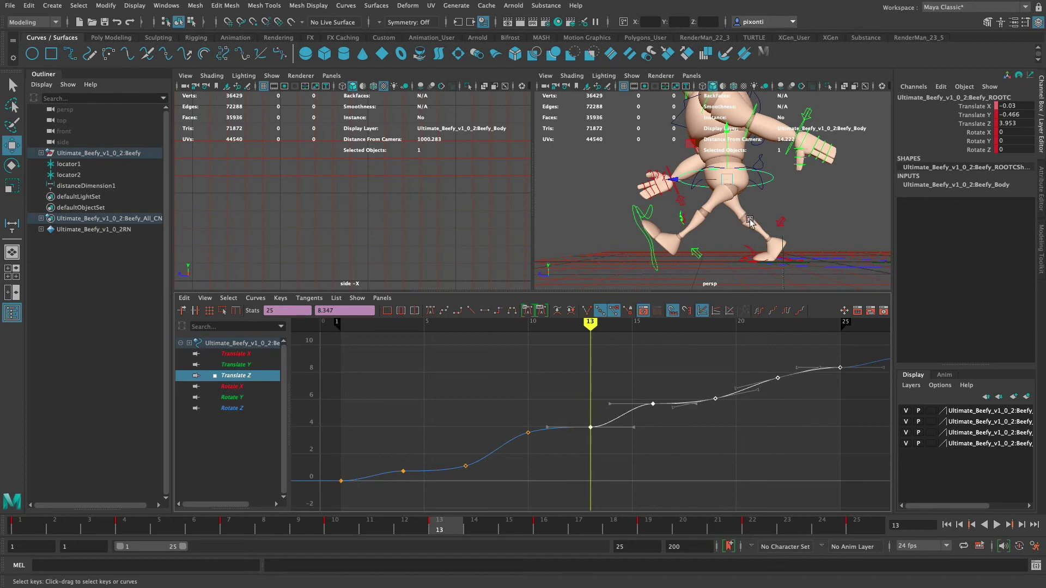
middle_click_drag(590, 428, 589, 426, "shift")
key("ctrl+z")
left_click(862, 523)
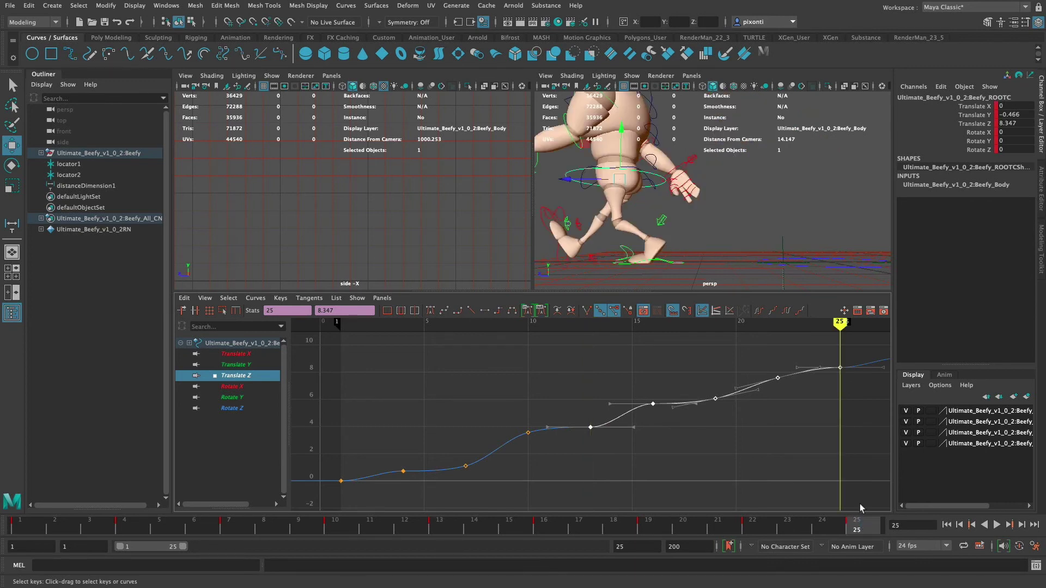
left_click(441, 526)
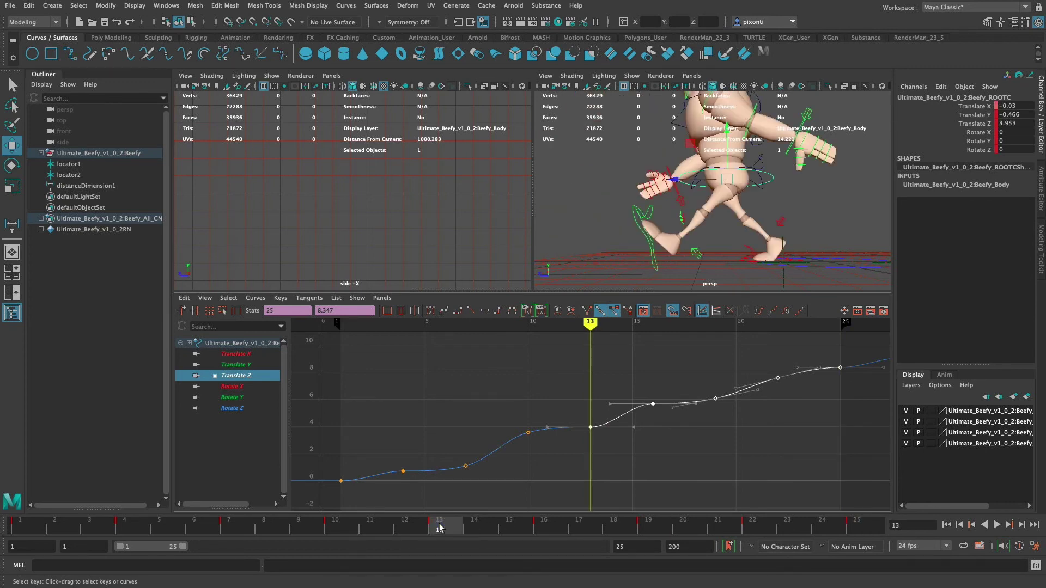
Lower the left foot control's Translate Z keys at frames 13 and 25 together to about 5.45
left_click(653, 254)
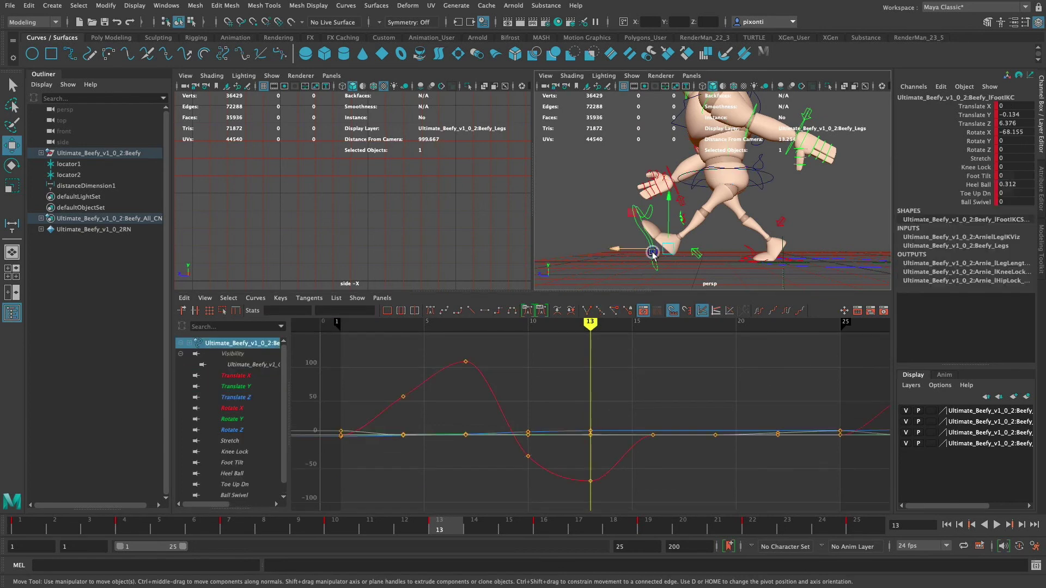
left_click(250, 398)
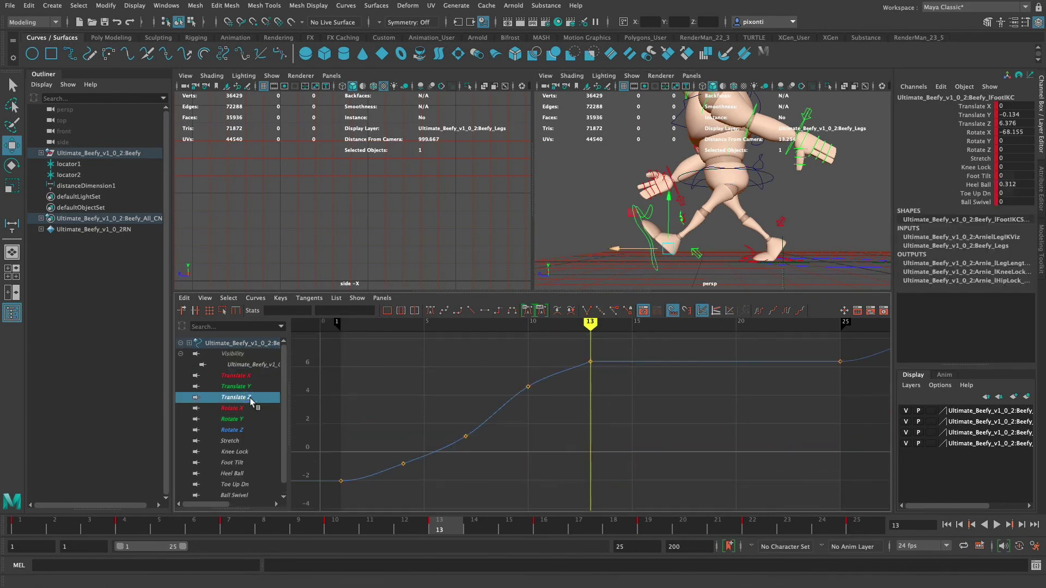
left_click_drag(851, 352, 572, 374)
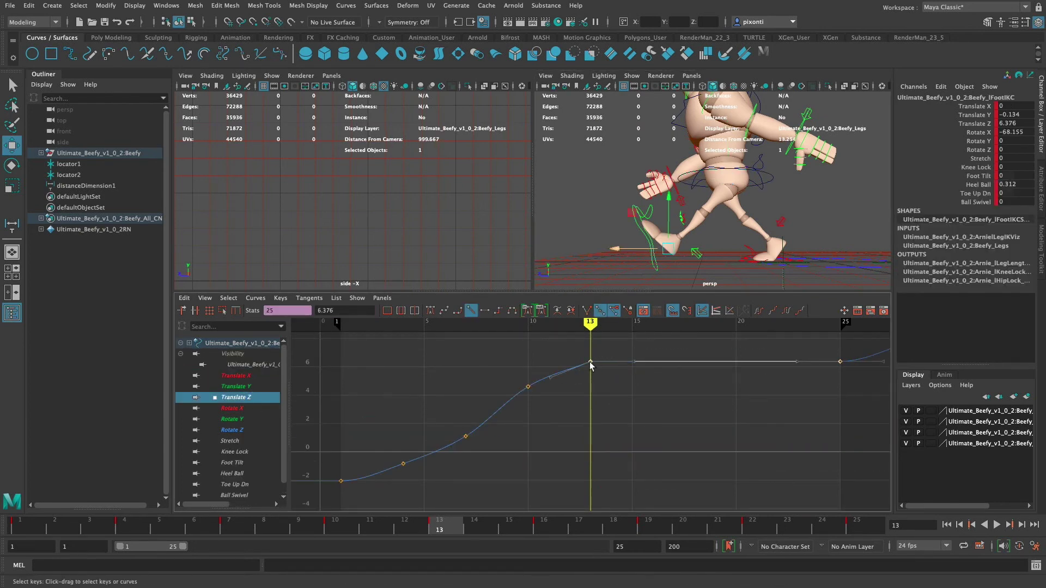
middle_click_drag(590, 366, 592, 377, "shift")
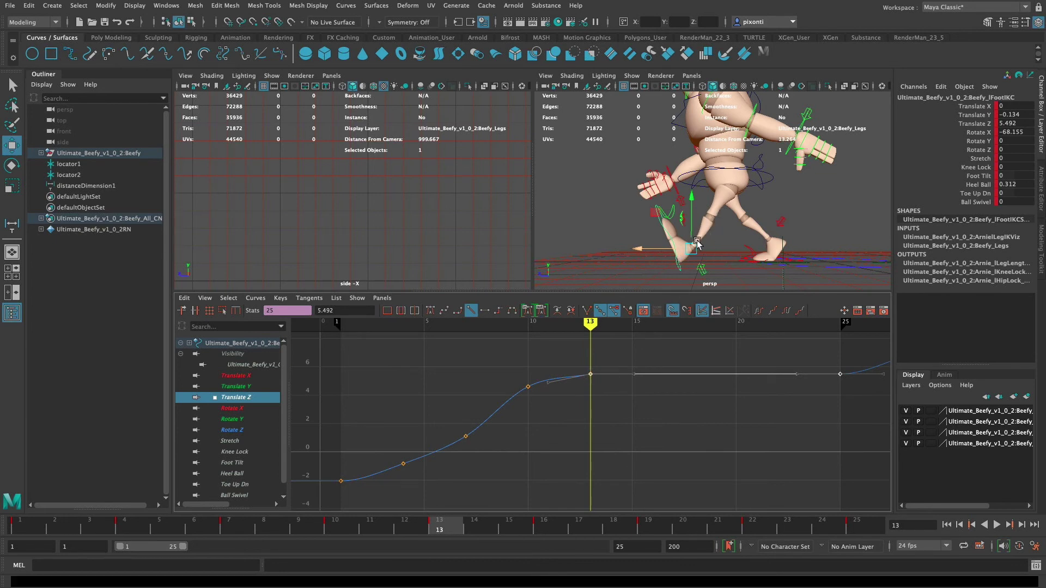
middle_click_drag(591, 376, 592, 376, "shift")
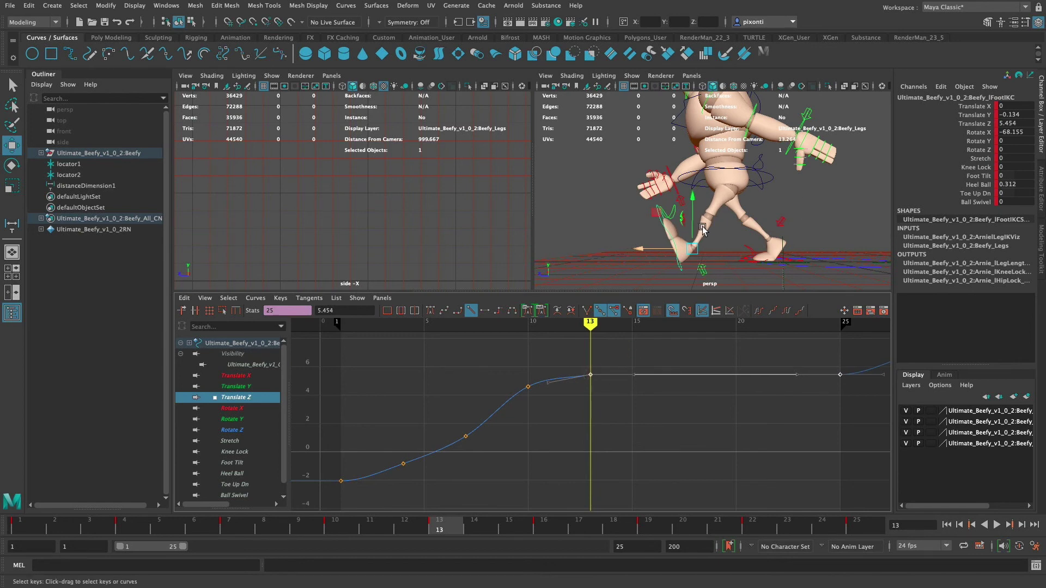
Lower the root control's Translate Z key at frame 25 to about 7.93
left_click(867, 526)
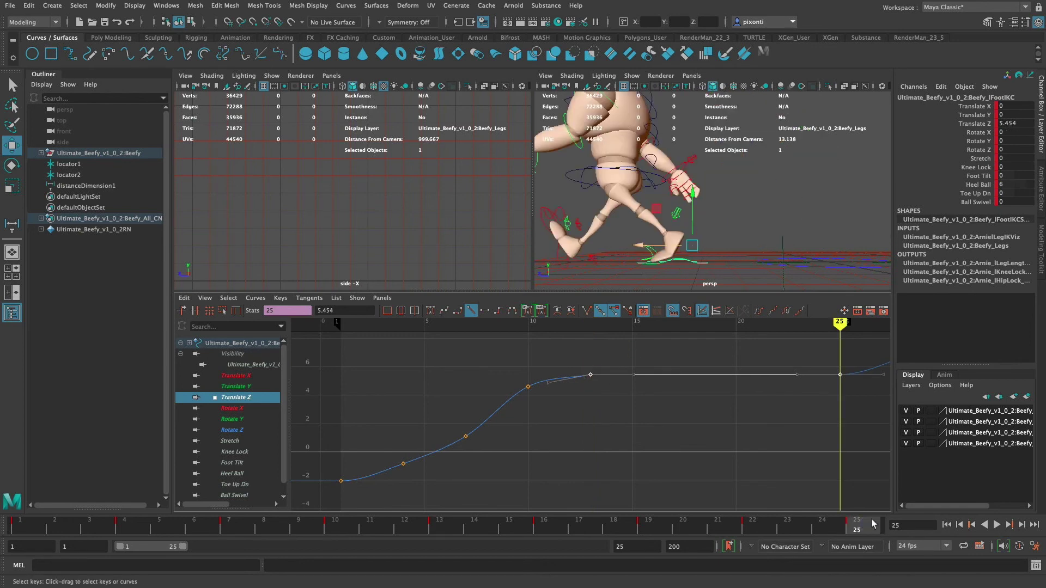
left_click_drag(684, 248, 778, 254, "alt")
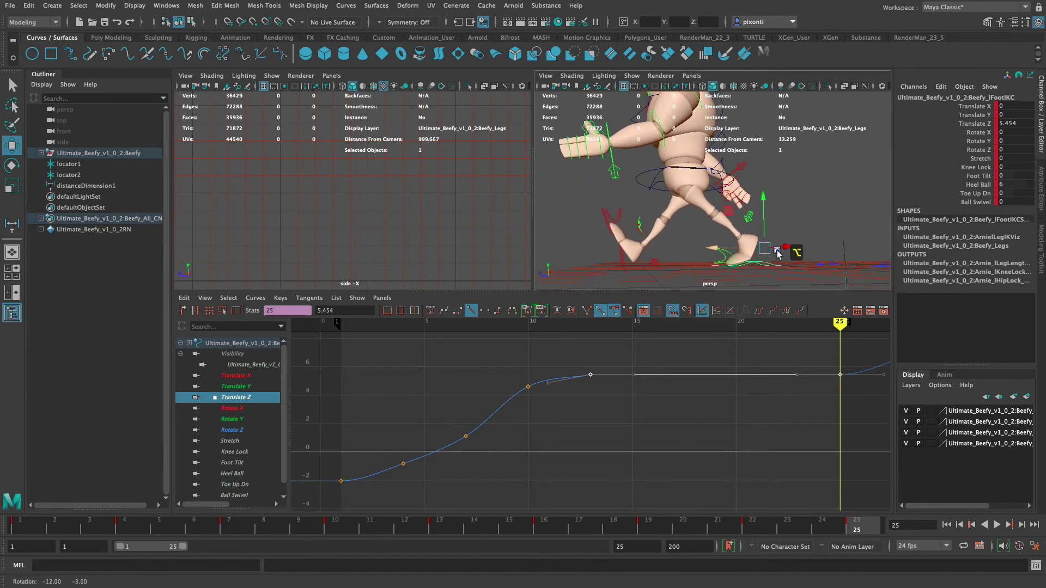
left_click(643, 184)
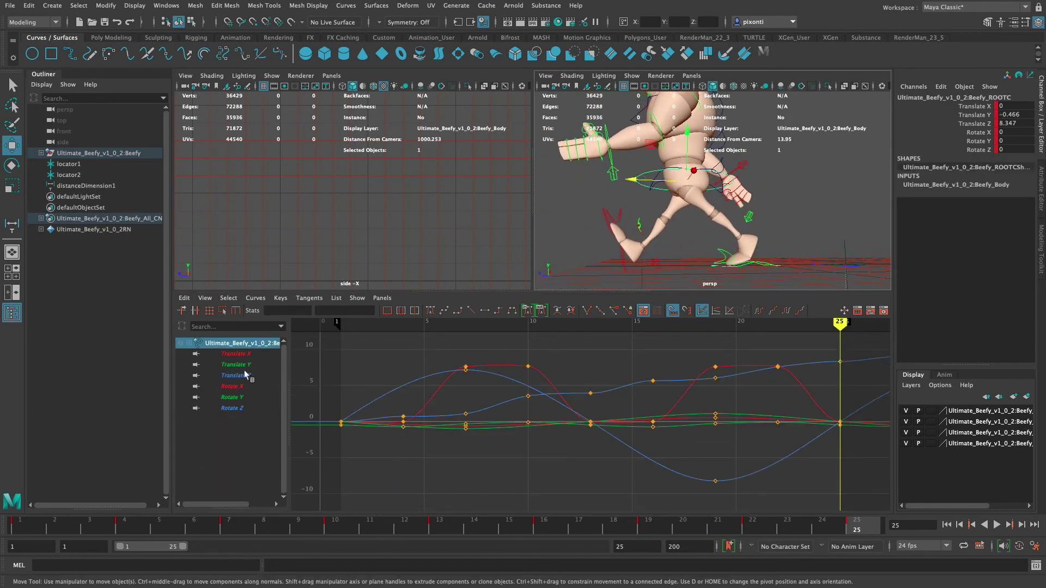
left_click(236, 375)
left_click_drag(850, 354, 821, 386)
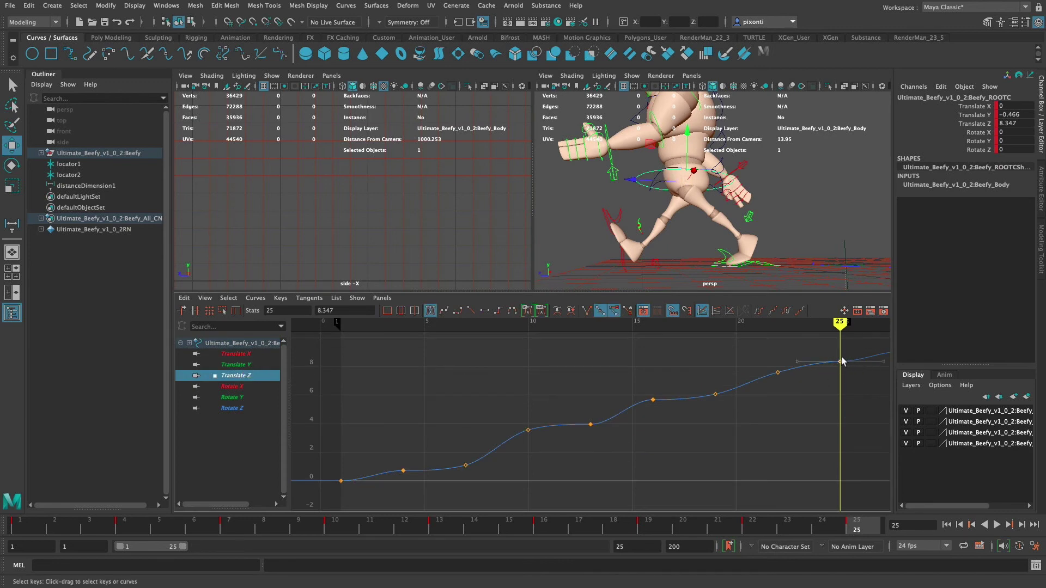
middle_click_drag(840, 360, 840, 367, "shift")
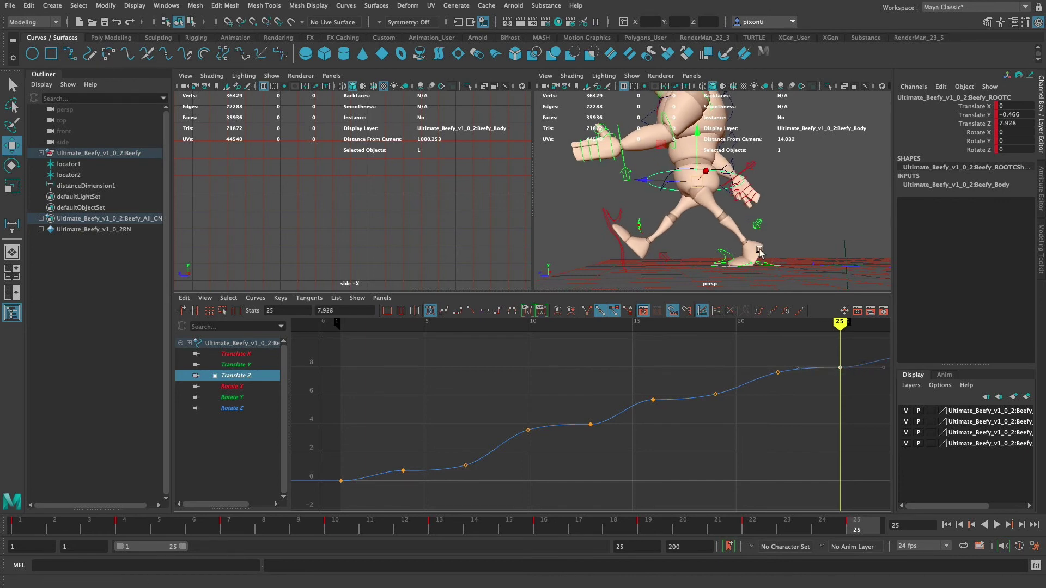
Raise the right foot control's Translate Z keys to about -9.35 at frame 25 and about -8.55 at frame 22
left_click(623, 253)
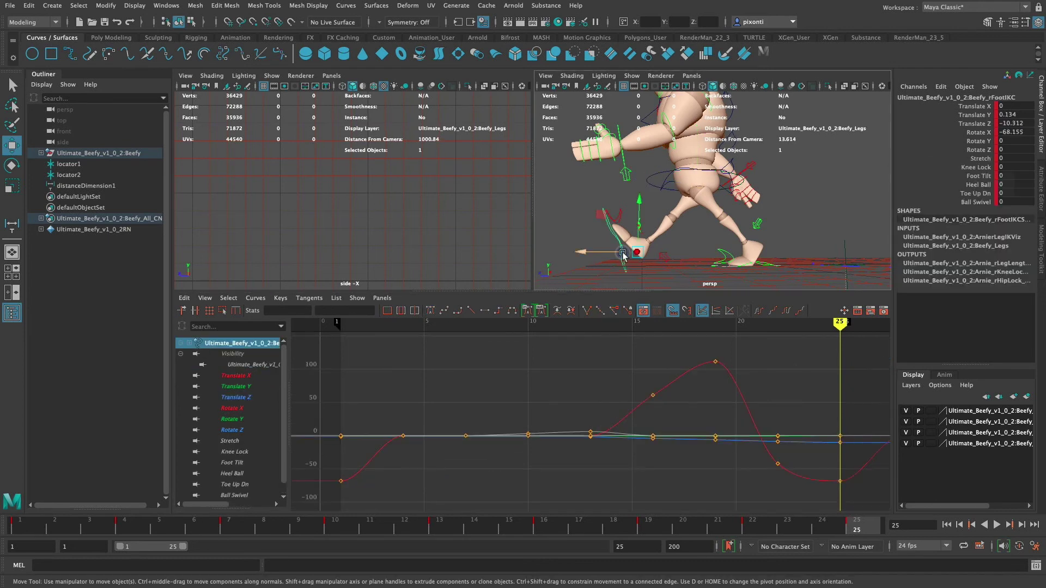
left_click(252, 398)
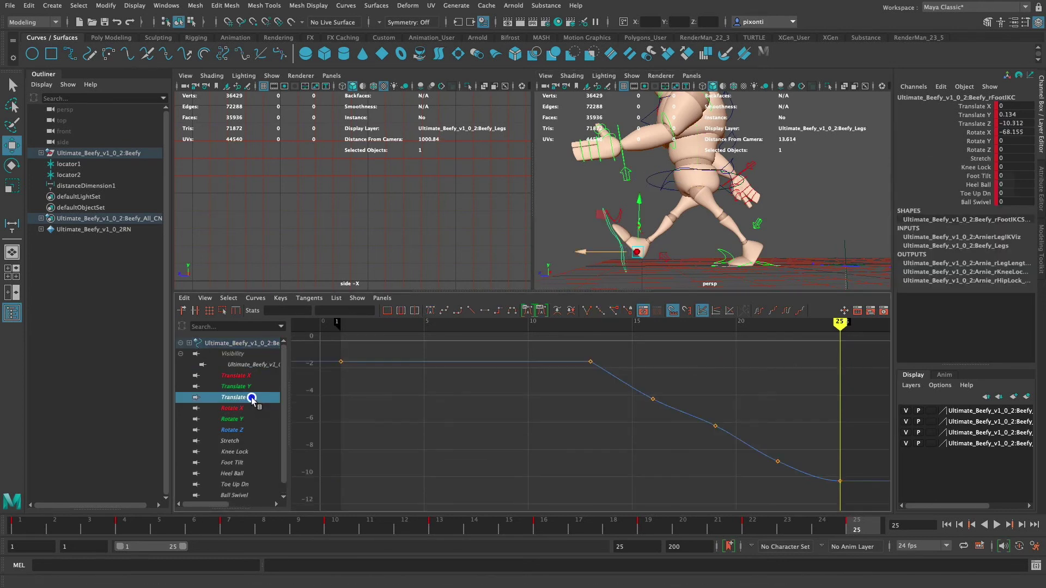
left_click(840, 481)
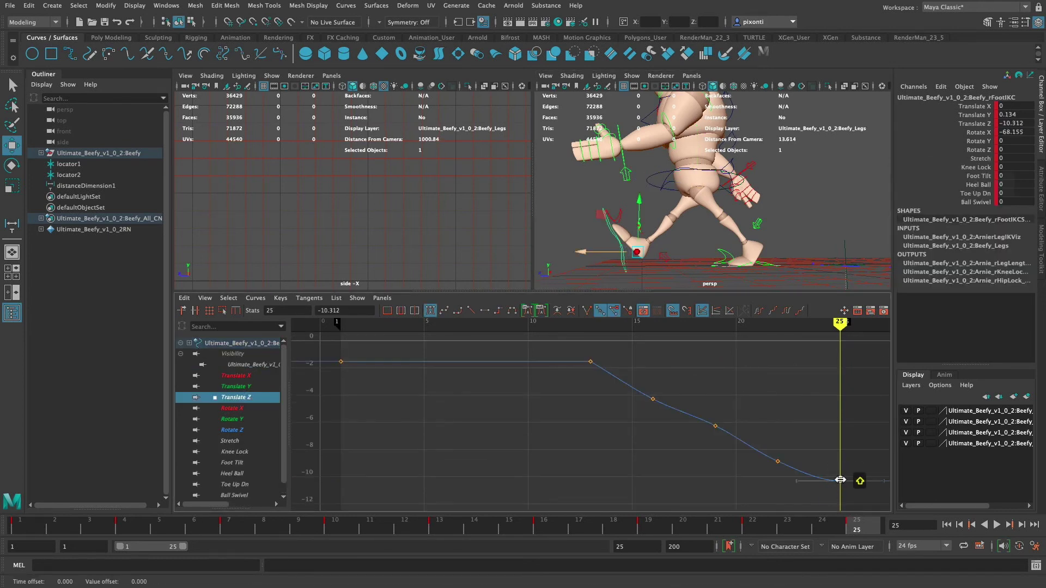
middle_click_drag(841, 475, 842, 470)
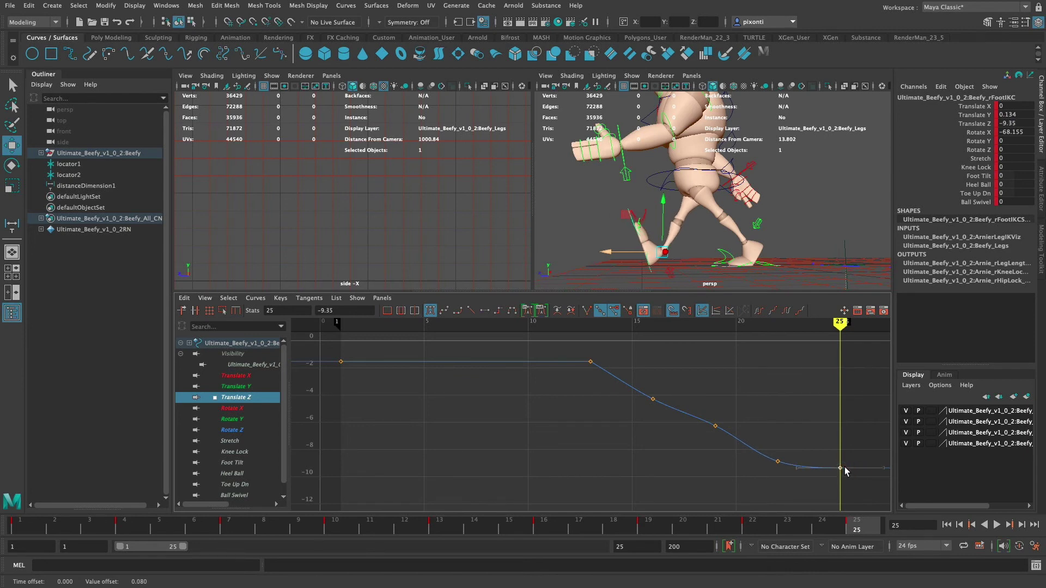
left_click(753, 527)
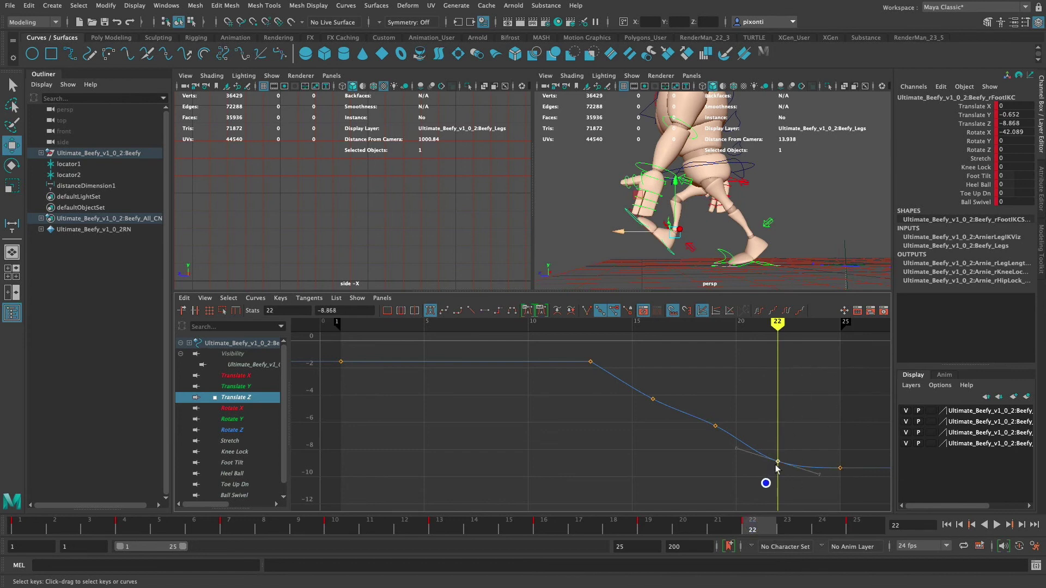
left_click_drag(764, 486, 782, 456)
middle_click_drag(783, 456, 778, 456, "shift")
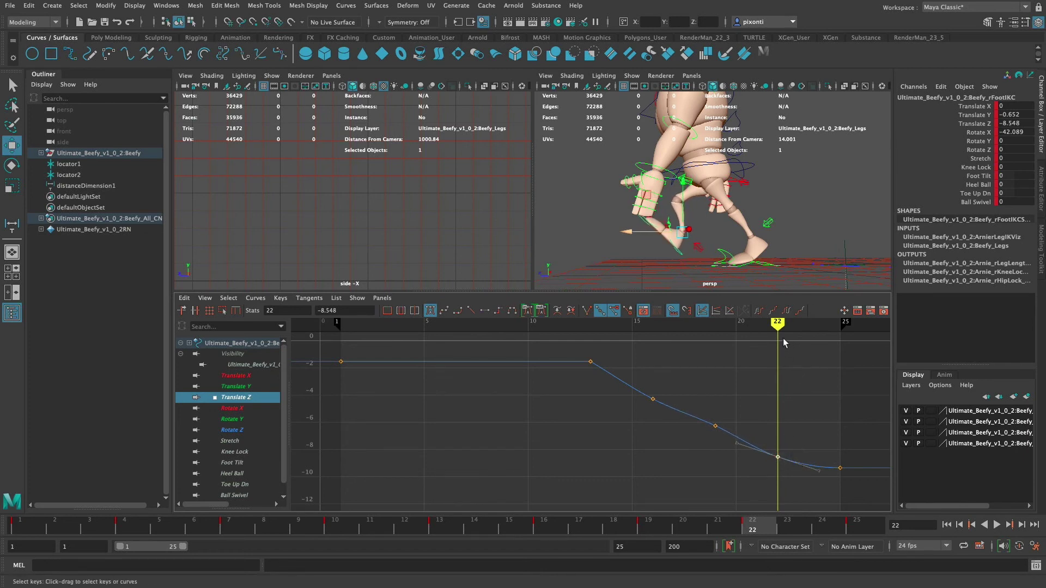
Raise the right foot's Translate Z key at frame 16 to about -3, scrubbing frames 13 to 16 to check the foot
mouse_move(778, 325)
left_mouse_down()
mouse_move(574, 333)
mouse_move(611, 339)
left_mouse_up()
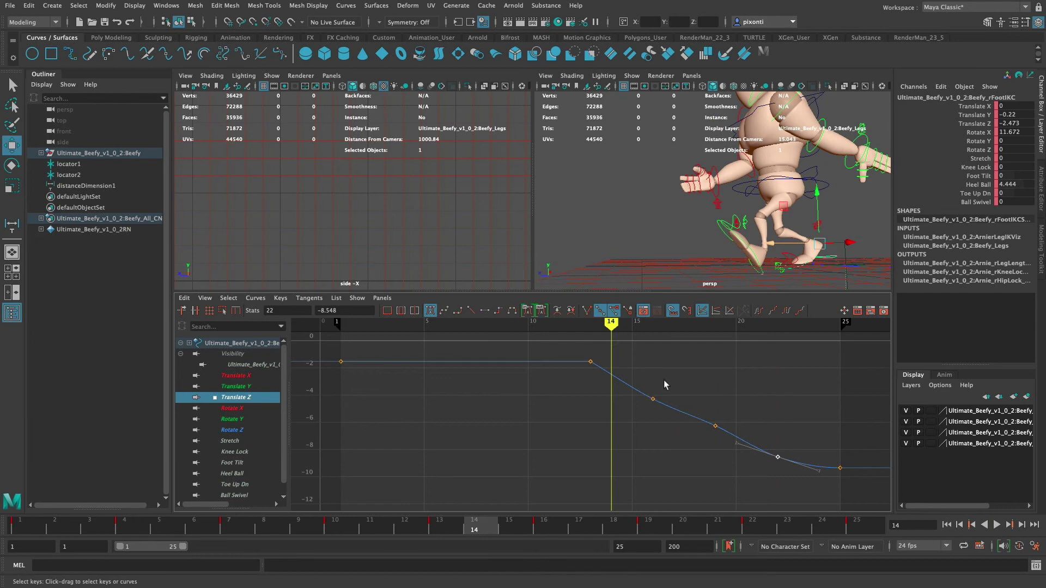
left_click_drag(637, 423, 687, 359)
left_click(653, 325)
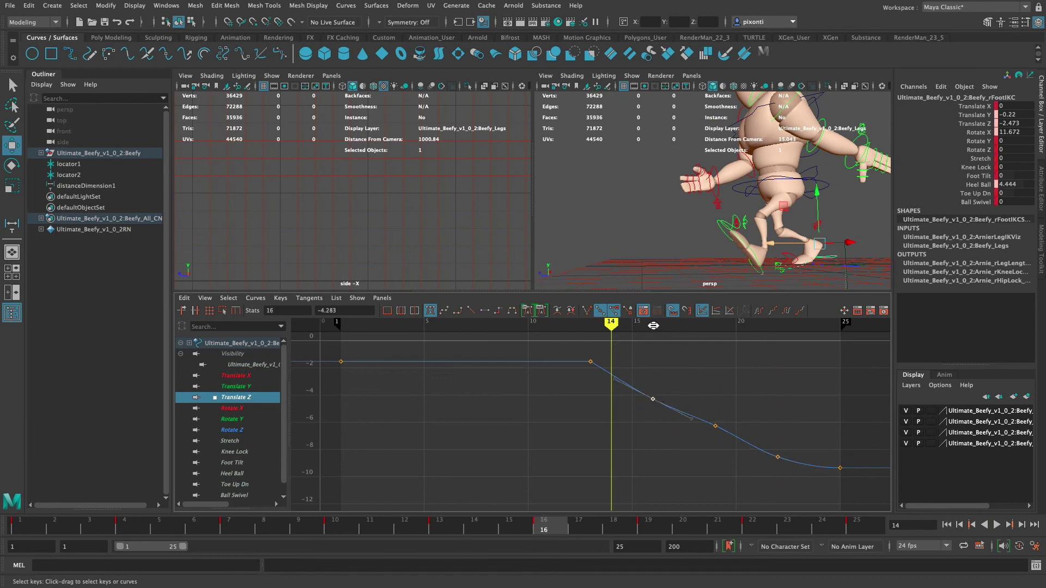
left_click_drag(653, 402, 654, 385)
mouse_move(656, 325)
left_mouse_down()
mouse_move(591, 338)
mouse_move(605, 338)
left_mouse_up()
left_click_drag(654, 387, 654, 385)
mouse_move(619, 328)
left_mouse_down()
mouse_move(635, 326)
mouse_move(603, 326)
mouse_move(653, 324)
mouse_move(567, 327)
mouse_move(605, 327)
mouse_move(590, 326)
mouse_move(565, 399)
left_mouse_up()
Try to flatten the outgoing tangent of the right foot's Translate Z key at frame 13, and undo the edit
left_click(636, 377)
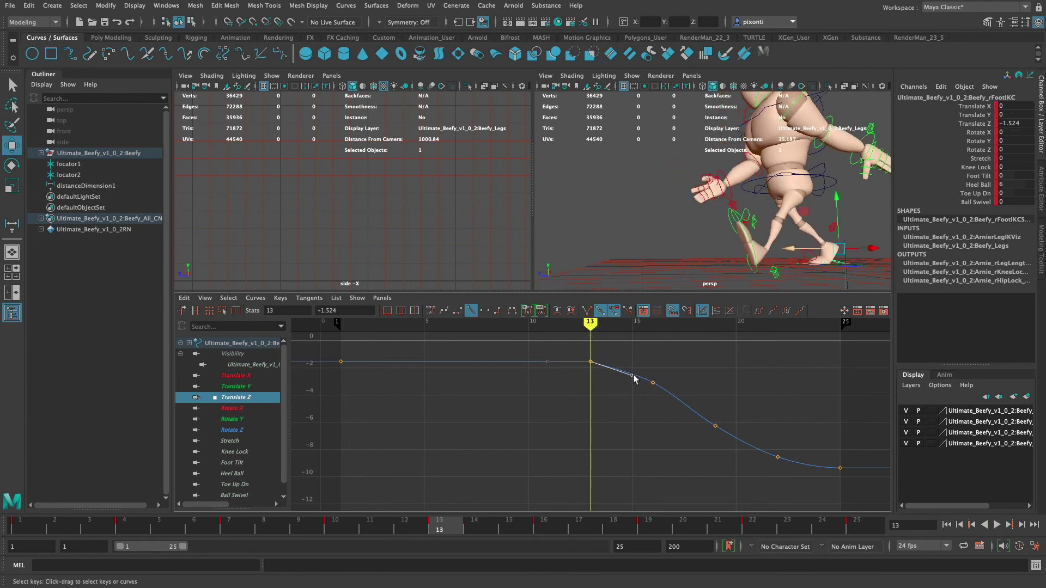
middle_click_drag(634, 380, 636, 370)
key("super+z")
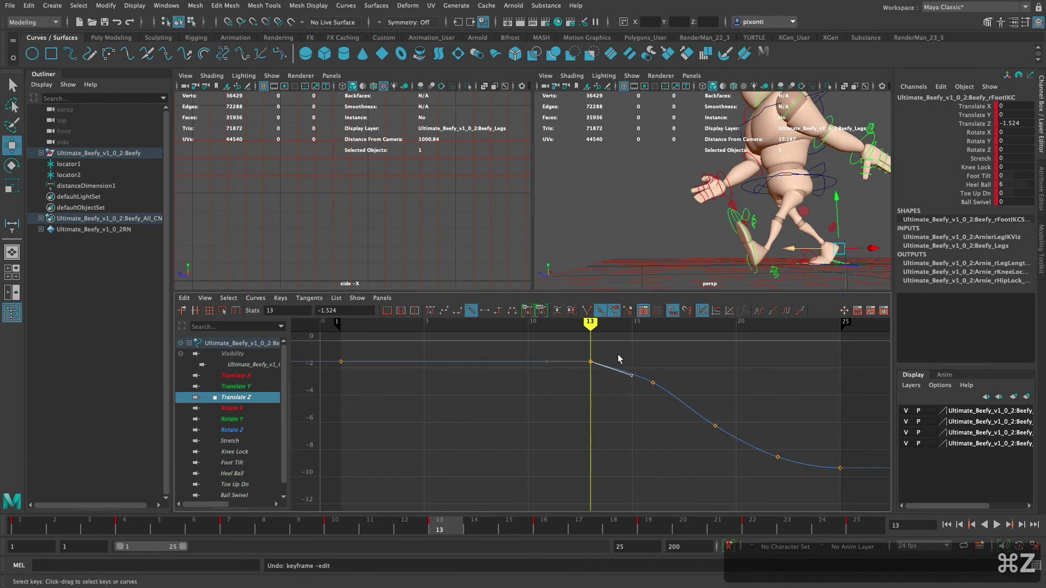
Give the right foot's Translate Z curve weighted tangents, flatten and shorten frame 13's outgoing tangent, and play the run
left_click(572, 385)
left_click_drag(536, 349, 571, 405)
right_click(523, 361)
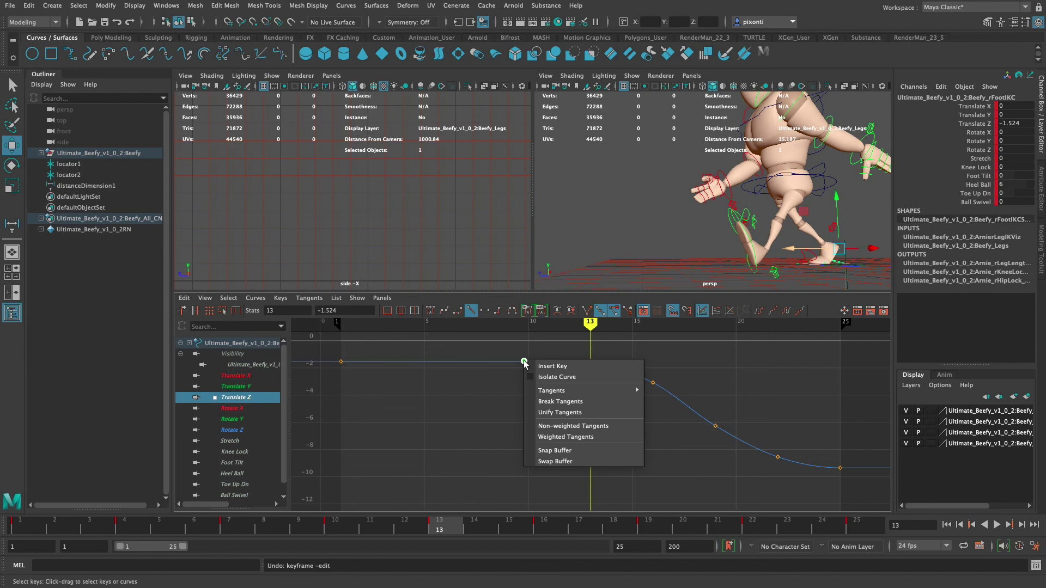
left_click(599, 436)
left_click_drag(579, 383, 615, 362)
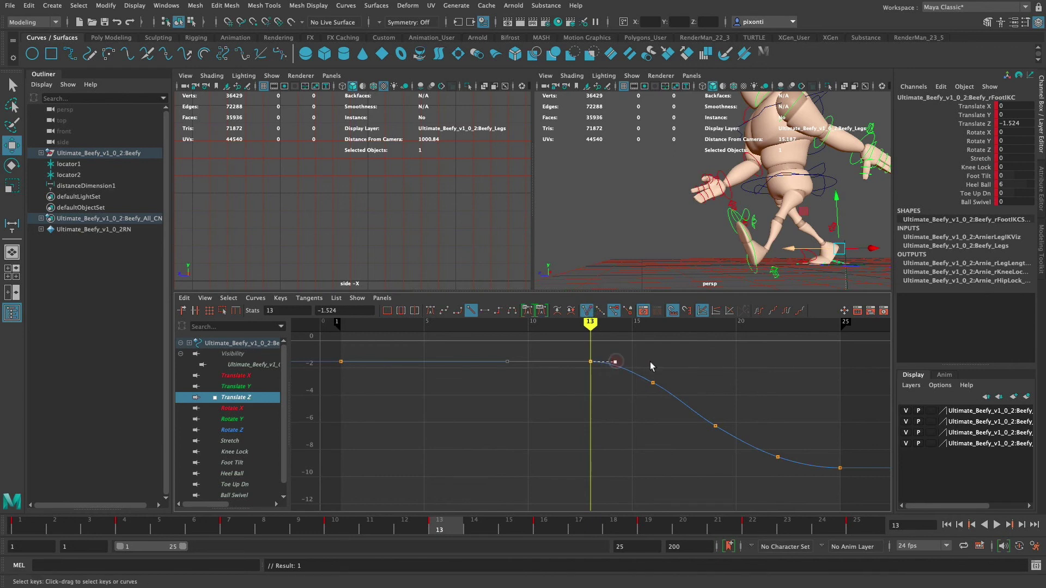
mouse_move(596, 326)
left_mouse_down()
mouse_move(646, 340)
mouse_move(584, 331)
left_mouse_up()
key("alt+v")
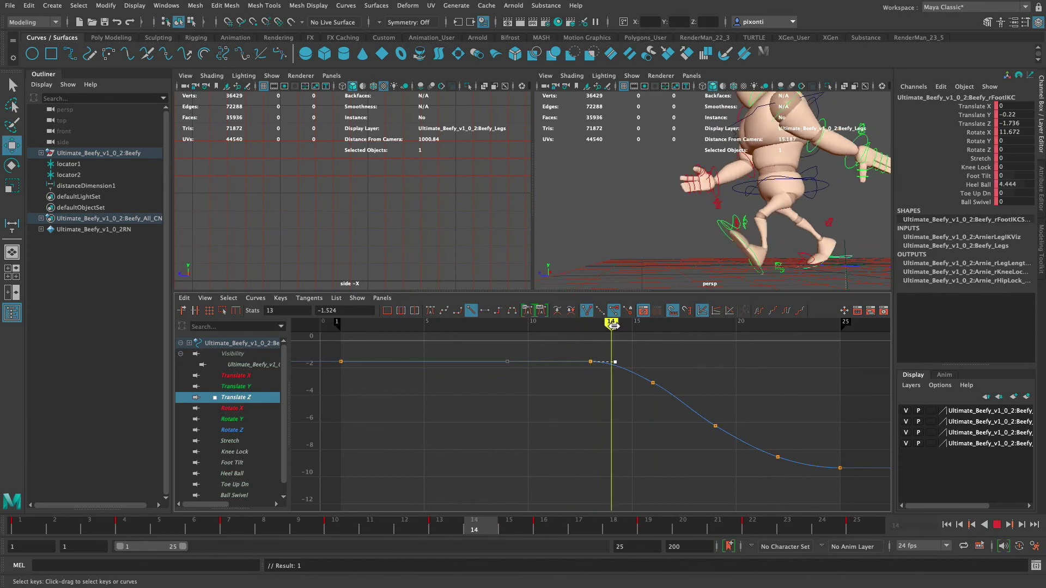
Scrub the right foot to frame 16, and give the left foot control's Translate Z curve weighted tangents
left_click_drag(578, 329, 655, 325)
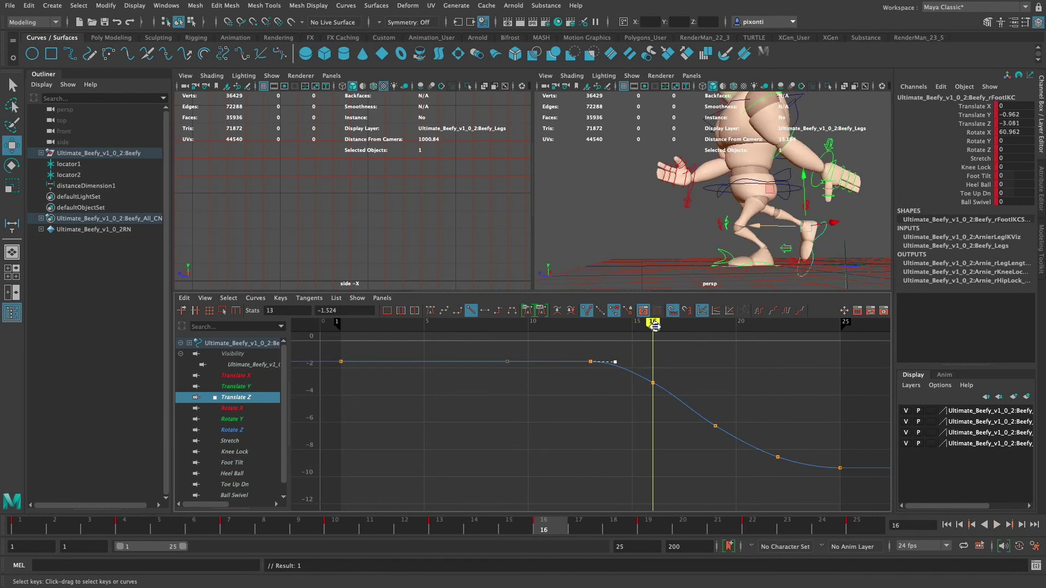
left_click(725, 265)
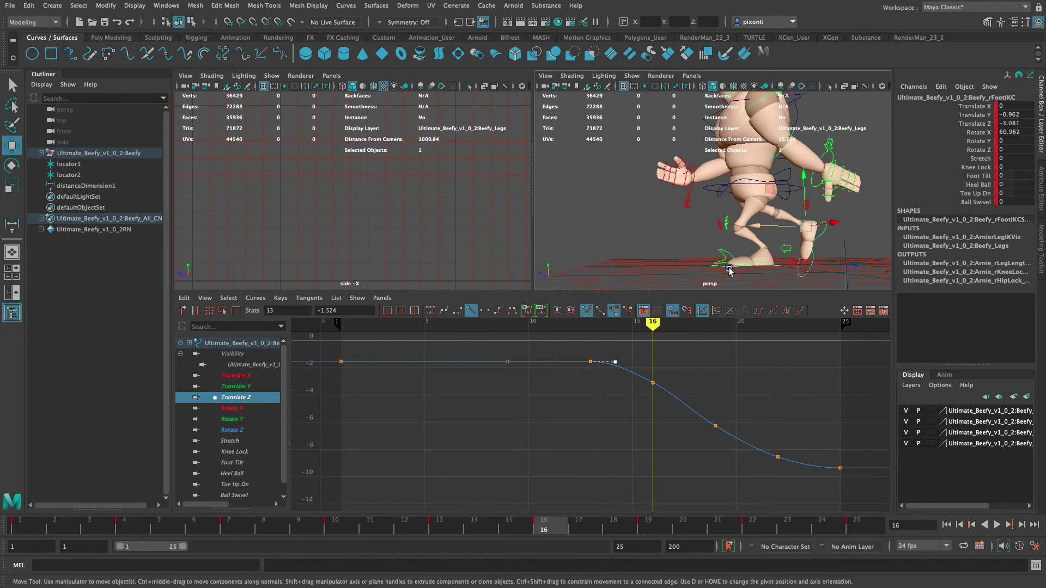
left_click(779, 271)
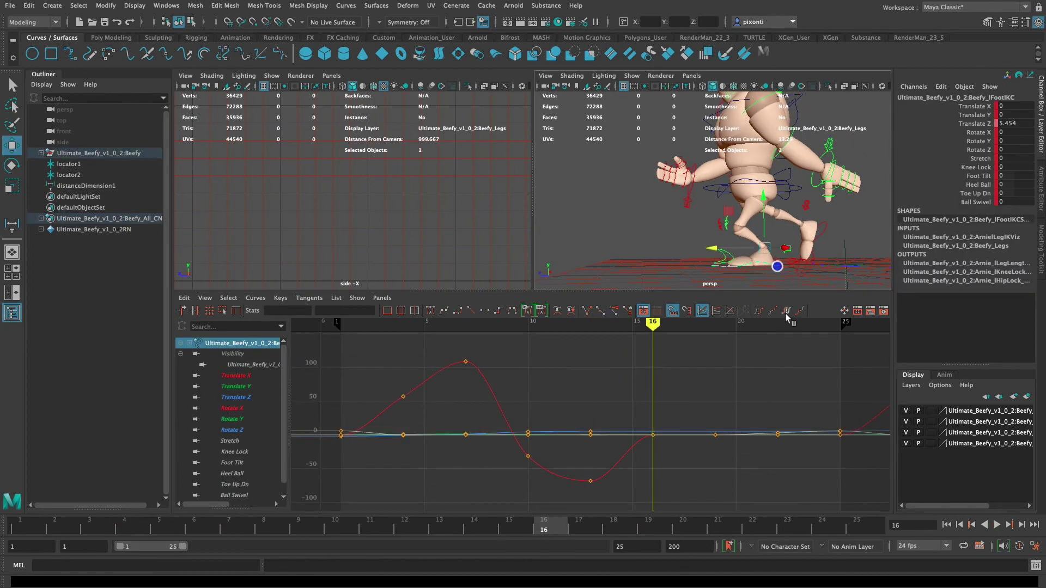
left_click(251, 398)
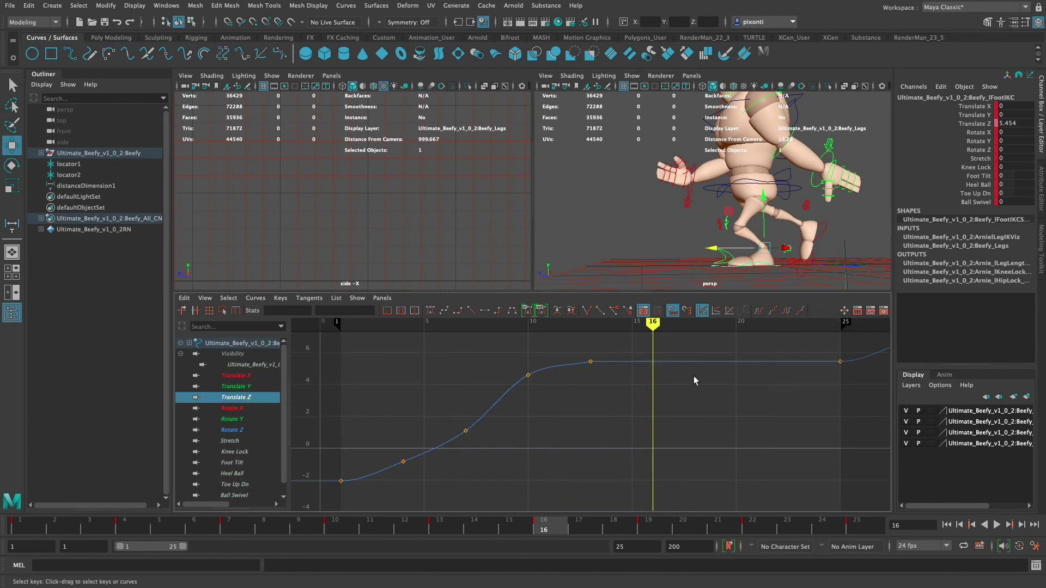
left_click_drag(733, 266, 756, 266, "alt")
right_click_drag(763, 258, 802, 242, "alt")
left_click_drag(737, 270, 716, 213, "alt")
left_click_drag(600, 348, 573, 411)
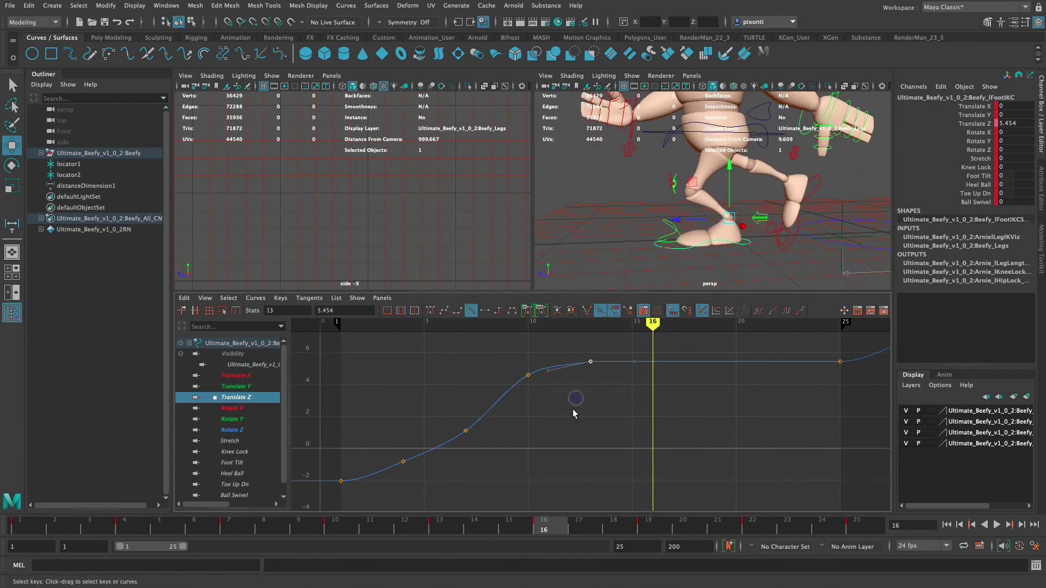
left_click(678, 362)
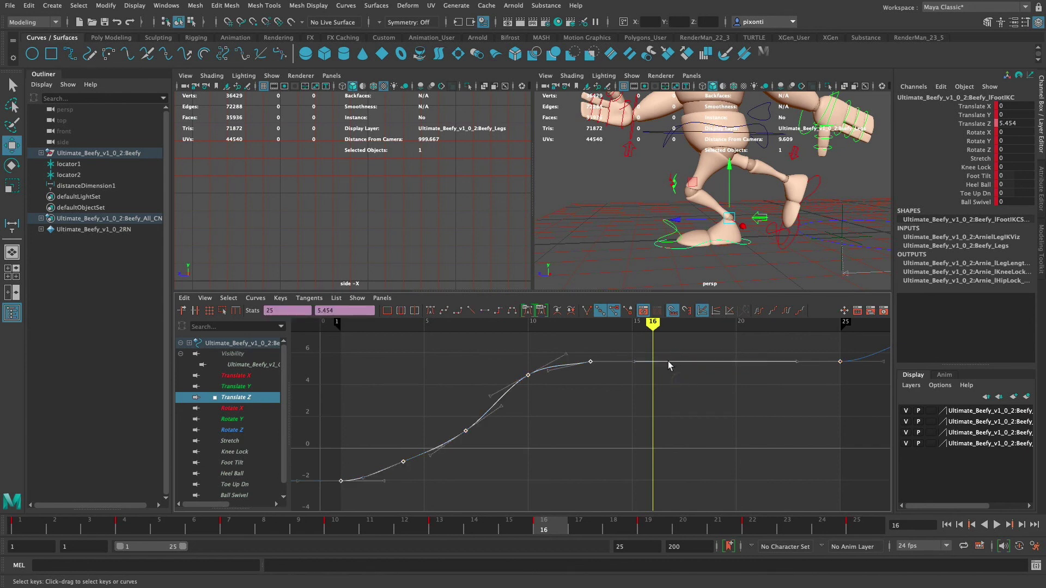
right_click(669, 362)
left_click(711, 437)
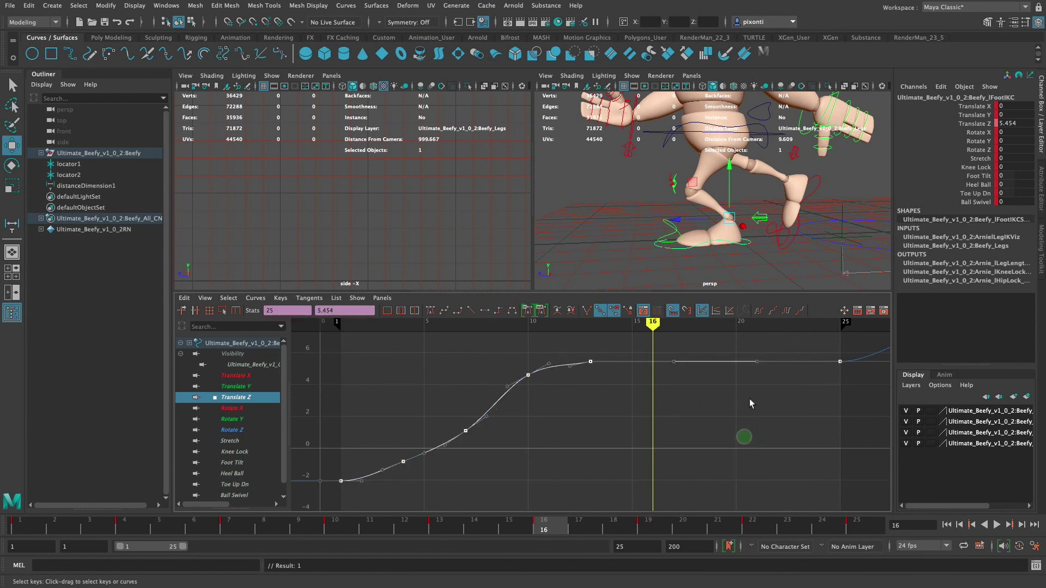
Break the tangents of the left foot's Translate Z key at frame 13, flatten its incoming tangent, and scrub from frame 16 onward
left_click_drag(580, 387, 577, 398)
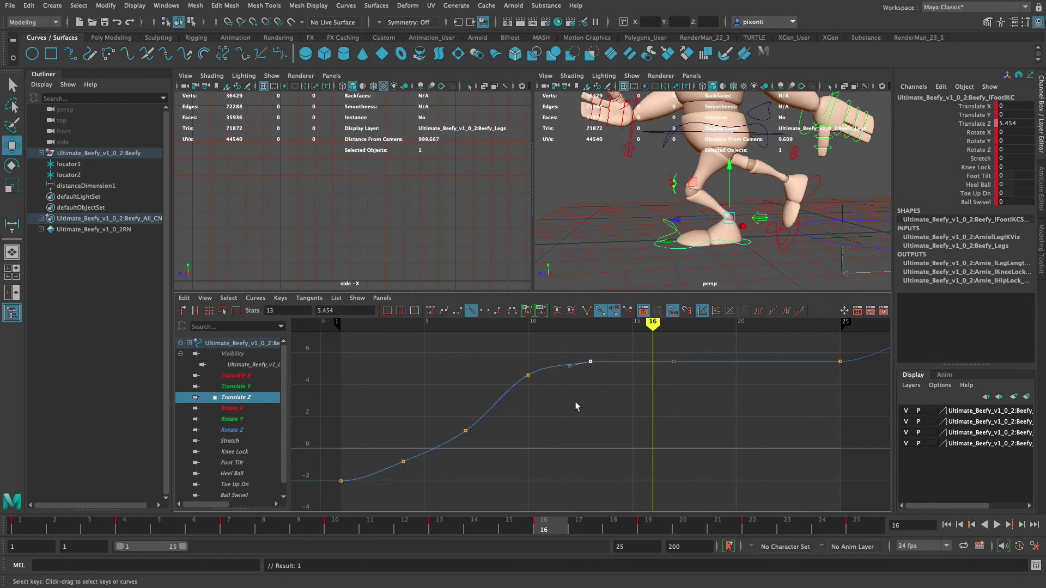
left_click(586, 310)
left_click_drag(573, 369, 570, 362)
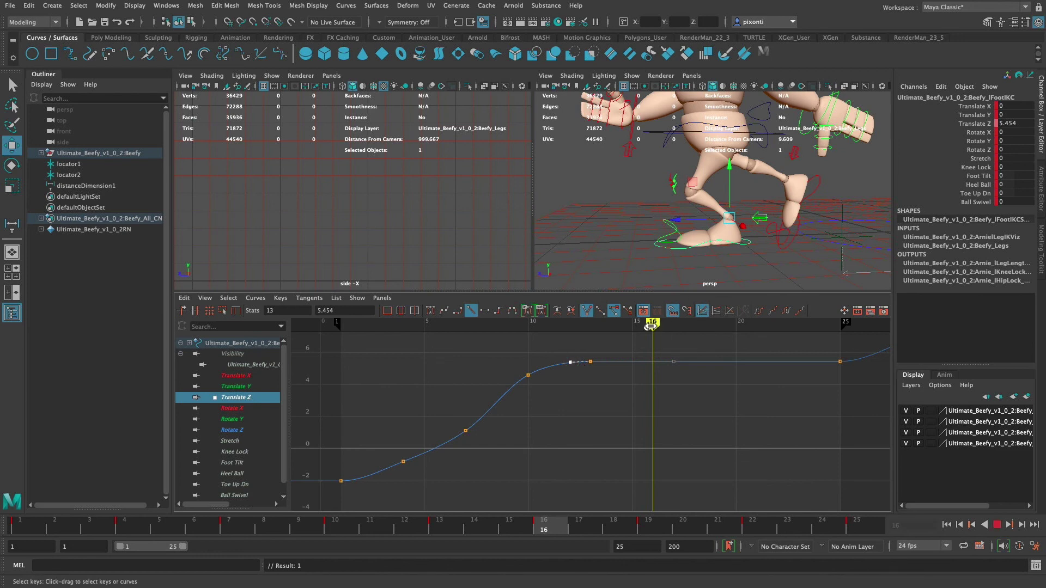
mouse_move(652, 323)
left_mouse_down()
mouse_move(549, 322)
mouse_move(602, 343)
mouse_move(848, 342)
mouse_move(828, 347)
left_mouse_up()
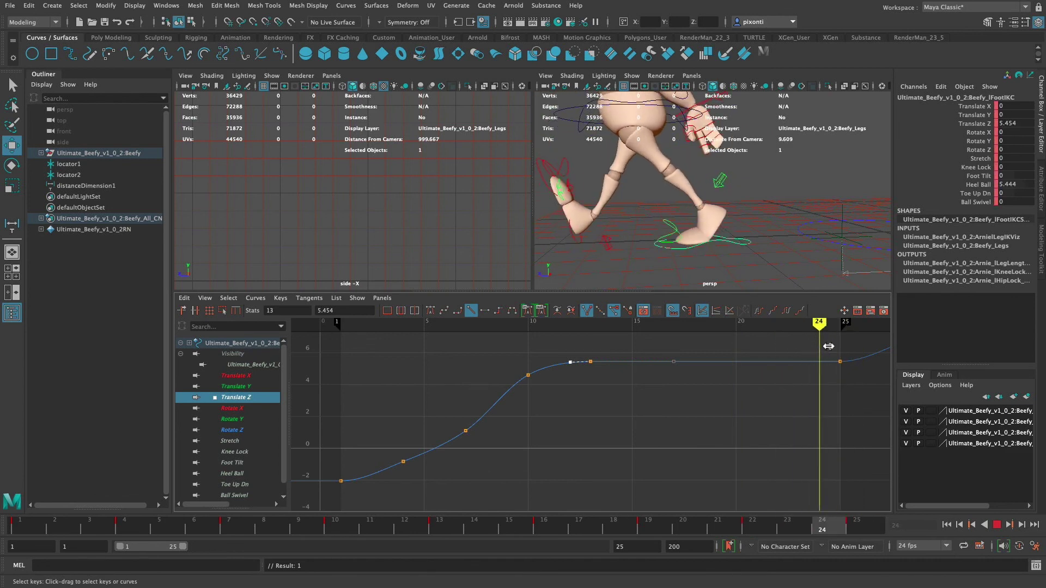
Examine the left foot's Translate Y key at frame 25, scrubbing between frames 25 and 24
left_click(254, 386)
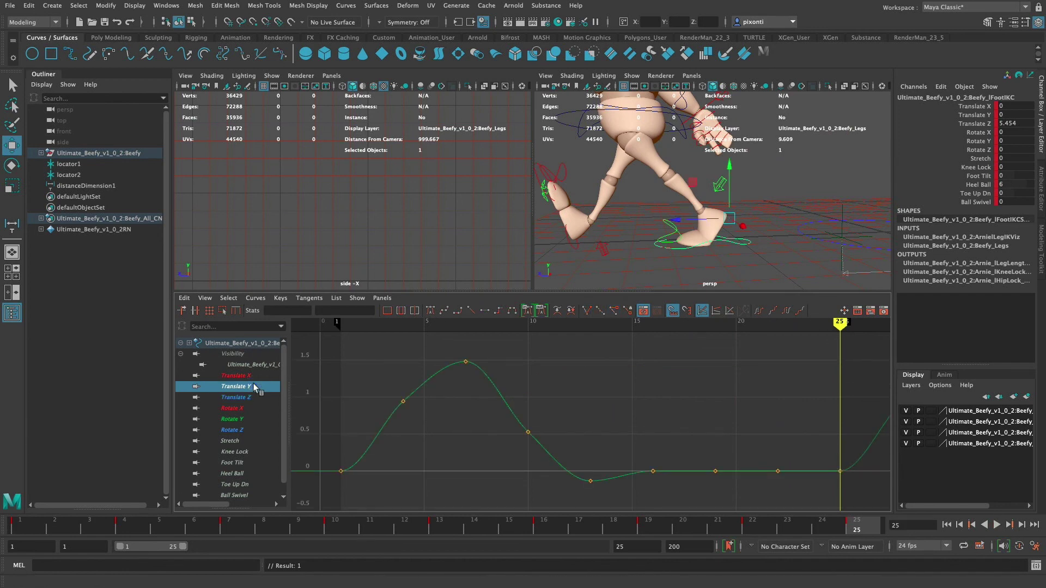
left_click_drag(851, 493, 825, 457)
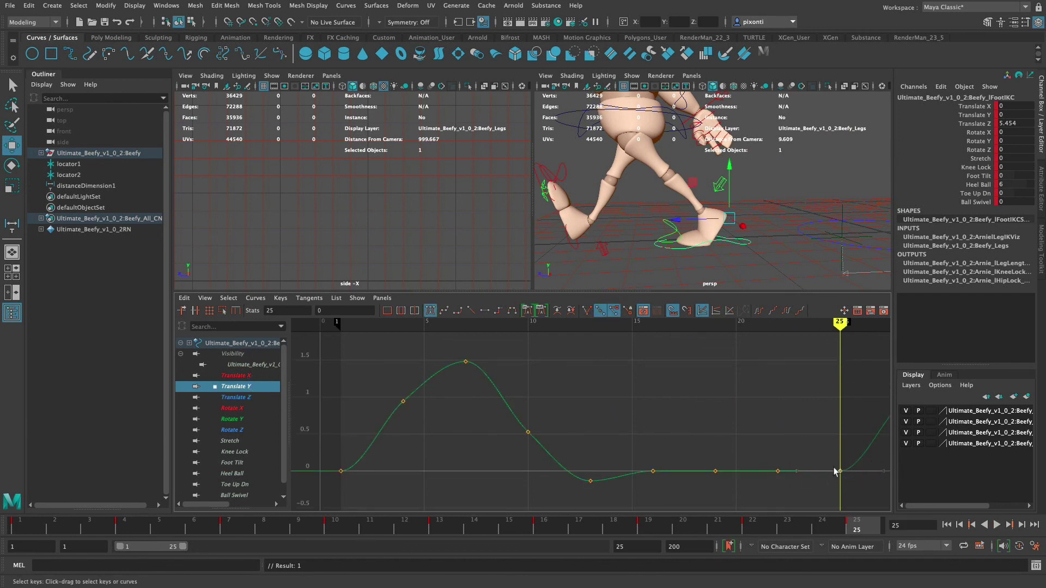
left_click_drag(842, 334, 820, 331)
Try lowering the root control's Translate Y key at frame 25, and undo the last move
left_click(560, 113)
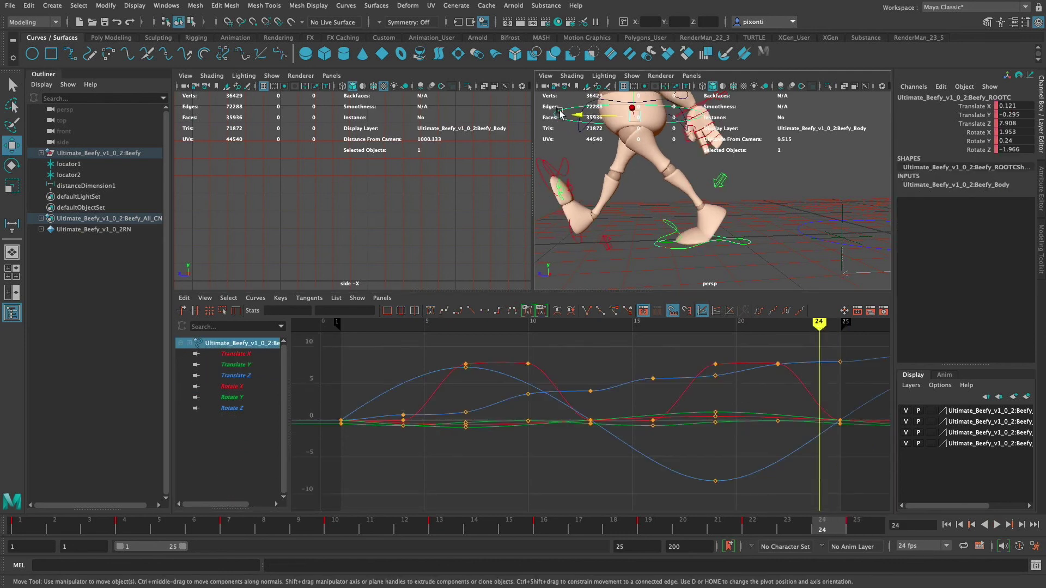
left_click(248, 362)
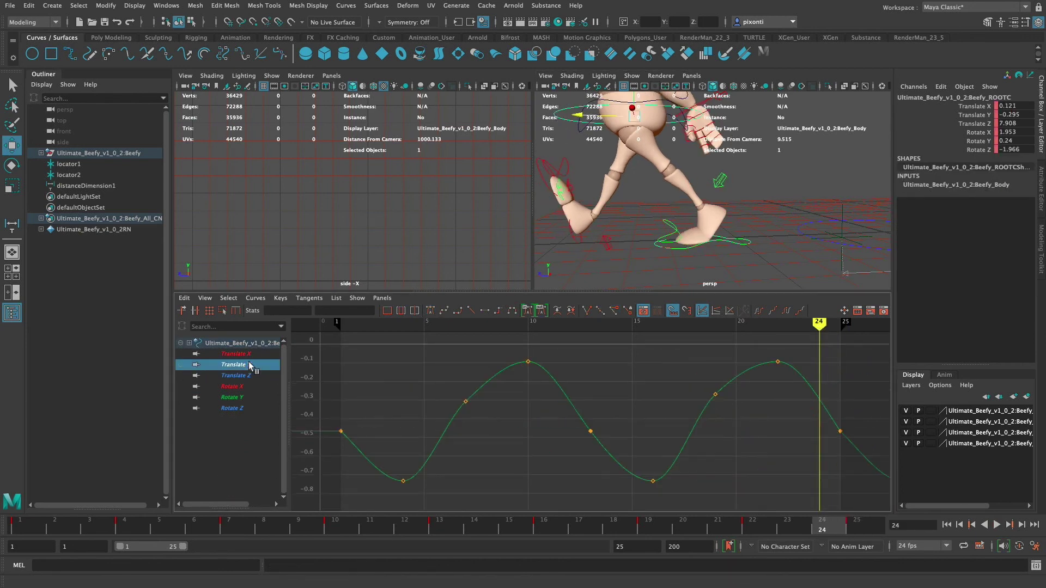
left_click_drag(852, 415, 825, 448)
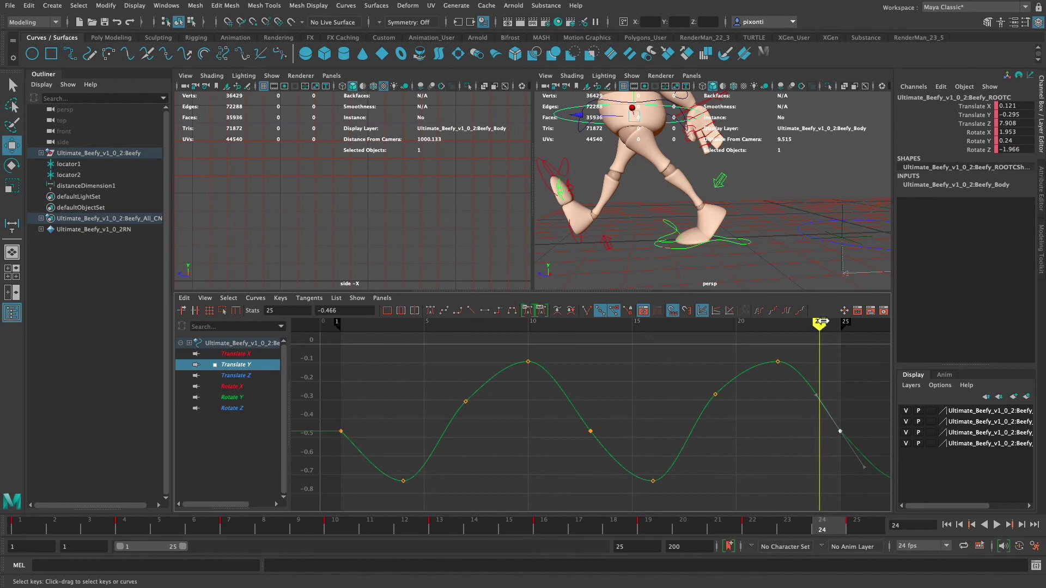
left_click_drag(820, 323, 841, 327)
middle_click_drag(839, 433, 831, 438, "alt")
key("ctrl+z")
Copy the value -0.466 from the root's Translate Y key at frame 1 to its key at frame 25
left_click(332, 439)
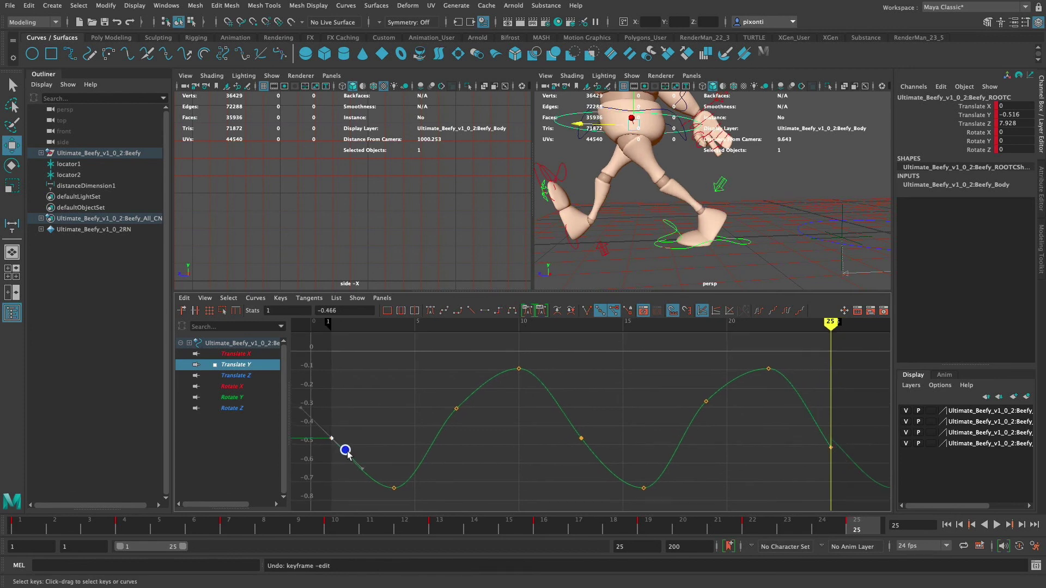
left_click(349, 311)
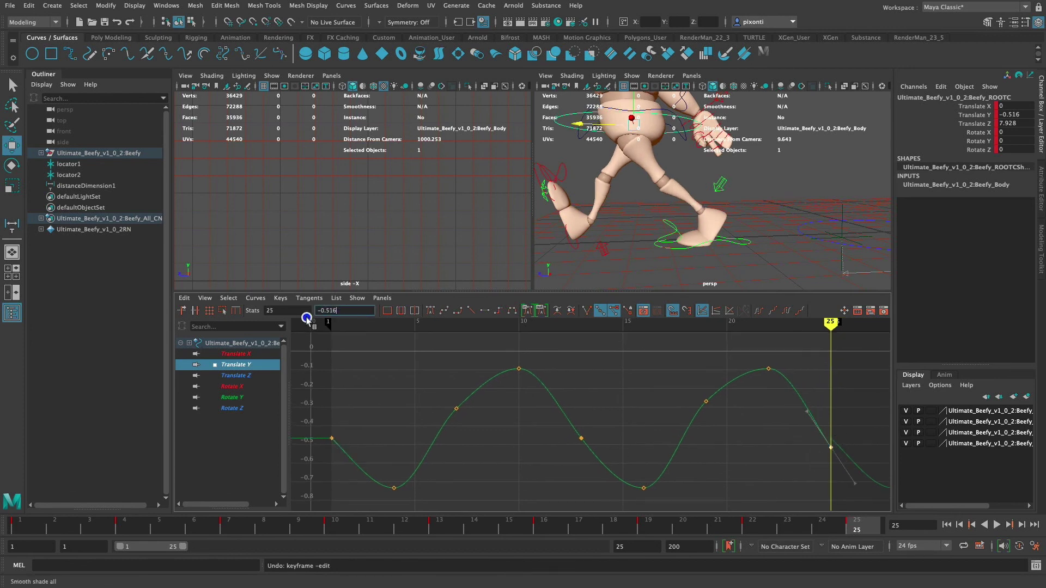
left_click_drag(346, 311, 307, 309)
left_click(332, 439)
key("super+c")
left_click_drag(842, 427, 817, 463)
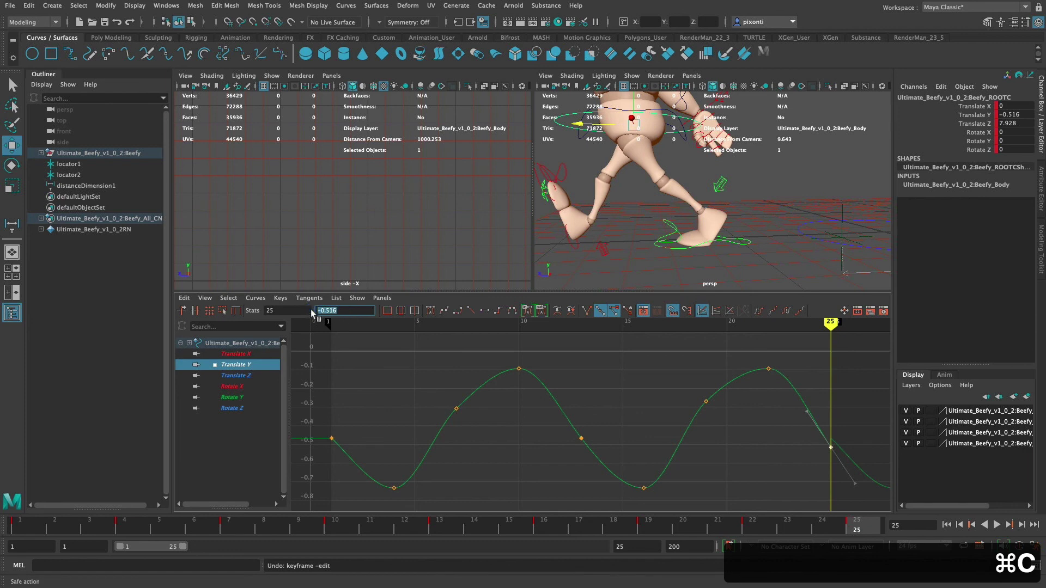
key("super+v")
key("Return")
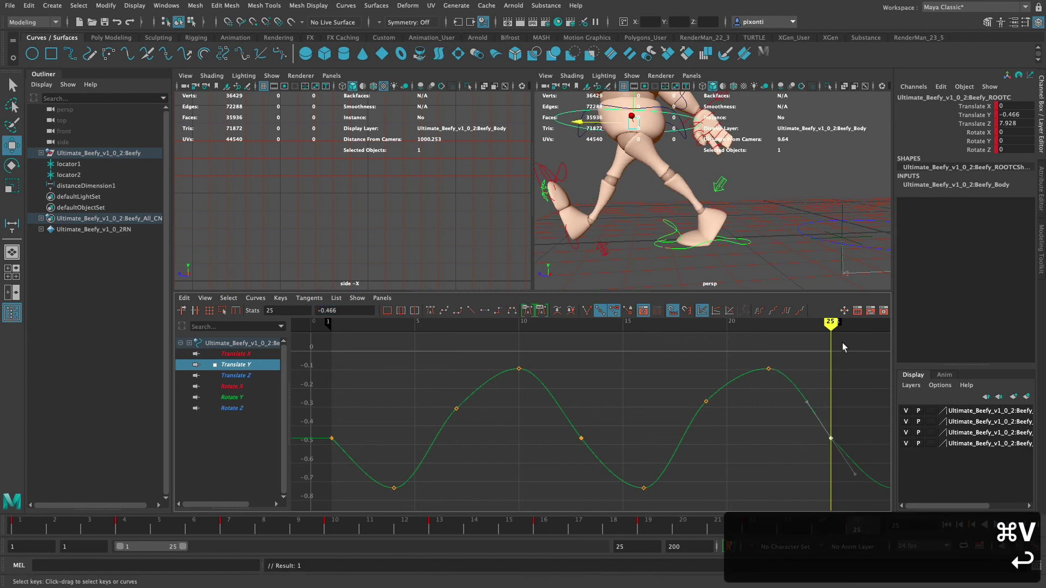
Scrub the frames around 25 and slightly adjust the incoming tangent of the root's Translate Y key at frame 25
mouse_move(820, 326)
left_mouse_down()
mouse_move(789, 326)
mouse_move(850, 327)
mouse_move(773, 330)
mouse_move(867, 336)
mouse_move(812, 338)
left_mouse_up()
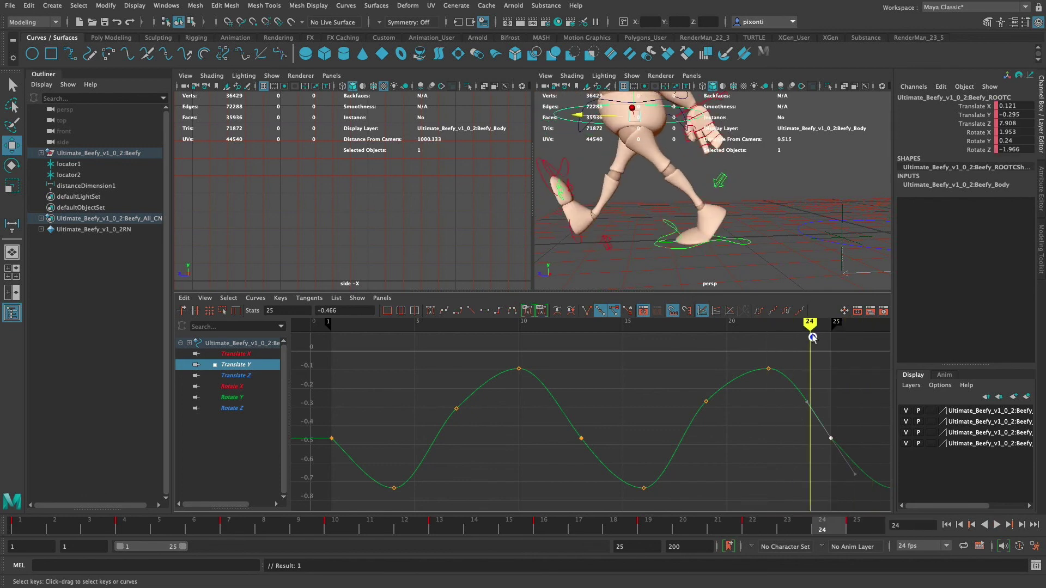
mouse_move(727, 222)
left_mouse_down("alt")
mouse_move(786, 225)
mouse_move(755, 220)
left_mouse_up("alt")
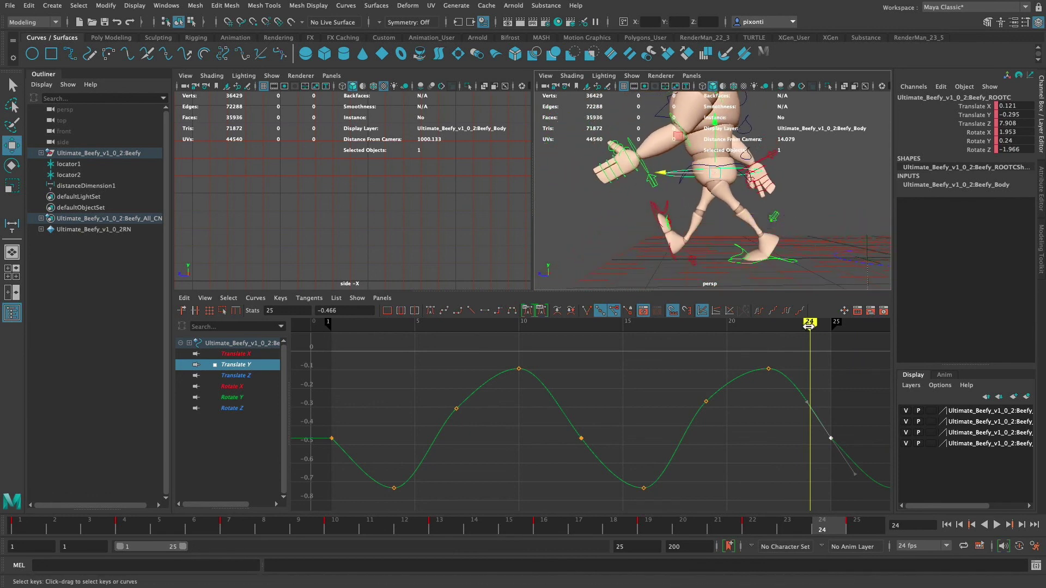
left_click_drag(831, 331, 780, 337)
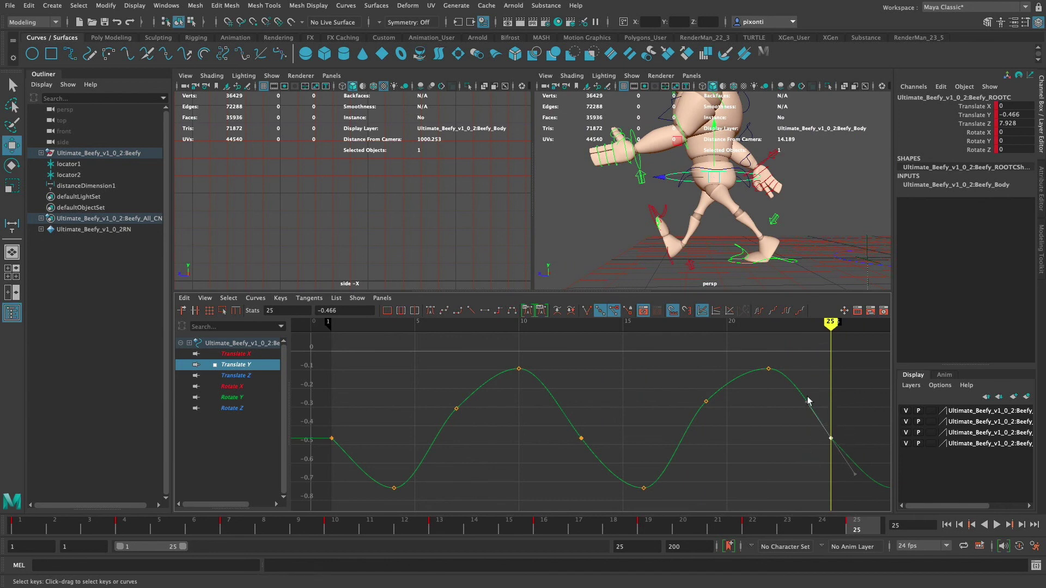
left_click_drag(809, 402, 805, 401)
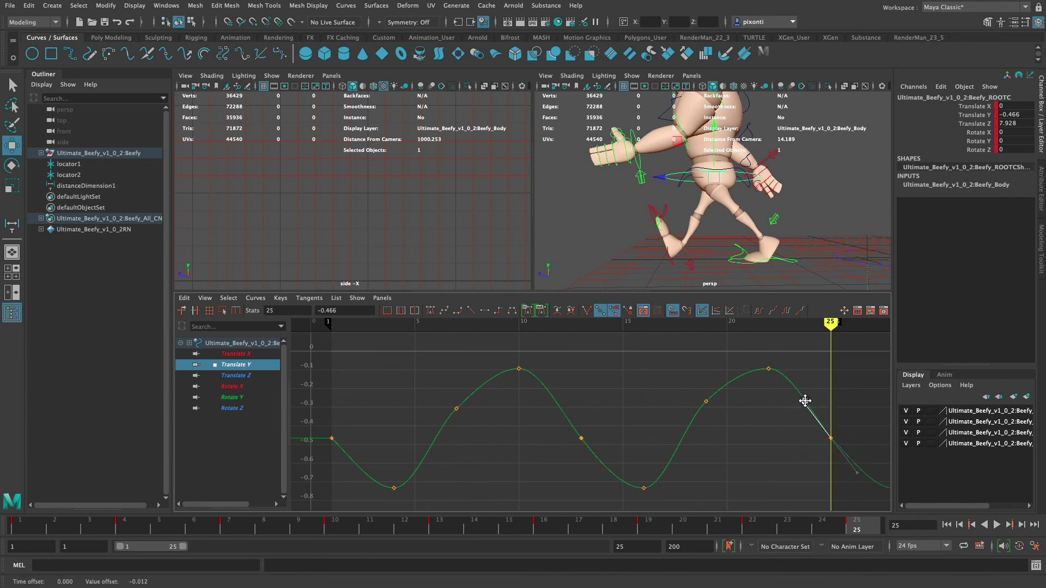
Steepen the outgoing tangent of the root's Translate Y key at frame 1, and play the run to check the loop
left_click_drag(324, 451, 368, 434)
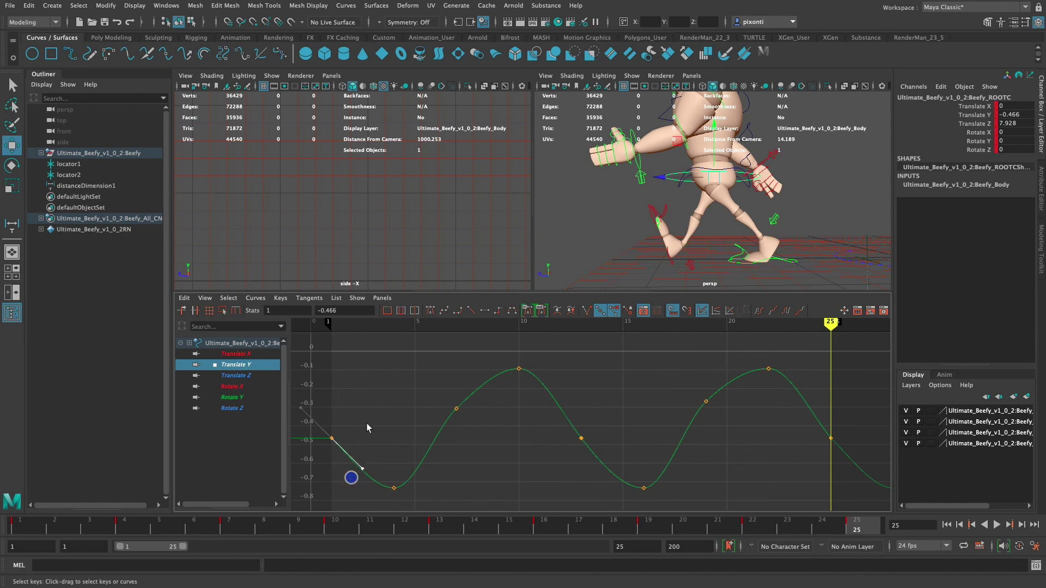
mouse_move(364, 472)
left_mouse_down()
mouse_move(375, 434)
mouse_move(357, 472)
left_mouse_up()
mouse_move(832, 336)
left_mouse_down()
mouse_move(332, 327)
mouse_move(323, 351)
left_mouse_up()
left_click(996, 524)
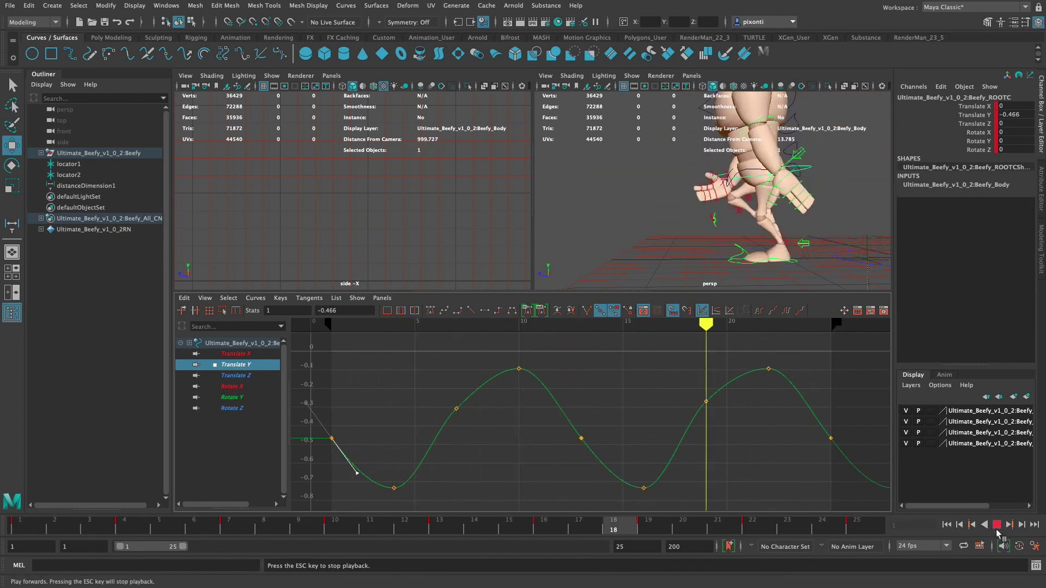
left_click(999, 526)
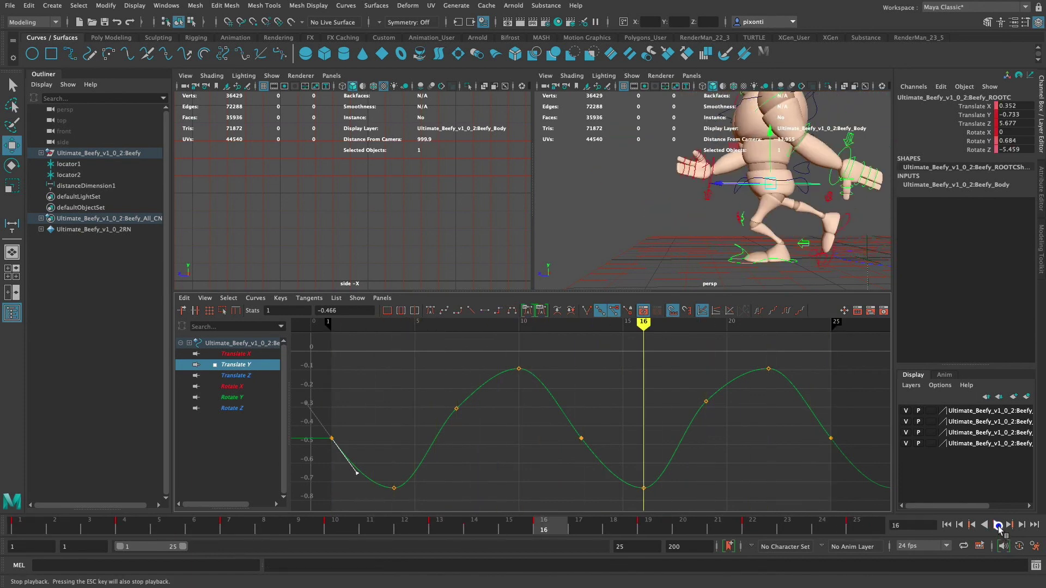
Select the left foot control and reframe the side view to show the whole character with open space ahead of it
left_click(743, 224)
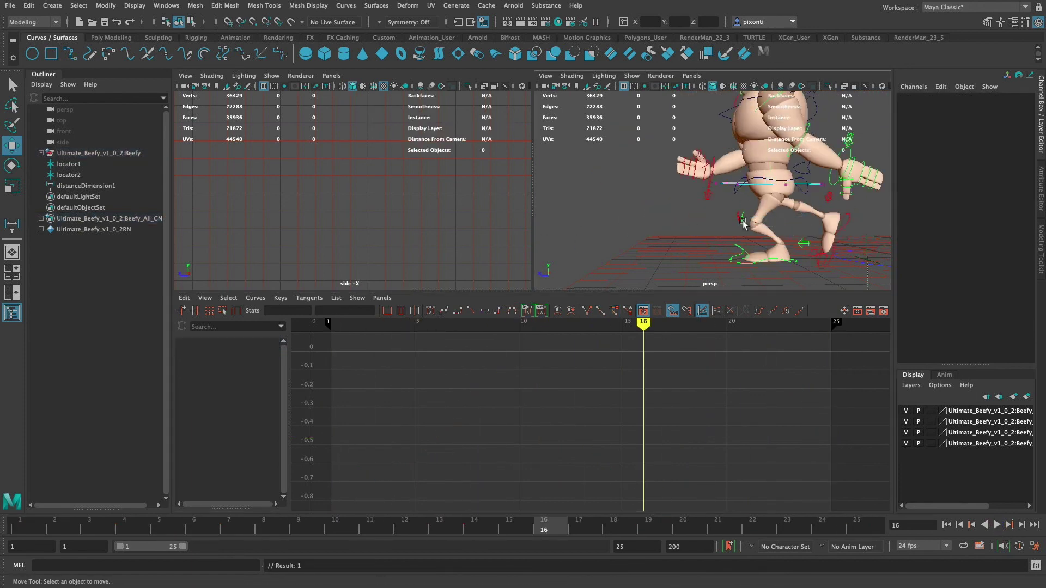
right_click(737, 262)
left_click(736, 263)
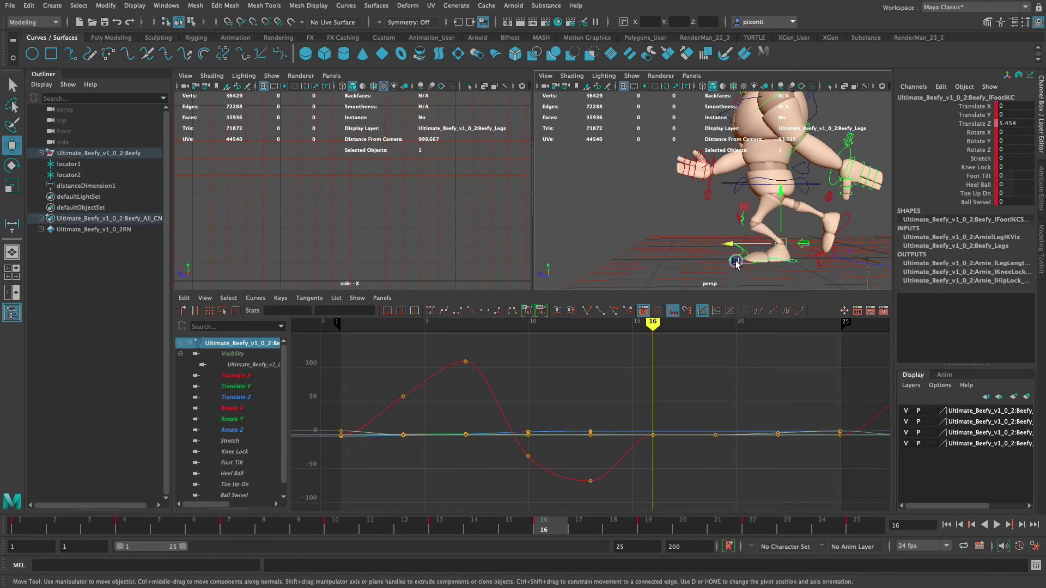
right_click_drag(450, 210, 305, 205, "alt")
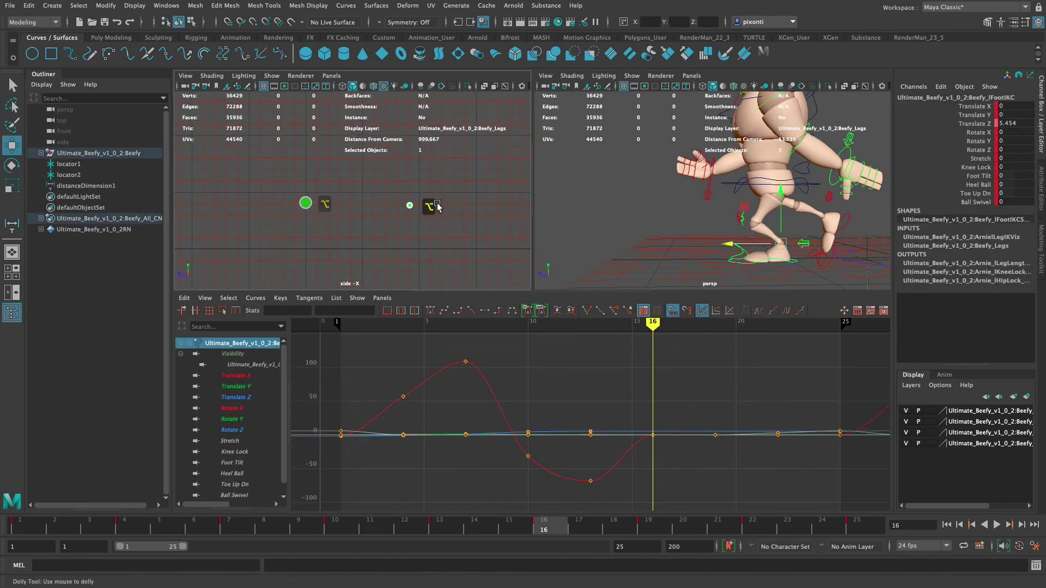
right_click_drag(412, 206, 343, 208, "alt")
middle_click_drag(334, 212, 348, 251, "alt")
middle_click_drag(504, 237, 315, 217, "alt")
mouse_move(486, 216)
middle_mouse_down("alt")
mouse_move(337, 244)
mouse_move(483, 217)
middle_mouse_up("alt")
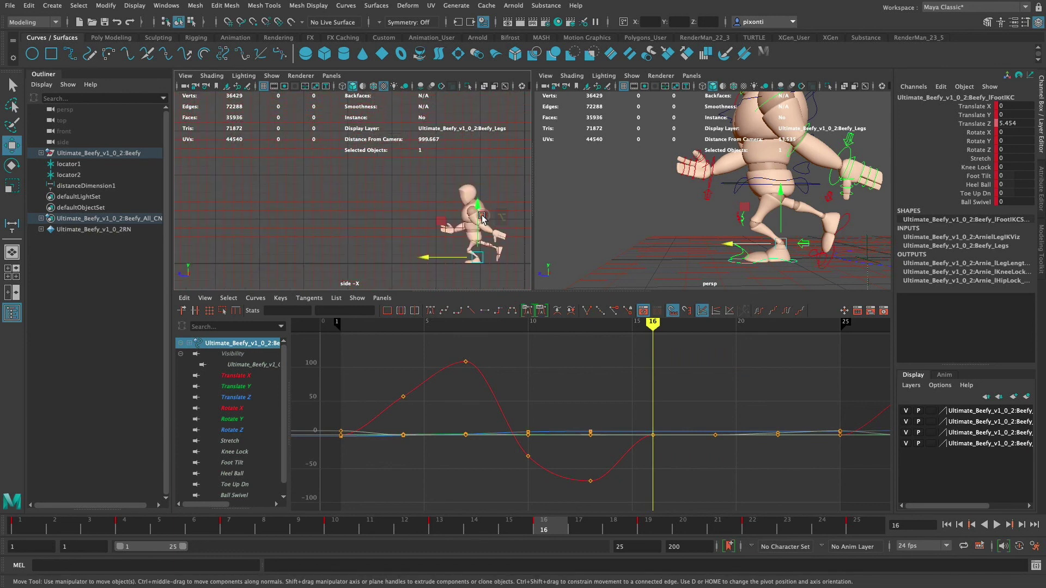
key("q")
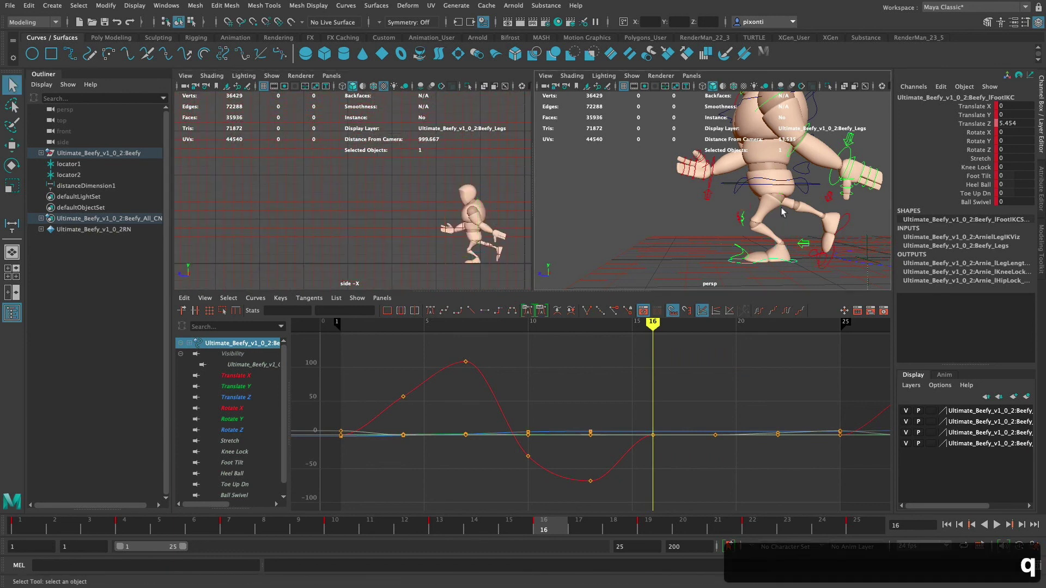
Extend the playback range to end at frame 200, and play the repeating run
left_click(996, 525)
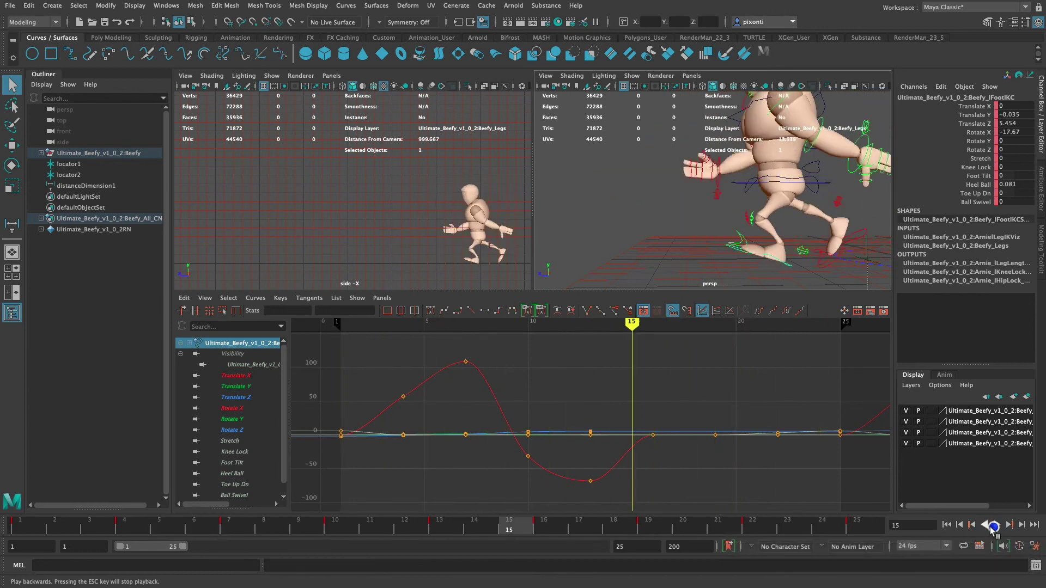
left_click(997, 525)
left_click(621, 546)
type("200")
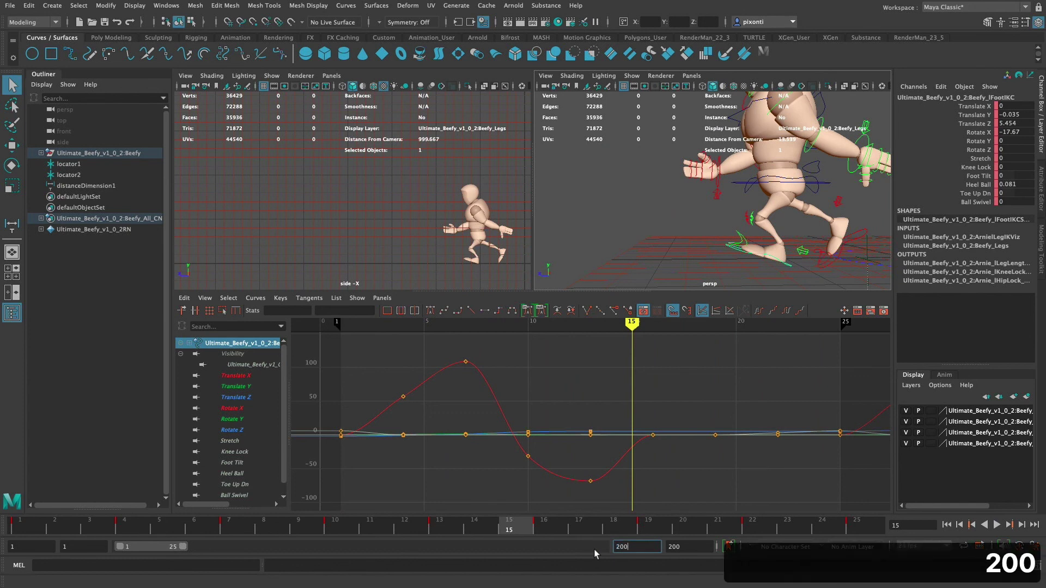
key("Return")
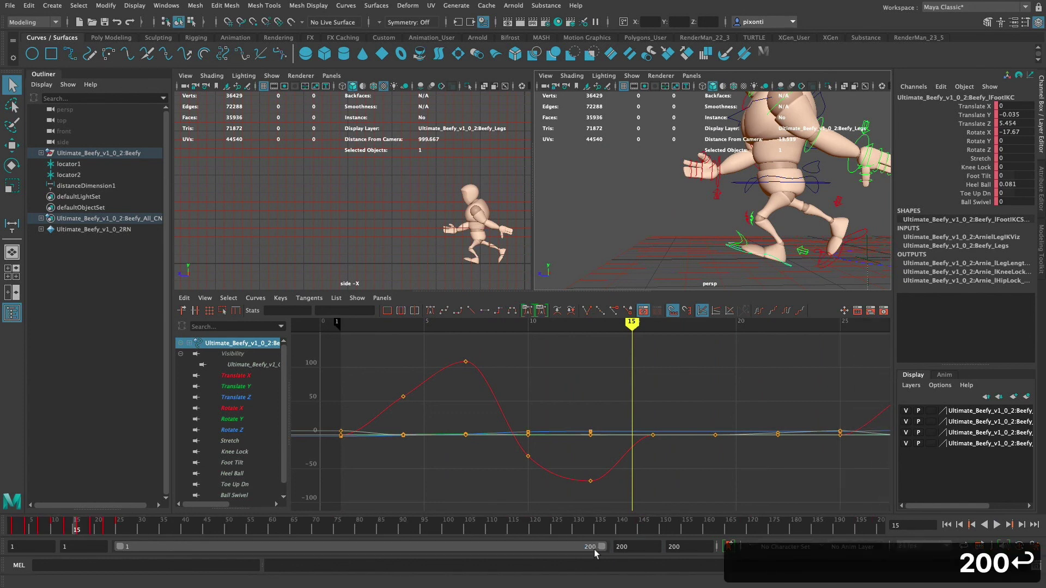
left_click(997, 525)
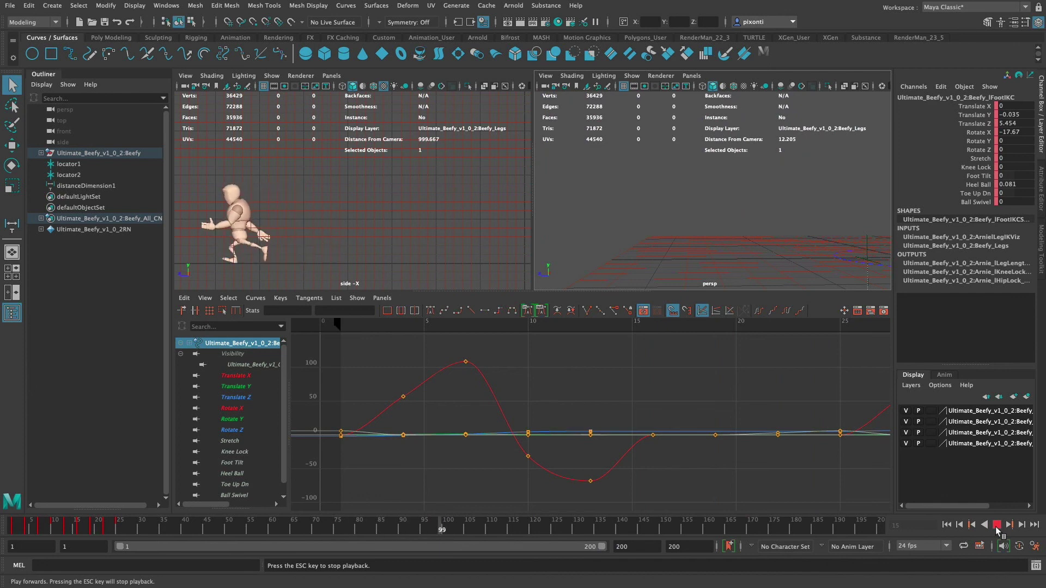
Stop playback, select the root control at frame 25, and lower its Translate Z key there to about 7.711
left_click(996, 525)
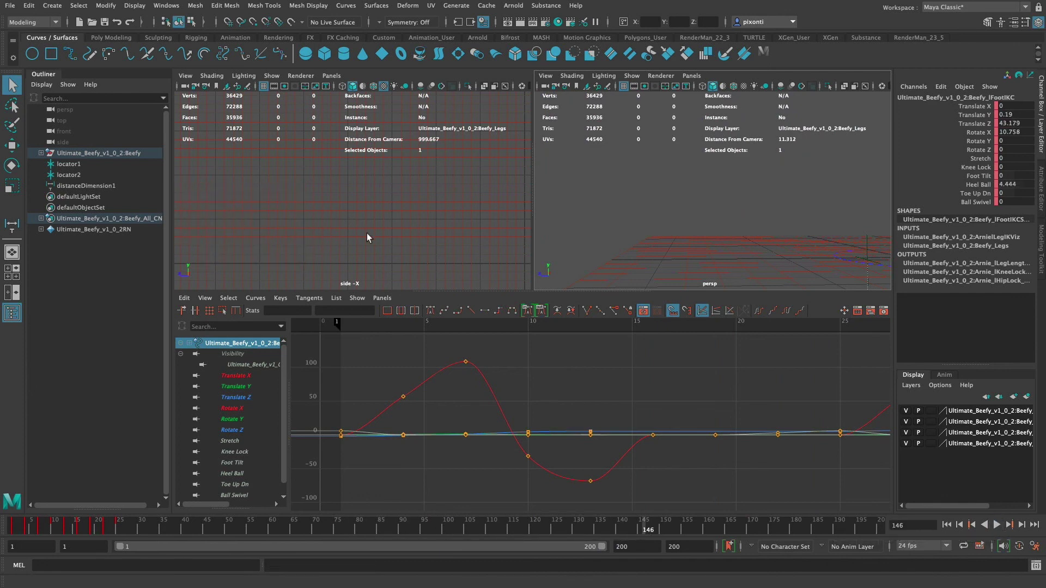
left_click(9, 529)
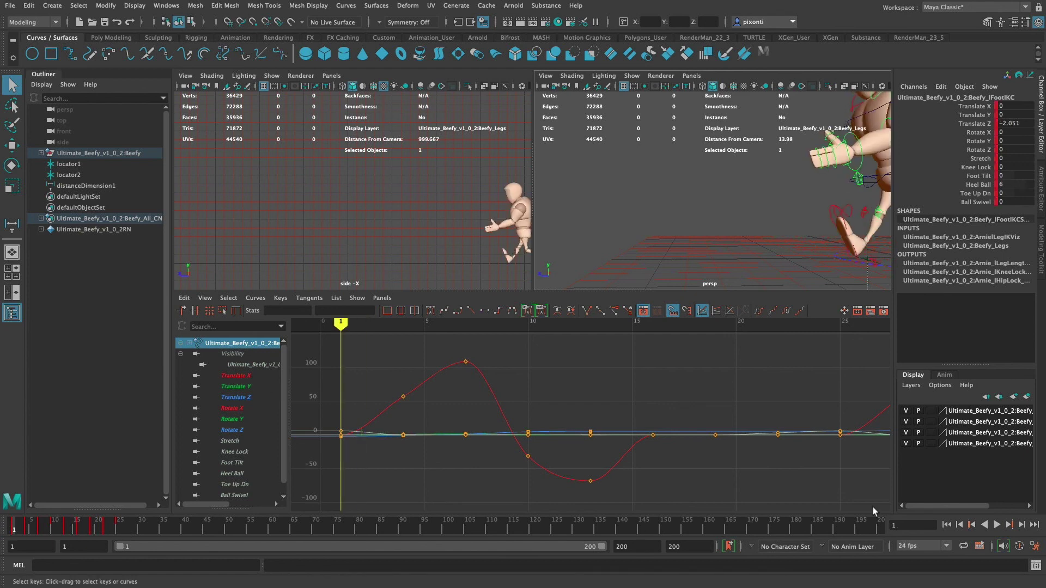
left_click(119, 529)
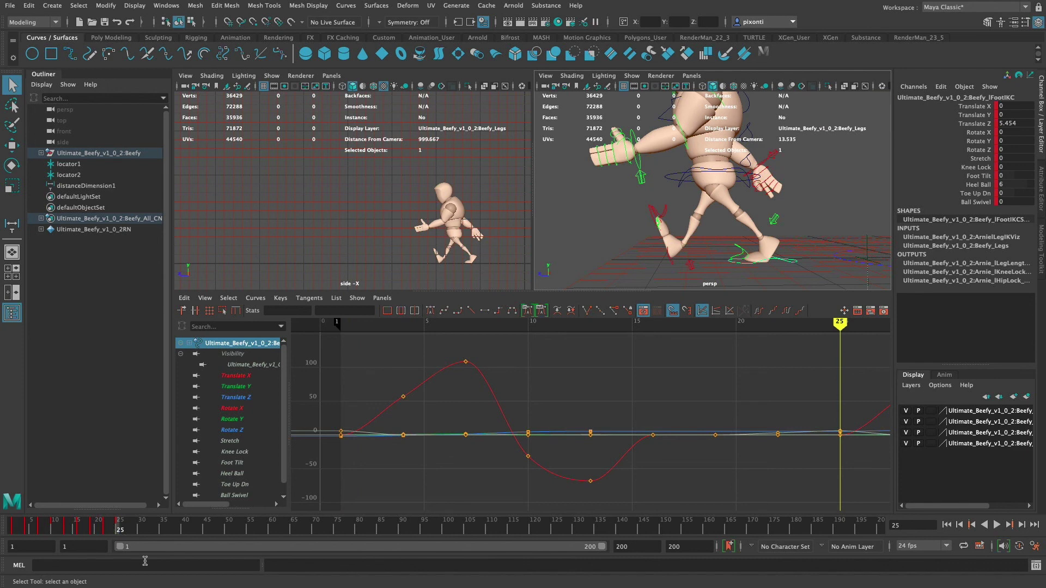
left_click(668, 180)
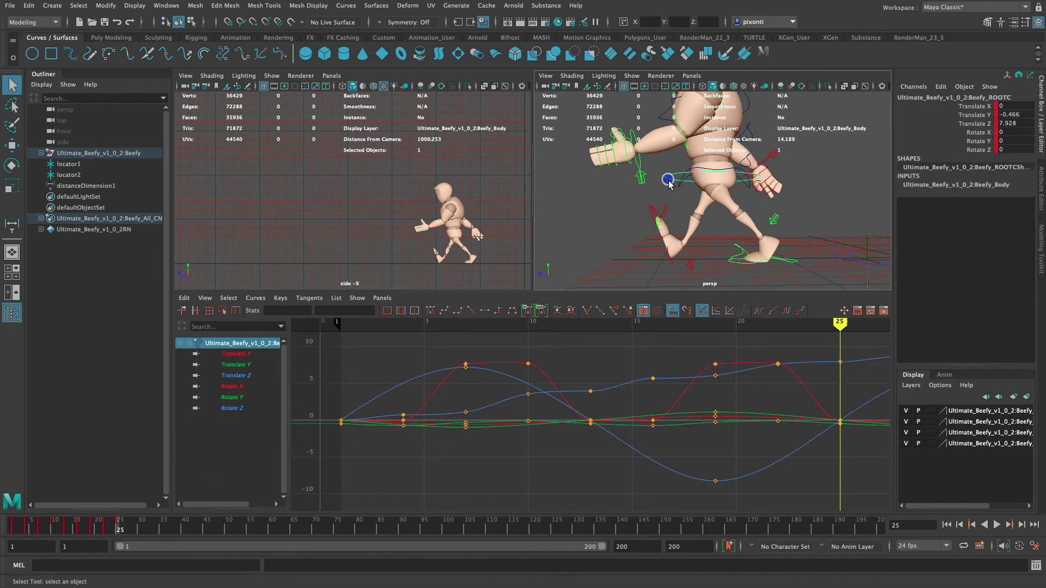
left_click(235, 375)
left_click_drag(834, 353, 852, 375)
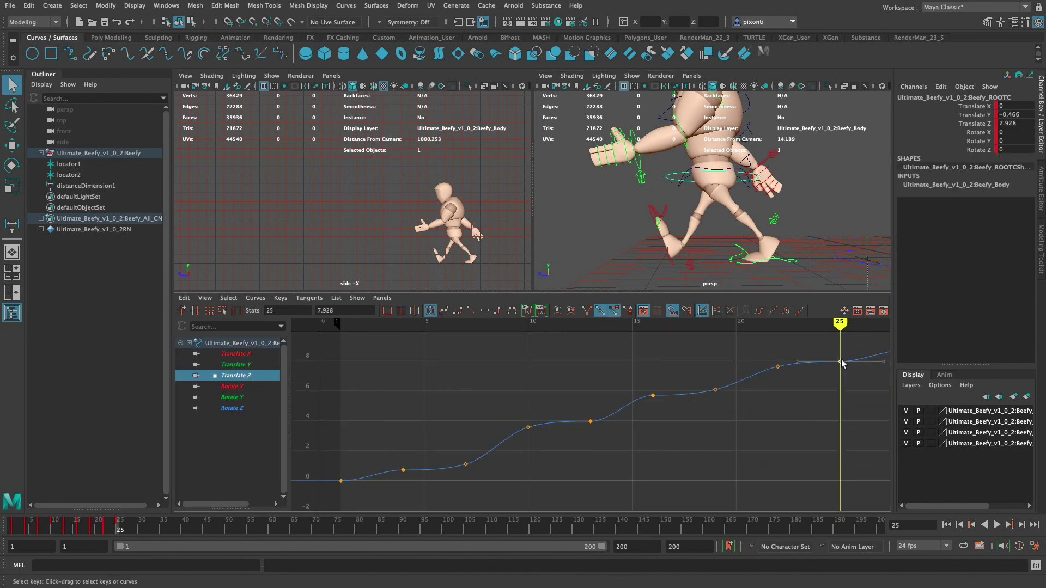
middle_click_drag(842, 364, 839, 365)
Lower the root's Translate Z keys to about 7.006 at frame 22 and about 5.243 at frame 16
left_click_drag(775, 362, 785, 387)
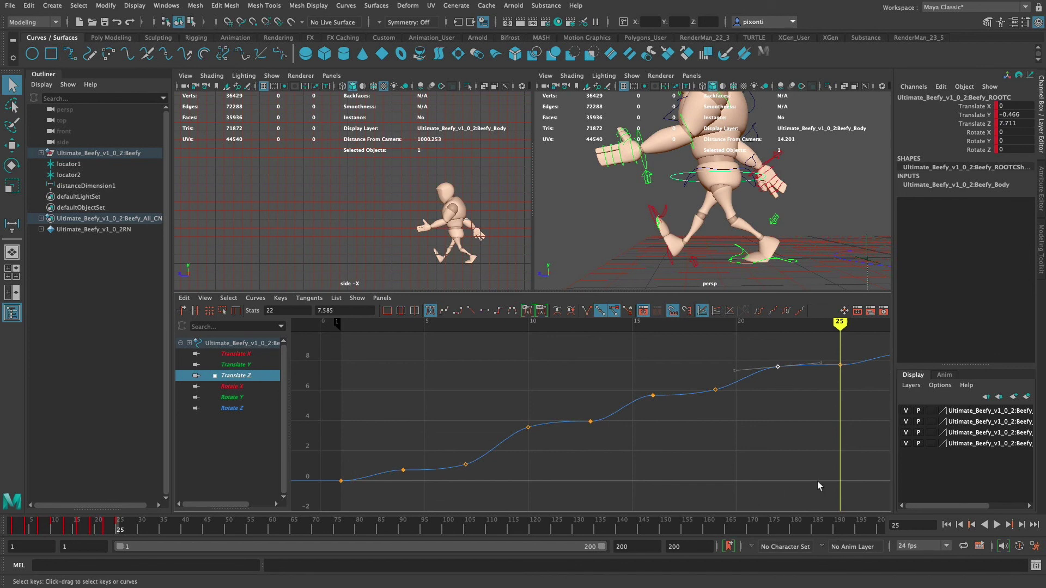
key("comma")
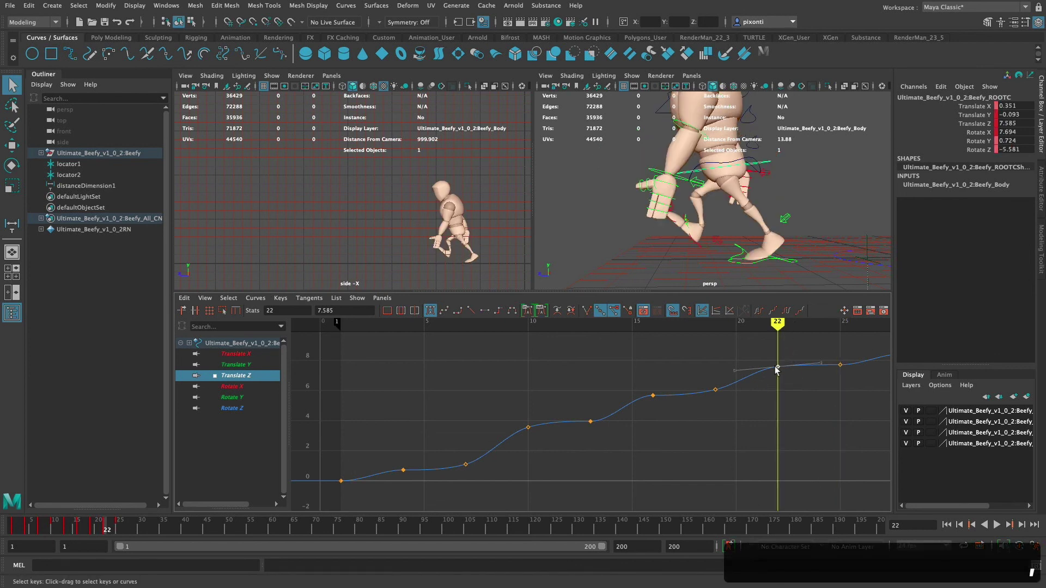
middle_click_drag(776, 370, 778, 378, "shift")
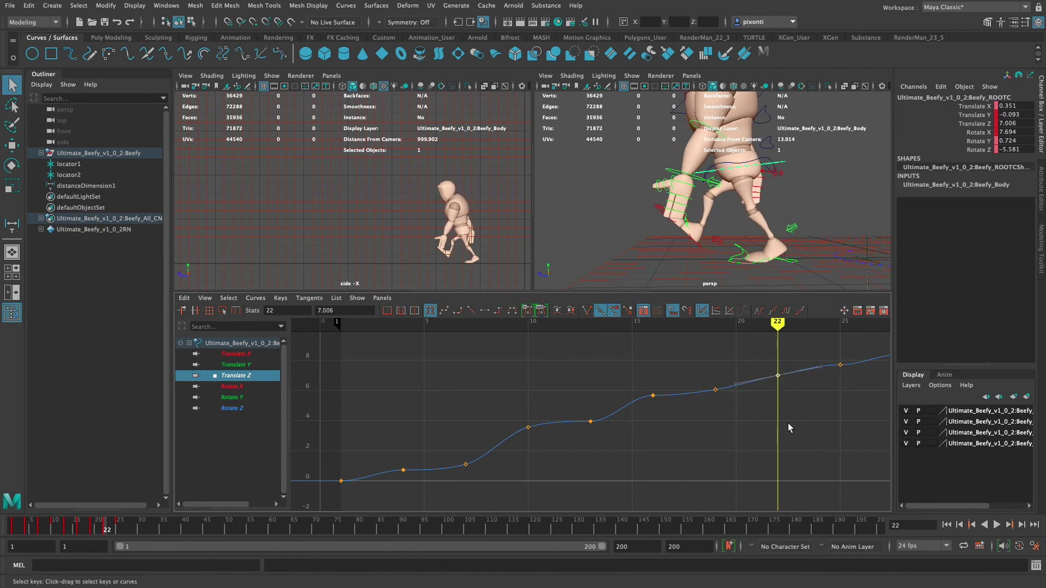
key("comma")
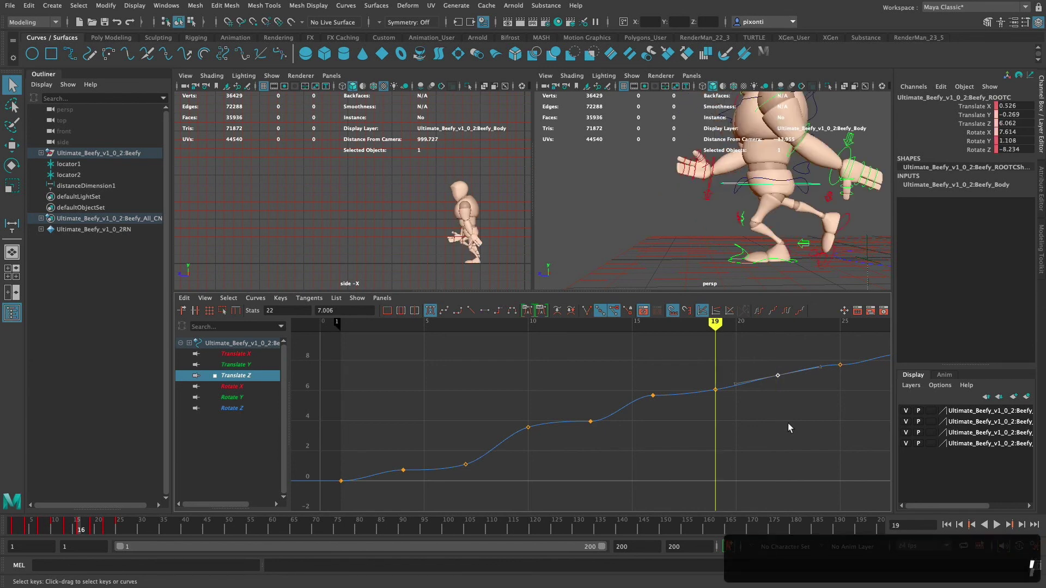
key("comma")
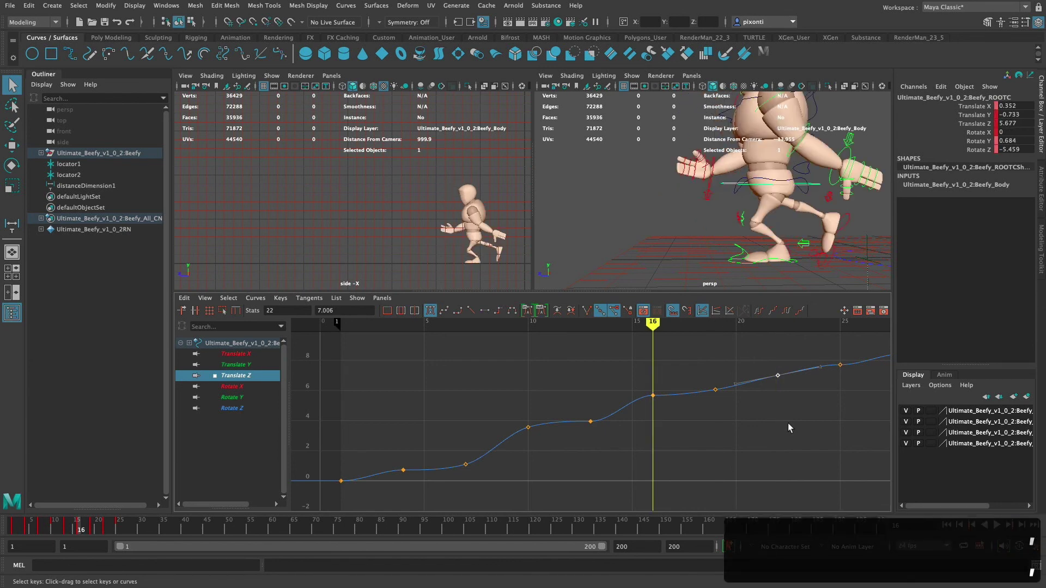
left_click(652, 396)
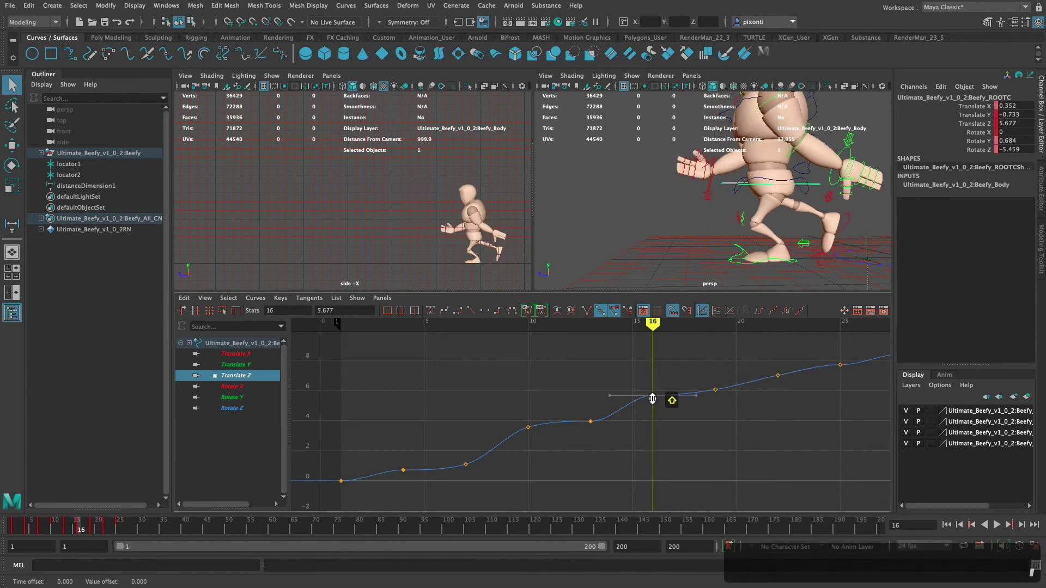
middle_click_drag(670, 397, 671, 407, "shift")
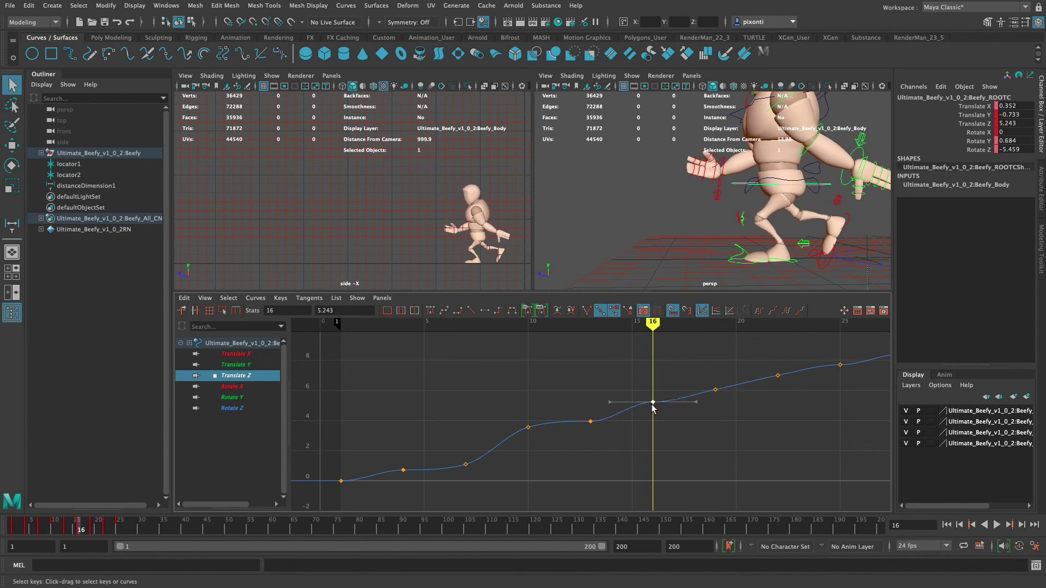
Lower the root's Translate Z key at frame 10 to about 3.087 and raise the one at frame 7 to about 1.174
key("comma")
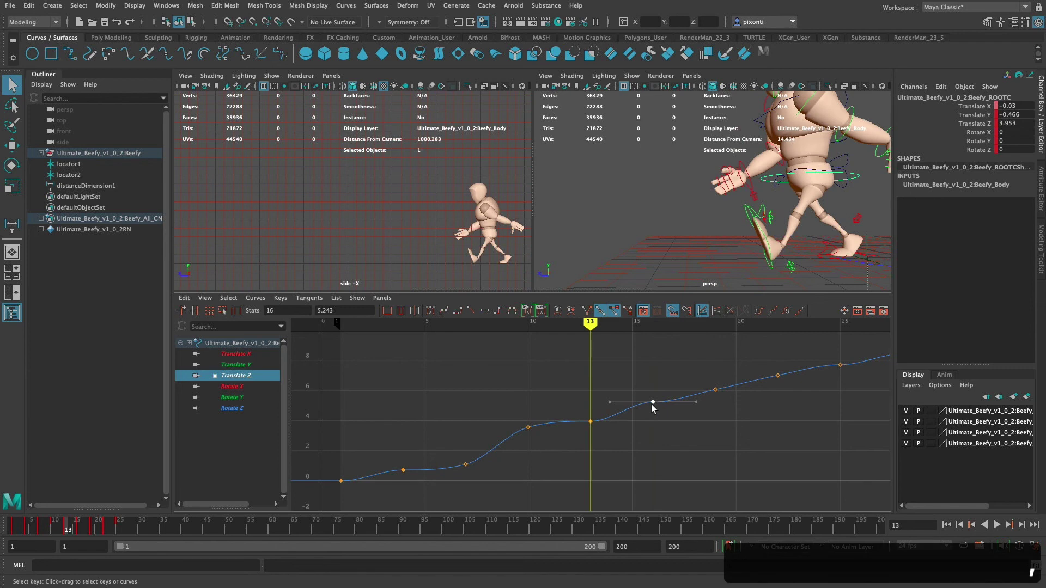
key("comma")
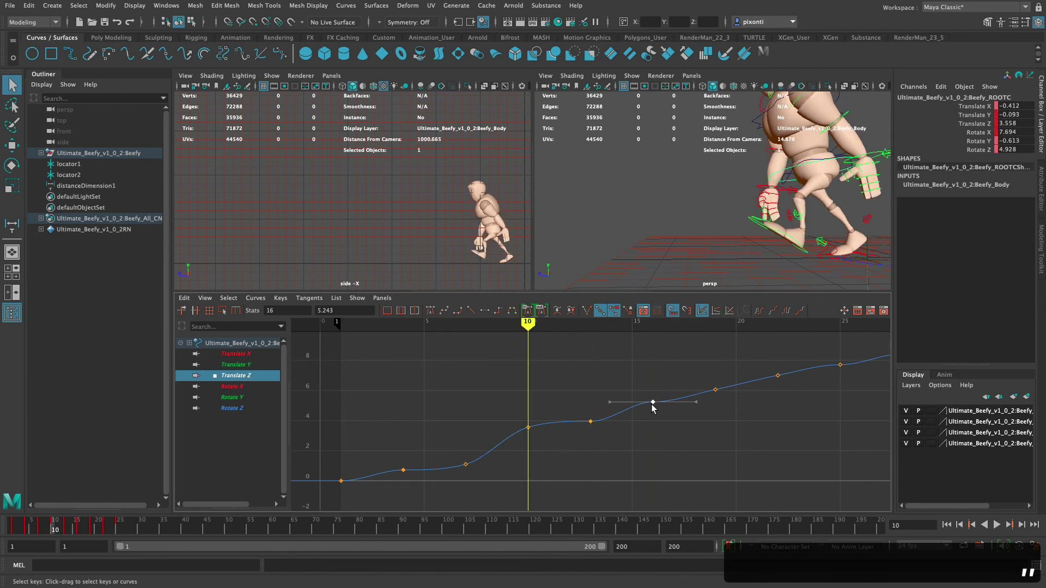
left_click_drag(542, 411, 515, 447)
middle_click_drag(527, 428, 528, 436, "shift")
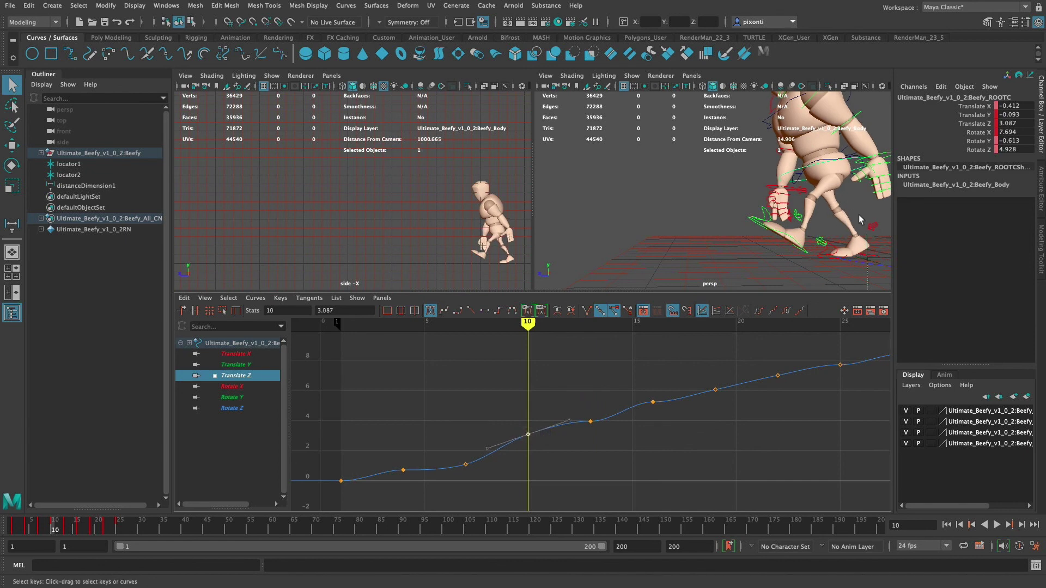
key("comma")
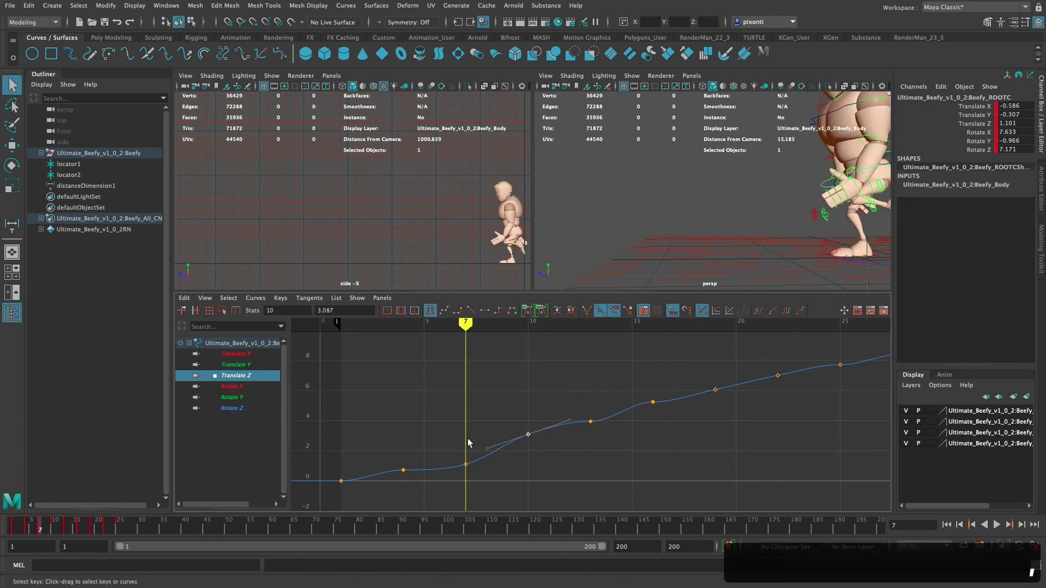
left_click(468, 464)
left_click_drag(788, 191, 631, 198, "alt")
middle_click_drag(468, 470, 465, 464, "shift")
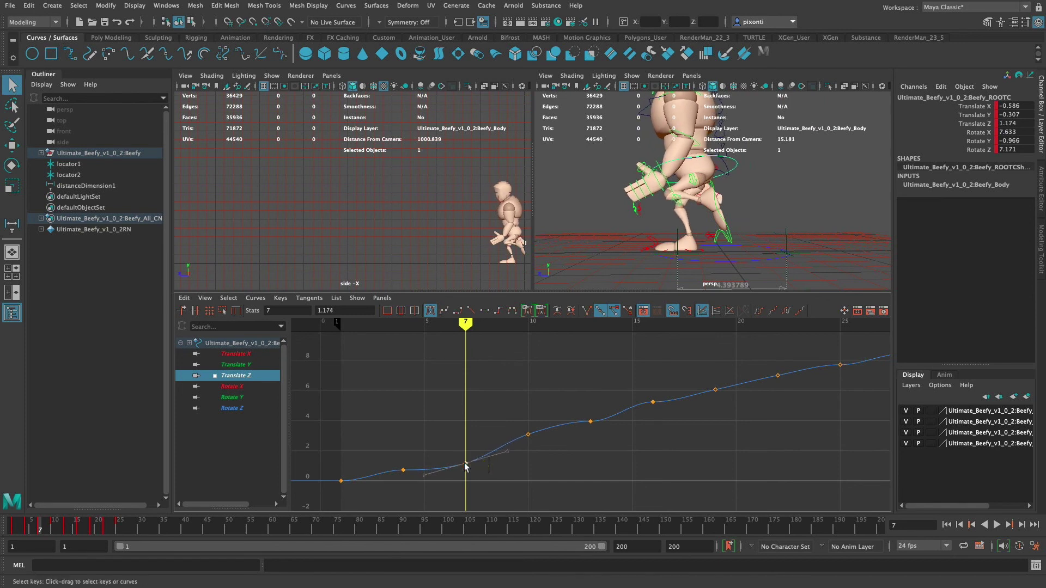
Step through the keyed poses from frame 4 to frame 25 to check the root's forward motion, and return to frame 1
key("comma")
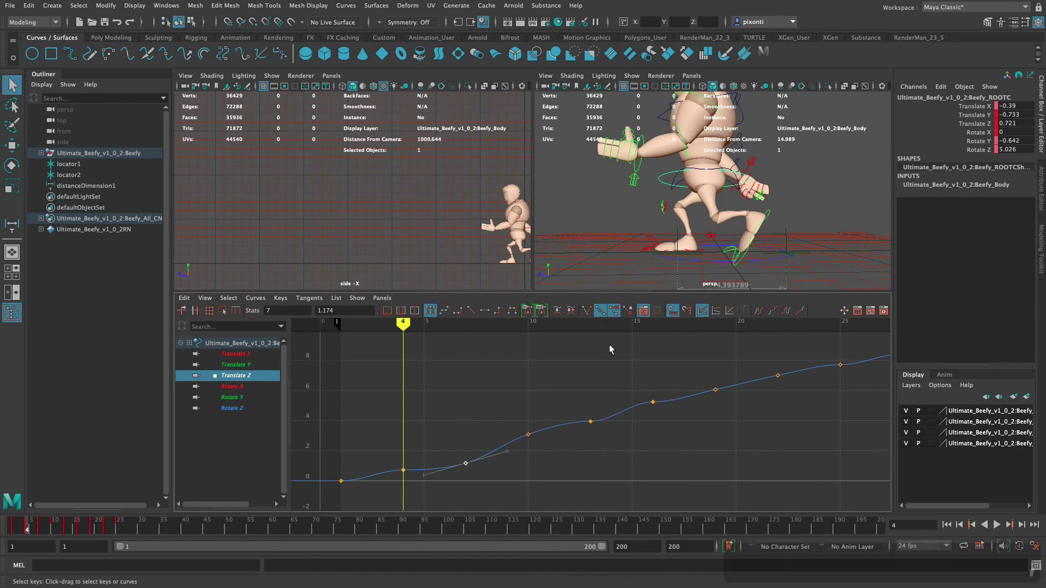
key("period")
key("period")
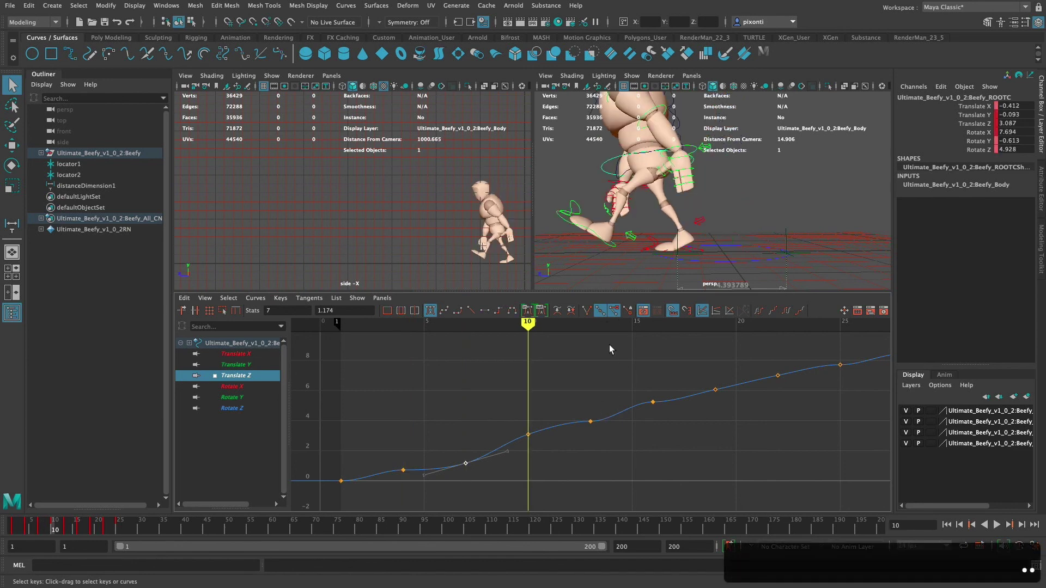
key("period")
key("period")
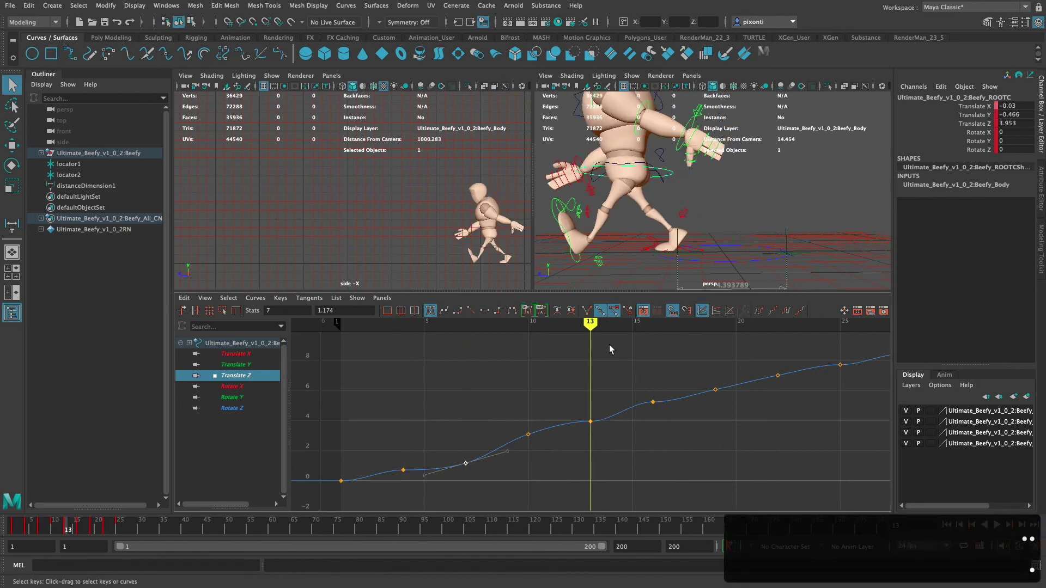
key("alt+v")
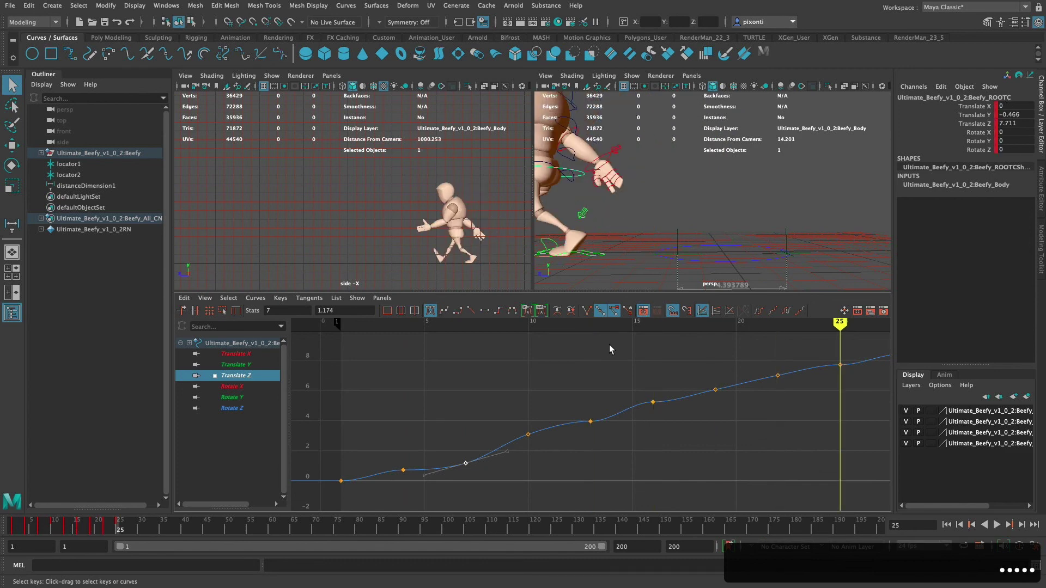
key("alt+shift+v")
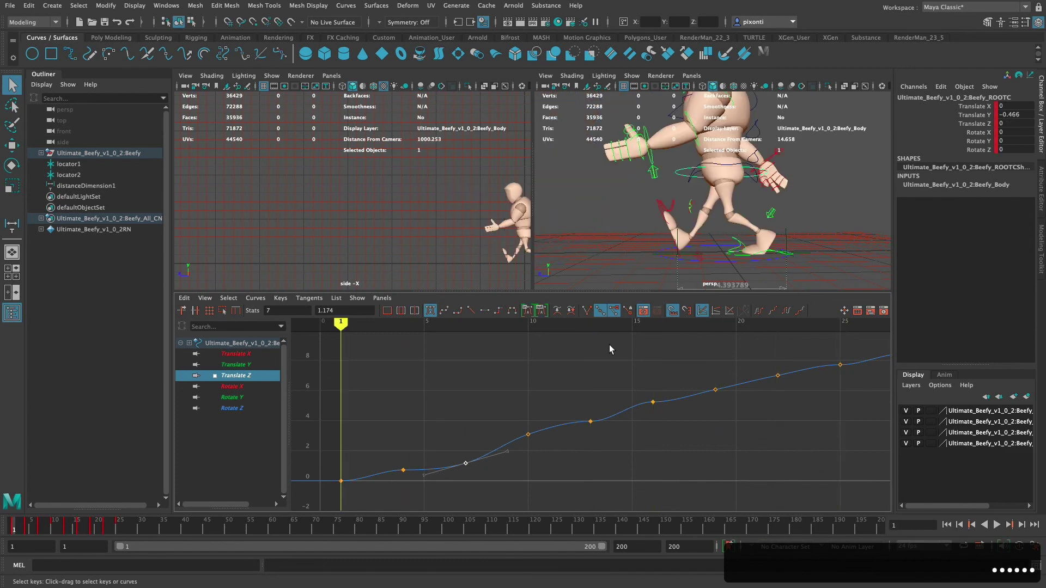
Play the repeating run twice from frame 1 to check the smoothed forward motion
left_click(997, 525)
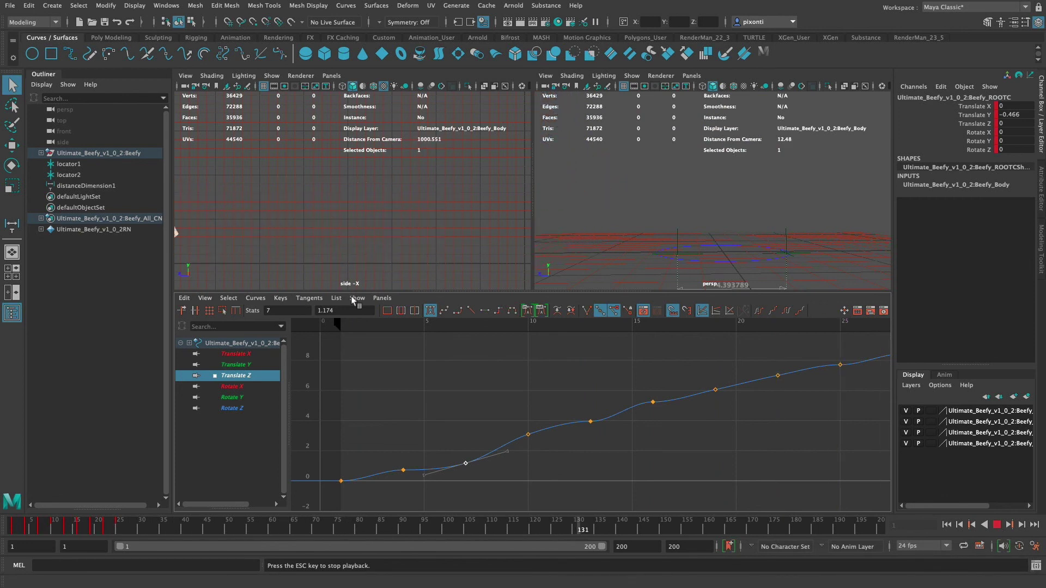
left_click(997, 526)
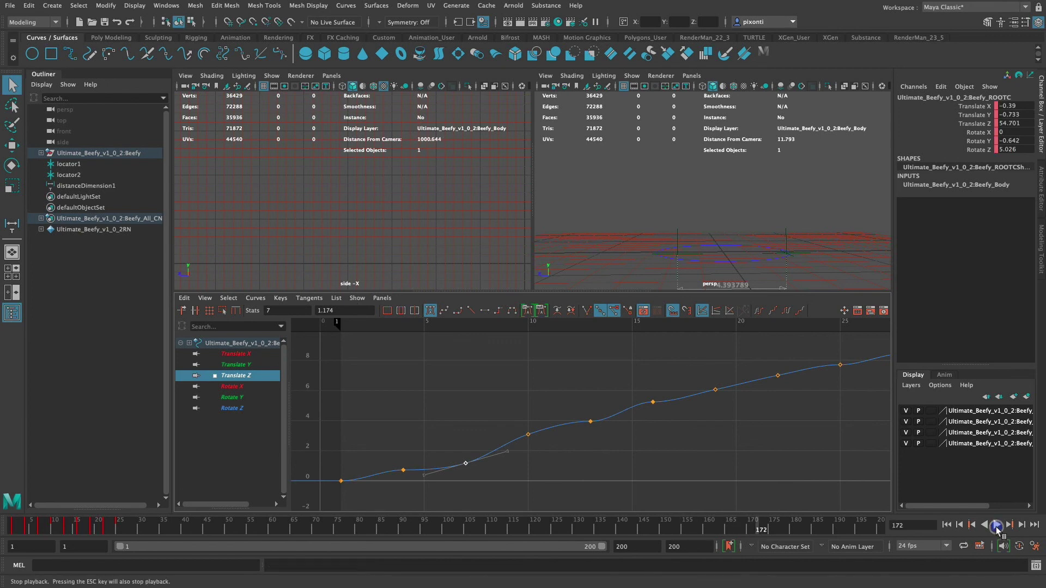
left_click(946, 525)
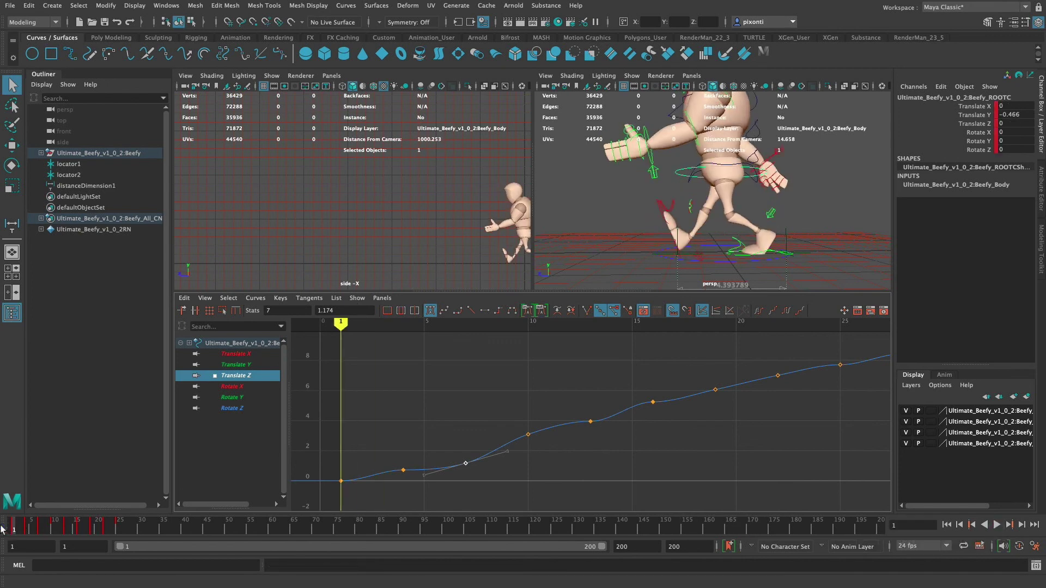
left_click(997, 526)
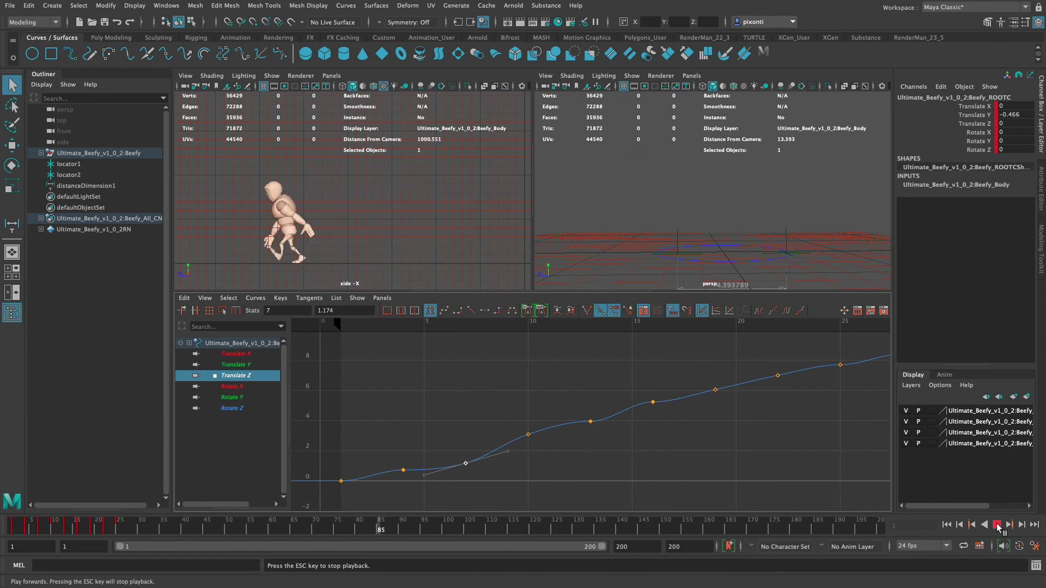
left_click(997, 526)
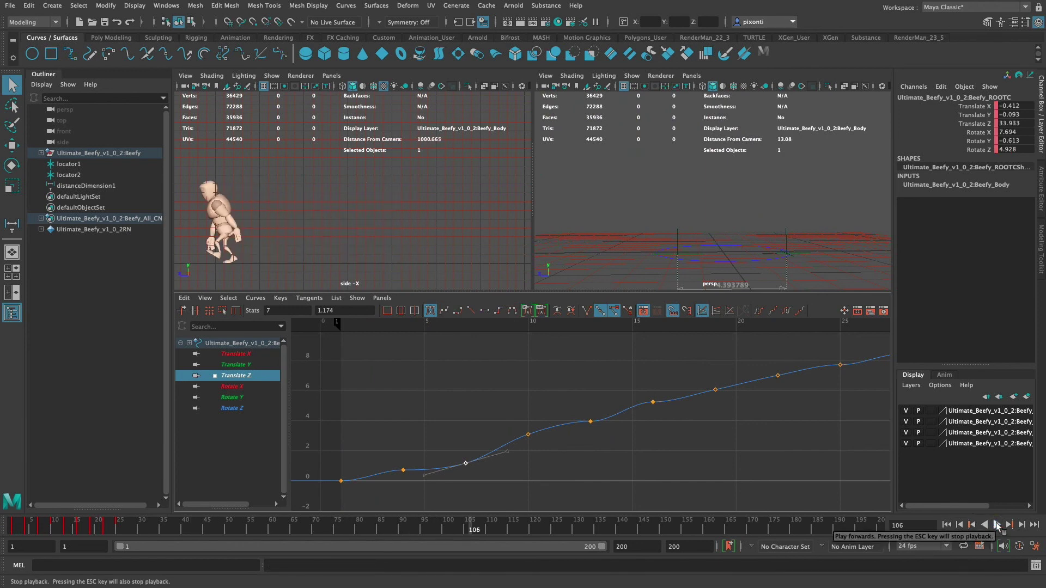
Return to frame 1, maximize the side view, and play the run
left_click(1, 528)
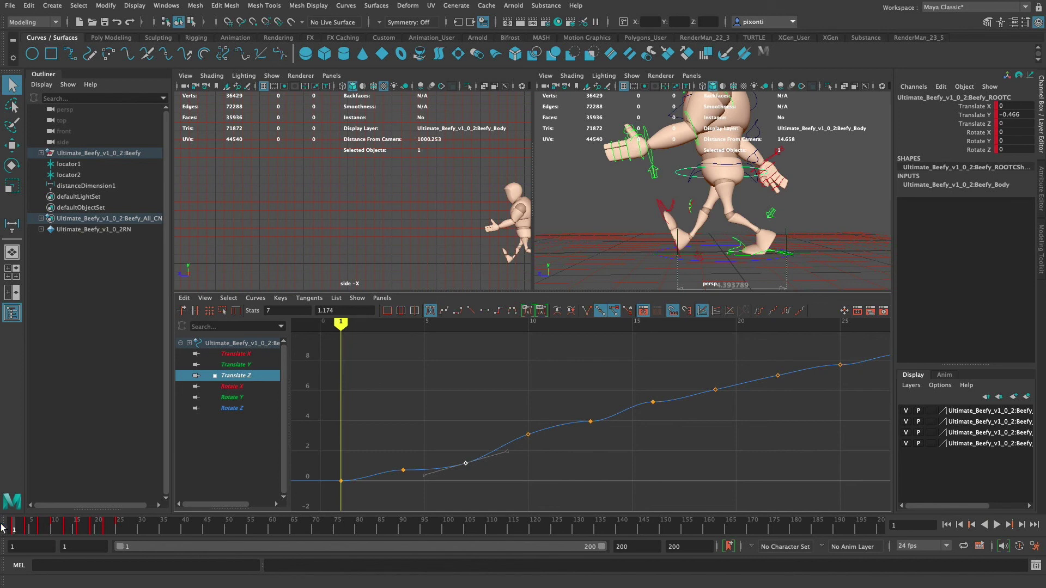
key("space")
left_click(997, 525)
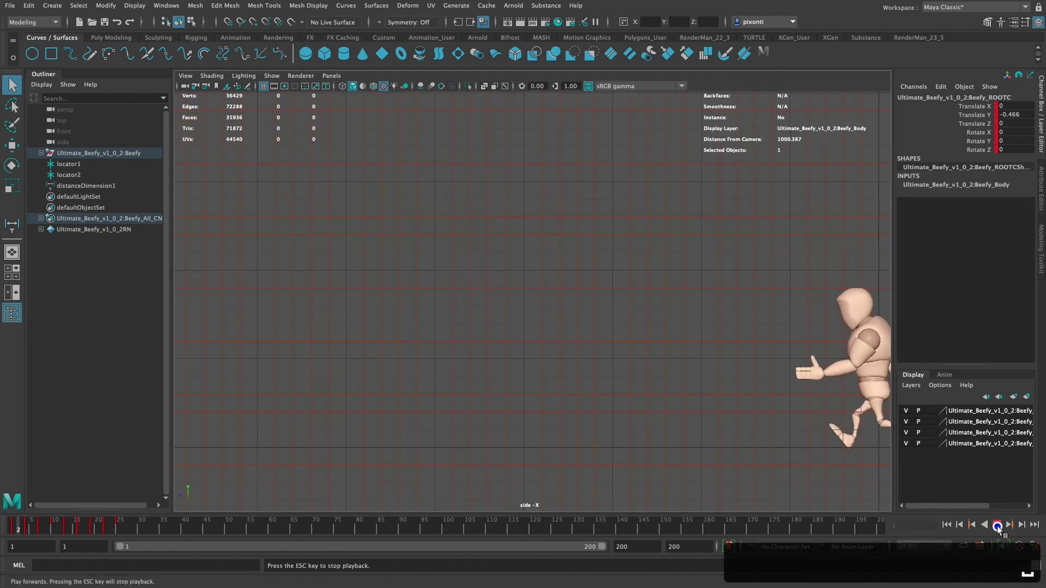